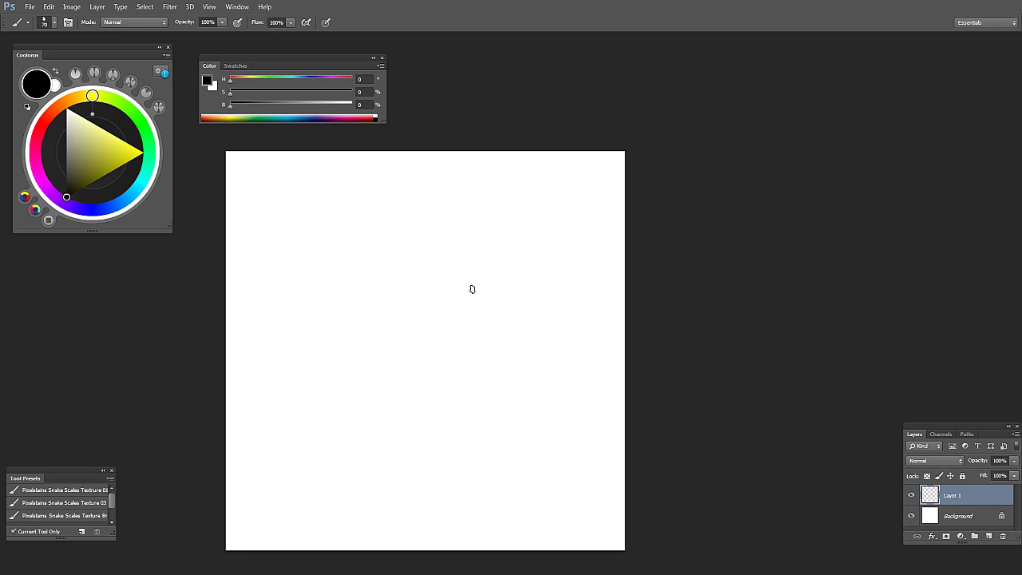
pyautogui.press('m')
pyautogui.rightClick(313, 272)
pyautogui.click(708, 260)
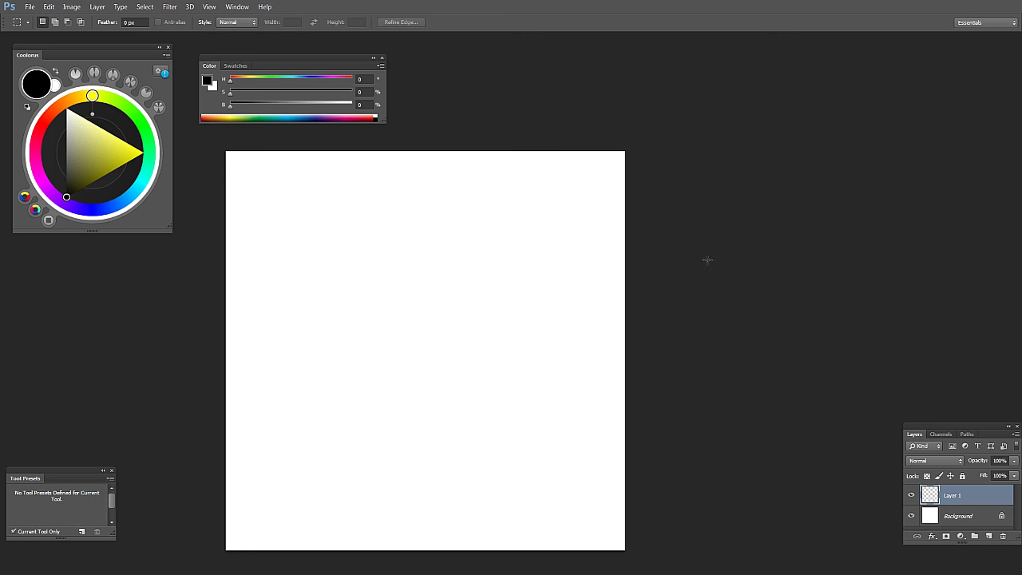
pyautogui.press('b')
pyautogui.rightClick(359, 306)
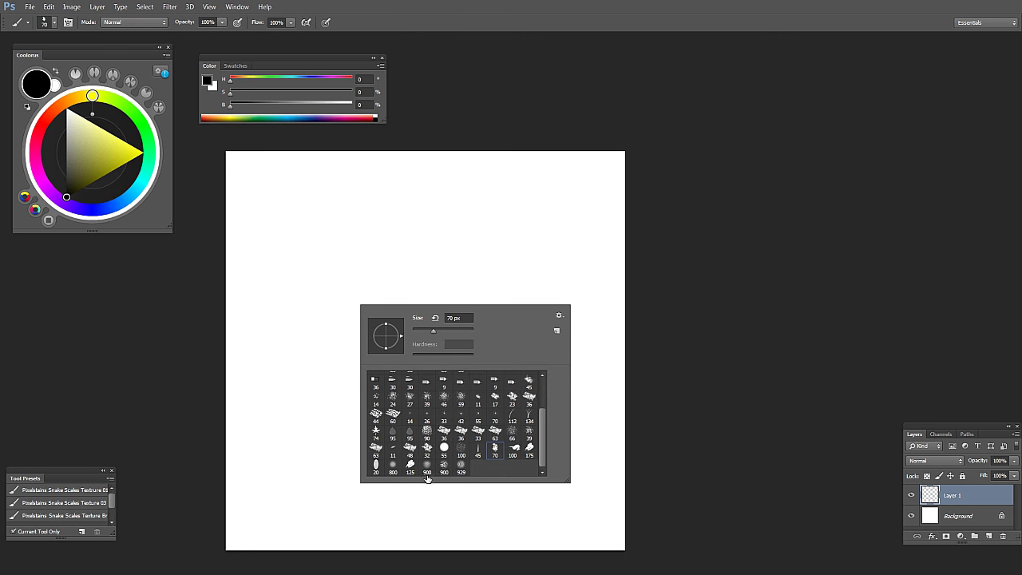
pyautogui.click(692, 363)
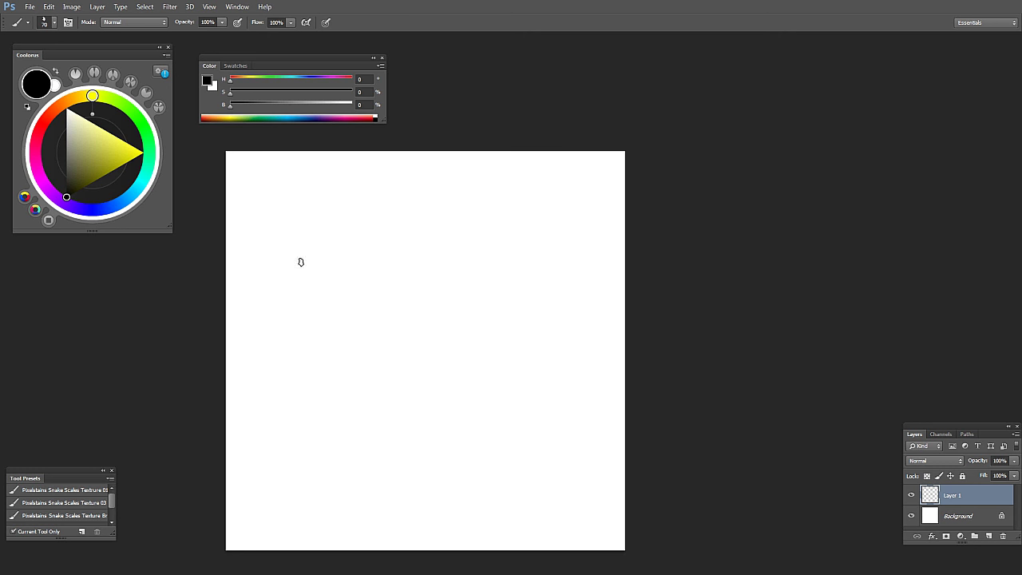
# Step: Make a circular selection in the upper-left area of the canvas, fill it with 23% brightness grey, and deselect
pyautogui.press('m')
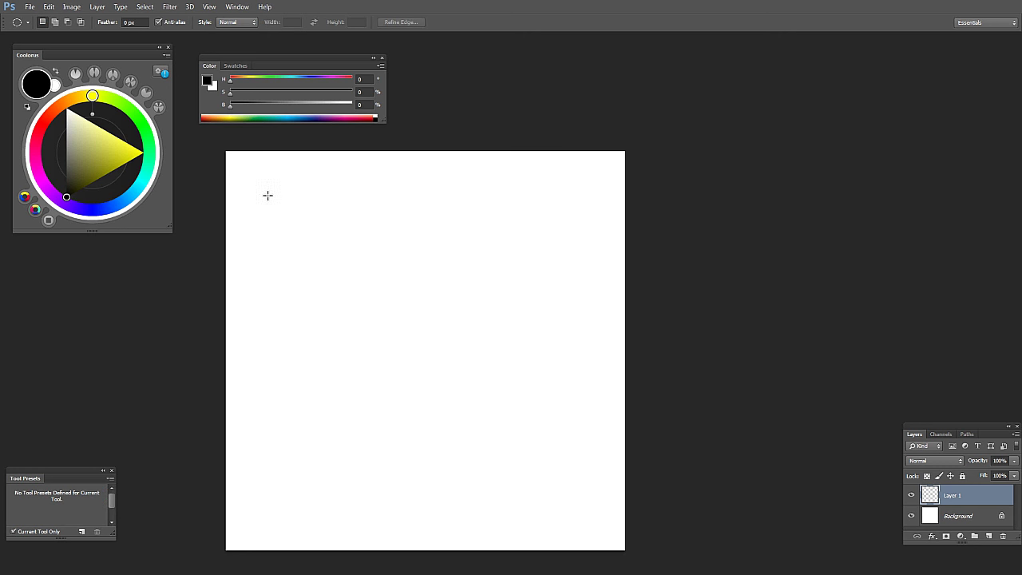
pyautogui.moveTo(294, 281); pyautogui.dragTo(384, 342)
pyautogui.moveTo(259, 117); pyautogui.dragTo(257, 115)
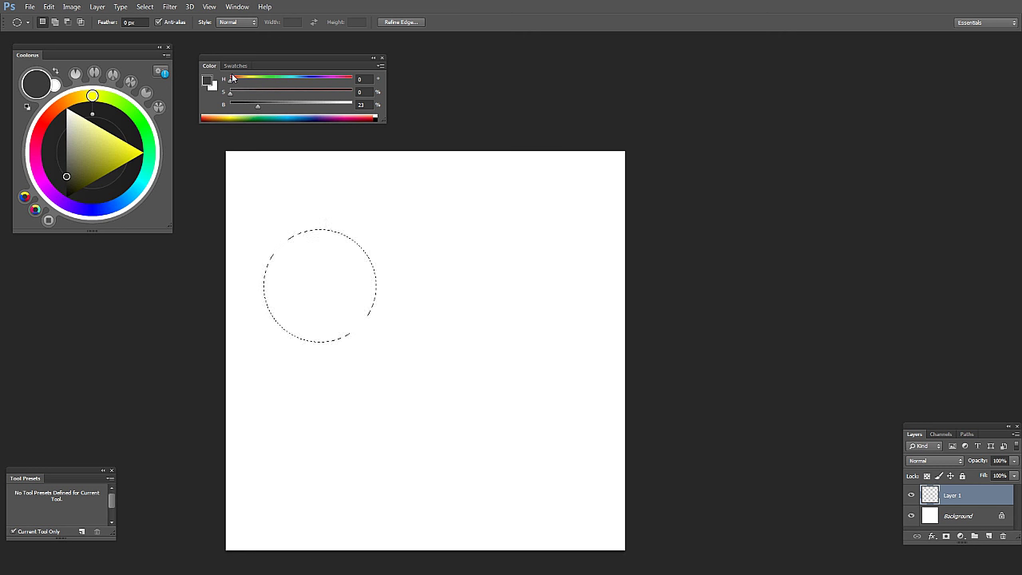
pyautogui.hotkey('alt', 'BackSpace')
pyautogui.hotkey('ctrl', 'd')
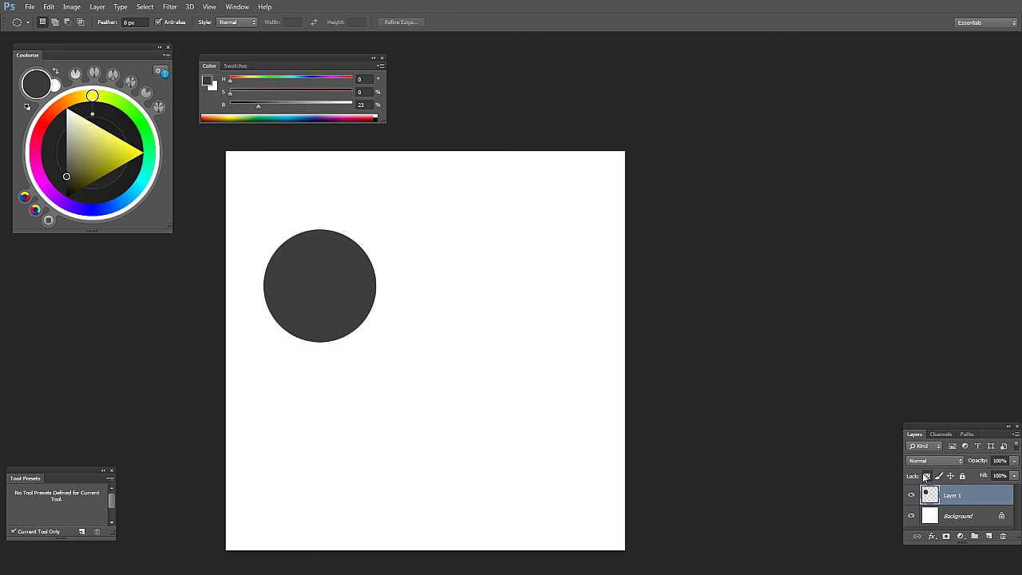
# Step: Lock the transparent pixels of Layer 1 and choose a soft round brush at 500 px
pyautogui.press('b')
pyautogui.rightClick(320, 280)
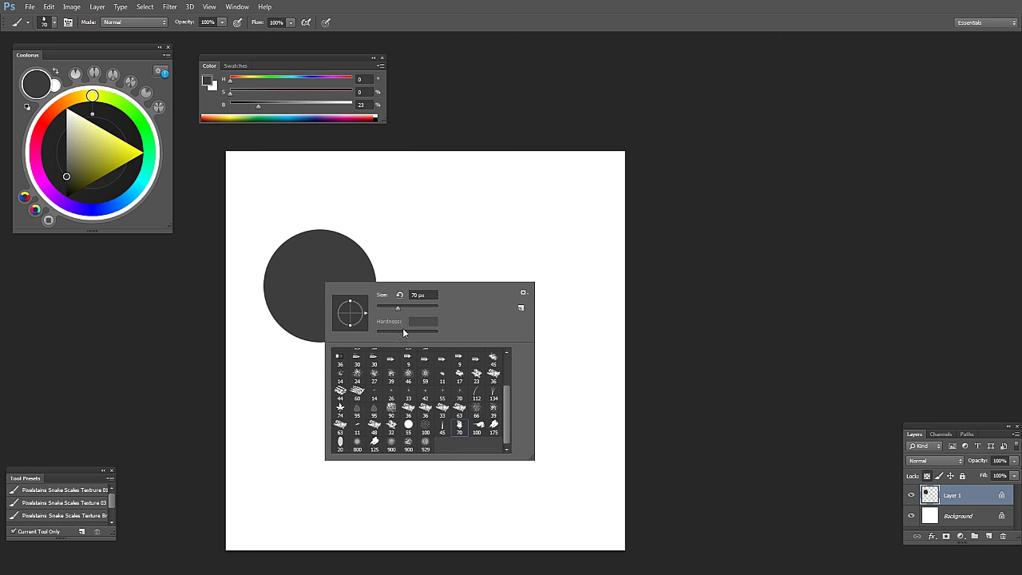
pyautogui.scroll(5, 501, 419)
pyautogui.doubleClick(409, 357)
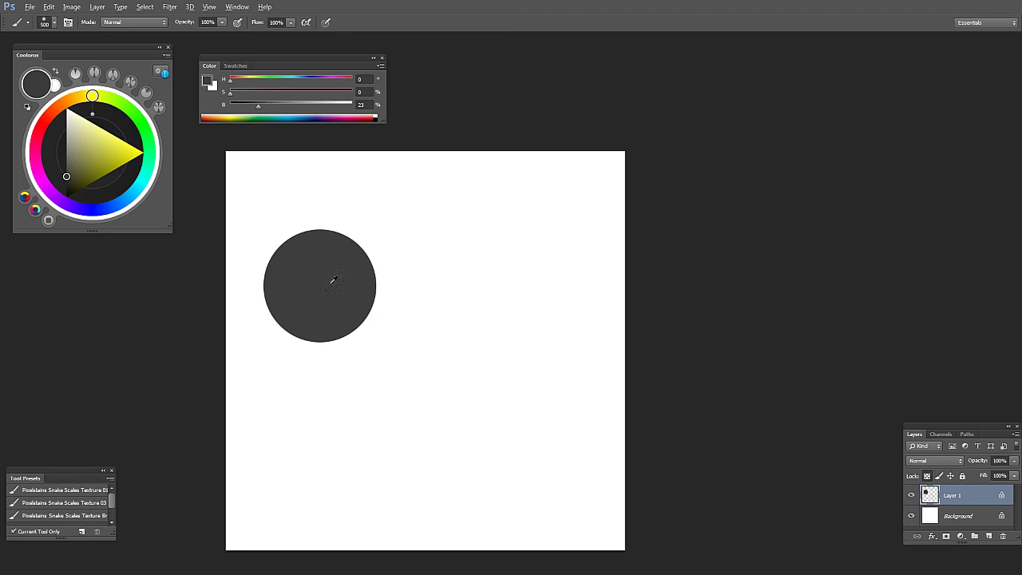
# Step: Paint a soft highlight on the circle's upper left using light grey at 76% brightness, enlarging the brush to 700 px
pyautogui.moveTo(315, 116); pyautogui.dragTo(324, 109)
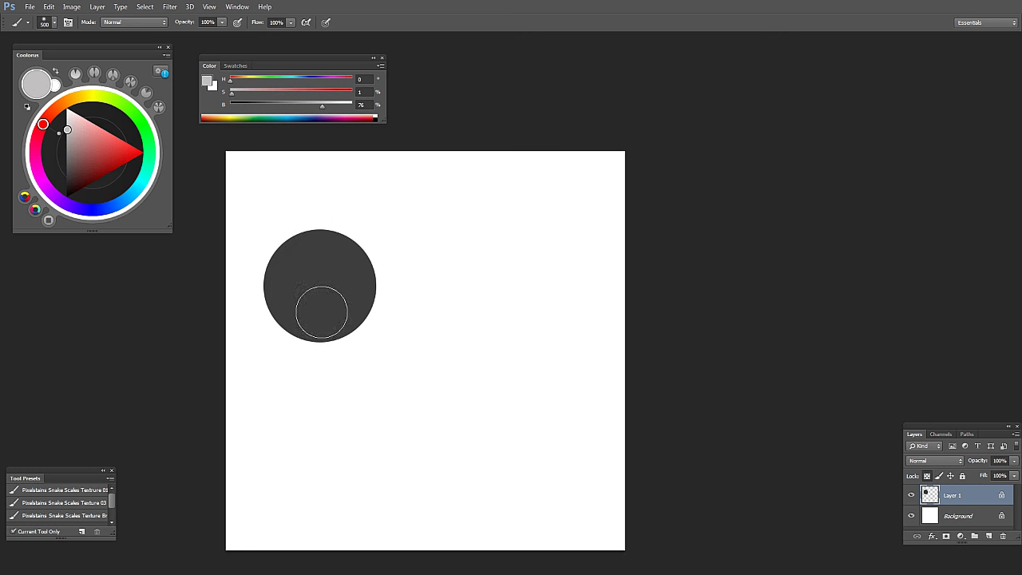
pyautogui.moveTo(284, 267)
pyautogui.mouseDown()
pyautogui.moveTo(301, 236)
pyautogui.moveTo(281, 260)
pyautogui.mouseUp()
pyautogui.press(']')
pyautogui.press(']')
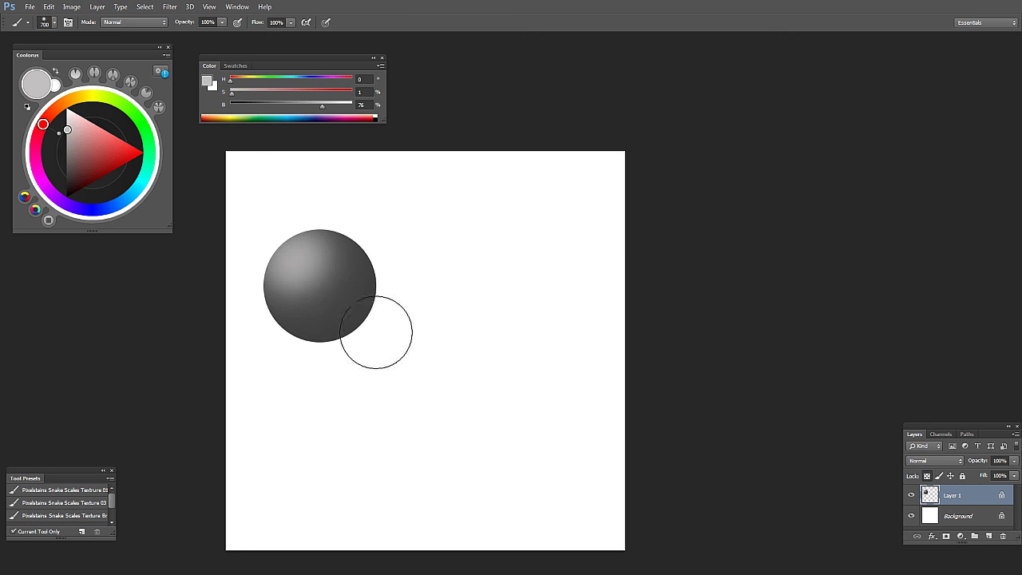
# Step: Reduce the brush to 400 px and paint reflected light along the sphere's lower-right edge
pyautogui.press('[')
pyautogui.press('[')
pyautogui.press('[')
pyautogui.moveTo(358, 312); pyautogui.dragTo(329, 311)
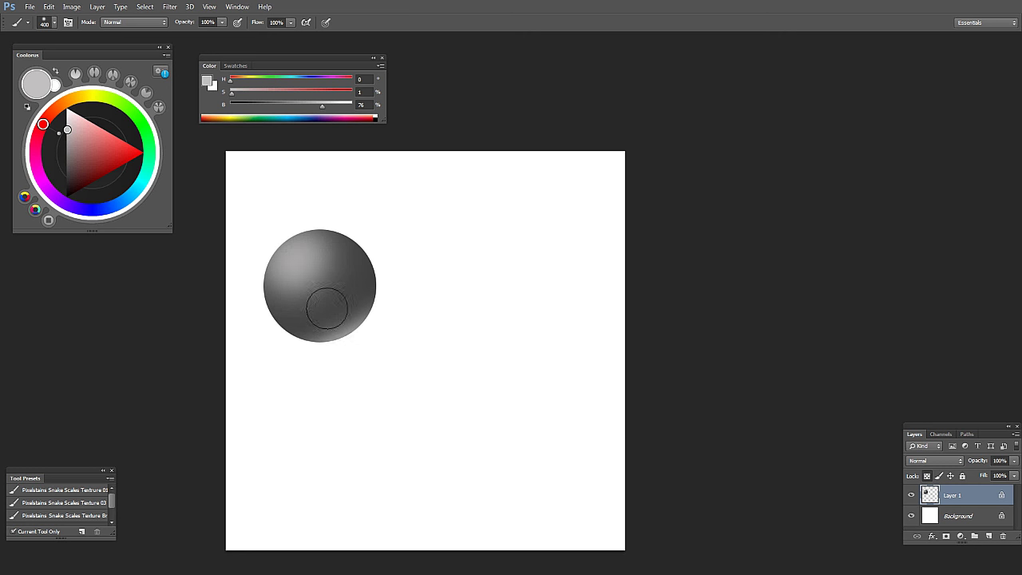
# Step: Deepen the sphere's core shadow with 17% brightness grey and blend the highlight and reflected light using tones sampled from the sphere
pyautogui.keyDown('alt'); pyautogui.click(352, 251); pyautogui.keyUp('alt')
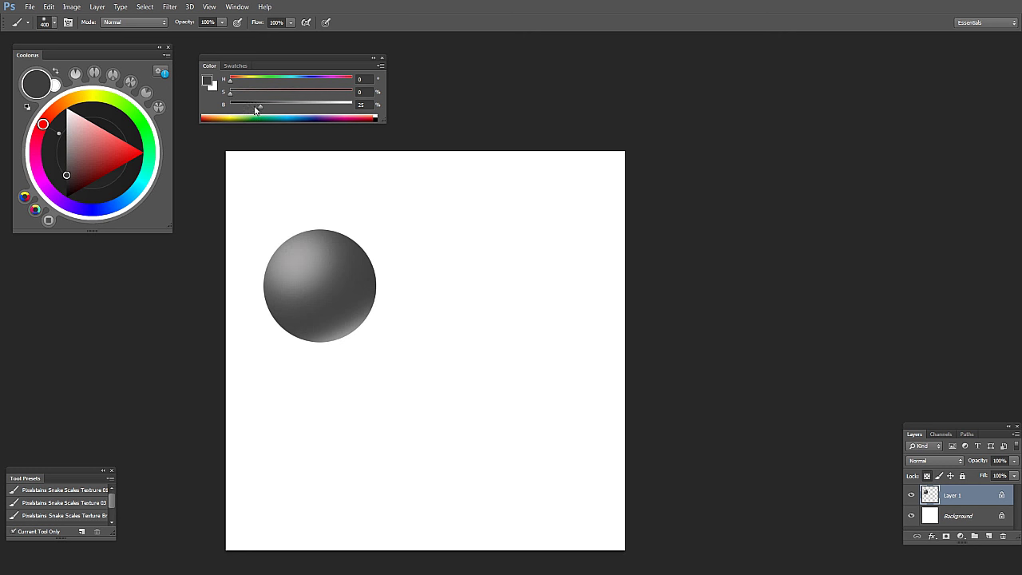
pyautogui.moveTo(254, 107); pyautogui.dragTo(251, 107)
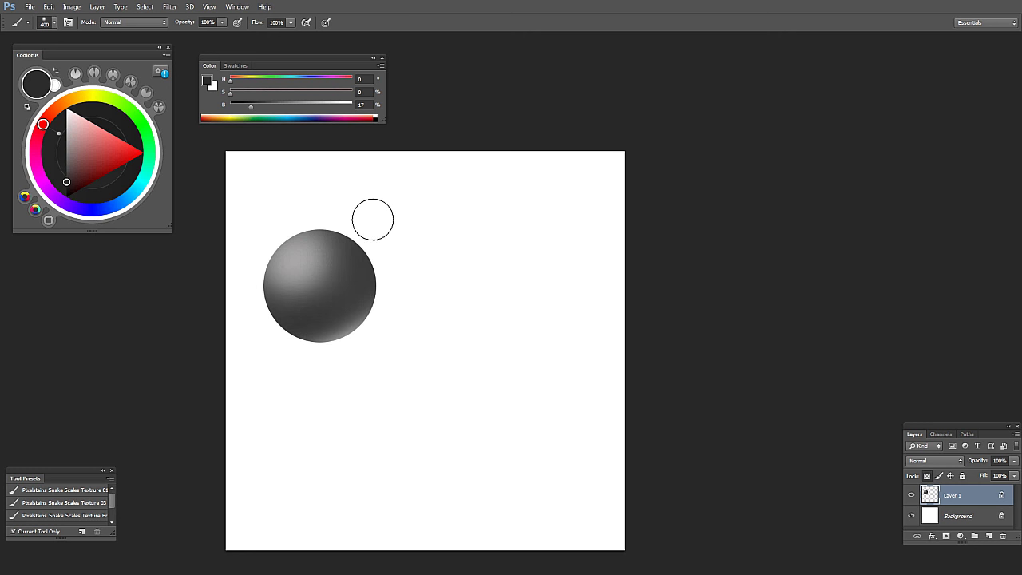
pyautogui.keyDown('alt'); pyautogui.click(309, 262); pyautogui.keyUp('alt')
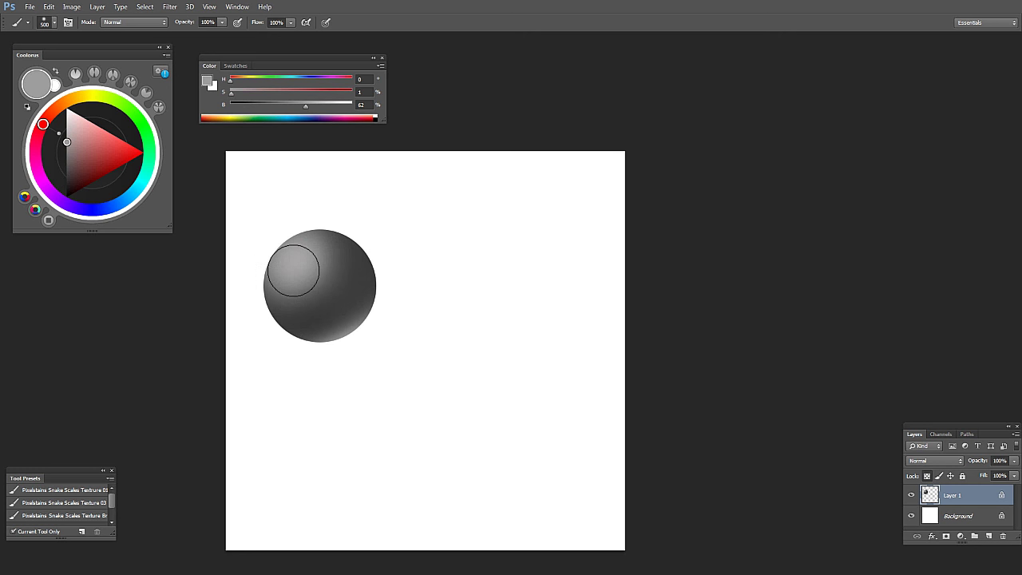
pyautogui.keyDown('alt'); pyautogui.click(353, 296); pyautogui.keyUp('alt')
pyautogui.press('[')
pyautogui.keyDown('alt'); pyautogui.click(350, 328); pyautogui.keyUp('alt')
pyautogui.press('[')
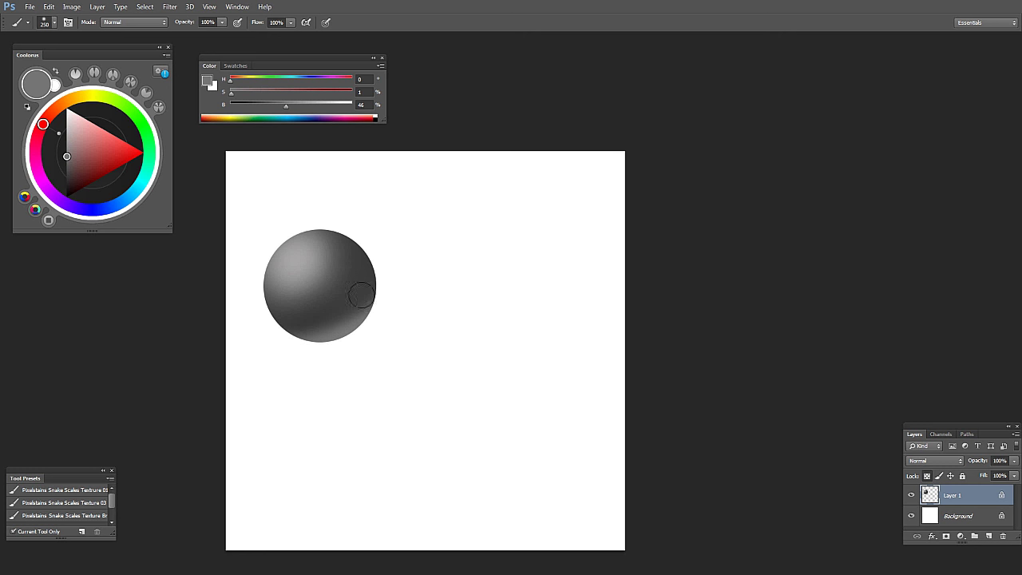
# Step: Duplicate the sphere twice, placing copies at the upper right and bottom centre, and enlarge the layer list to show all layers
pyautogui.press('g')
pyautogui.moveTo(322, 294); pyautogui.dragTo(382, 465)
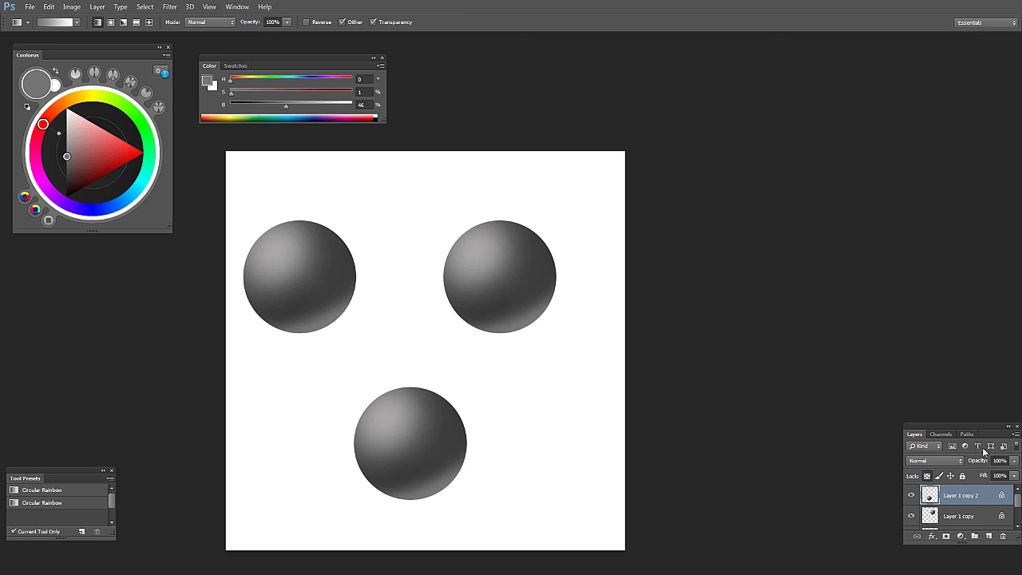
pyautogui.moveTo(978, 426); pyautogui.dragTo(978, 365)
pyautogui.moveTo(978, 484); pyautogui.dragTo(973, 544)
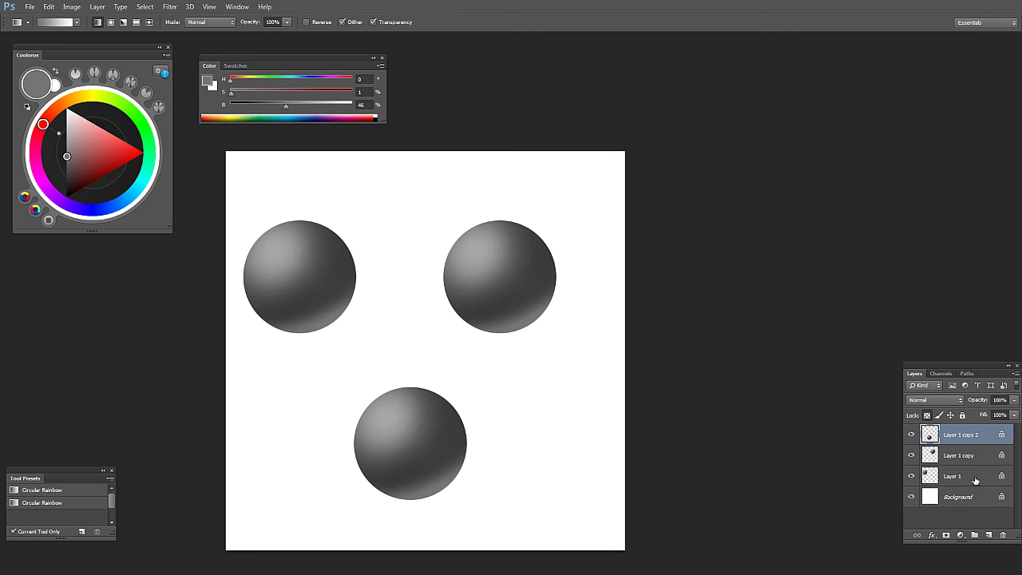
# Step: Move all three spheres together slightly right and down, and nudge the bottom sphere a little left
pyautogui.keyDown('shift'); pyautogui.click(976, 478); pyautogui.keyUp('shift')
pyautogui.moveTo(503, 292); pyautogui.dragTo(521, 298)
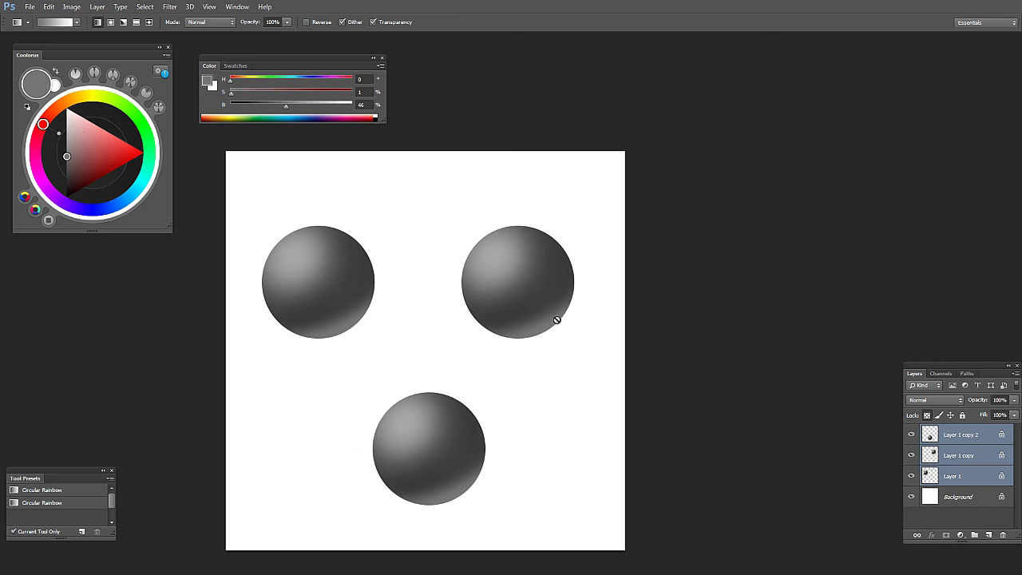
pyautogui.click(445, 443)
pyautogui.moveTo(441, 457); pyautogui.dragTo(434, 457)
# Step: Select the upper-left sphere's layer and choose the scale-textured brush tip at 400 px
pyautogui.click(353, 263)
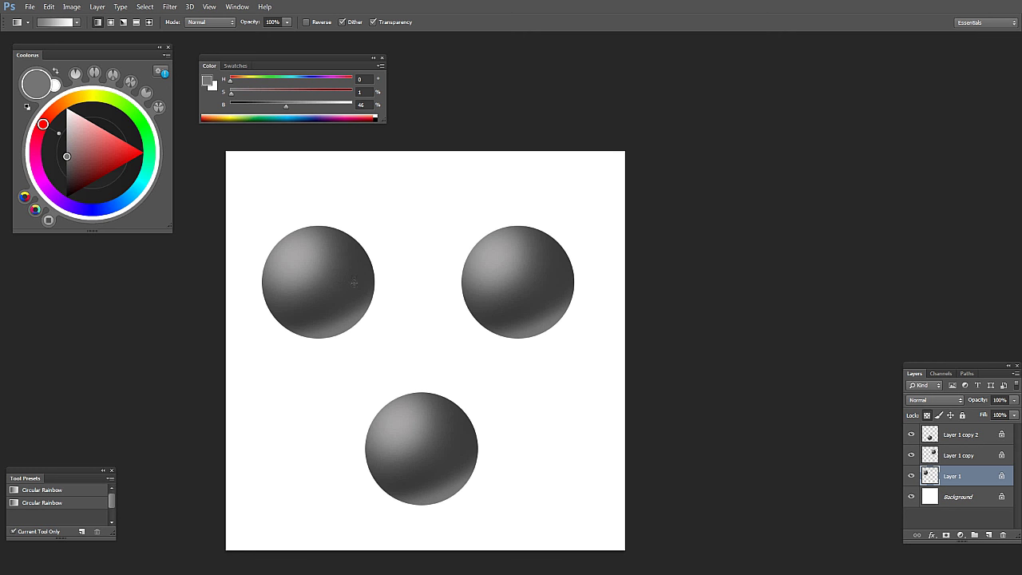
pyautogui.press('b')
pyautogui.rightClick(318, 284)
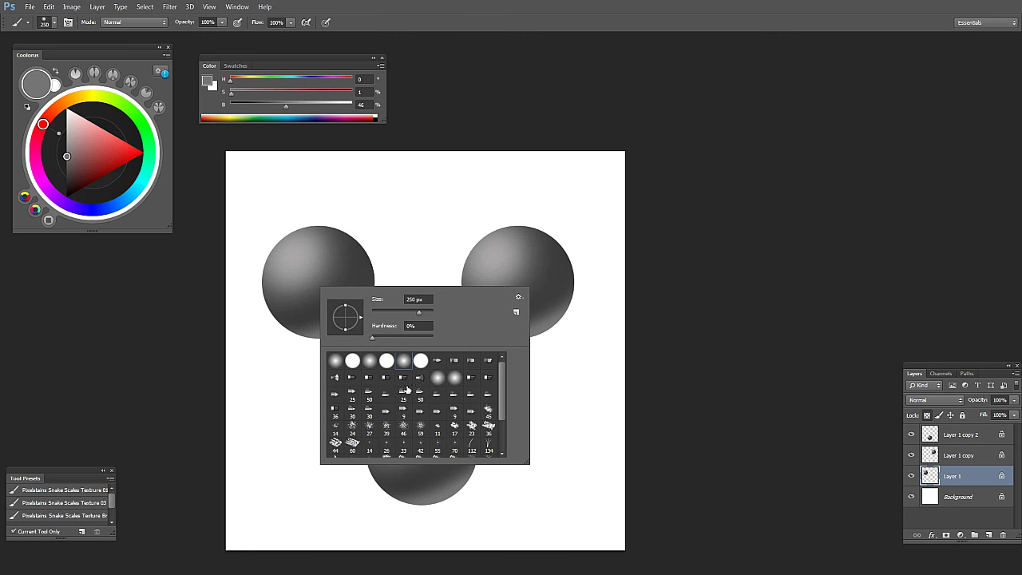
pyautogui.moveTo(504, 396); pyautogui.dragTo(505, 441)
pyautogui.doubleClick(387, 450)
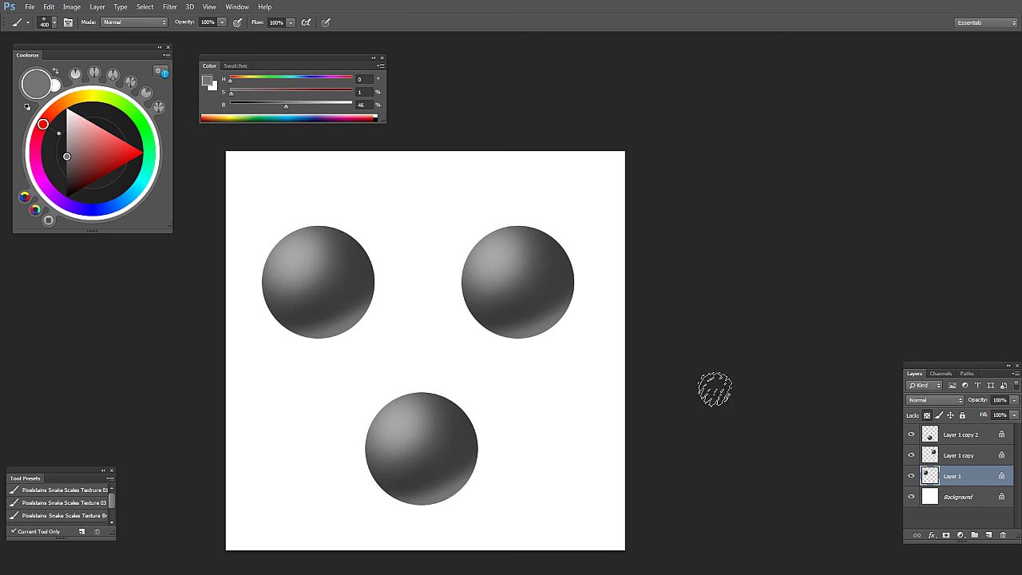
# Step: Reorder the sphere layers from top down as Layer 1, Layer 1 copy and Layer 1 copy 2, with Layer 1 active
pyautogui.click(912, 436)
pyautogui.click(912, 435)
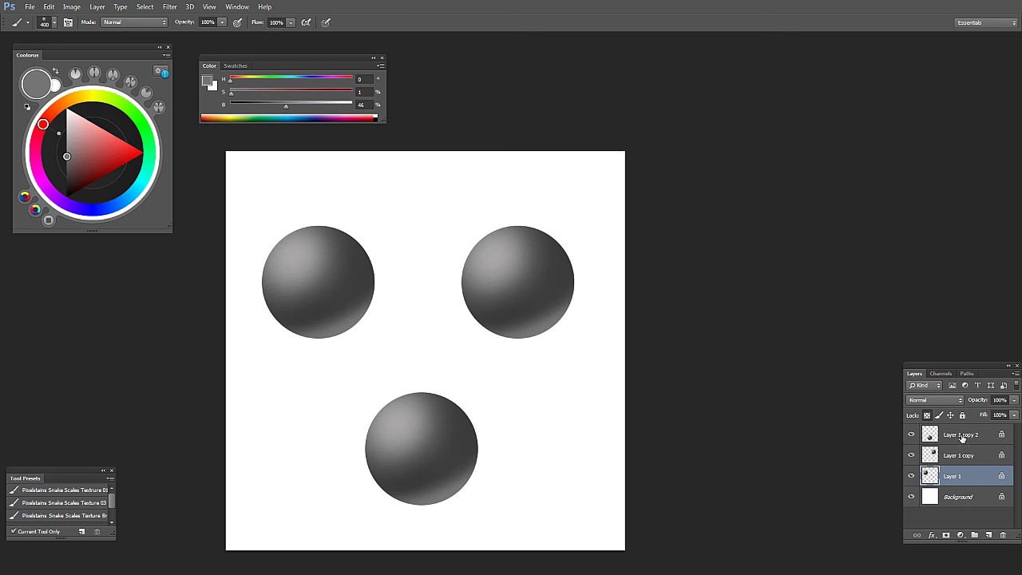
pyautogui.click(962, 437)
pyautogui.keyDown('shift'); pyautogui.click(964, 457); pyautogui.keyUp('shift')
pyautogui.moveTo(964, 457)
pyautogui.mouseDown()
pyautogui.moveTo(967, 479)
pyautogui.moveTo(977, 448)
pyautogui.mouseUp()
pyautogui.click(968, 476)
pyautogui.click(925, 431)
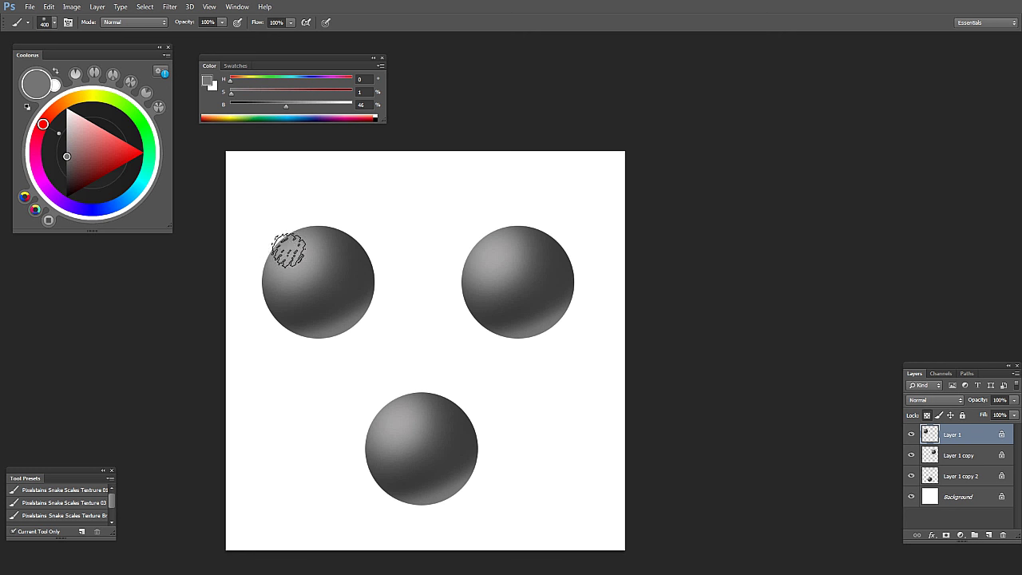
# Step: Enlarge the tool preset list and load the Pixelstains Snake Scales Texture 01 brush preset
pyautogui.press(']')
pyautogui.keyDown('alt'); pyautogui.click(285, 276); pyautogui.keyUp('alt')
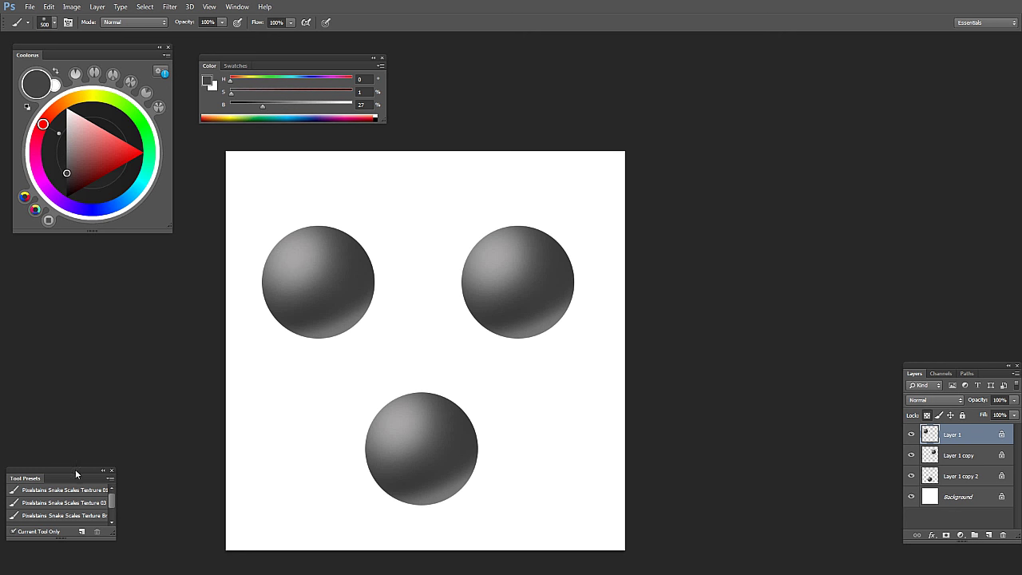
pyautogui.moveTo(75, 469); pyautogui.dragTo(78, 437)
pyautogui.moveTo(80, 506); pyautogui.dragTo(79, 539)
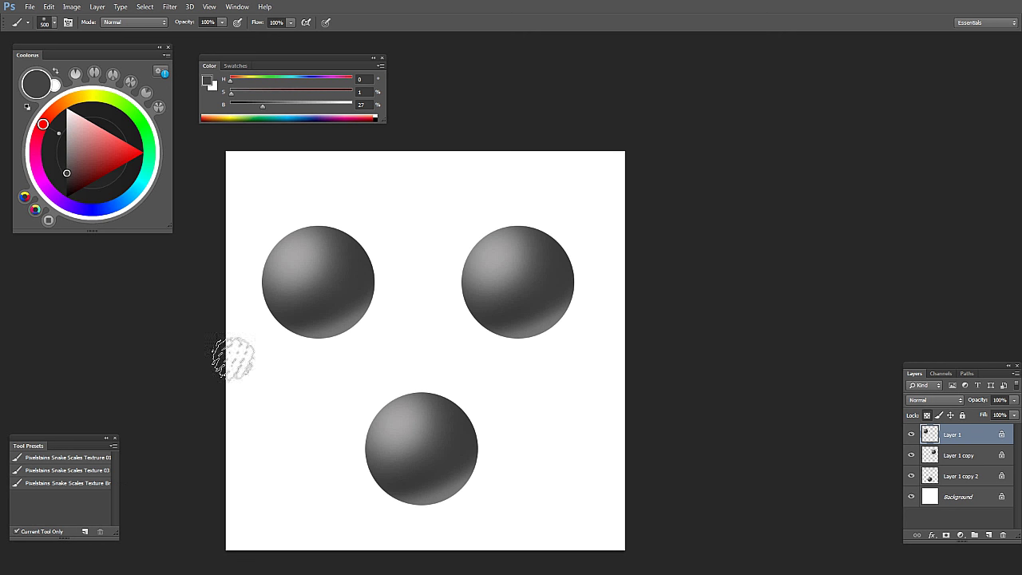
pyautogui.click(72, 459)
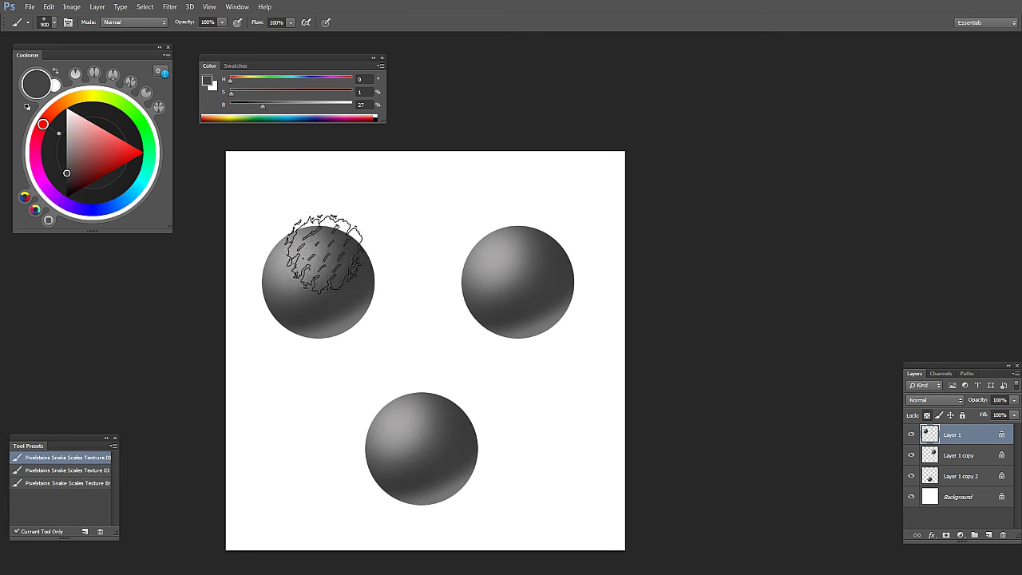
# Step: Paint dark scale texture over the upper-left sphere with the brush at 600 px and grey at 17% brightness
pyautogui.press('[')
pyautogui.press('[')
pyautogui.press('[')
pyautogui.keyDown('alt'); pyautogui.click(295, 306); pyautogui.keyUp('alt')
pyautogui.moveTo(251, 111); pyautogui.dragTo(250, 111)
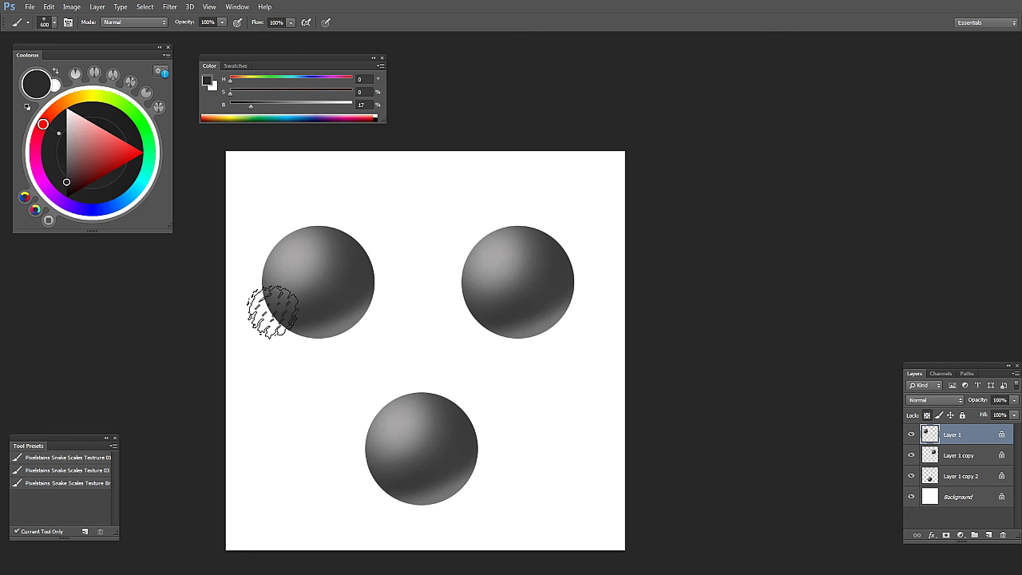
pyautogui.moveTo(273, 312)
pyautogui.mouseDown()
pyautogui.moveTo(296, 269)
pyautogui.moveTo(287, 301)
pyautogui.moveTo(278, 285)
pyautogui.moveTo(316, 300)
pyautogui.moveTo(316, 218)
pyautogui.moveTo(315, 239)
pyautogui.moveTo(333, 248)
pyautogui.moveTo(304, 220)
pyautogui.moveTo(286, 298)
pyautogui.mouseUp()
pyautogui.press('[')
pyautogui.press('[')
pyautogui.press('[')
pyautogui.press(']')
pyautogui.press(']')
pyautogui.press(']')
pyautogui.moveTo(306, 236)
pyautogui.mouseDown()
pyautogui.moveTo(303, 278)
pyautogui.moveTo(289, 270)
pyautogui.mouseUp()
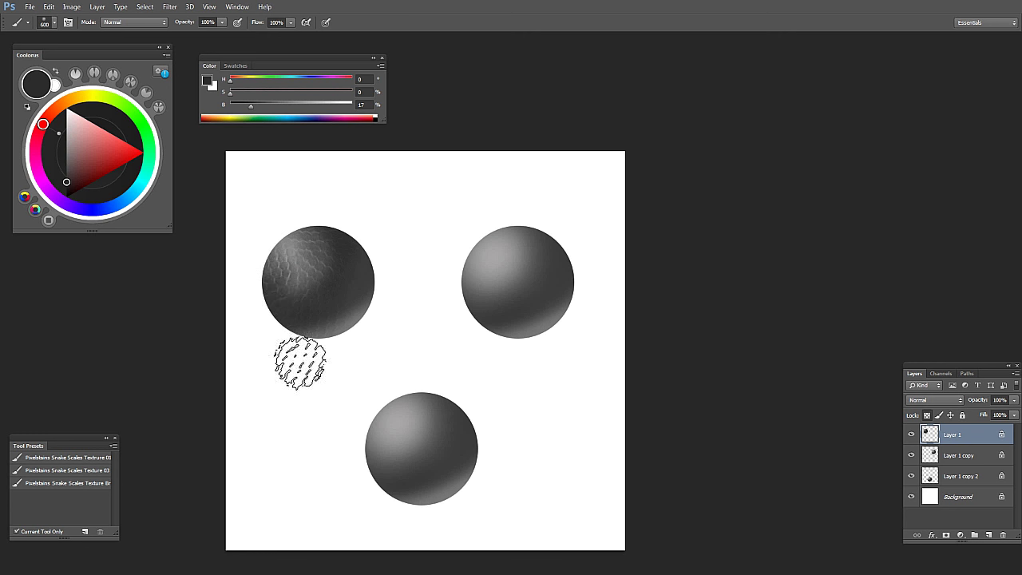
# Step: Darken the scale texture across the upper-left sphere with a 500 px brush and grey at 11% brightness
pyautogui.press('[')
pyautogui.press('[')
pyautogui.press('[')
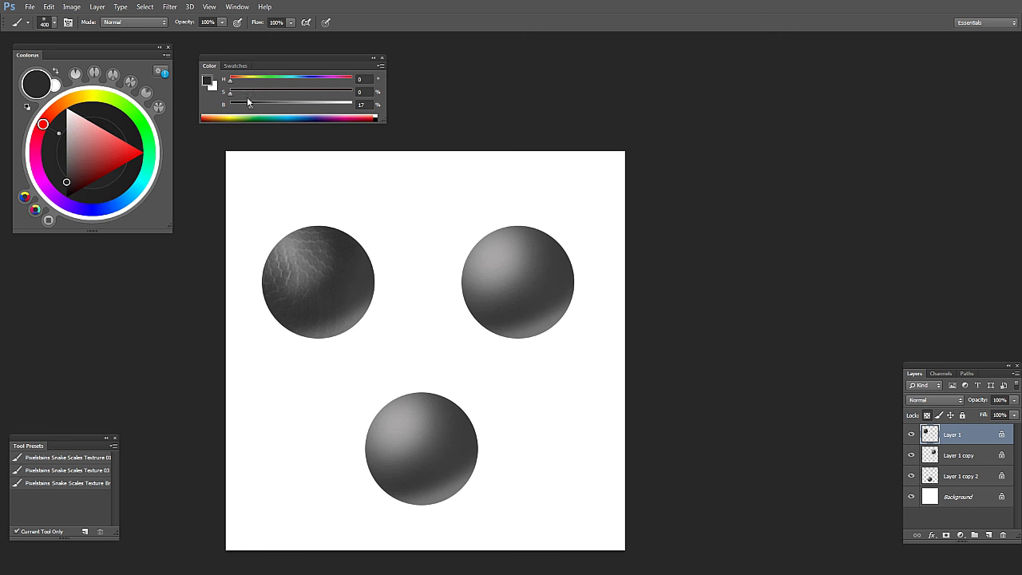
pyautogui.press(']')
pyautogui.moveTo(346, 238)
pyautogui.mouseDown()
pyautogui.moveTo(298, 311)
pyautogui.moveTo(246, 284)
pyautogui.mouseUp()
pyautogui.moveTo(275, 318)
pyautogui.mouseDown()
pyautogui.moveTo(292, 296)
pyautogui.moveTo(285, 279)
pyautogui.moveTo(285, 292)
pyautogui.moveTo(344, 296)
pyautogui.mouseUp()
pyautogui.moveTo(359, 249); pyautogui.dragTo(291, 310)
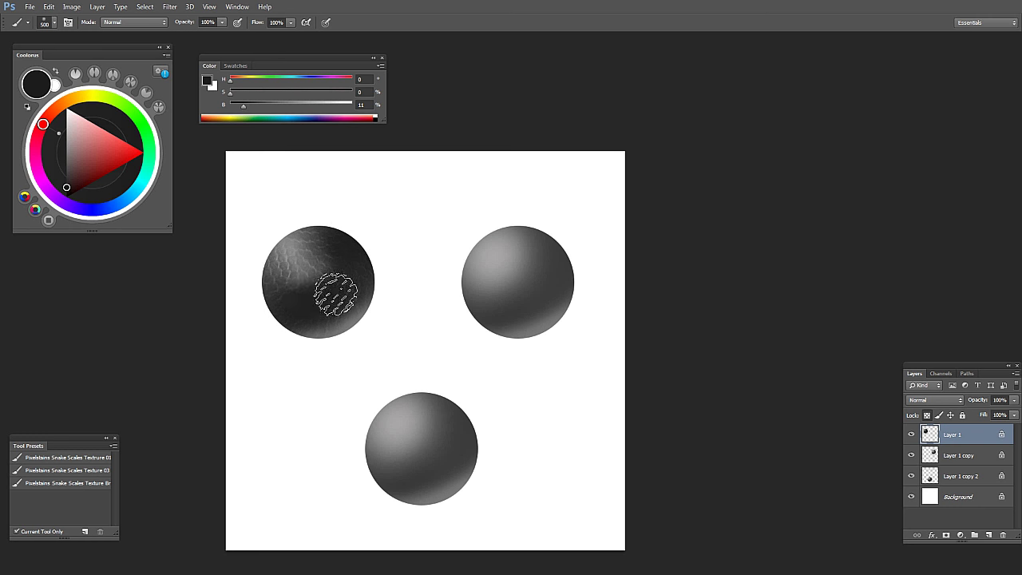
# Step: Try test strokes of the scale brush on the Background layer beside the spheres and undo them
pyautogui.keyDown('alt'); pyautogui.click(394, 279); pyautogui.keyUp('alt')
pyautogui.keyDown('ctrl'); pyautogui.click(415, 310); pyautogui.keyUp('ctrl')
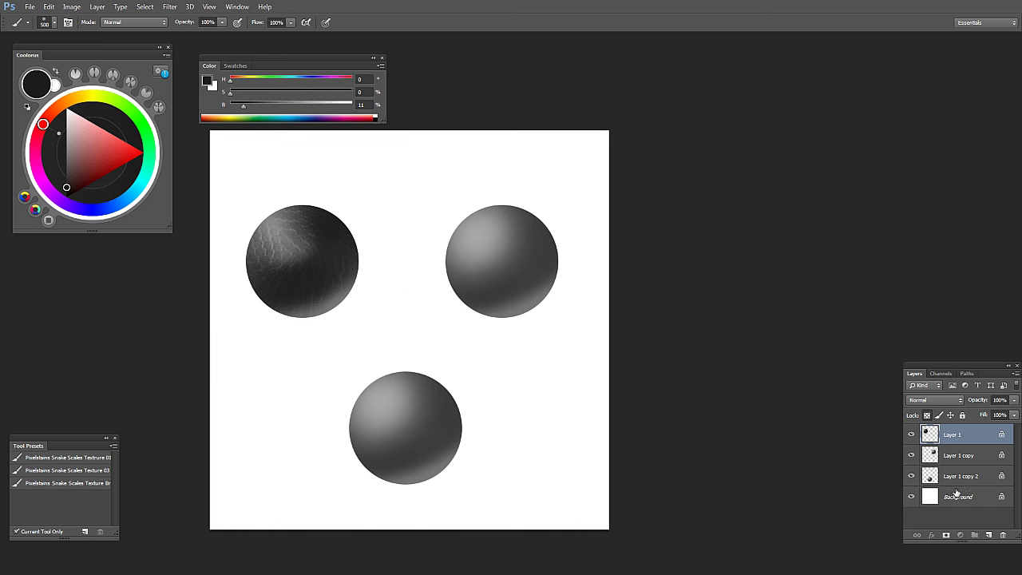
pyautogui.click(957, 494)
pyautogui.moveTo(232, 368)
pyautogui.mouseDown()
pyautogui.moveTo(287, 347)
pyautogui.moveTo(294, 403)
pyautogui.moveTo(272, 468)
pyautogui.mouseUp()
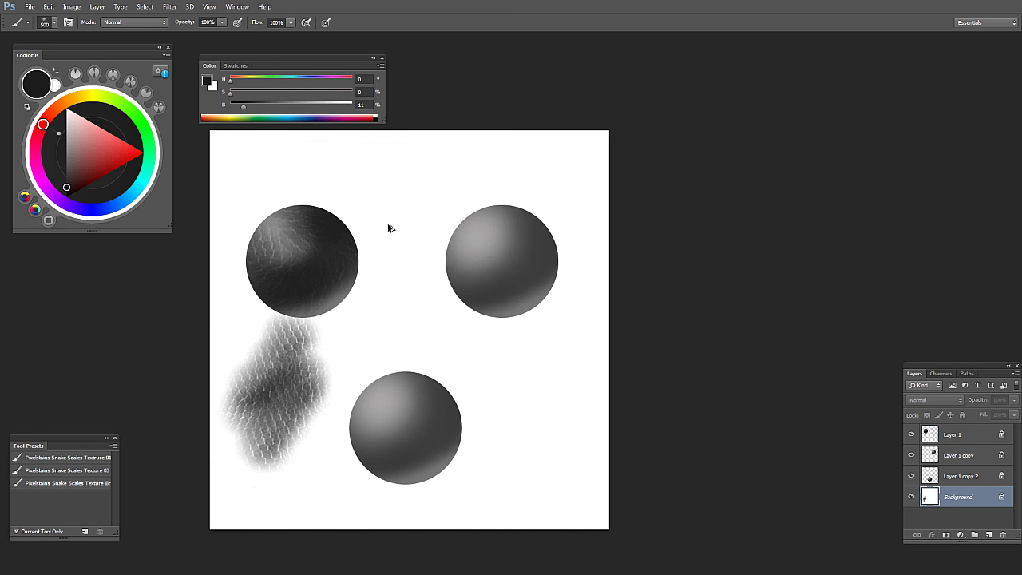
pyautogui.hotkey('ctrl', 'z')
pyautogui.click(950, 493)
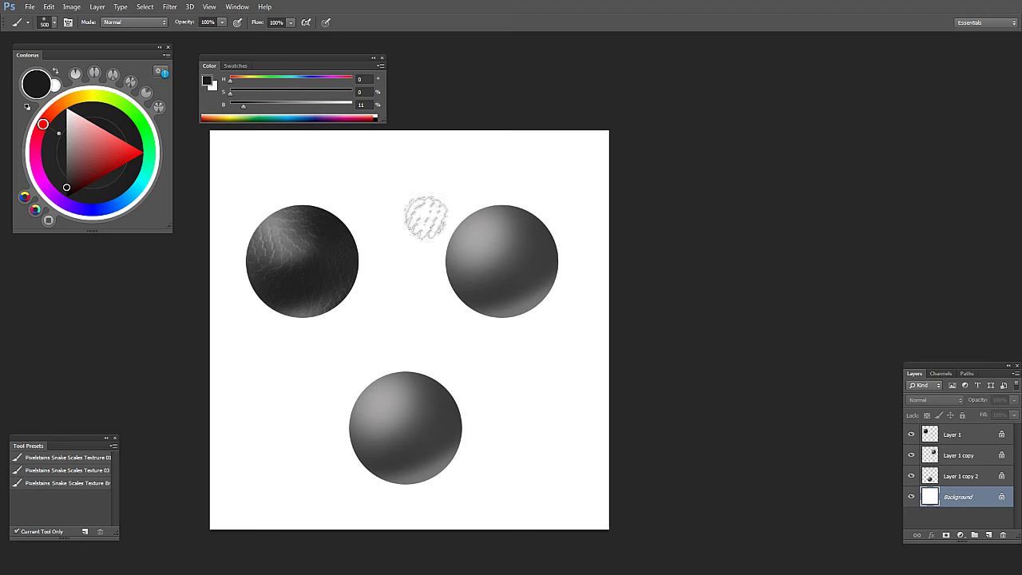
pyautogui.moveTo(427, 218)
pyautogui.mouseDown()
pyautogui.moveTo(298, 456)
pyautogui.moveTo(789, 276)
pyautogui.moveTo(832, 308)
pyautogui.mouseUp()
pyautogui.hotkey('ctrl', 'z')
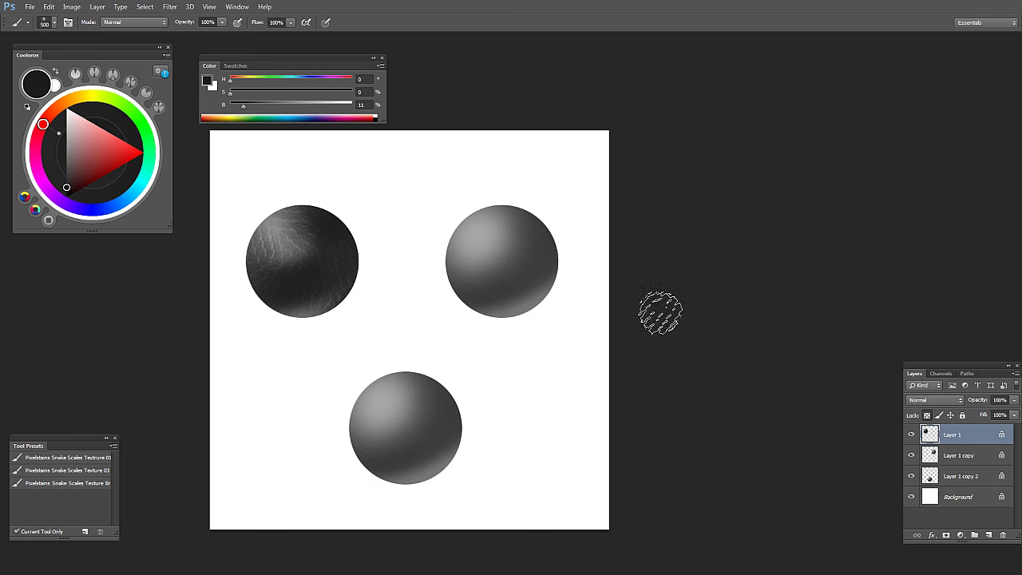
# Step: Hide and show Layer 1 again to check the textured upper-left sphere
pyautogui.click(912, 435)
pyautogui.click(911, 435)
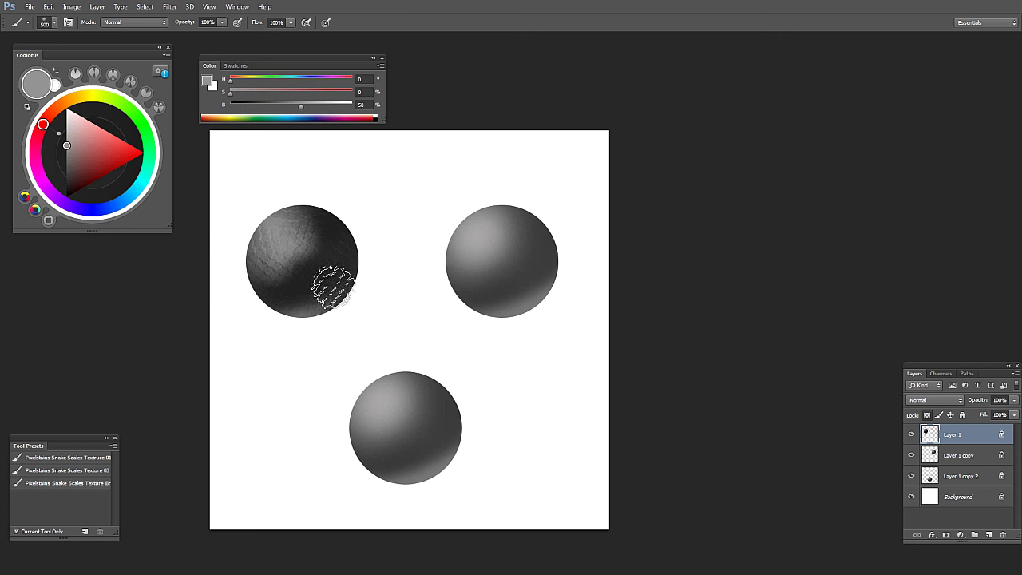
# Step: Paint scale texture over the upper-left sphere with a 700 px brush and grey at 14% brightness
pyautogui.press(']')
pyautogui.keyDown('alt'); pyautogui.click(322, 226); pyautogui.keyUp('alt')
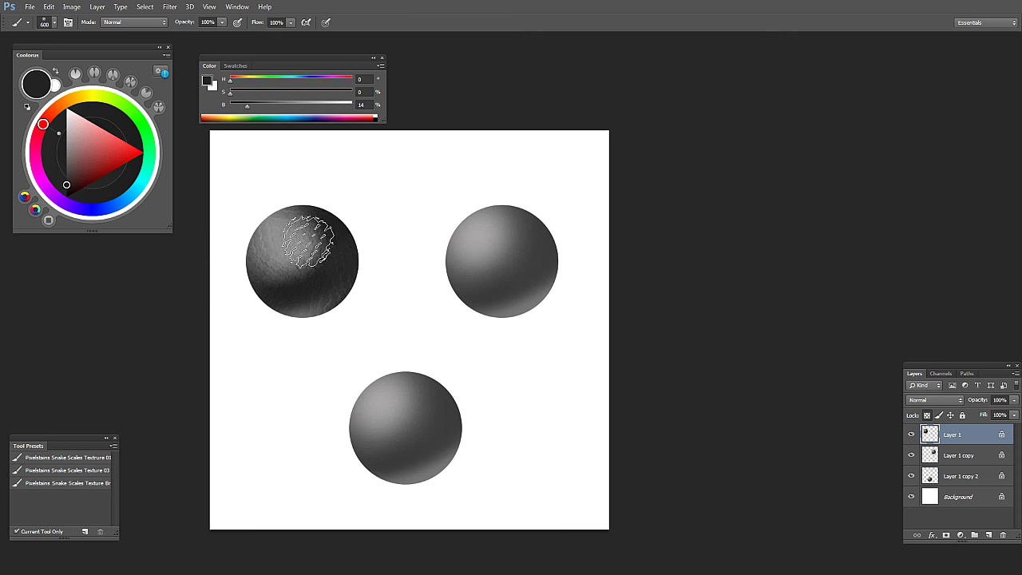
pyautogui.press(']')
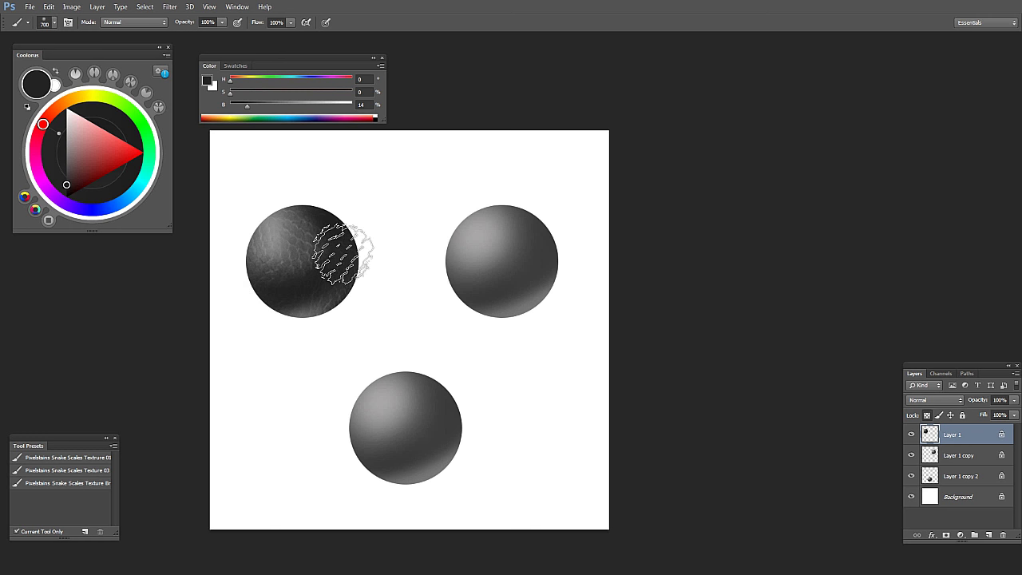
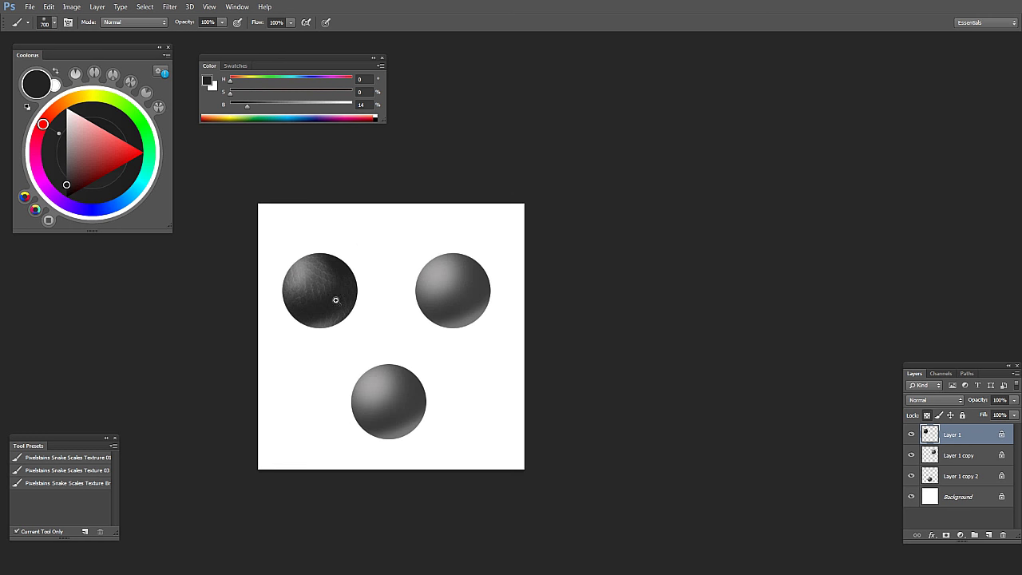
pyautogui.keyDown('ctrl'); pyautogui.click(336, 300); pyautogui.keyUp('ctrl')
# Step: Deepen the scale texture on the upper-left sphere with near-black at 5% brightness, using the brush at 500 px and 700 px
pyautogui.keyDown('alt'); pyautogui.click(314, 257); pyautogui.keyUp('alt')
pyautogui.press('[')
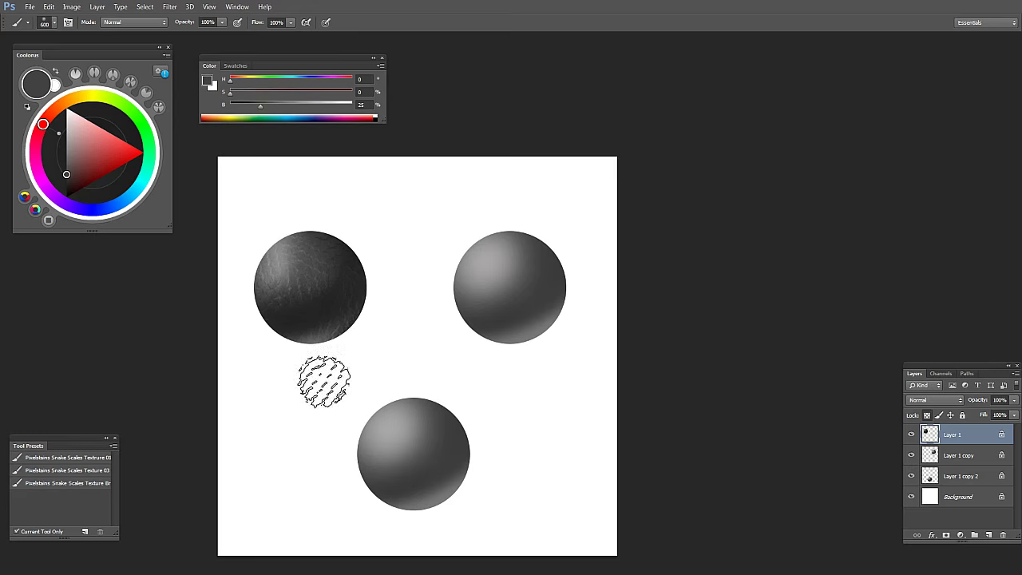
pyautogui.press('[')
pyautogui.keyDown('alt'); pyautogui.click(338, 292); pyautogui.keyUp('alt')
pyautogui.click(236, 107)
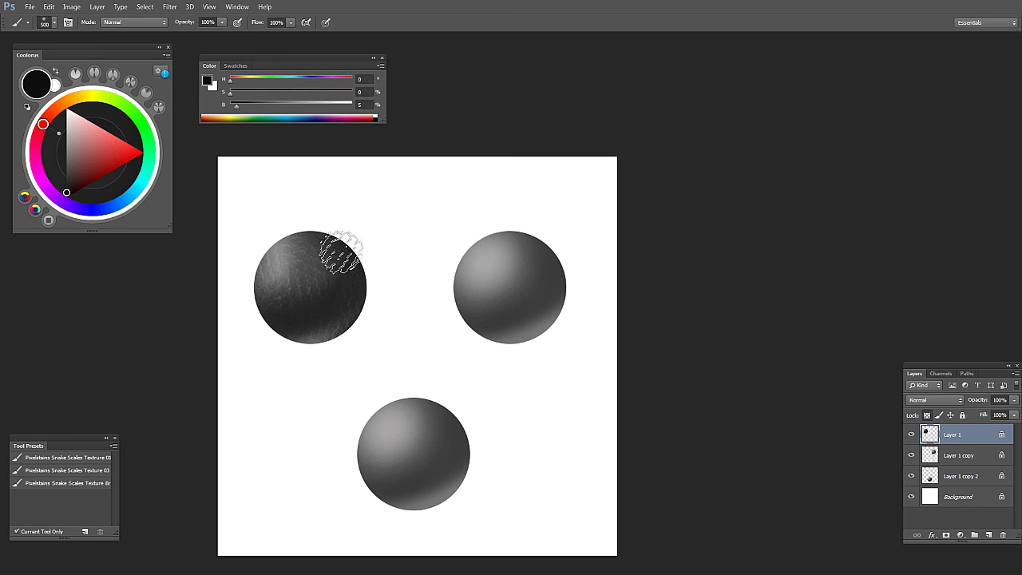
pyautogui.moveTo(338, 253); pyautogui.dragTo(345, 317)
pyautogui.press(']')
pyautogui.press(']')
pyautogui.moveTo(328, 277); pyautogui.dragTo(312, 338)
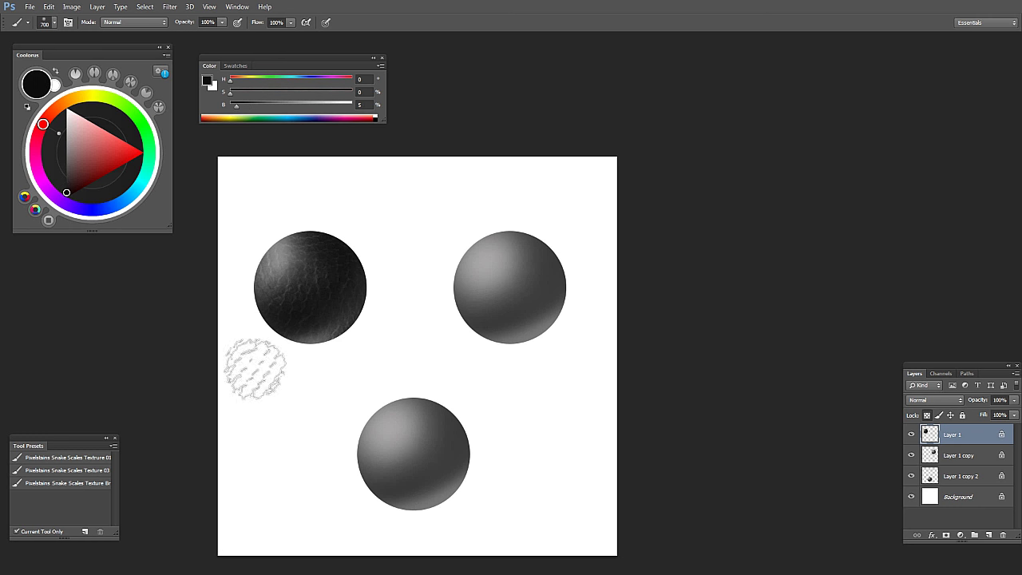
# Step: Examine the darkened upper-left sphere from a distance and compare it with Layer 1 hidden and shown
pyautogui.hotkey('ctrl', '-')
pyautogui.hotkey('ctrl', '-')
pyautogui.hotkey('ctrl', '+')
pyautogui.hotkey('ctrl', '+')
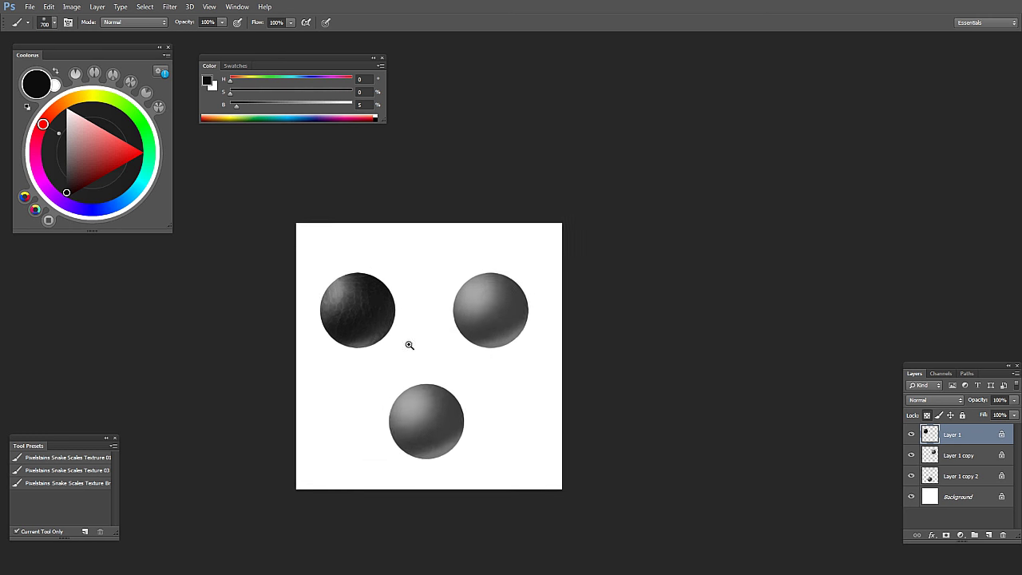
pyautogui.click(911, 434)
pyautogui.click(911, 435)
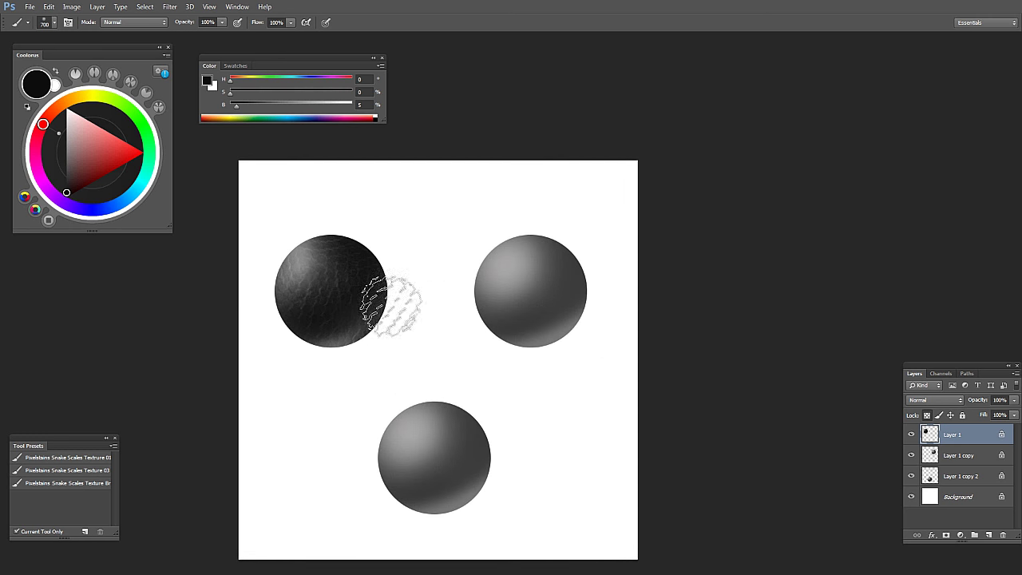
# Step: Activate the Dodge tool, showing the toolbox temporarily to point out its tool group
pyautogui.press('o')
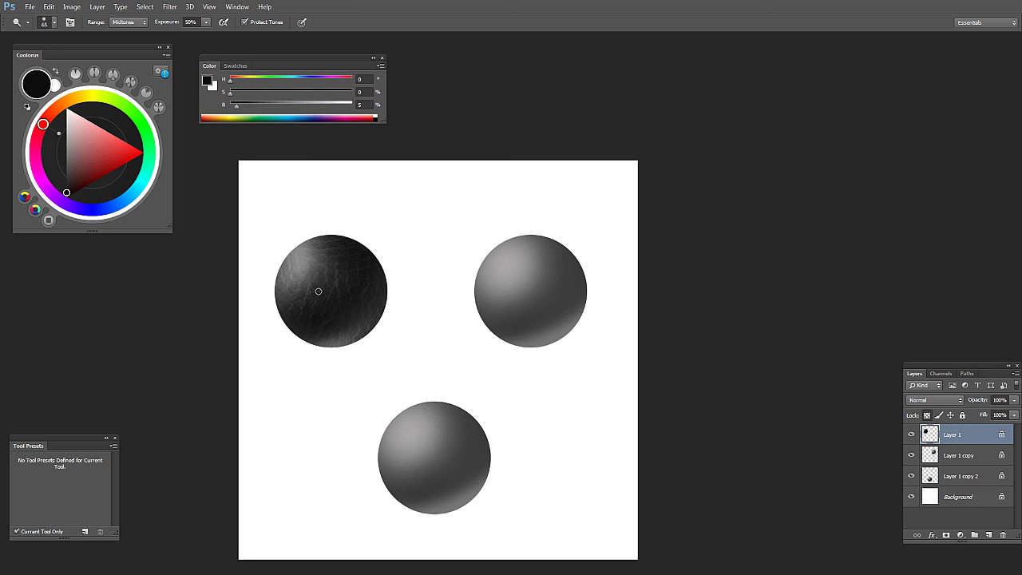
pyautogui.click(238, 8)
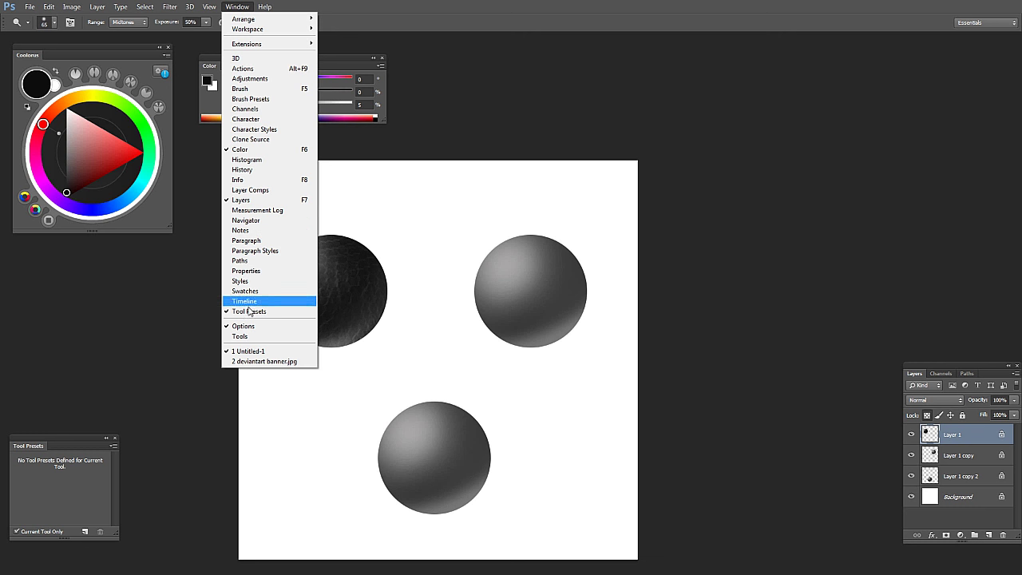
pyautogui.click(249, 336)
pyautogui.moveTo(9, 56); pyautogui.dragTo(118, 151)
pyautogui.click(120, 346)
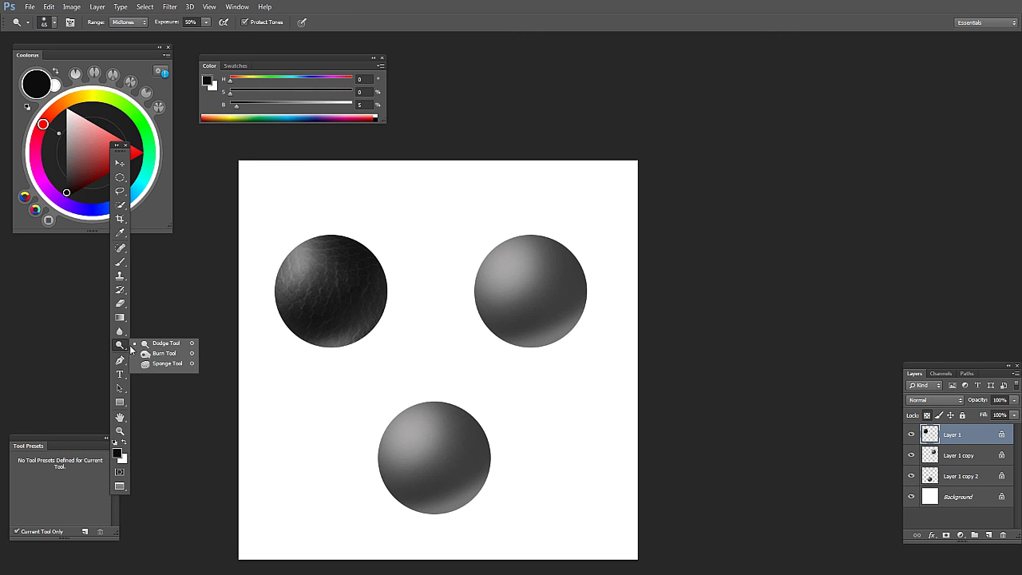
pyautogui.click(160, 344)
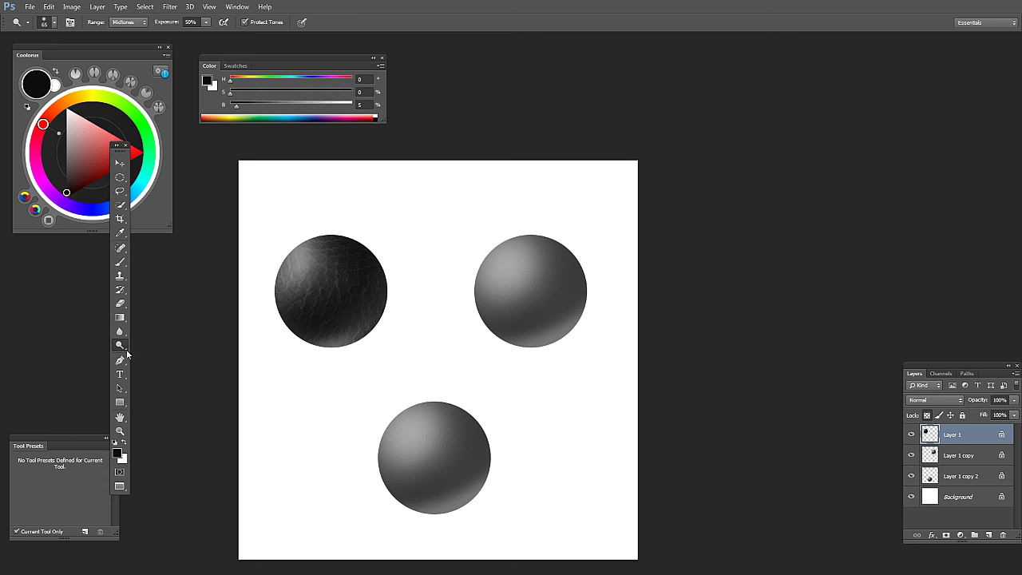
pyautogui.click(127, 349)
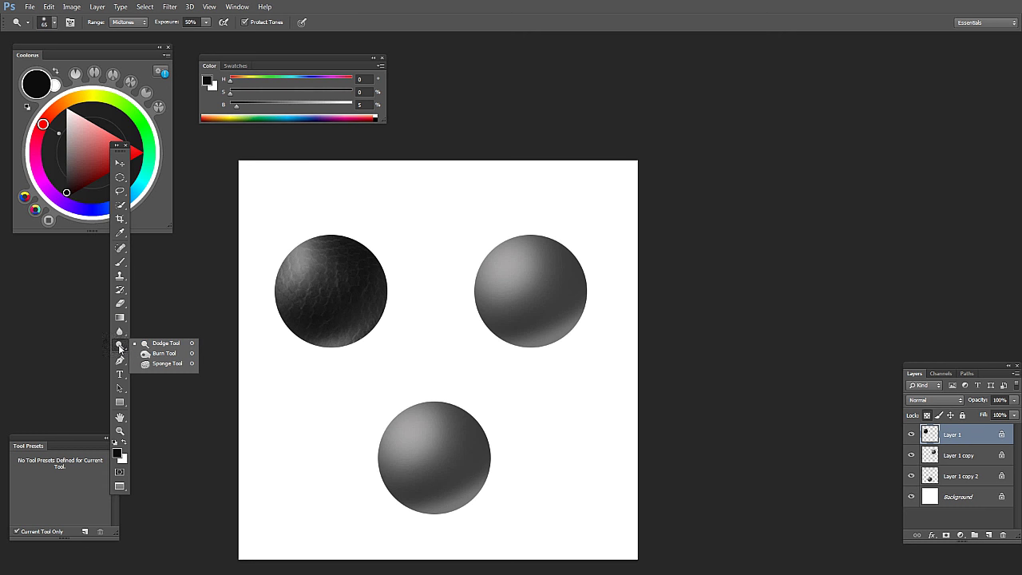
pyautogui.click(126, 145)
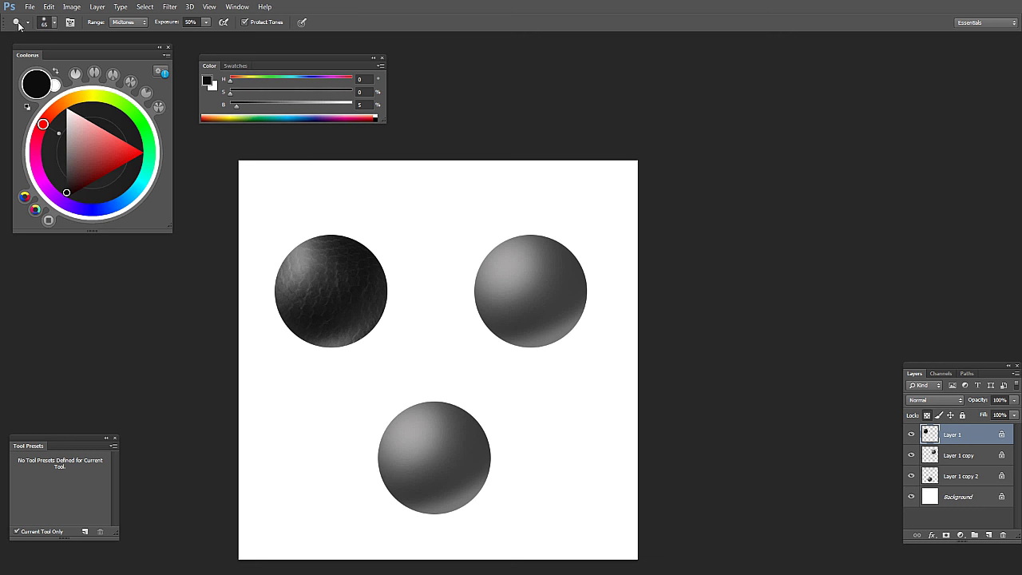
# Step: Dodge the bright scales on the upper-left sphere with the range set to Highlights and the brush reduced to 300 px
pyautogui.click(128, 22)
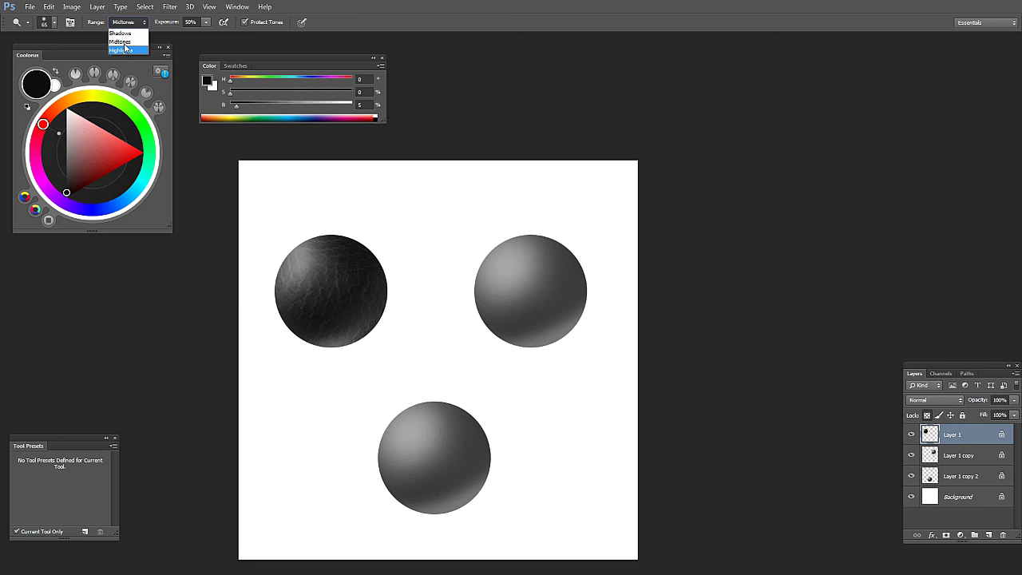
pyautogui.click(121, 50)
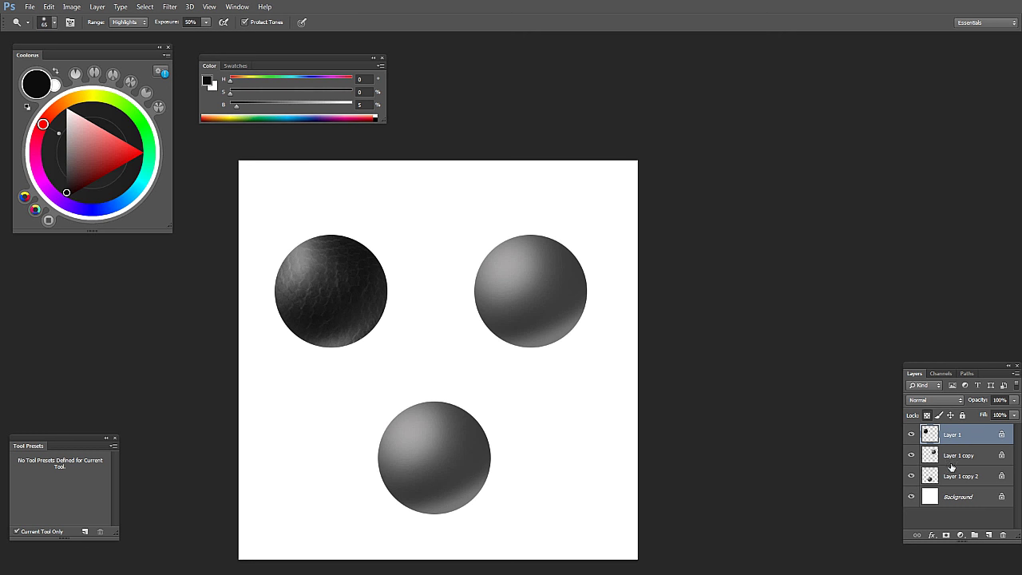
pyautogui.press(']')
pyautogui.press(']')
pyautogui.press(']')
pyautogui.press(']')
pyautogui.press(']')
pyautogui.press(']')
pyautogui.press(']')
pyautogui.press(']')
pyautogui.press(']')
pyautogui.press(']')
pyautogui.press(']')
pyautogui.press(']')
pyautogui.moveTo(312, 279)
pyautogui.mouseDown()
pyautogui.moveTo(342, 291)
pyautogui.moveTo(340, 267)
pyautogui.moveTo(339, 293)
pyautogui.moveTo(336, 270)
pyautogui.moveTo(321, 279)
pyautogui.moveTo(327, 288)
pyautogui.moveTo(336, 279)
pyautogui.moveTo(305, 277)
pyautogui.moveTo(342, 258)
pyautogui.mouseUp()
pyautogui.press('[')
pyautogui.click(309, 270)
pyautogui.press(']')
pyautogui.press('[')
pyautogui.press('[')
pyautogui.press('[')
pyautogui.press(']')
pyautogui.press('[')
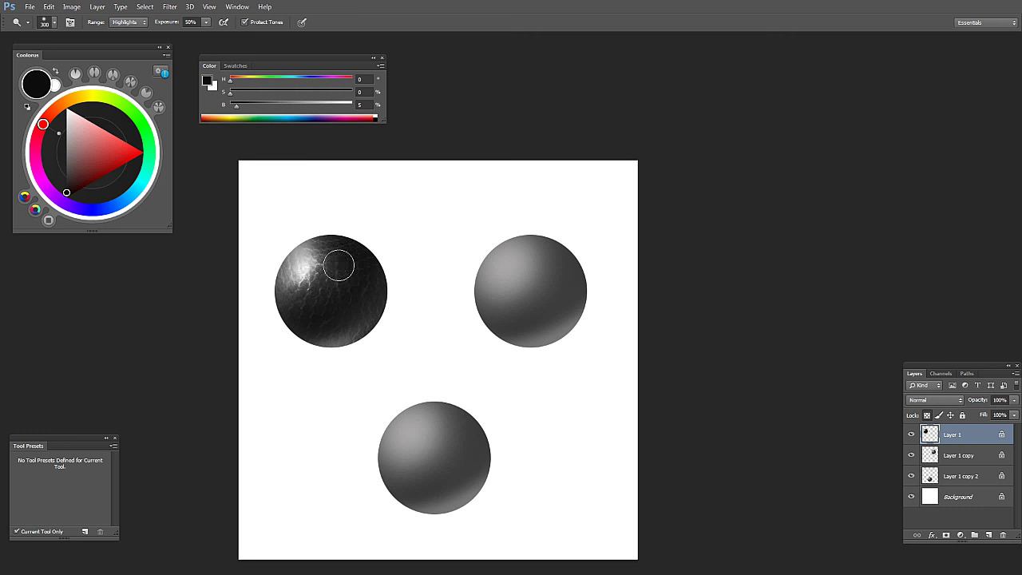
pyautogui.keyDown('alt'); pyautogui.click(338, 315); pyautogui.keyUp('alt')
pyautogui.keyDown('alt'); pyautogui.click(338, 314); pyautogui.keyUp('alt')
pyautogui.scroll(2, 330, 295)
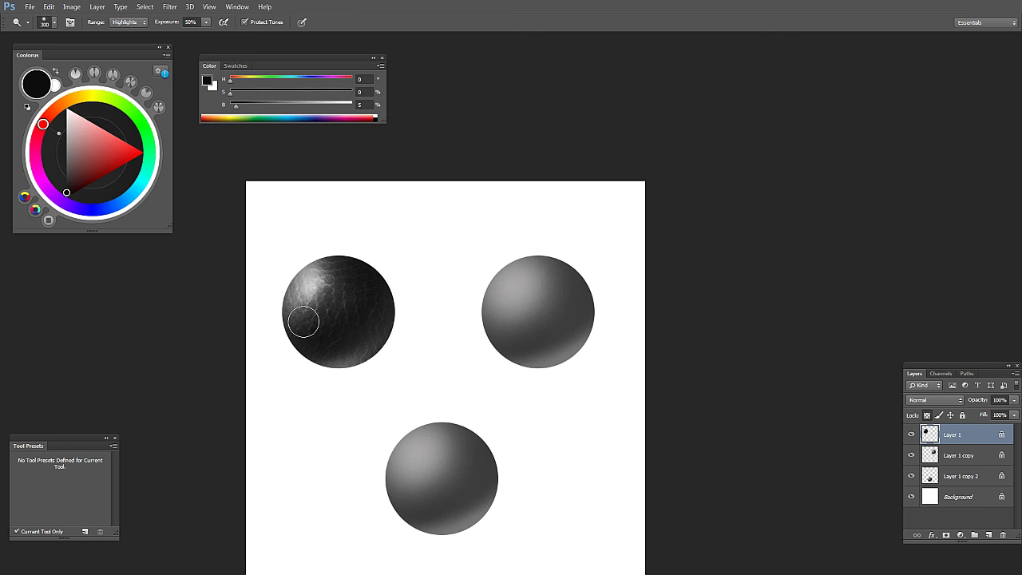
# Step: Dodge the darker scale areas of the upper-left sphere with the range set to Shadows, enlarging the brush to 400 px
pyautogui.click(129, 22)
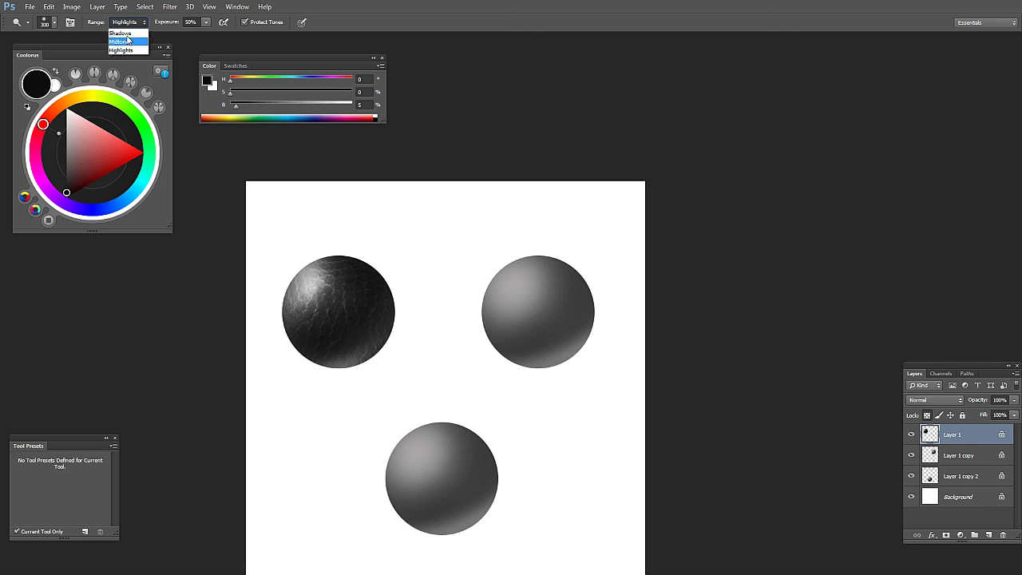
pyautogui.click(124, 31)
pyautogui.press(']')
pyautogui.press(']')
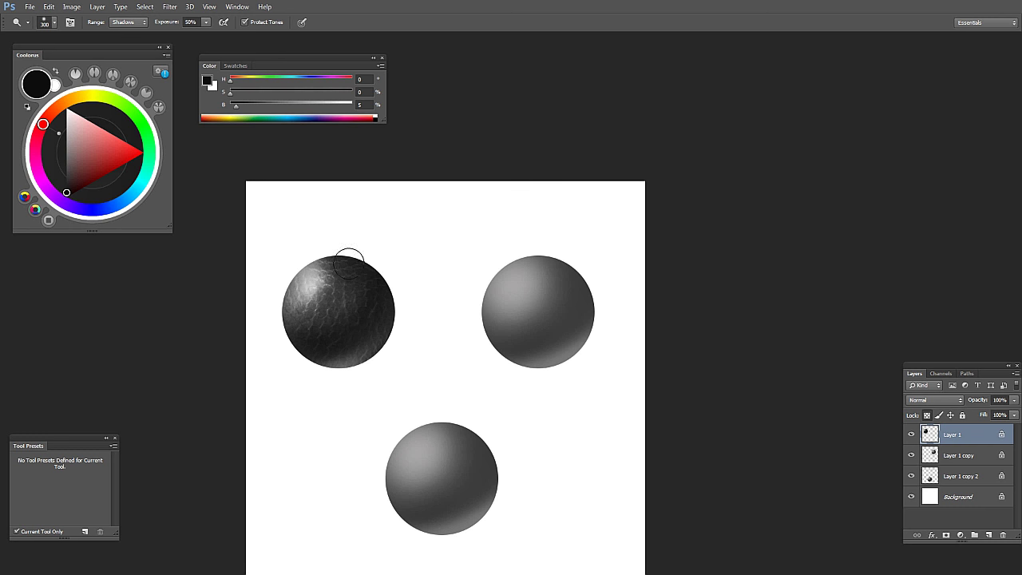
pyautogui.press(']')
pyautogui.press('[')
pyautogui.keyDown('alt'); pyautogui.click(427, 234); pyautogui.keyUp('alt')
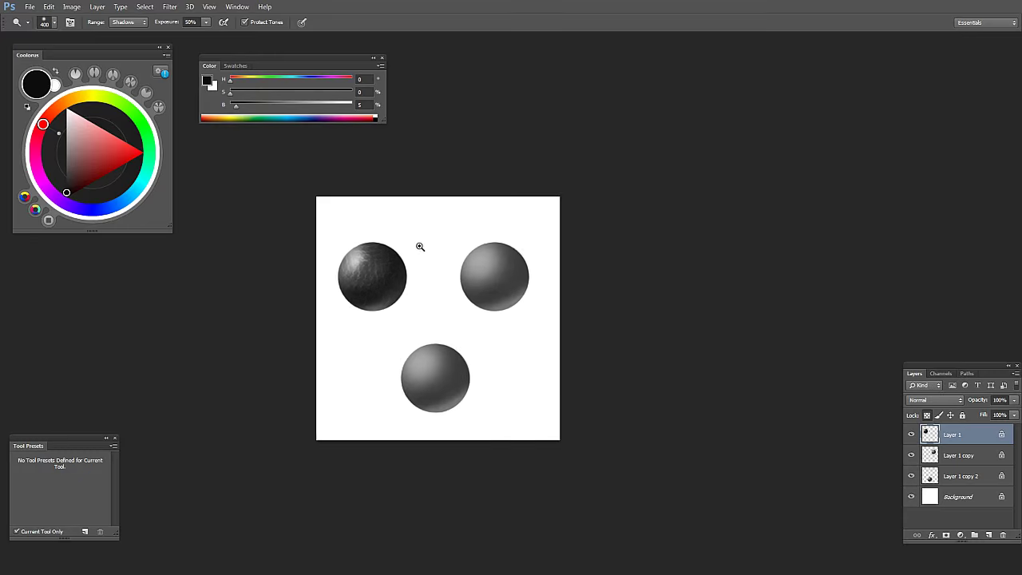
pyautogui.scroll(2, 418, 216)
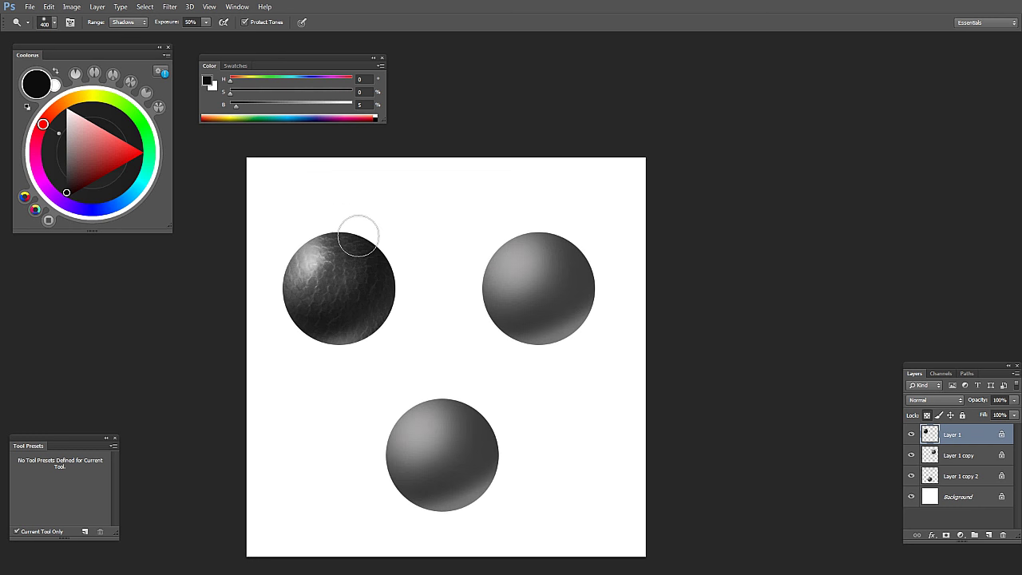
pyautogui.scroll(-2, 415, 248)
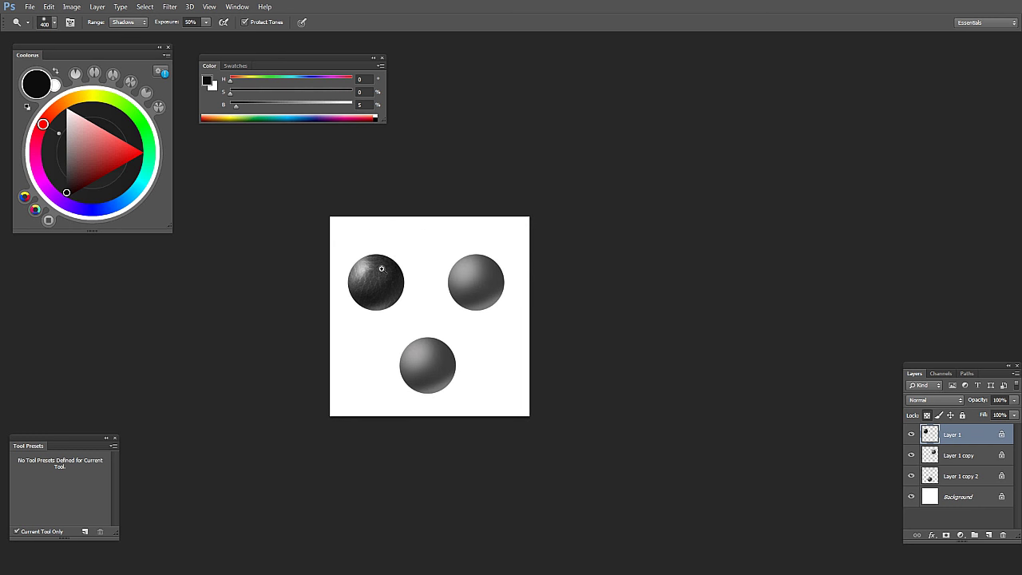
pyautogui.scroll(2, 381, 269)
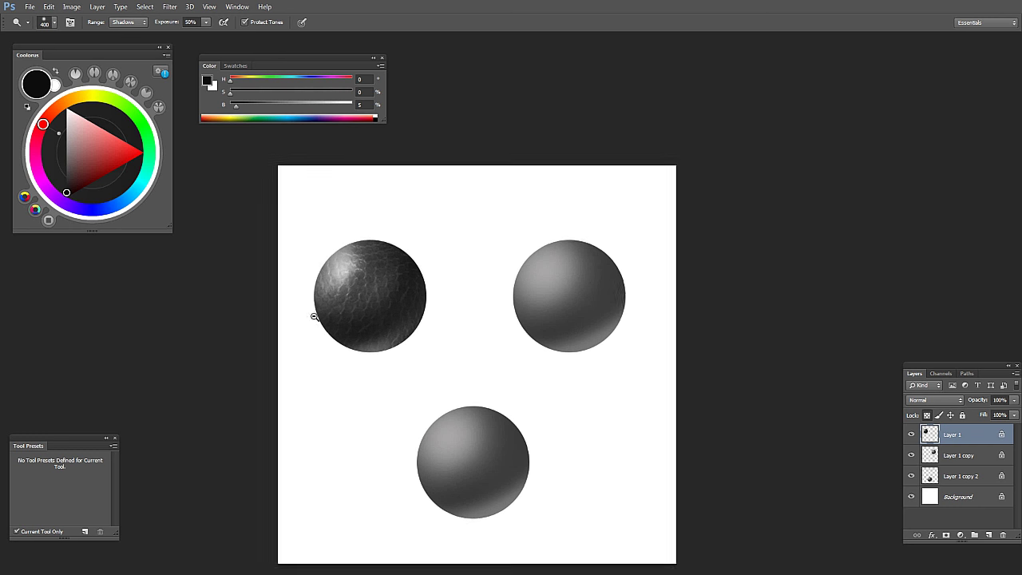
pyautogui.scroll(-1, 312, 317)
pyautogui.scroll(1, 326, 316)
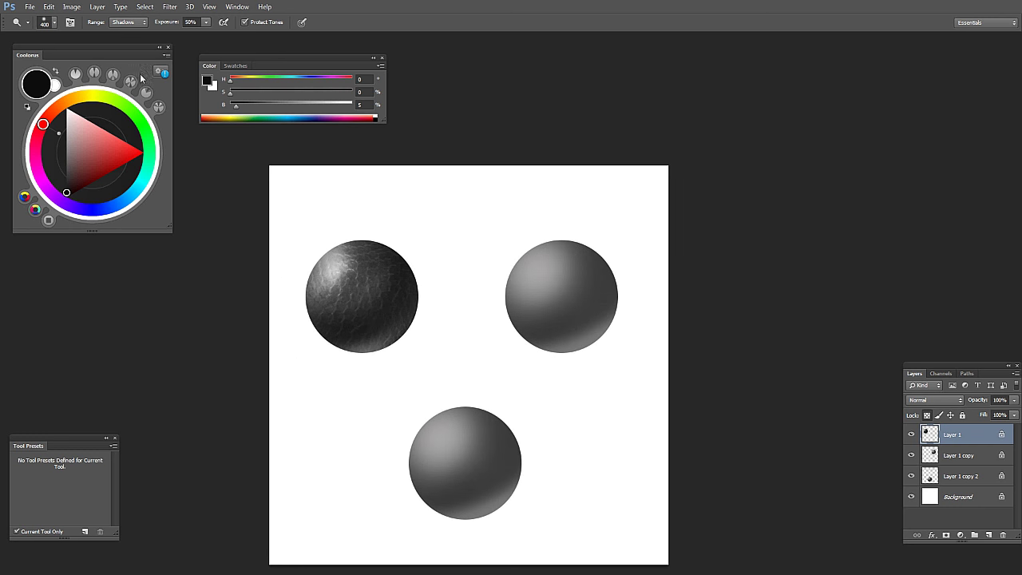
# Step: Brighten the scale ridges around the upper-left sphere's highlight with the Dodge tool at 250 px and the range set to Highlights
pyautogui.click(127, 21)
pyautogui.click(126, 44)
pyautogui.moveTo(369, 266)
pyautogui.mouseDown()
pyautogui.moveTo(372, 297)
pyautogui.moveTo(370, 260)
pyautogui.moveTo(386, 273)
pyautogui.moveTo(365, 250)
pyautogui.moveTo(374, 311)
pyautogui.moveTo(362, 251)
pyautogui.moveTo(379, 299)
pyautogui.moveTo(372, 254)
pyautogui.moveTo(318, 342)
pyautogui.moveTo(317, 276)
pyautogui.moveTo(366, 310)
pyautogui.moveTo(357, 314)
pyautogui.moveTo(365, 307)
pyautogui.moveTo(342, 309)
pyautogui.moveTo(384, 292)
pyautogui.moveTo(325, 288)
pyautogui.mouseUp()
pyautogui.scroll(-2, 404, 277)
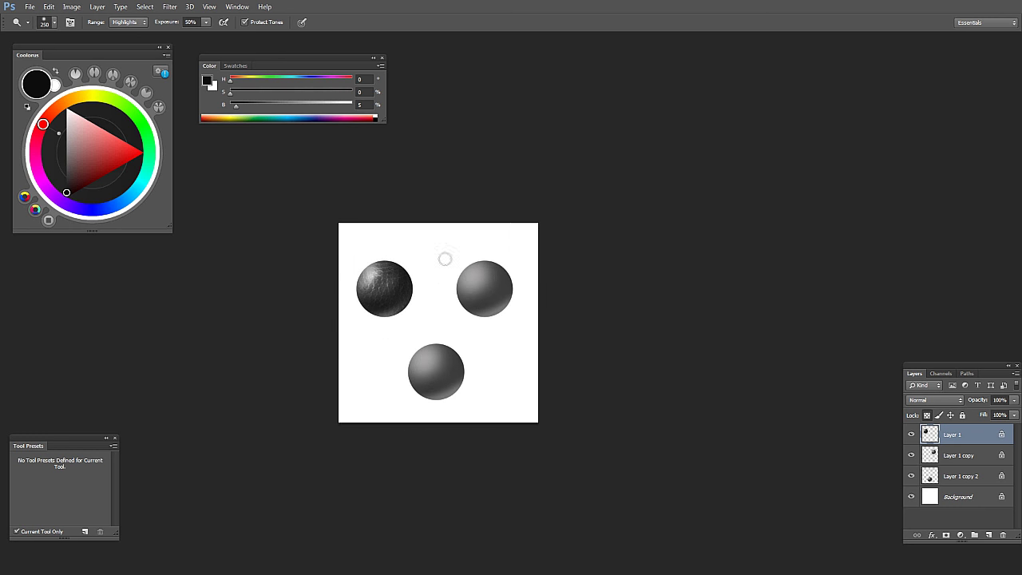
pyautogui.scroll(1, 389, 277)
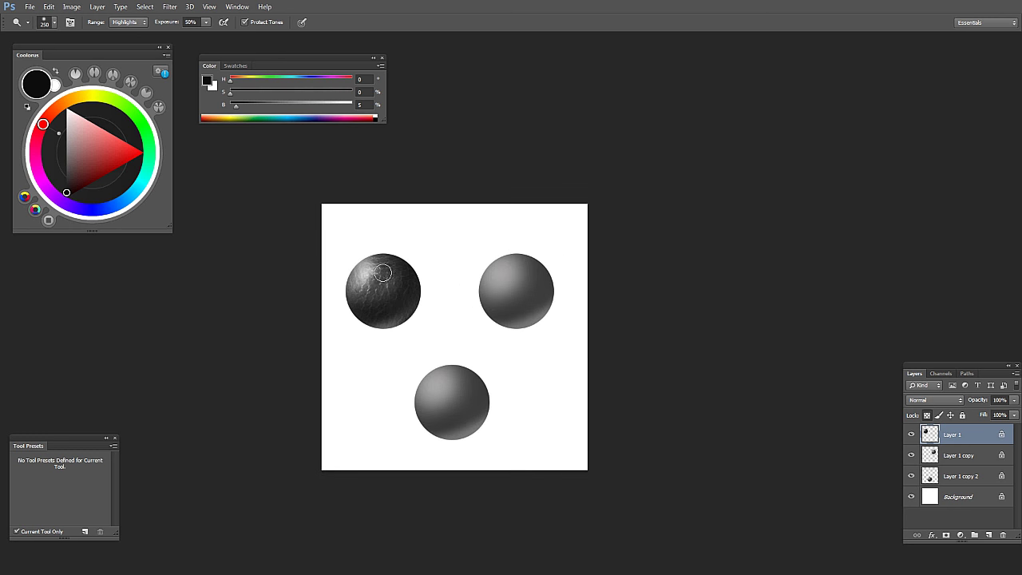
pyautogui.scroll(1, 379, 320)
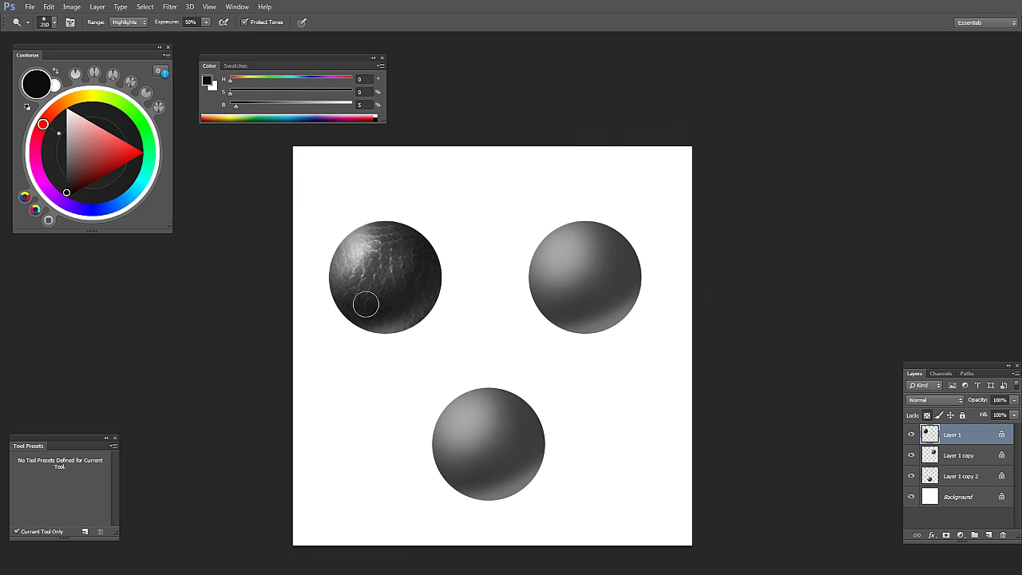
pyautogui.scroll(-1, 398, 285)
pyautogui.scroll(1, 377, 192)
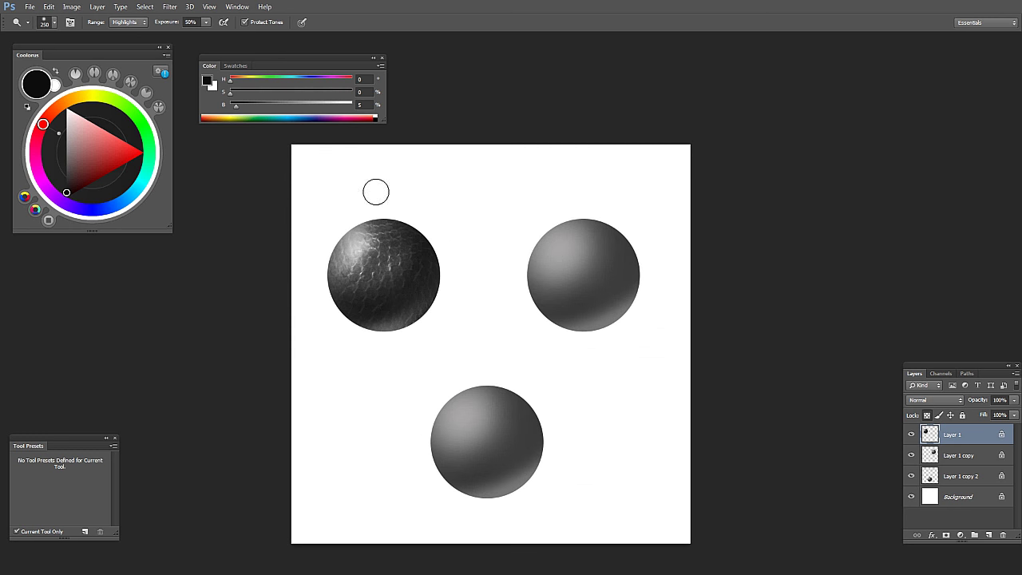
# Step: Burn the dark gaps between the scales on the upper-left sphere with a 400 px Burn tool and the range set to Shadows
pyautogui.press('u')
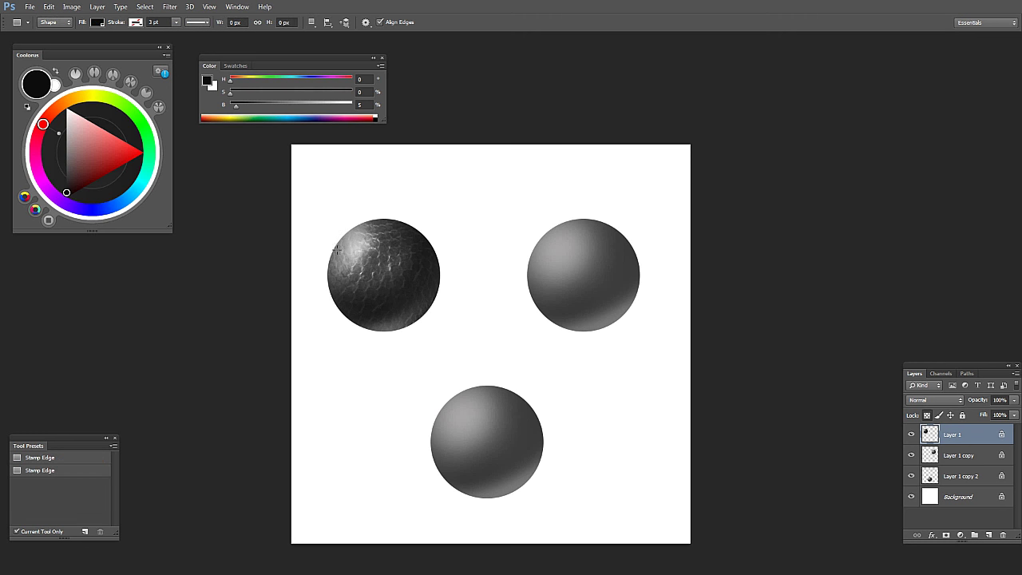
pyautogui.press('b')
pyautogui.press('o')
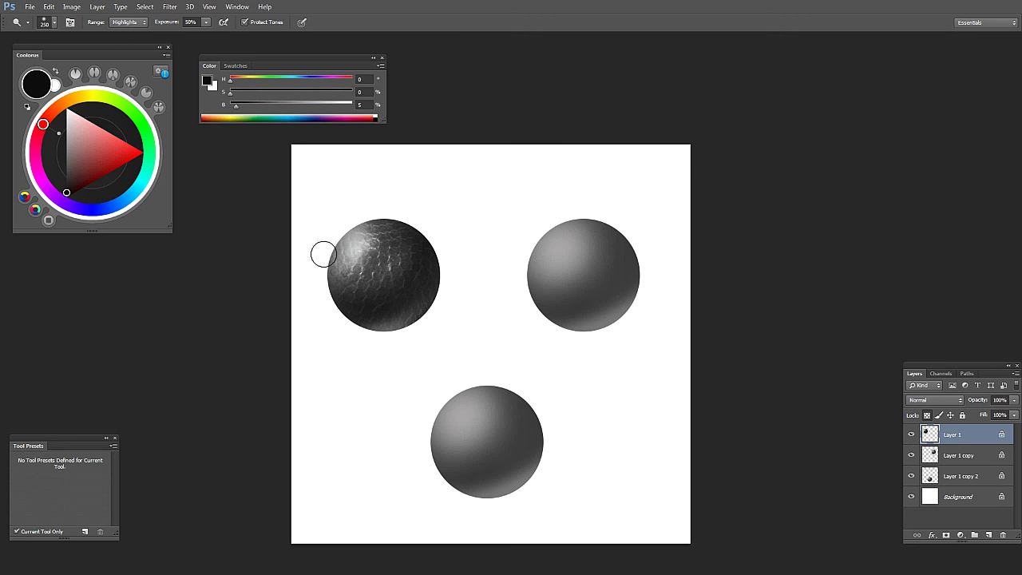
pyautogui.hotkey('shift', 'o')
pyautogui.press(']')
pyautogui.press(']')
pyautogui.press(']')
pyautogui.click(128, 22)
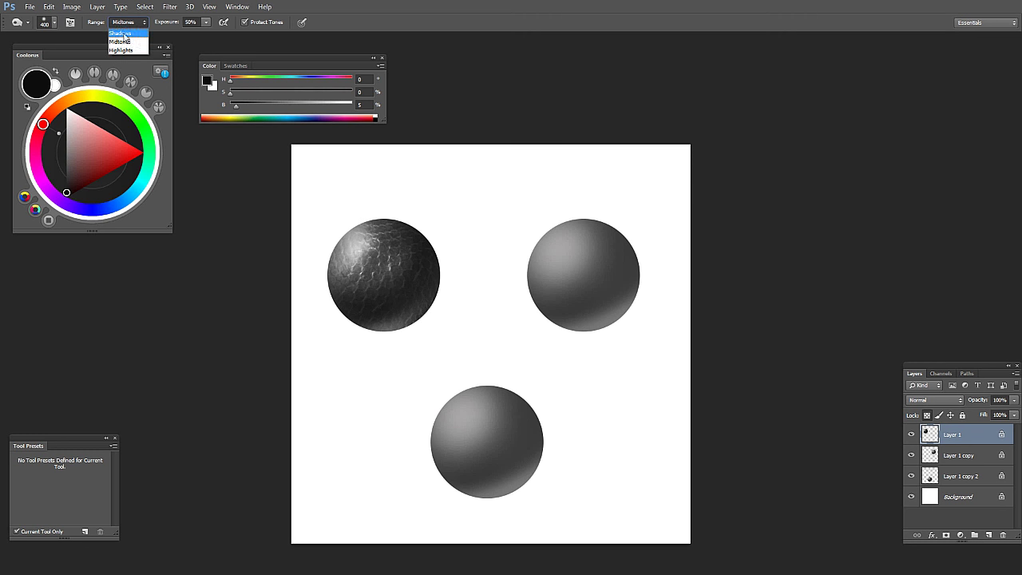
pyautogui.click(122, 33)
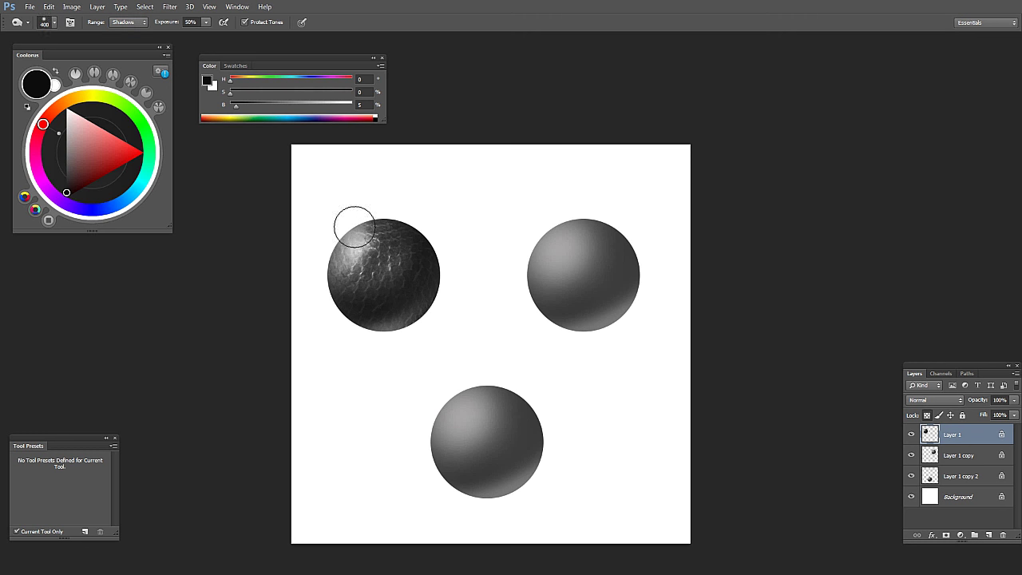
pyautogui.moveTo(355, 227)
pyautogui.mouseDown()
pyautogui.moveTo(328, 262)
pyautogui.moveTo(353, 237)
pyautogui.moveTo(413, 275)
pyautogui.mouseUp()
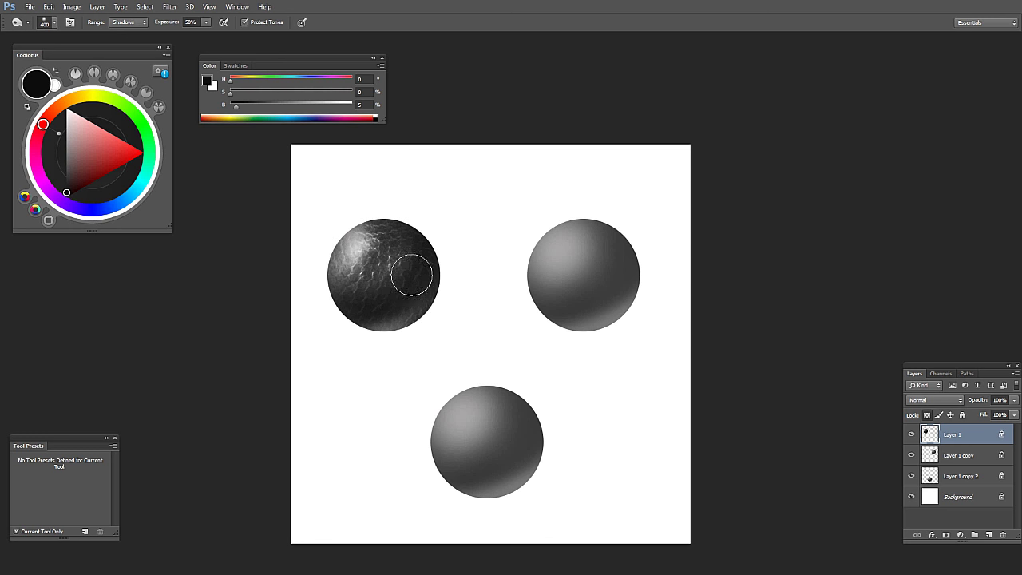
pyautogui.scroll(-2, 391, 299)
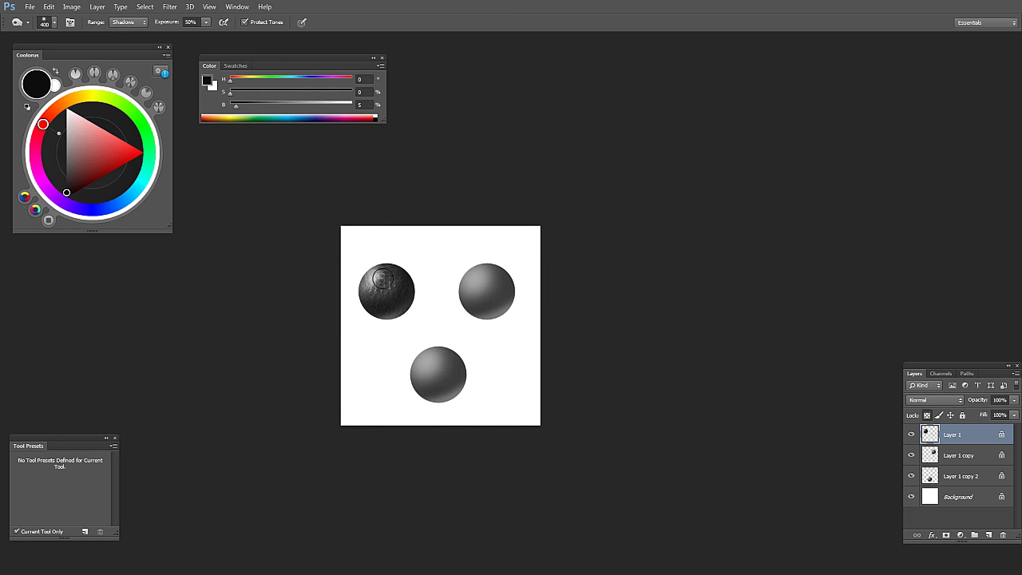
# Step: Tone down the upper-left sphere's highlight with a snake scale brush at 400 to 600 px in a dark grey sampled from the sphere
pyautogui.scroll(3, 384, 278)
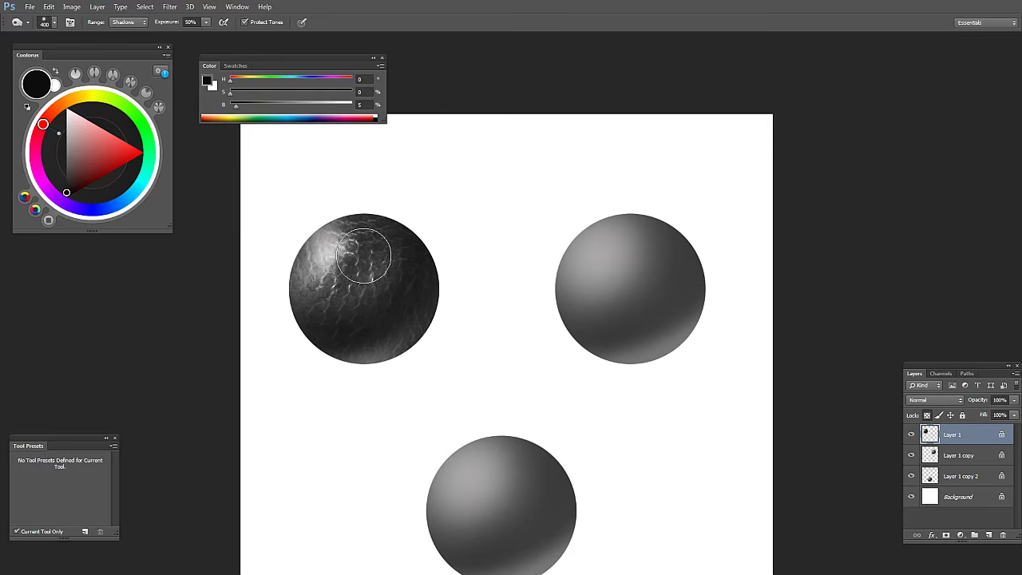
pyautogui.press('b')
pyautogui.rightClick(382, 281)
pyautogui.click(173, 395)
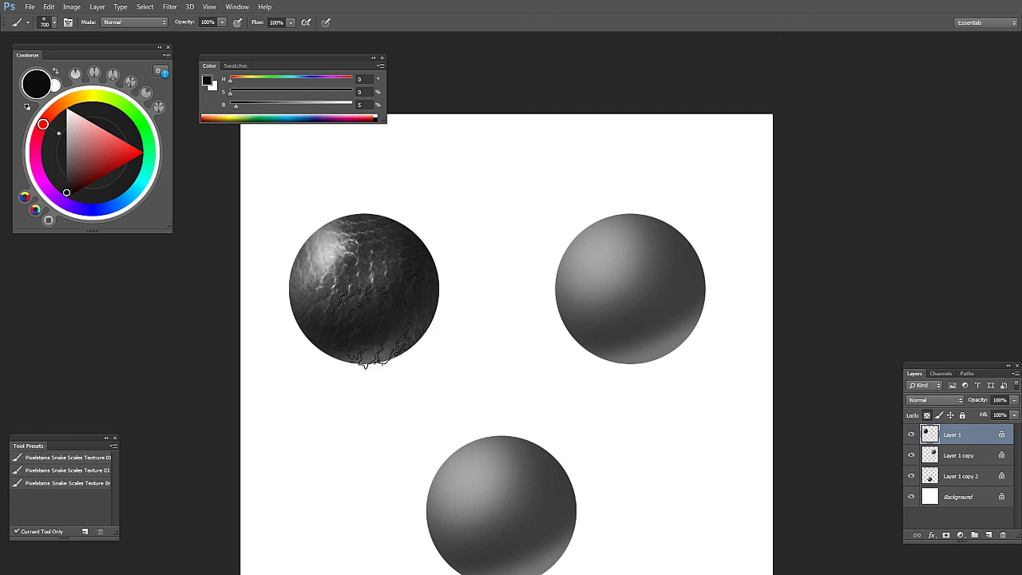
pyautogui.keyDown('alt'); pyautogui.click(409, 268); pyautogui.keyUp('alt')
pyautogui.press('[')
pyautogui.press('[')
pyautogui.press('[')
pyautogui.press(']')
pyautogui.press(']')
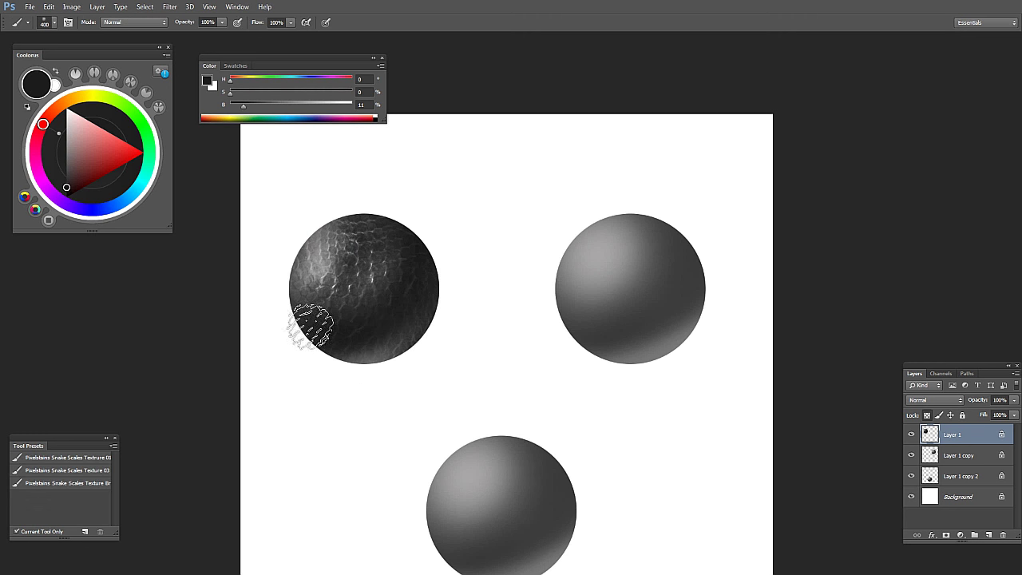
pyautogui.scroll(-1, 383, 355)
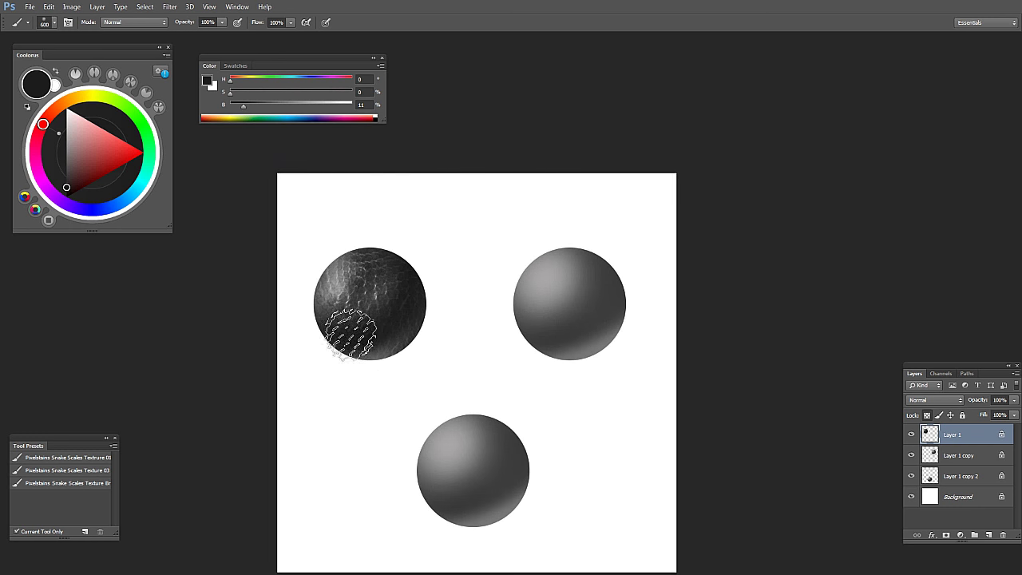
pyautogui.scroll(-1, 367, 368)
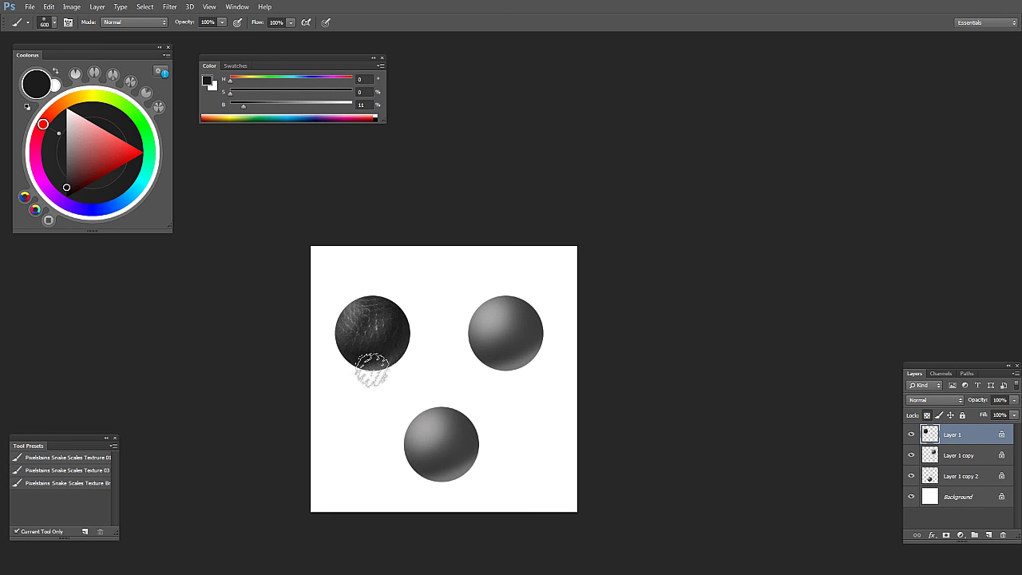
# Step: Dodge the dark scale areas of the upper-left sphere at 500 px with the range set to Shadows
pyautogui.scroll(1, 372, 360)
pyautogui.press('o')
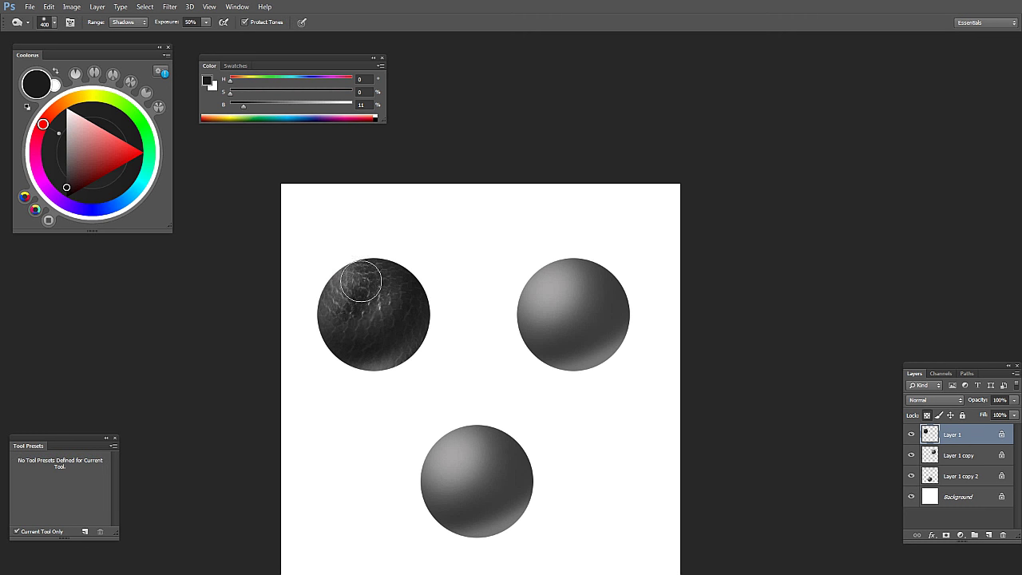
pyautogui.hotkey('shift', 'o')
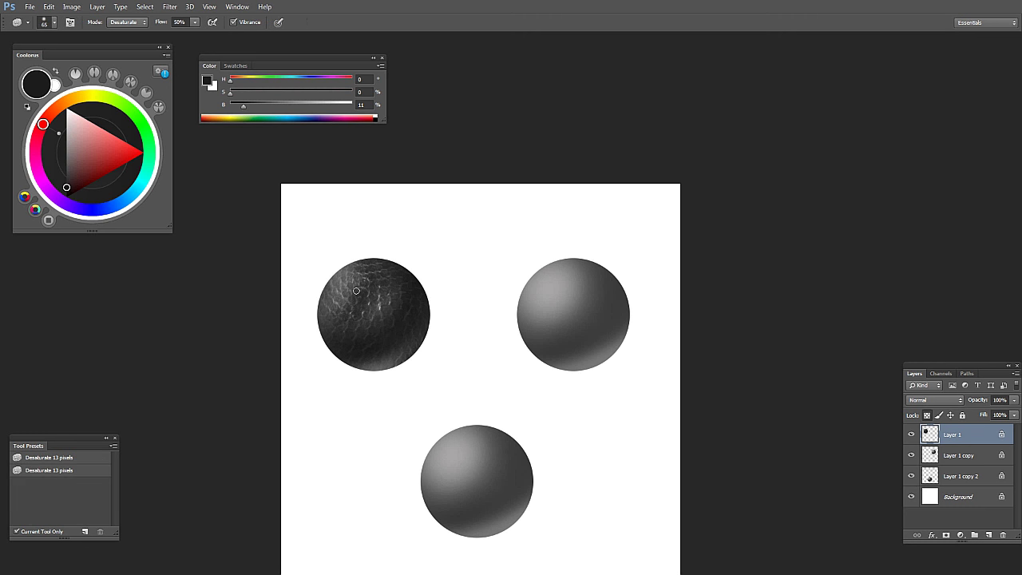
pyautogui.hotkey('shift', 'o')
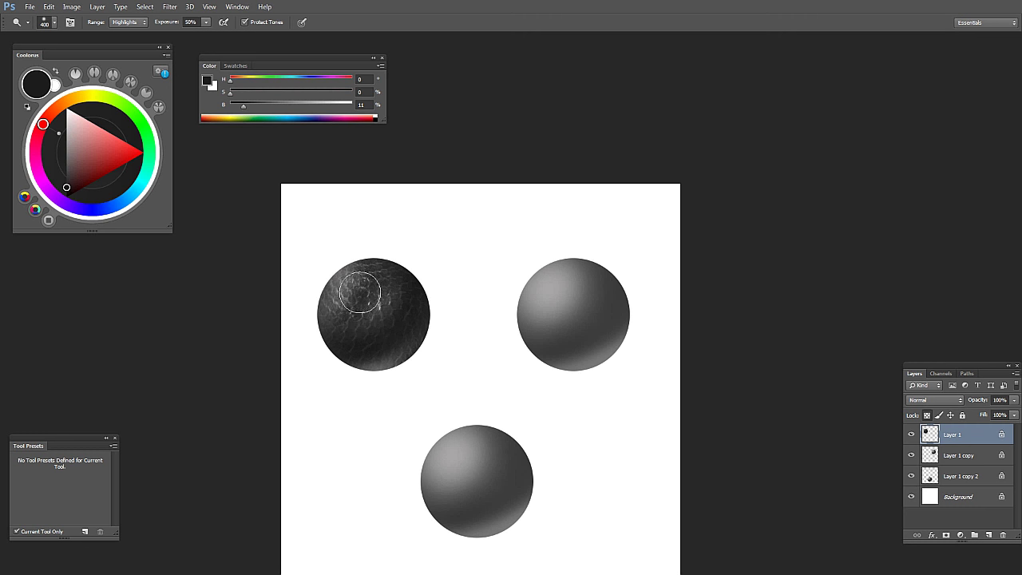
pyautogui.click(128, 22)
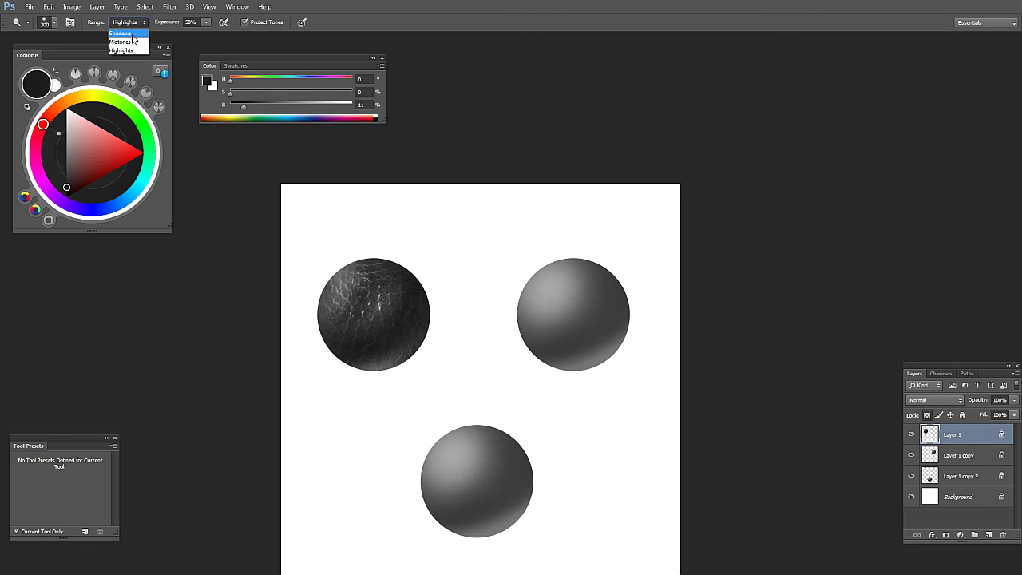
pyautogui.click(126, 33)
pyautogui.press(']')
pyautogui.press(']')
pyautogui.moveTo(331, 330)
pyautogui.mouseDown()
pyautogui.moveTo(355, 300)
pyautogui.moveTo(329, 318)
pyautogui.moveTo(334, 301)
pyautogui.moveTo(346, 312)
pyautogui.moveTo(331, 335)
pyautogui.mouseUp()
pyautogui.scroll(-1, 389, 336)
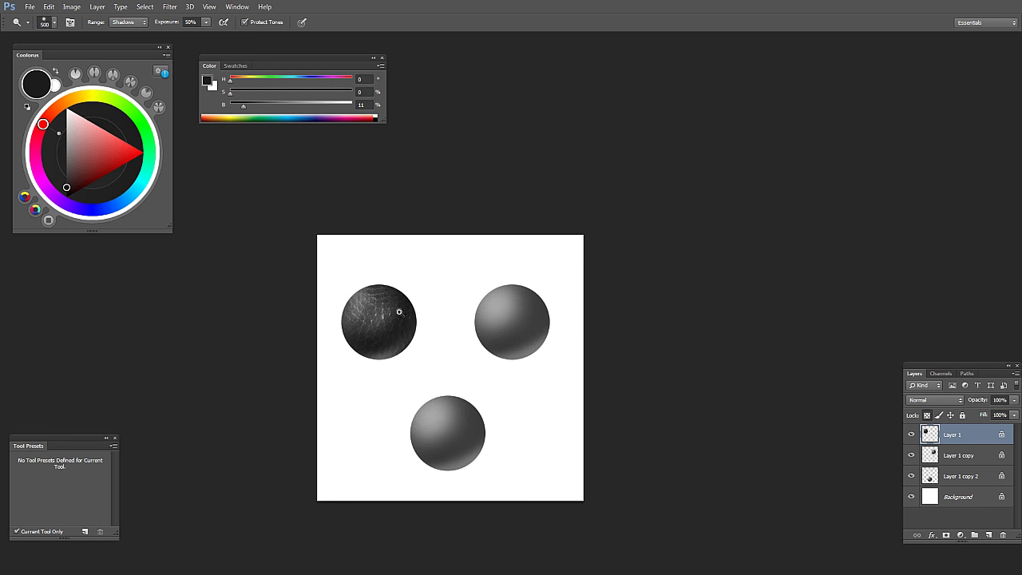
# Step: Brighten the lit scales of the upper-left sphere with a 500 px Dodge tool and the range set to Highlights
pyautogui.scroll(1, 400, 308)
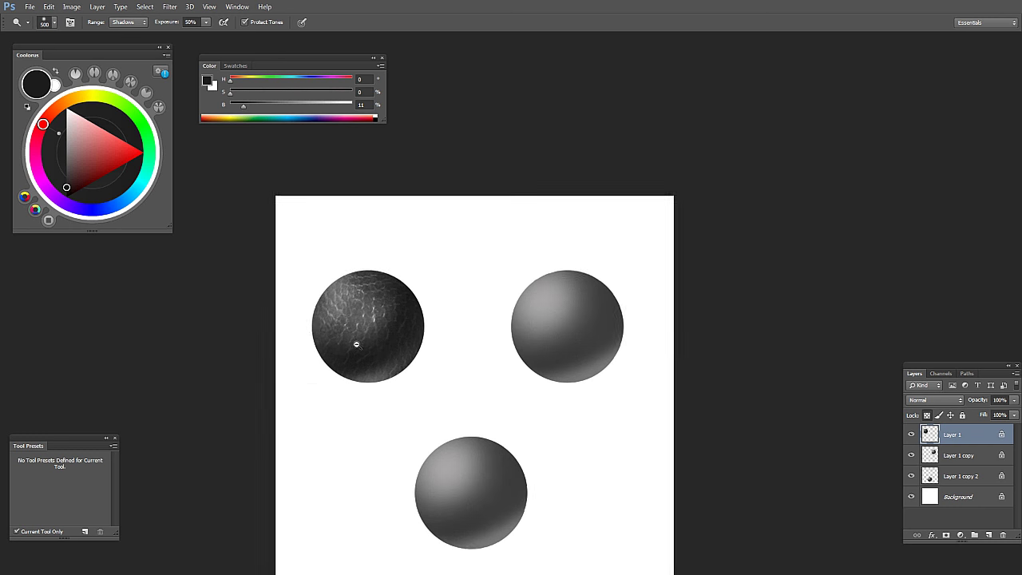
pyautogui.scroll(-1, 354, 274)
pyautogui.scroll(1, 354, 274)
pyautogui.click(130, 23)
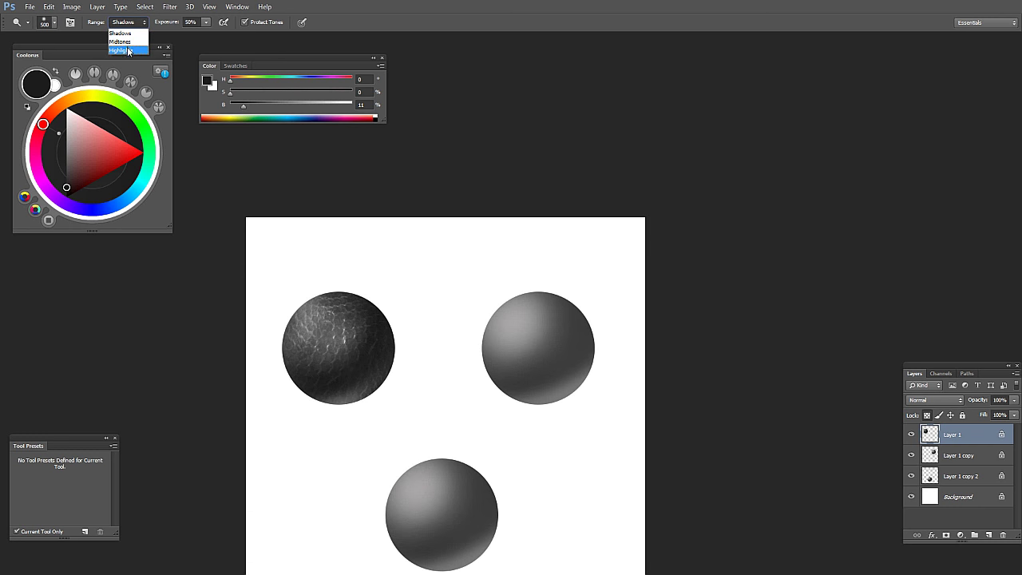
pyautogui.click(121, 50)
pyautogui.moveTo(290, 308)
pyautogui.mouseDown()
pyautogui.moveTo(310, 336)
pyautogui.moveTo(344, 310)
pyautogui.moveTo(367, 332)
pyautogui.moveTo(339, 311)
pyautogui.moveTo(339, 362)
pyautogui.moveTo(296, 350)
pyautogui.mouseUp()
pyautogui.scroll(-1, 418, 311)
pyautogui.moveTo(419, 312); pyautogui.dragTo(406, 252)
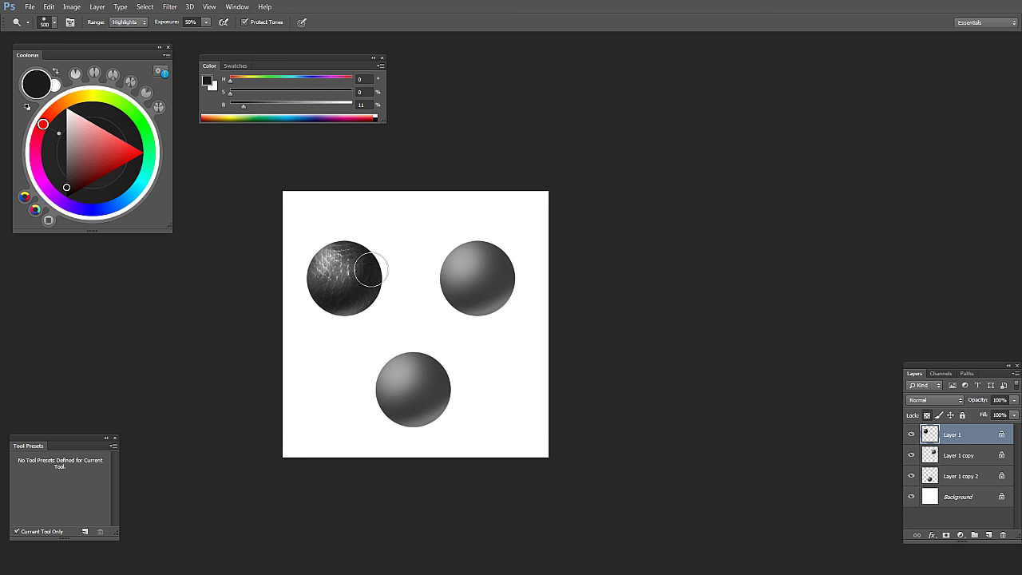
# Step: Refine the bright scale ridges on the upper-left sphere with the Dodge tool reduced to 300 px, keeping the Highlights range
pyautogui.keyDown('ctrl'); pyautogui.click(357, 285); pyautogui.keyUp('ctrl')
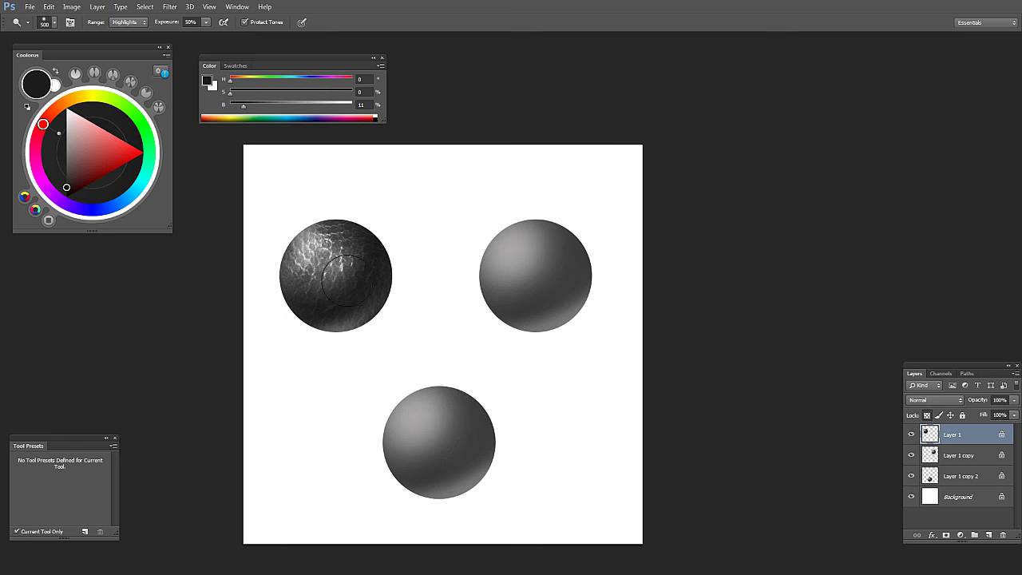
pyautogui.press('[')
pyautogui.press('[')
pyautogui.moveTo(300, 294)
pyautogui.mouseDown()
pyautogui.moveTo(359, 283)
pyautogui.moveTo(327, 291)
pyautogui.moveTo(298, 279)
pyautogui.moveTo(355, 275)
pyautogui.moveTo(283, 267)
pyautogui.moveTo(379, 253)
pyautogui.mouseUp()
pyautogui.scroll(-1, 389, 262)
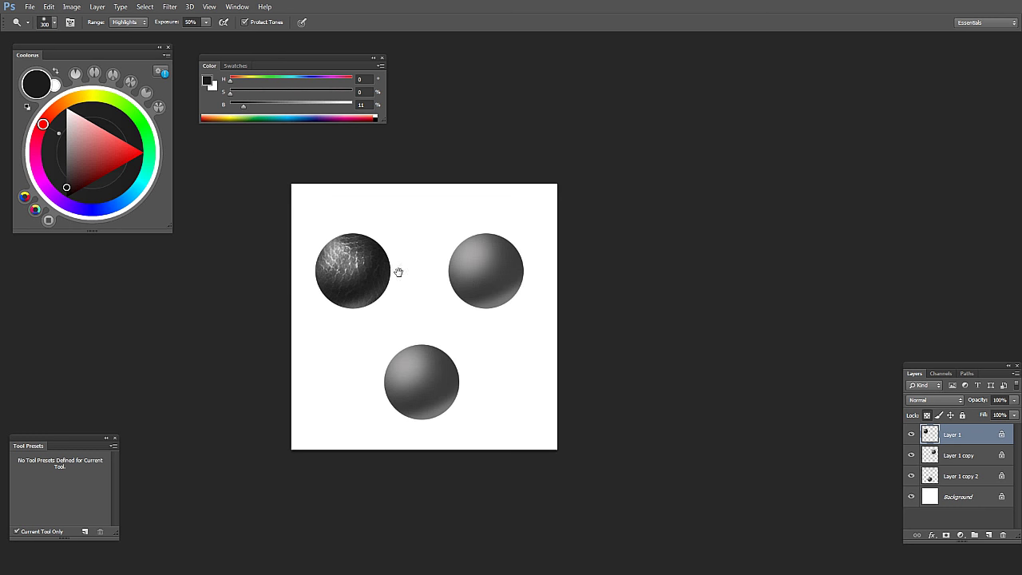
pyautogui.scroll(1, 363, 268)
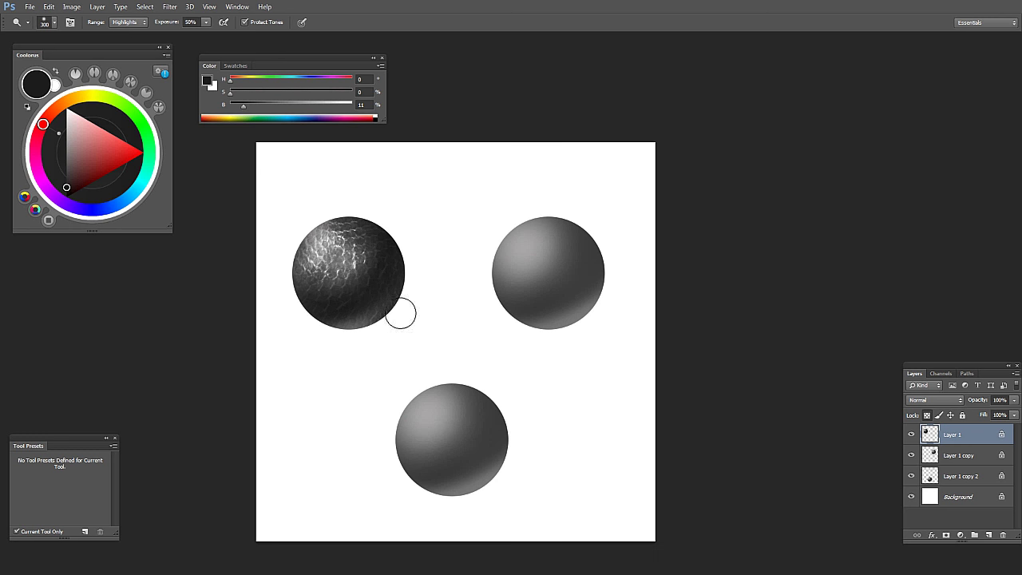
pyautogui.scroll(-1, 426, 319)
pyautogui.scroll(2, 426, 319)
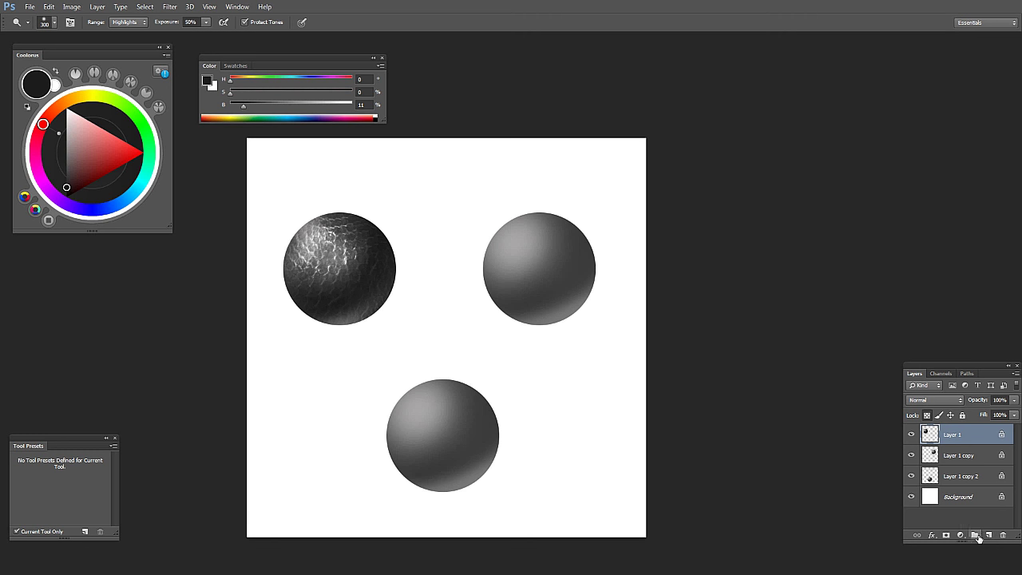
# Step: Duplicate the textured sphere's layer and colorize the copy brown with Hue/Saturation at hue 31 and saturation 20
pyautogui.hotkey('ctrl', 'j')
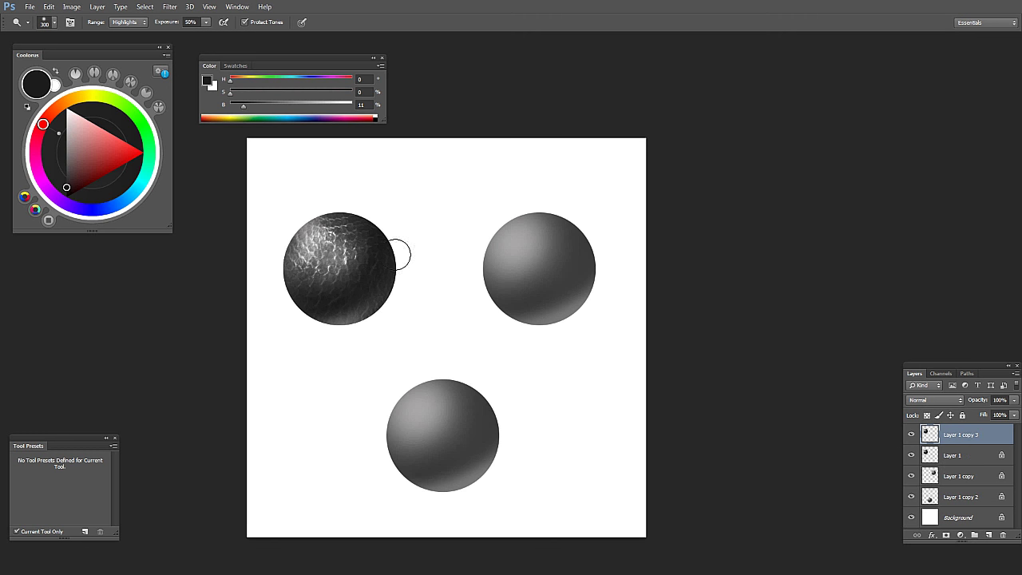
pyautogui.hotkey('ctrl', 'u')
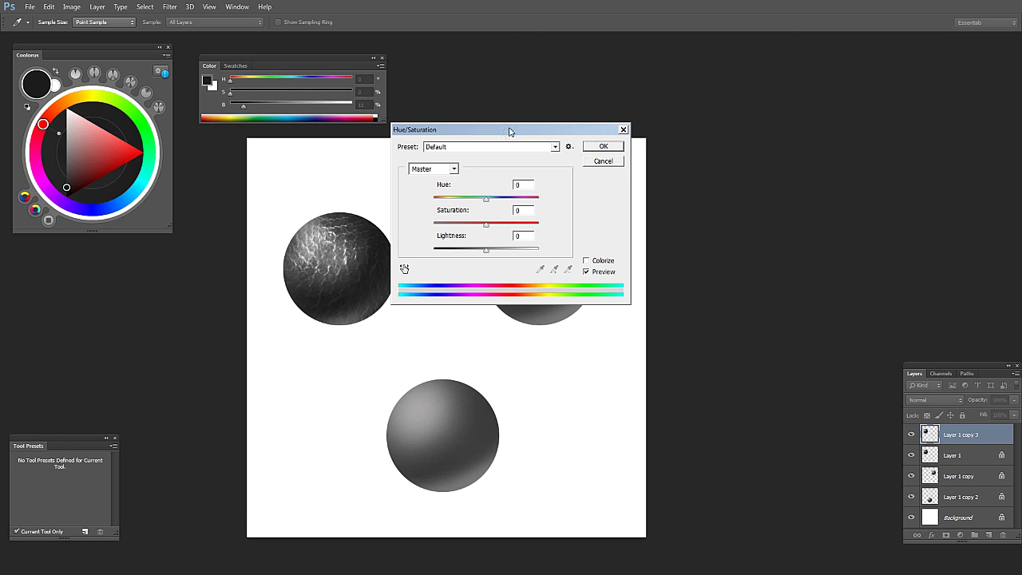
pyautogui.moveTo(510, 131); pyautogui.dragTo(636, 175)
pyautogui.click(713, 304)
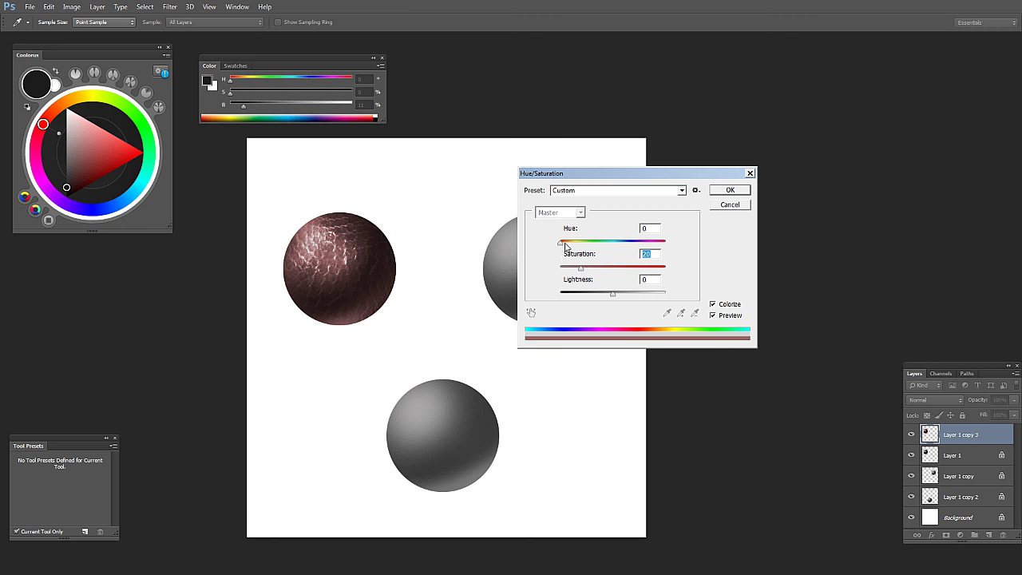
pyautogui.moveTo(565, 248); pyautogui.dragTo(571, 248)
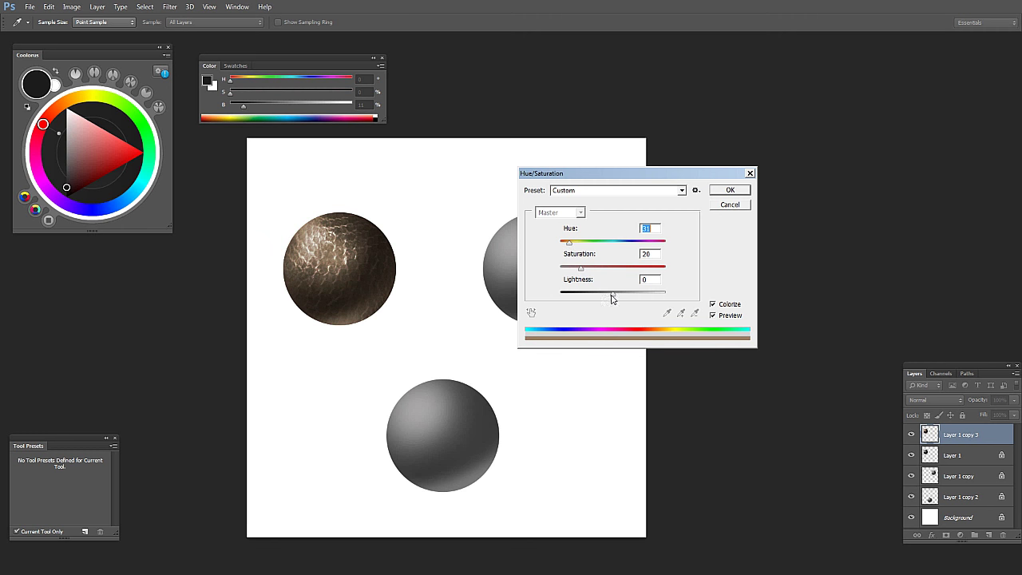
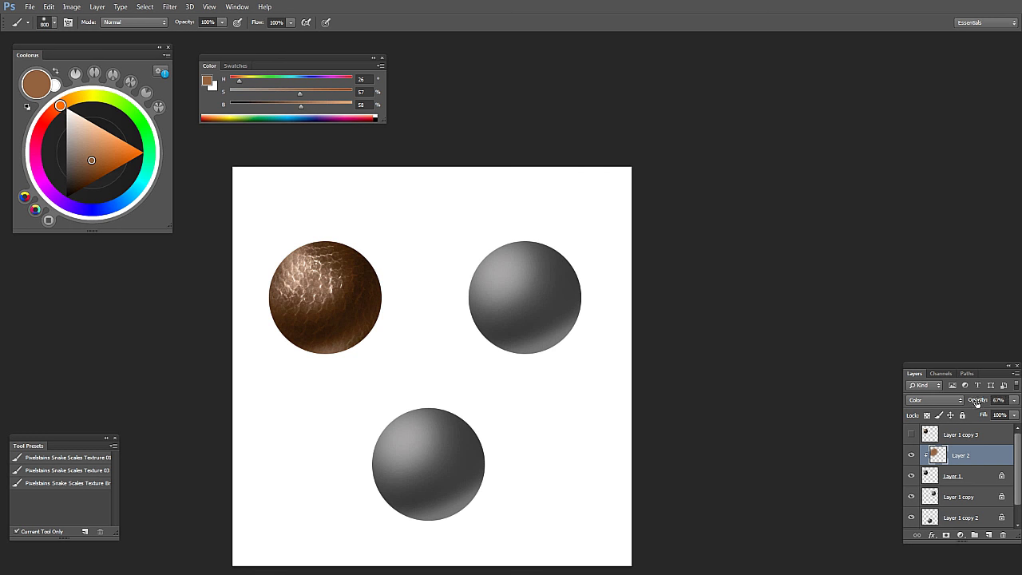
# Step: Lower the opacity of the clipped brown Color-mode layer to 53% and compare the sphere with and without it
pyautogui.moveTo(976, 401); pyautogui.dragTo(964, 402)
pyautogui.scroll(-2, 826, 439)
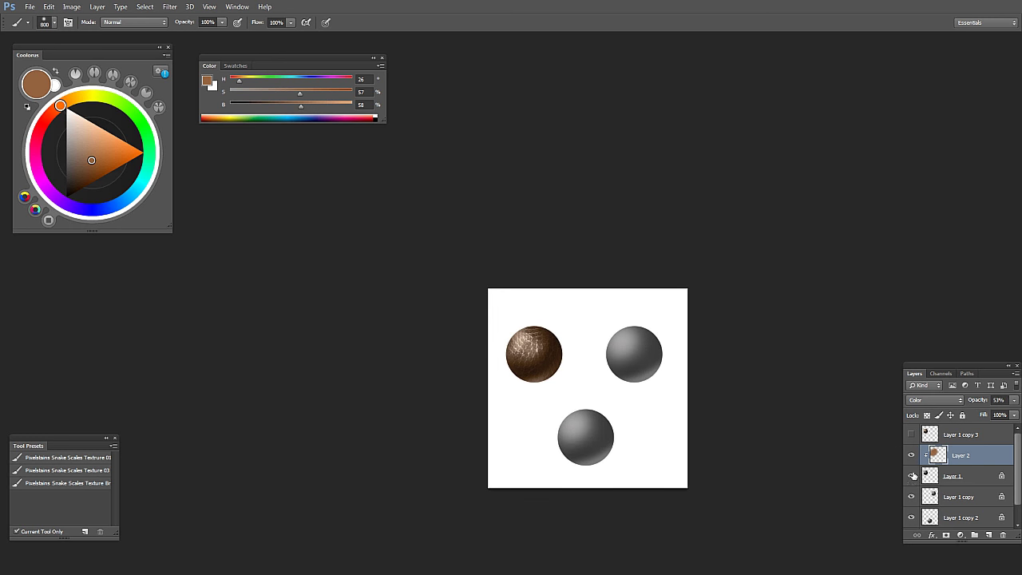
pyautogui.click(912, 456)
pyautogui.click(911, 456)
pyautogui.scroll(1, 656, 409)
pyautogui.moveTo(657, 408); pyautogui.dragTo(538, 395)
pyautogui.scroll(1, 539, 405)
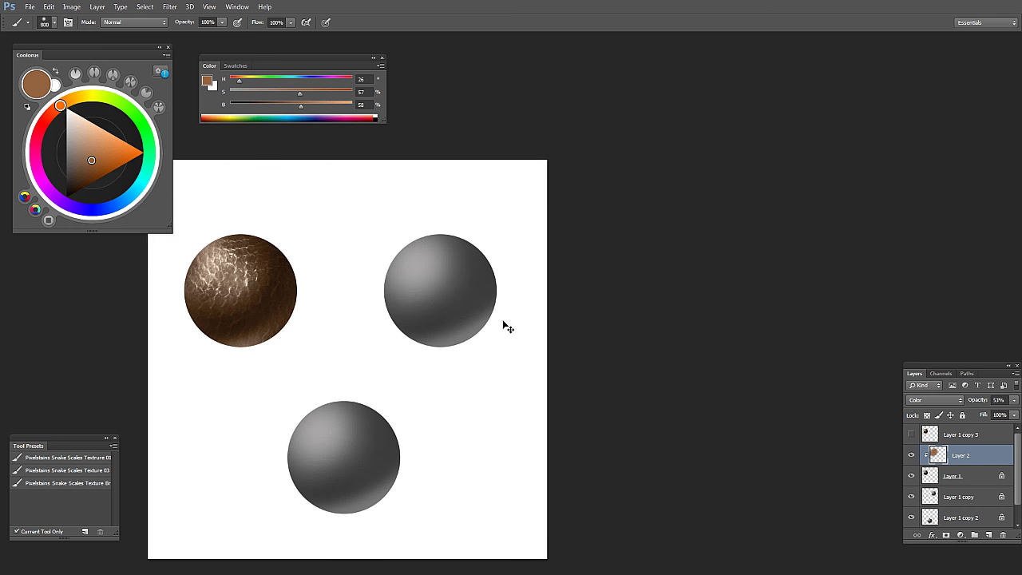
pyautogui.hotkey('ctrl', 'u')
pyautogui.moveTo(613, 240)
pyautogui.mouseDown()
pyautogui.moveTo(632, 241)
pyautogui.moveTo(569, 240)
pyautogui.moveTo(613, 241)
pyautogui.mouseUp()
pyautogui.click(739, 205)
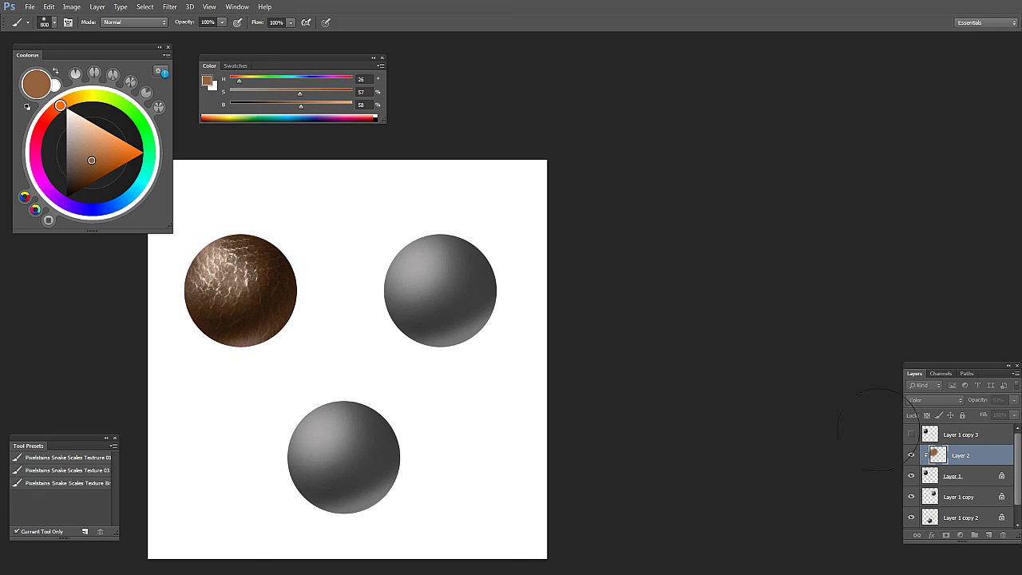
# Step: Delete the clipped brown colour layer, hide Layer 1, and show and select the colorized Layer 1 copy 3
pyautogui.click(1005, 535)
pyautogui.click(912, 456)
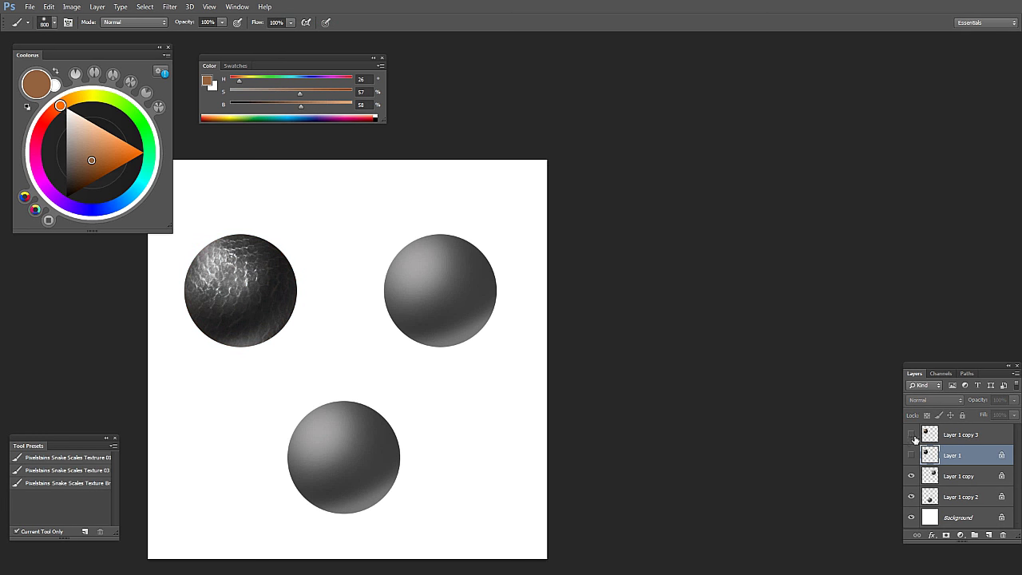
pyautogui.click(911, 434)
pyautogui.click(977, 435)
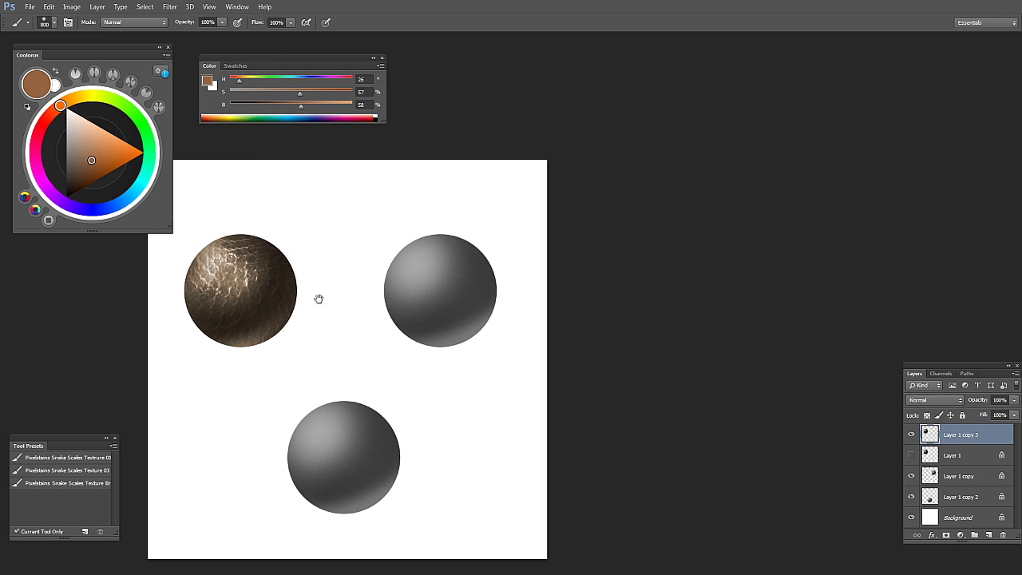
# Step: Reduce the brush to 400 px and add a new layer clipped to the colorized sphere layer, leaving its blend mode at Normal
pyautogui.moveTo(317, 296); pyautogui.dragTo(475, 334)
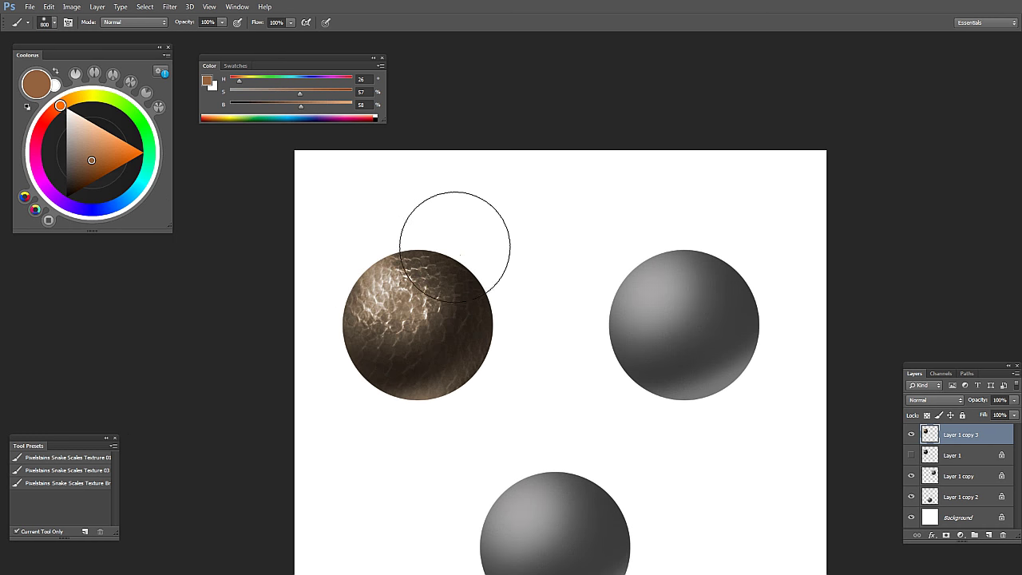
pyautogui.press('[')
pyautogui.press('[')
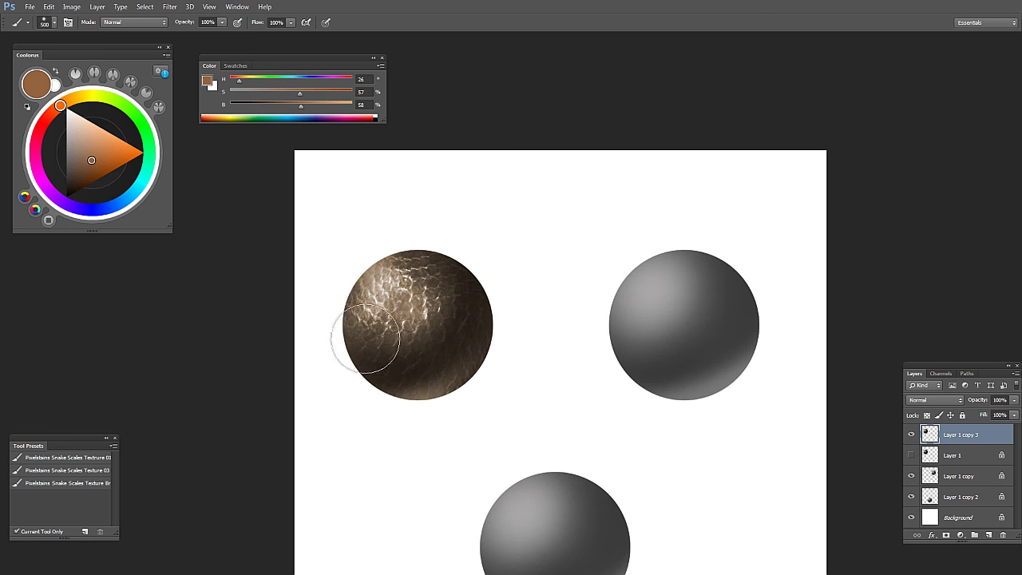
pyautogui.press('[')
pyautogui.press('[')
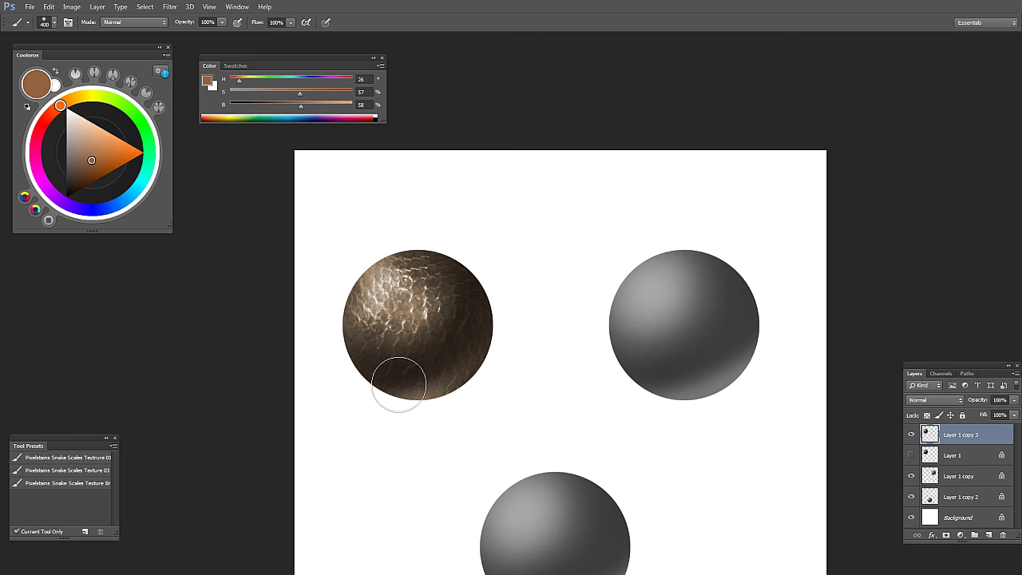
pyautogui.click(990, 535)
pyautogui.keyDown('alt'); pyautogui.click(973, 444); pyautogui.keyUp('alt')
pyautogui.click(936, 399)
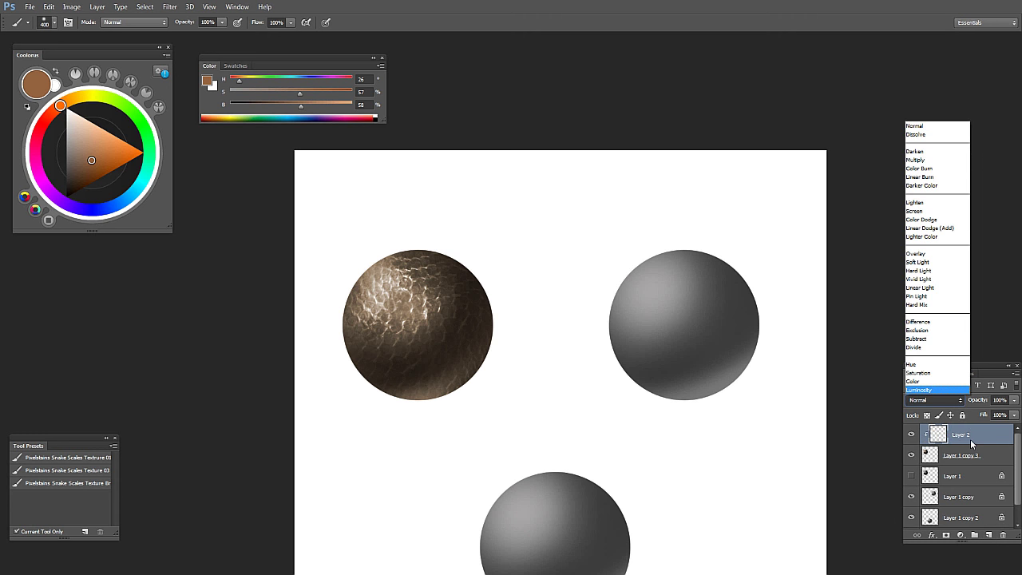
pyautogui.click(972, 442)
# Step: Hide the new clipped layer and make the colorized Layer 1 copy 3 the active layer
pyautogui.click(911, 436)
pyautogui.press('g')
pyautogui.keyDown('ctrl'); pyautogui.click(426, 366); pyautogui.keyUp('ctrl')
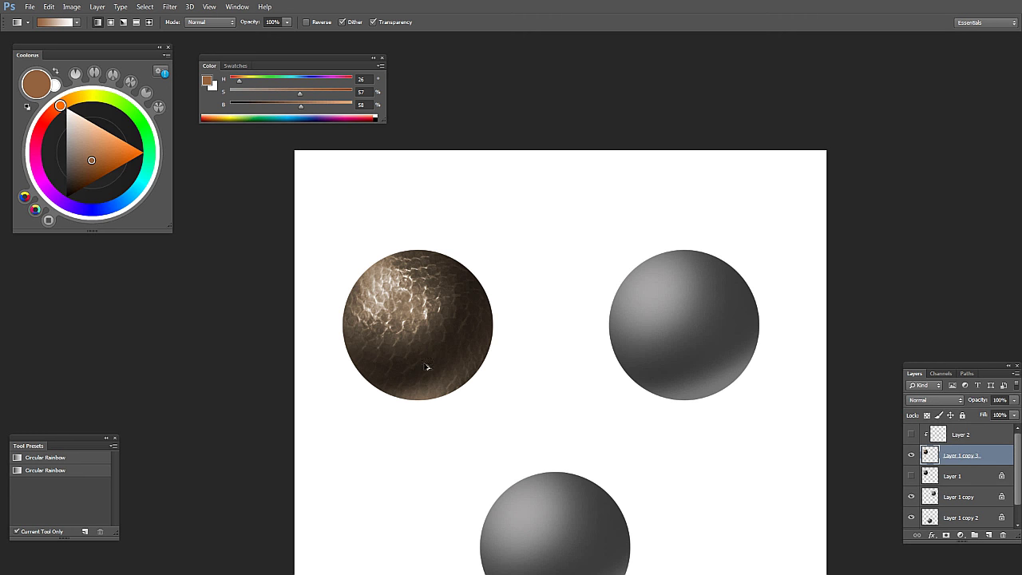
pyautogui.click(914, 456)
pyautogui.click(913, 456)
# Step: Darken the brown sphere's outer shadow areas with the Burn tool, range Shadows at 50% exposure
pyautogui.press('b')
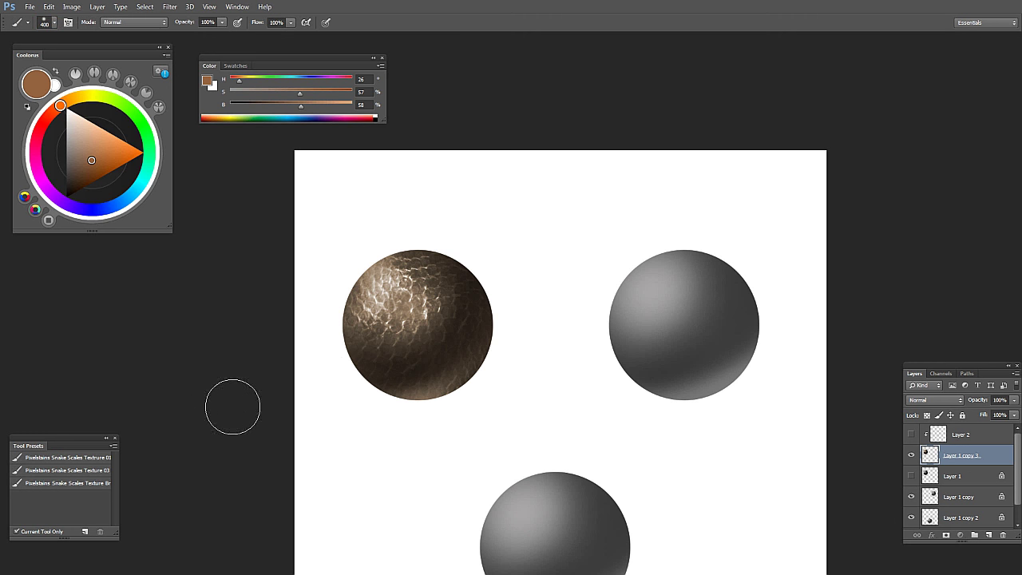
pyautogui.press('o')
pyautogui.hotkey('shift', 'o')
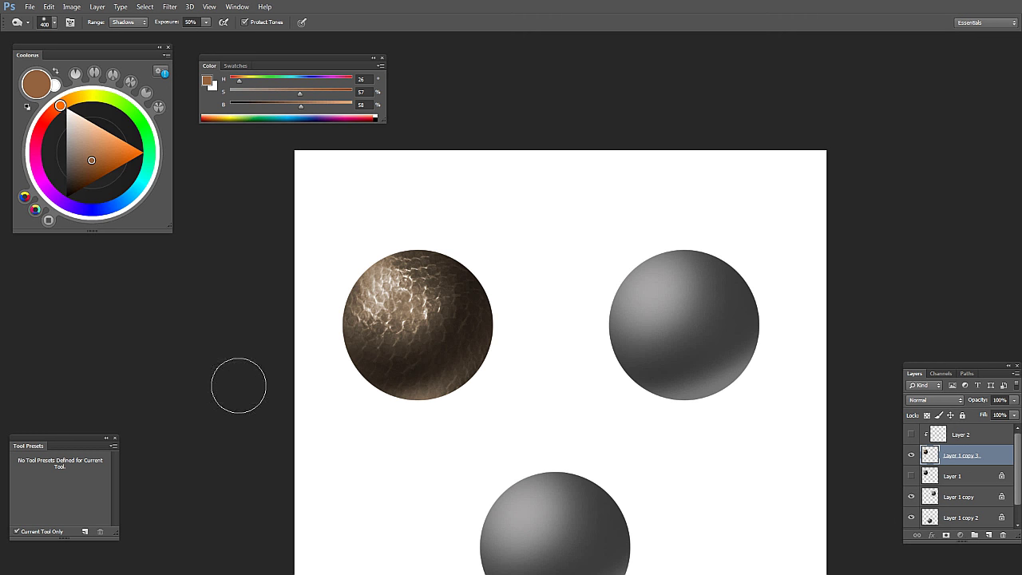
pyautogui.press(']')
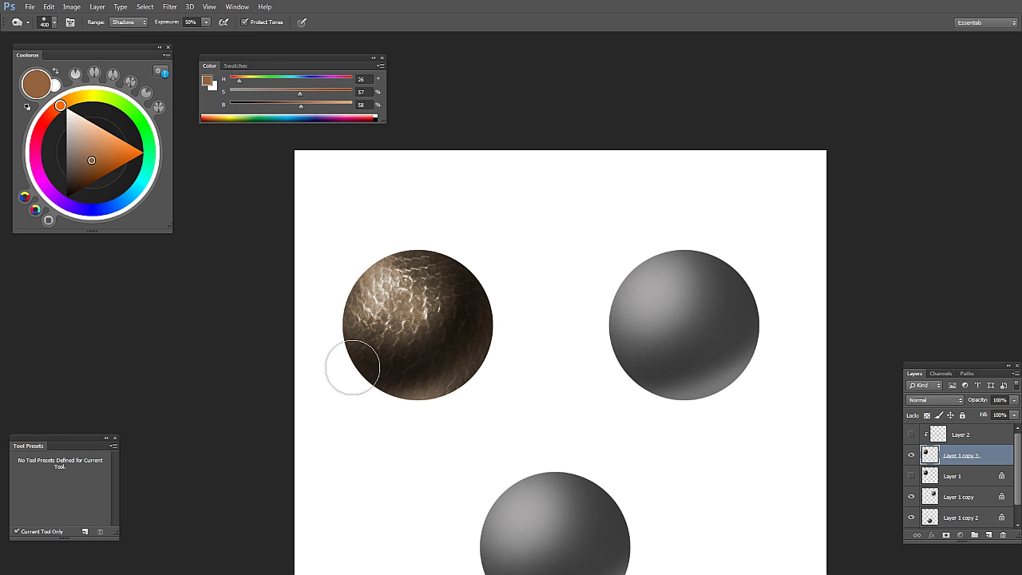
pyautogui.hotkey('ctrl', '-')
pyautogui.hotkey('ctrl', '-')
pyautogui.scroll(2, 454, 353)
# Step: Sample a dark brown from the sphere's shaded side and shade its outer edges with a soft 300 px brush
pyautogui.press('b')
pyautogui.rightClick(443, 297)
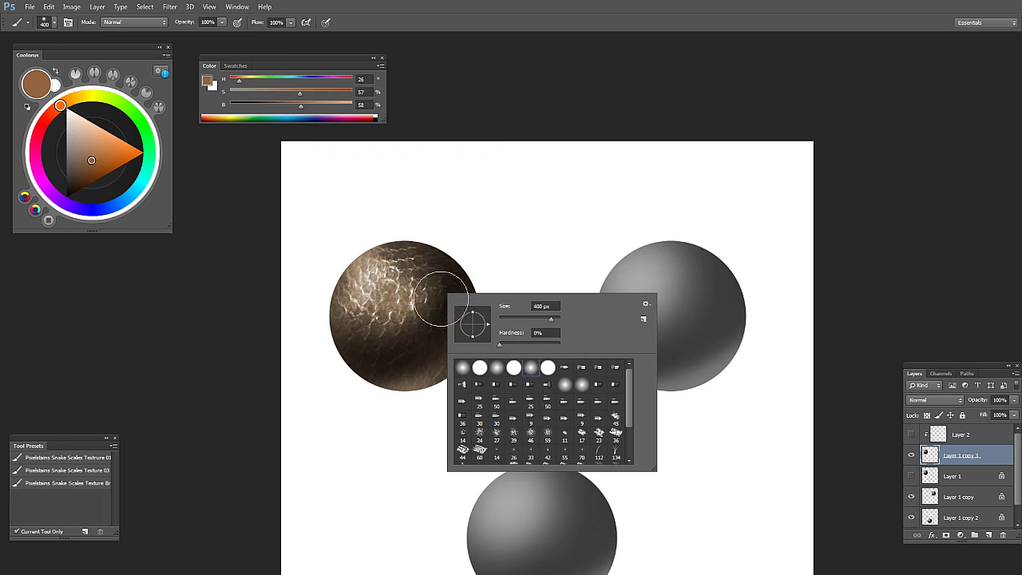
pyautogui.press('Escape')
pyautogui.press('[')
pyautogui.press('[')
pyautogui.press('[')
pyautogui.keyDown('alt'); pyautogui.click(444, 295); pyautogui.keyUp('alt')
pyautogui.press(']')
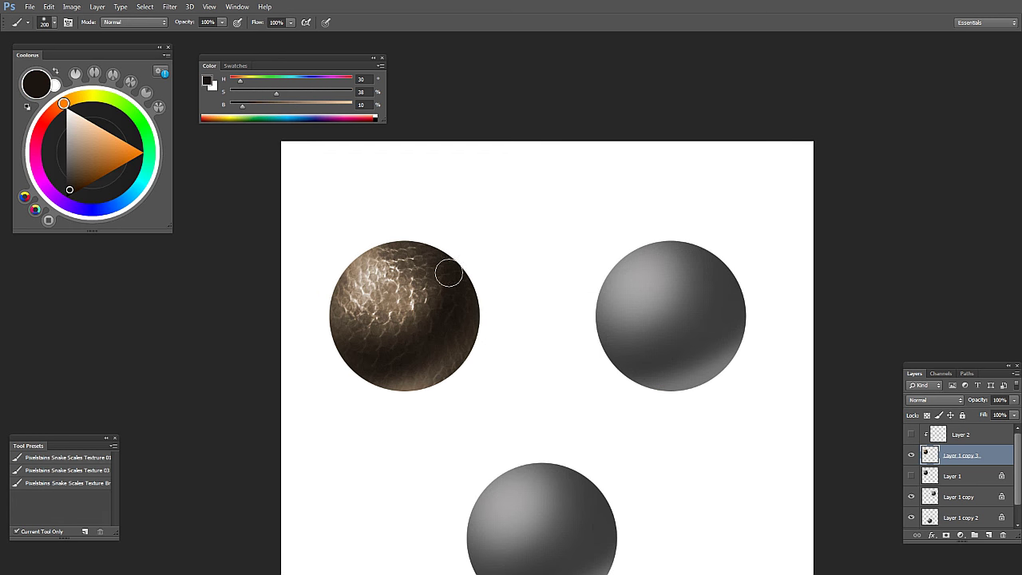
pyautogui.press(']')
pyautogui.moveTo(459, 273)
pyautogui.mouseDown()
pyautogui.moveTo(379, 364)
pyautogui.moveTo(331, 347)
pyautogui.moveTo(347, 336)
pyautogui.moveTo(361, 290)
pyautogui.moveTo(471, 276)
pyautogui.mouseUp()
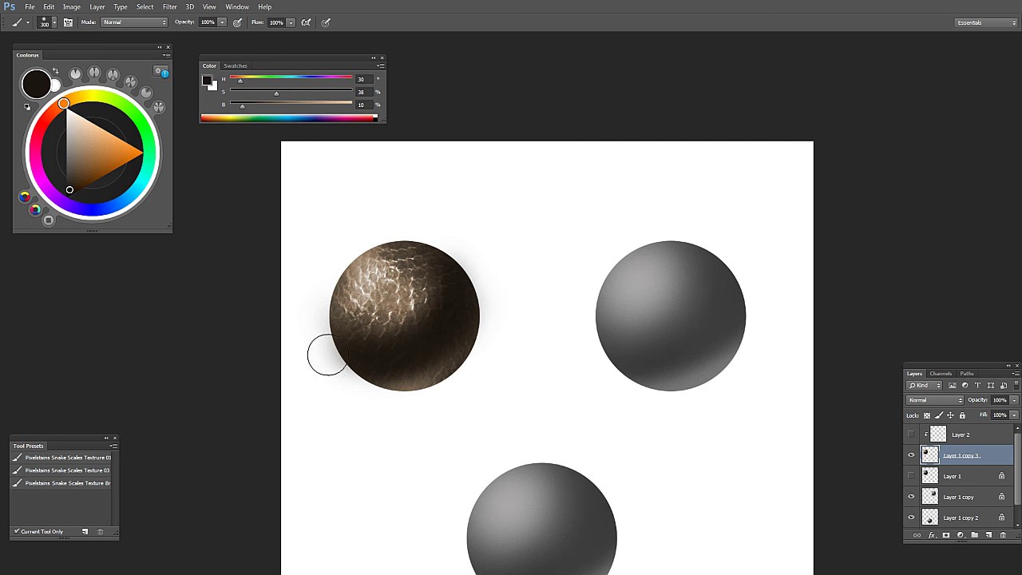
# Step: Quit the Adobe Application Manager installer and confirm quitting
pyautogui.keyDown('alt'); pyautogui.click(470, 332); pyautogui.keyUp('alt')
pyautogui.scroll(2, 452, 347)
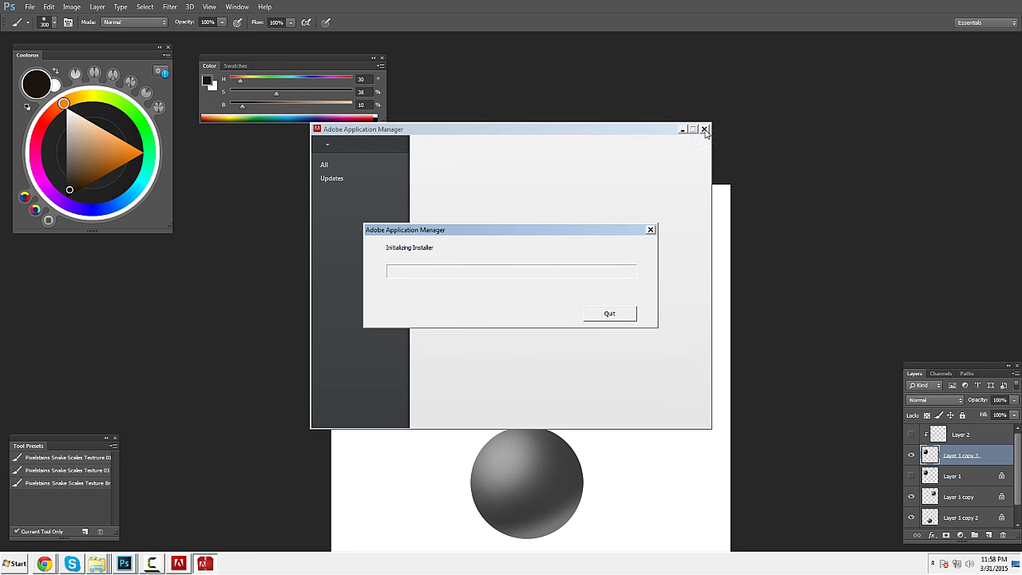
pyautogui.click(625, 313)
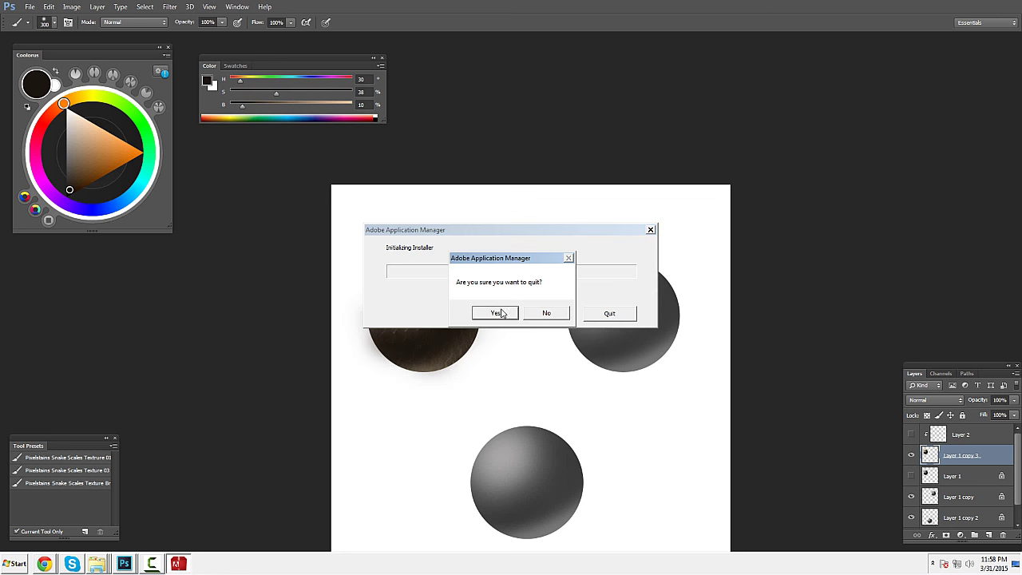
pyautogui.click(501, 312)
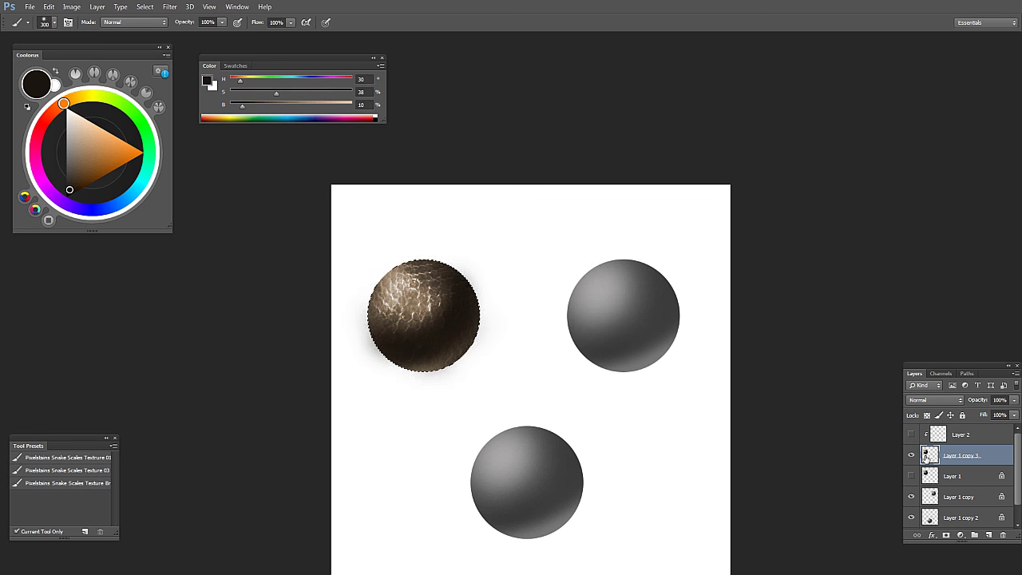
# Step: Invert the brown sphere's outline selection and delete the dark paint that spilled outside it
pyautogui.hotkey('ctrl', 'shift', 'i')
pyautogui.press('Delete')
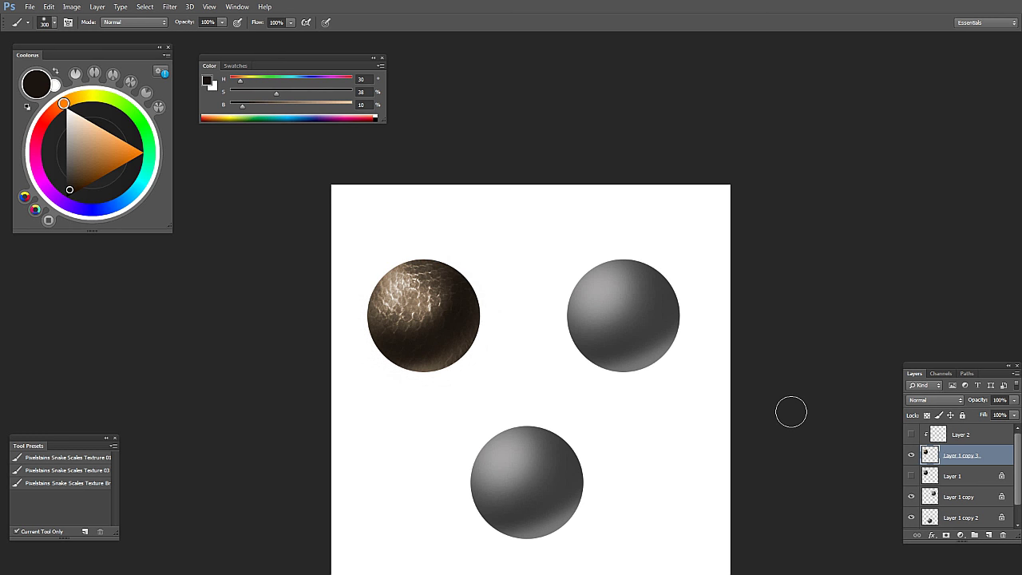
pyautogui.press('g')
# Step: Add a clipped layer above Layer 1 copy 3, set to Color Dodge with Blend Clipped Layers as Group and Transparency Shapes Layer off
pyautogui.moveTo(509, 369); pyautogui.dragTo(440, 381)
pyautogui.keyDown('ctrl'); pyautogui.click(442, 350); pyautogui.keyUp('ctrl')
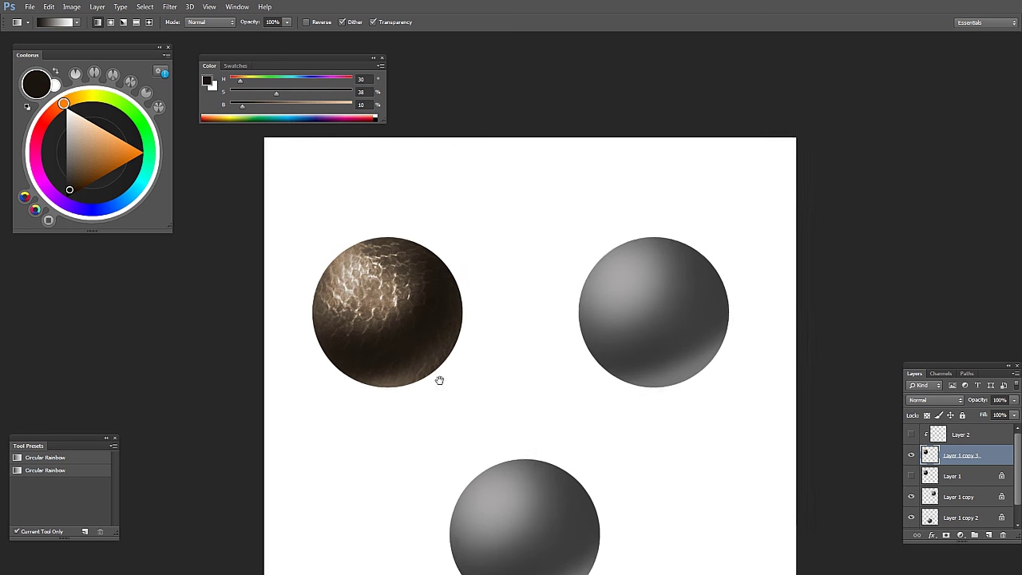
pyautogui.click(988, 535)
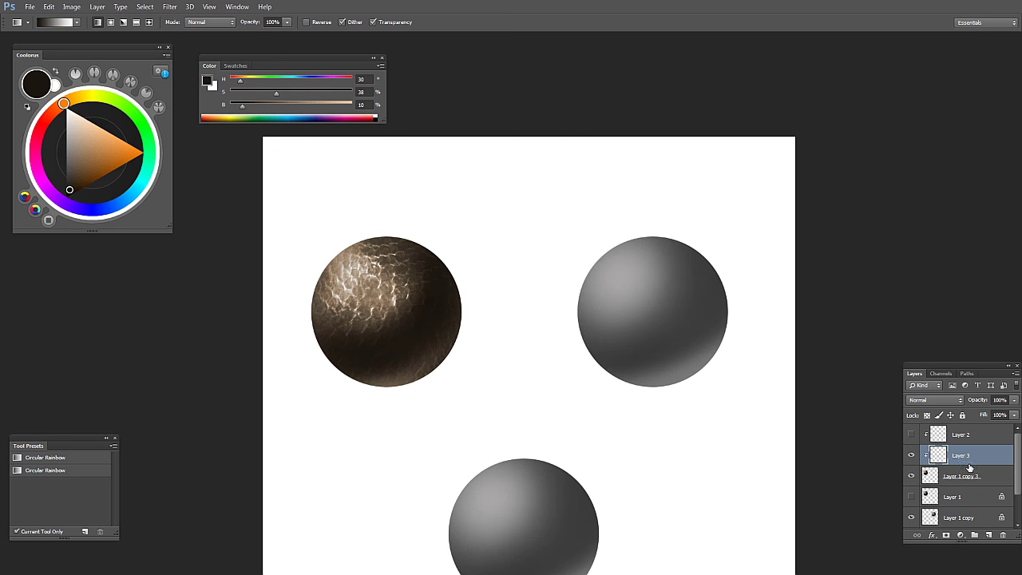
pyautogui.doubleClick(956, 446)
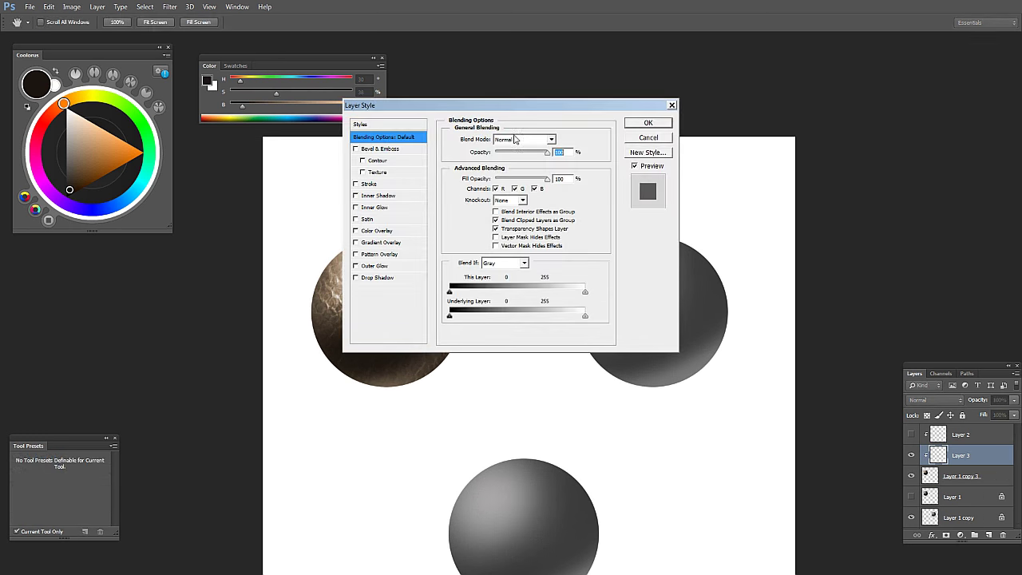
pyautogui.moveTo(507, 105); pyautogui.dragTo(715, 150)
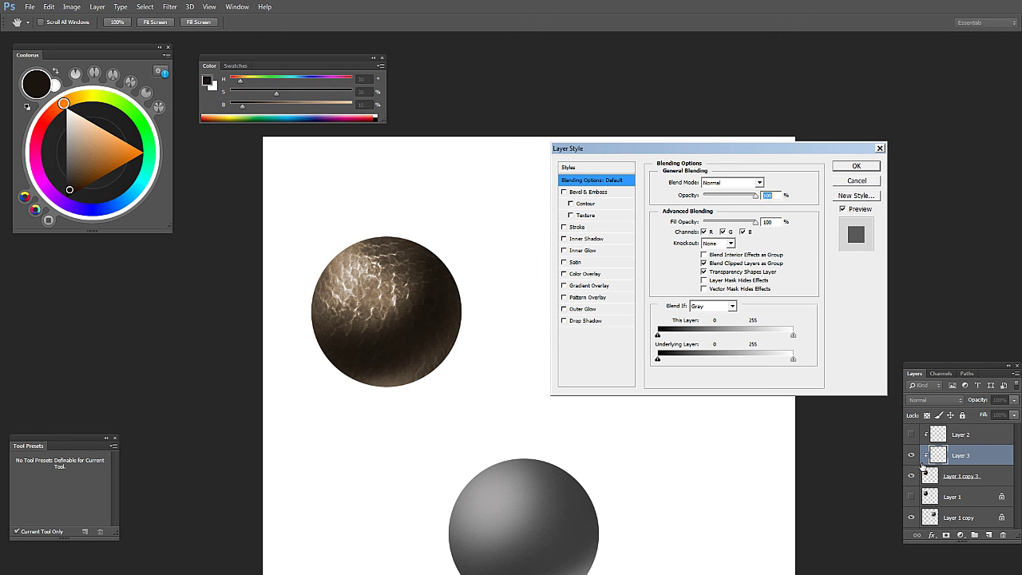
pyautogui.click(704, 263)
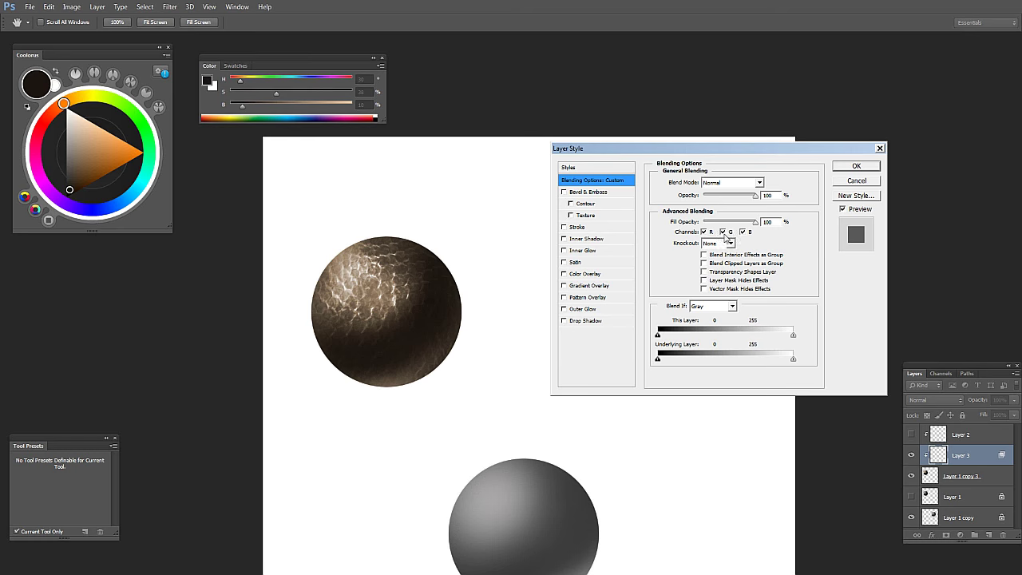
pyautogui.click(749, 183)
pyautogui.click(726, 292)
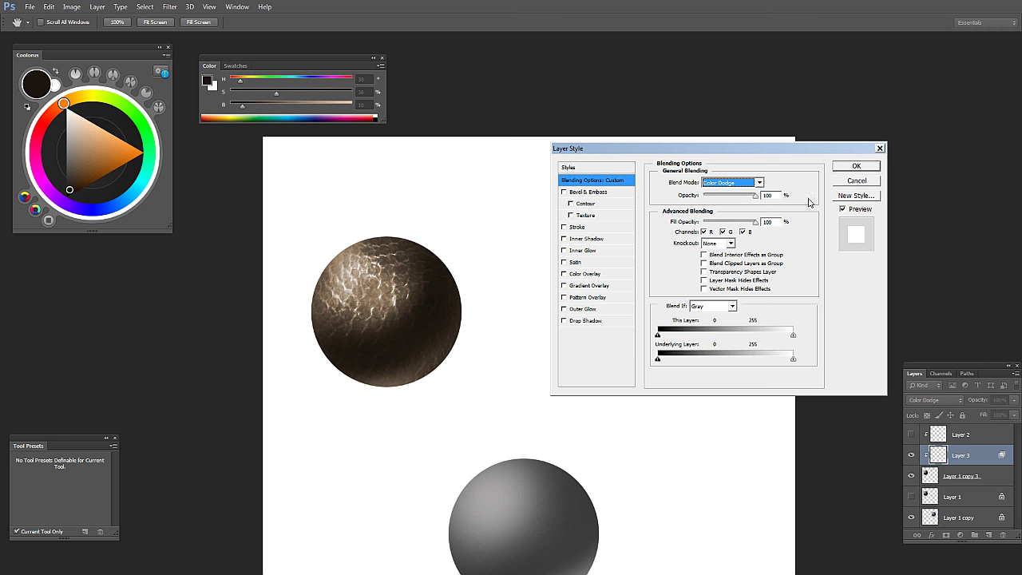
pyautogui.click(704, 265)
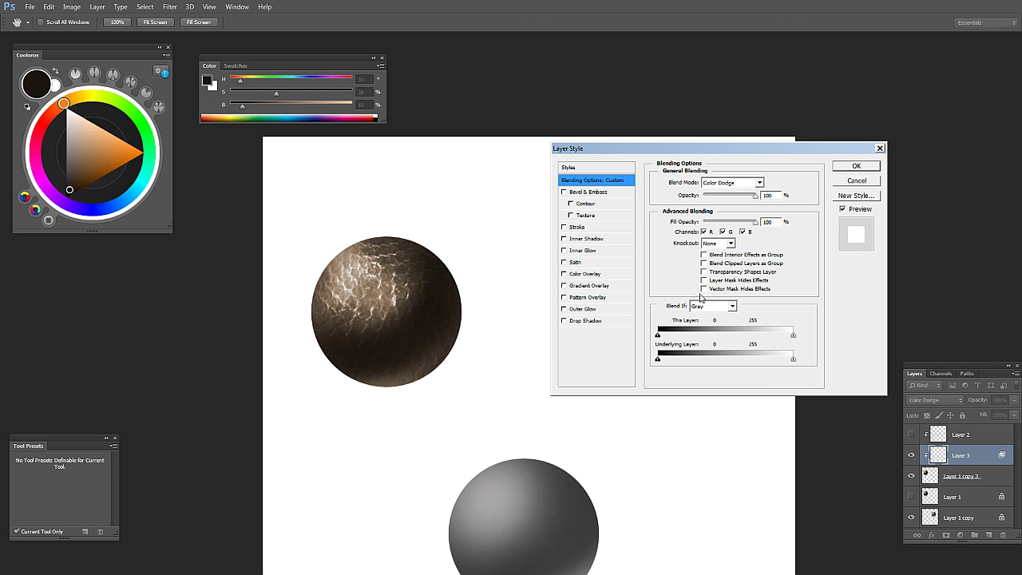
pyautogui.click(859, 168)
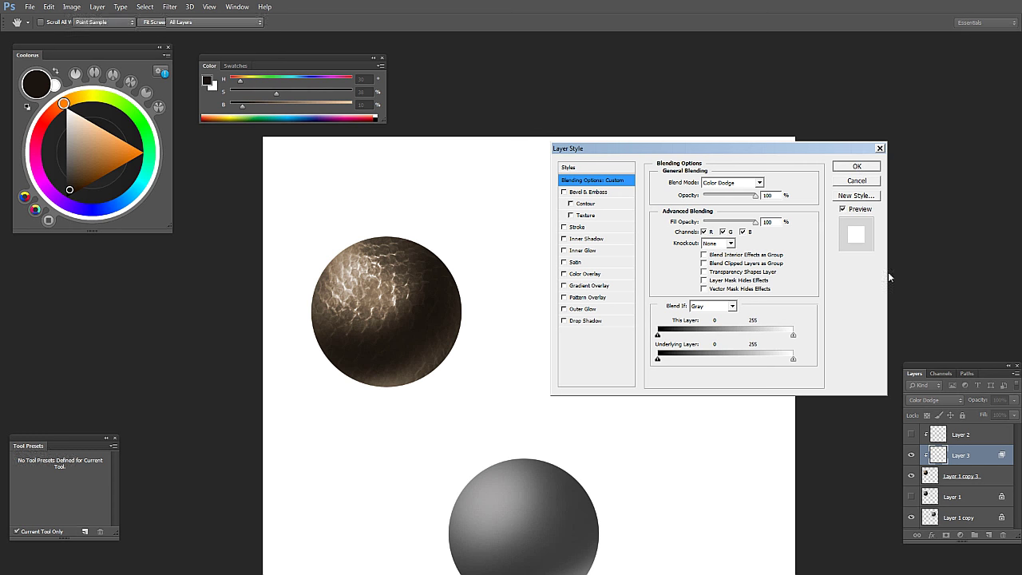
# Step: Choose the 500 px scale-texture brush tip and set the brush opacity to 30%
pyautogui.rightClick(382, 292)
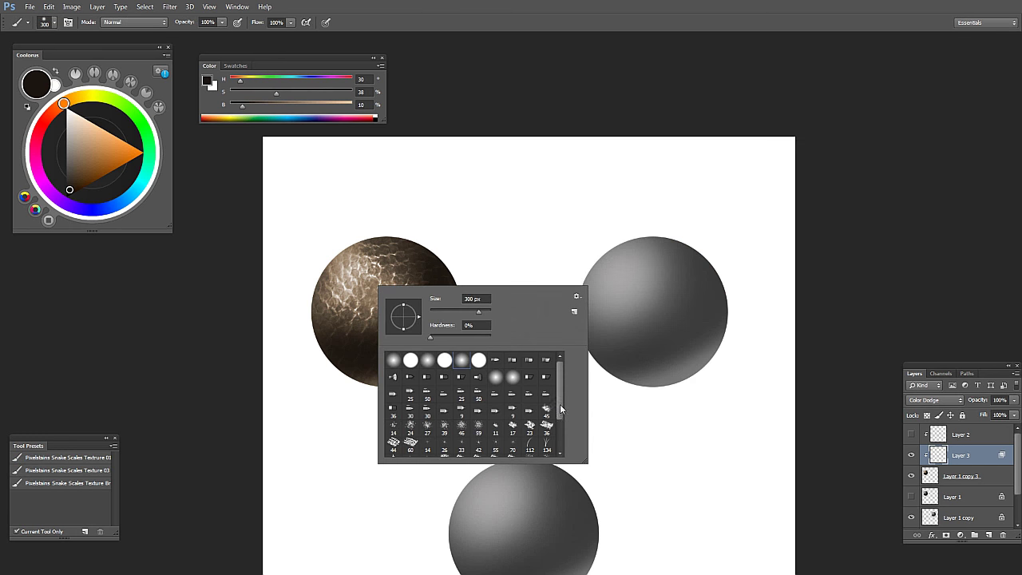
pyautogui.moveTo(561, 411); pyautogui.dragTo(550, 445)
pyautogui.doubleClick(445, 449)
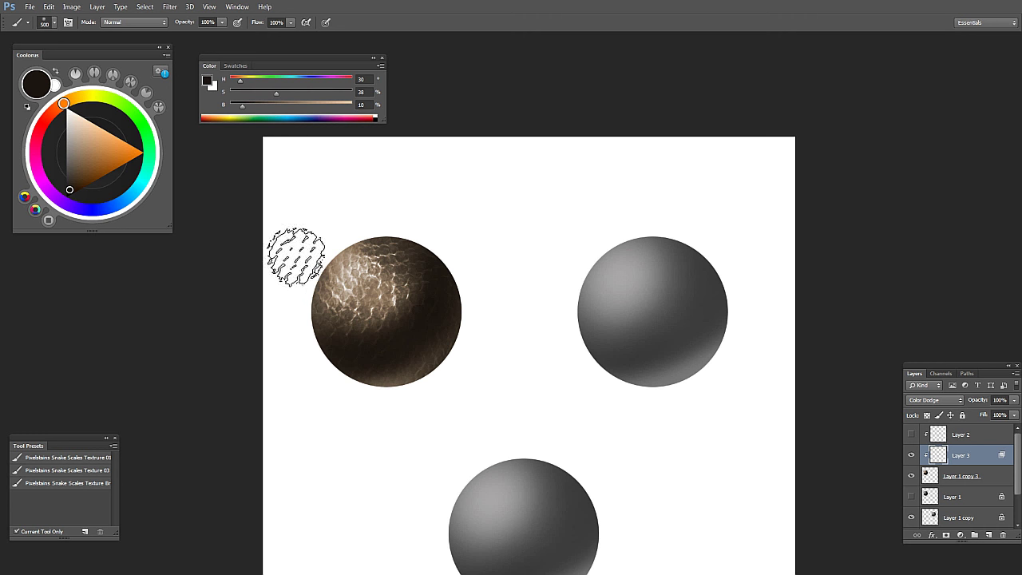
pyautogui.press('3')
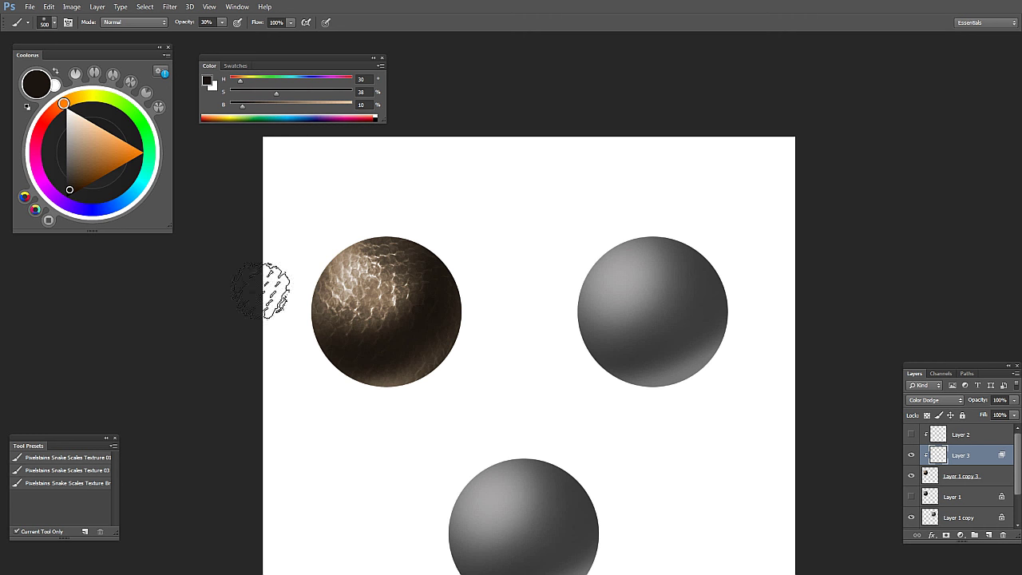
# Step: Paint warm brown (H 30, S 74, B 38) dodge highlights over the sphere's lit scales, reducing the brush to 250 px
pyautogui.click(88, 175)
pyautogui.press('[')
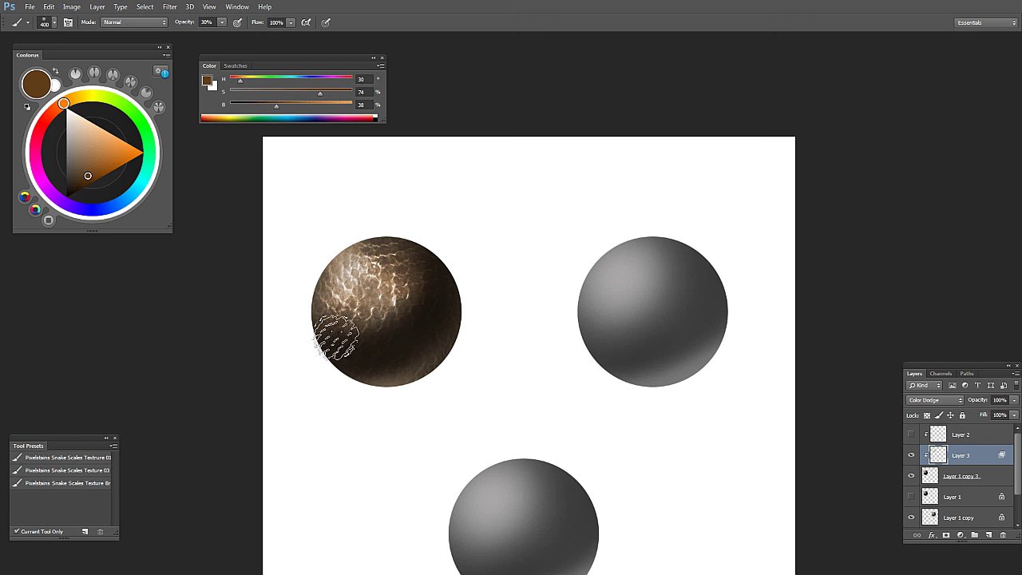
pyautogui.press('[')
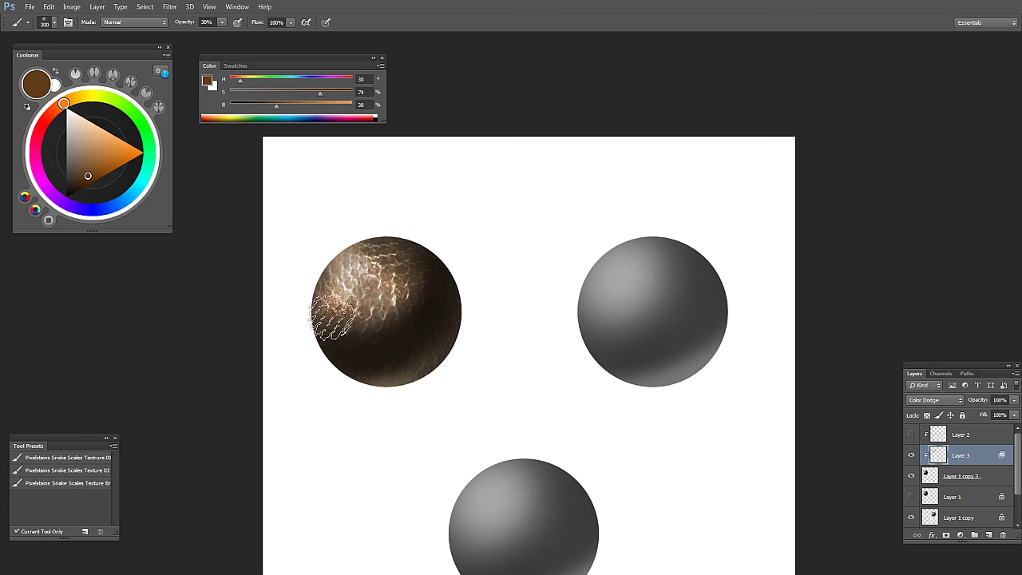
pyautogui.press('[')
# Step: Set the colour to dark red (H 356, S 86, B 43) and paint reddish glints on the sphere's scales
pyautogui.keyDown('alt'); pyautogui.click(499, 308); pyautogui.keyUp('alt')
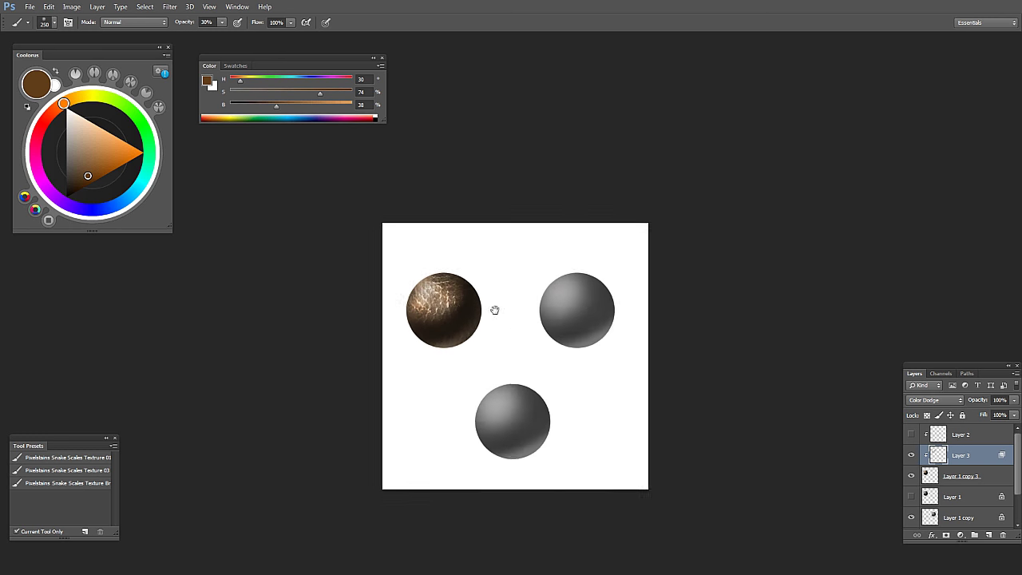
pyautogui.keyDown('ctrl'); pyautogui.click(497, 312); pyautogui.keyUp('ctrl')
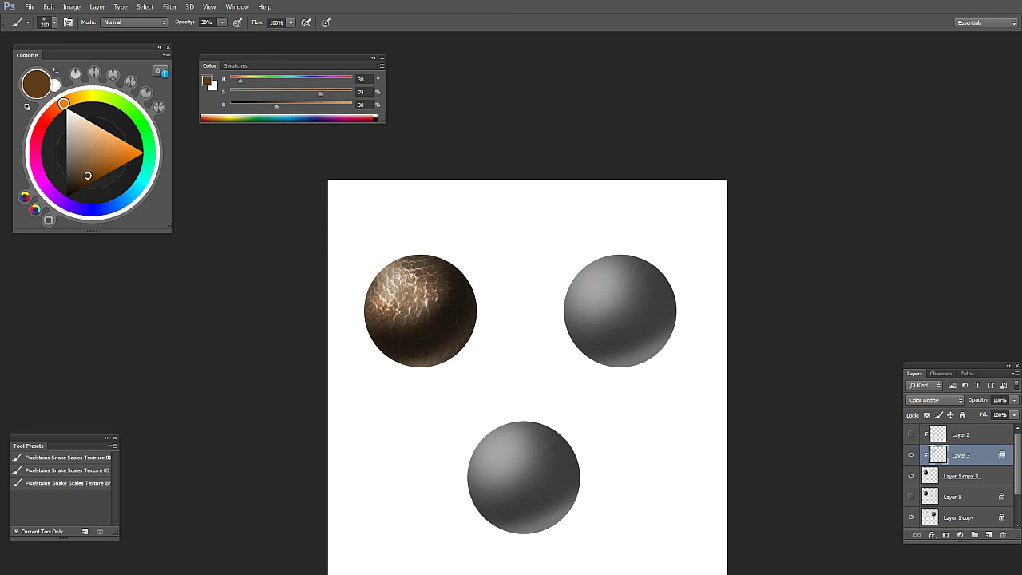
pyautogui.keyDown('ctrl'); pyautogui.click(457, 319); pyautogui.keyUp('ctrl')
pyautogui.moveTo(43, 126)
pyautogui.mouseDown()
pyautogui.moveTo(39, 143)
pyautogui.moveTo(40, 130)
pyautogui.mouseUp()
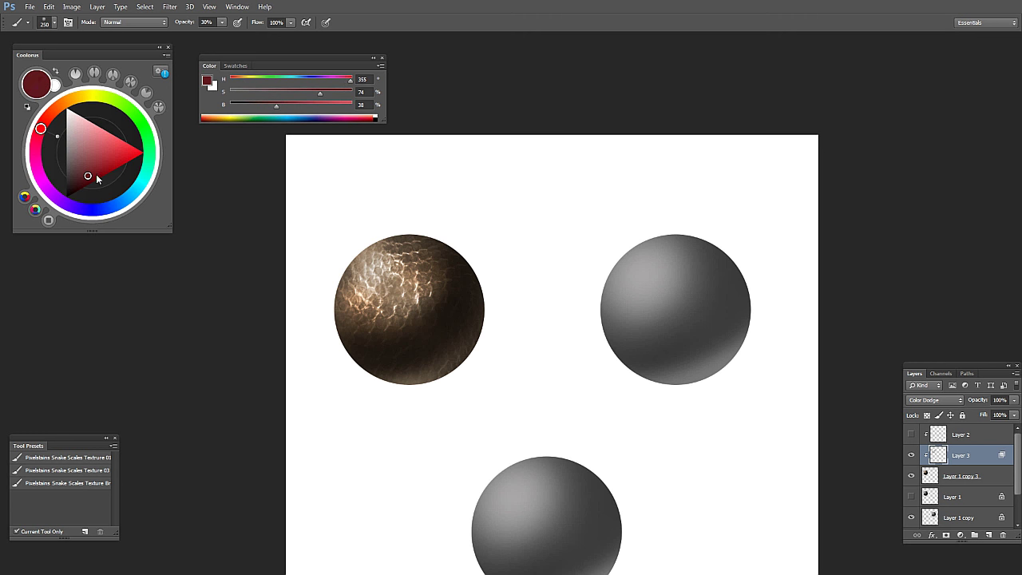
pyautogui.moveTo(93, 177); pyautogui.dragTo(95, 175)
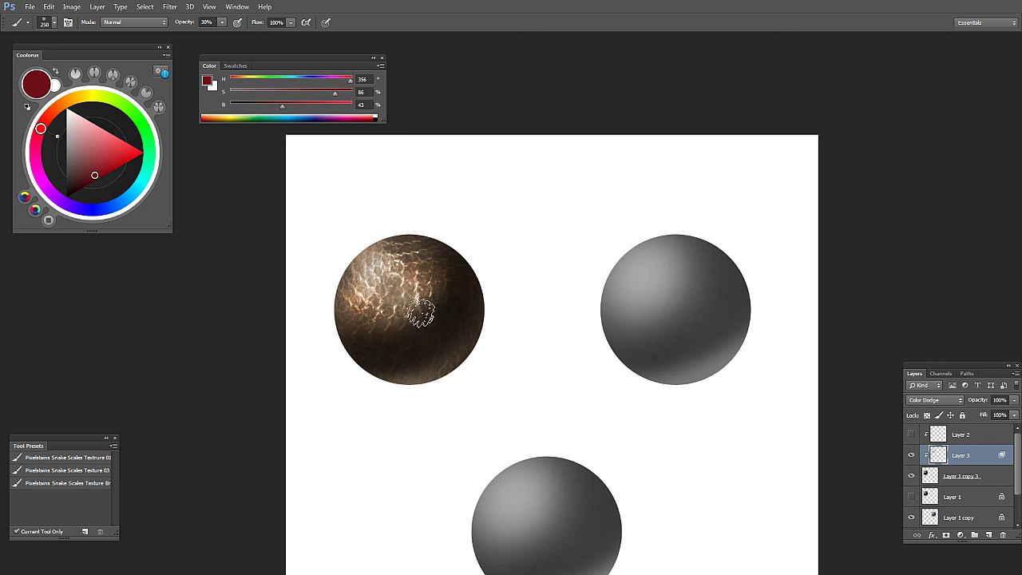
# Step: Compare the sphere with and without the clipped Color Dodge layer
pyautogui.keyDown('alt'); pyautogui.click(465, 368); pyautogui.keyUp('alt')
pyautogui.keyDown('alt'); pyautogui.click(486, 366); pyautogui.keyUp('alt')
pyautogui.keyDown('alt'); pyautogui.click(516, 353); pyautogui.keyUp('alt')
pyautogui.keyDown('ctrl'); pyautogui.click(498, 353); pyautogui.keyUp('ctrl')
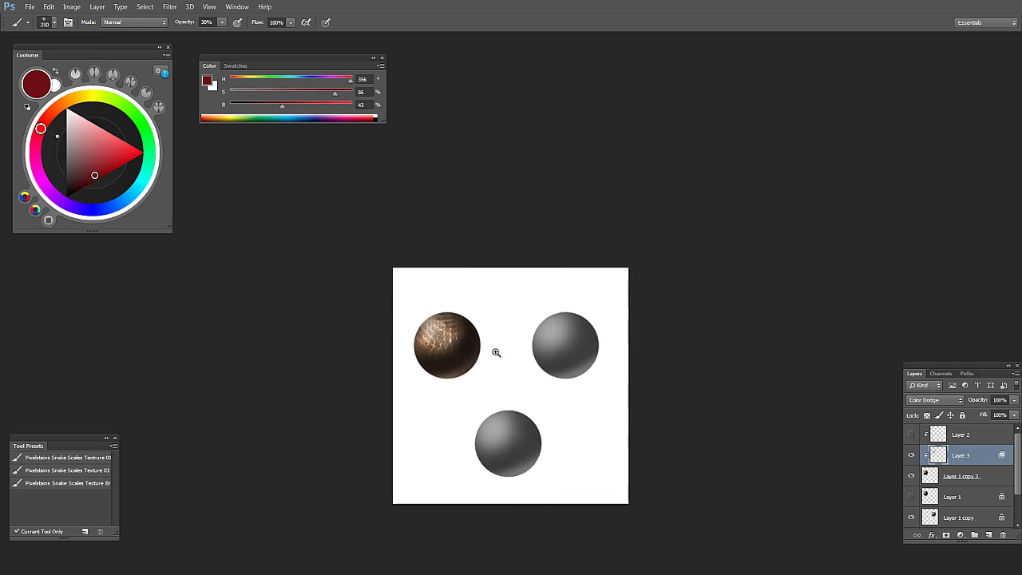
pyautogui.click(911, 456)
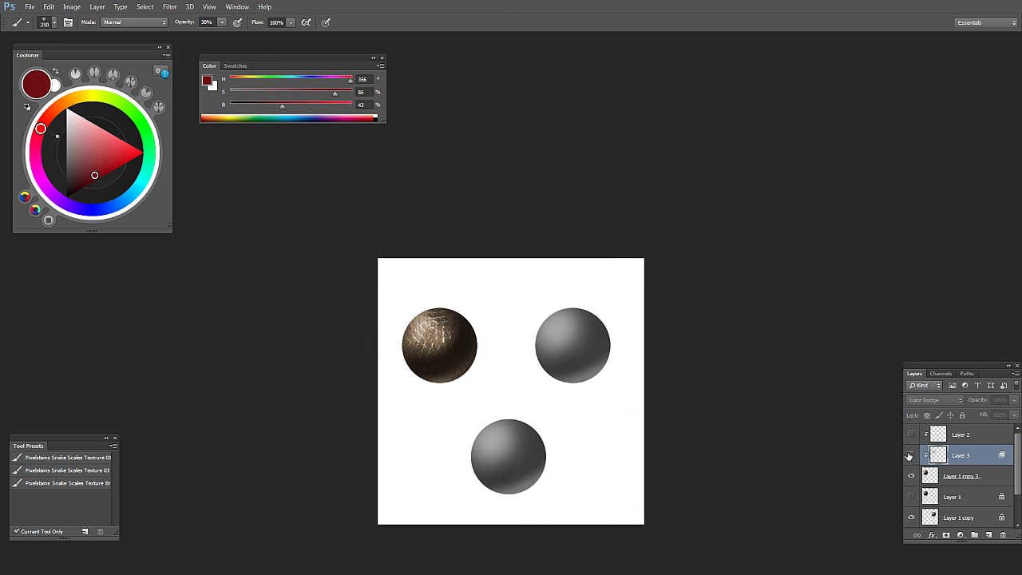
pyautogui.click(911, 455)
pyautogui.scroll(-3, 479, 383)
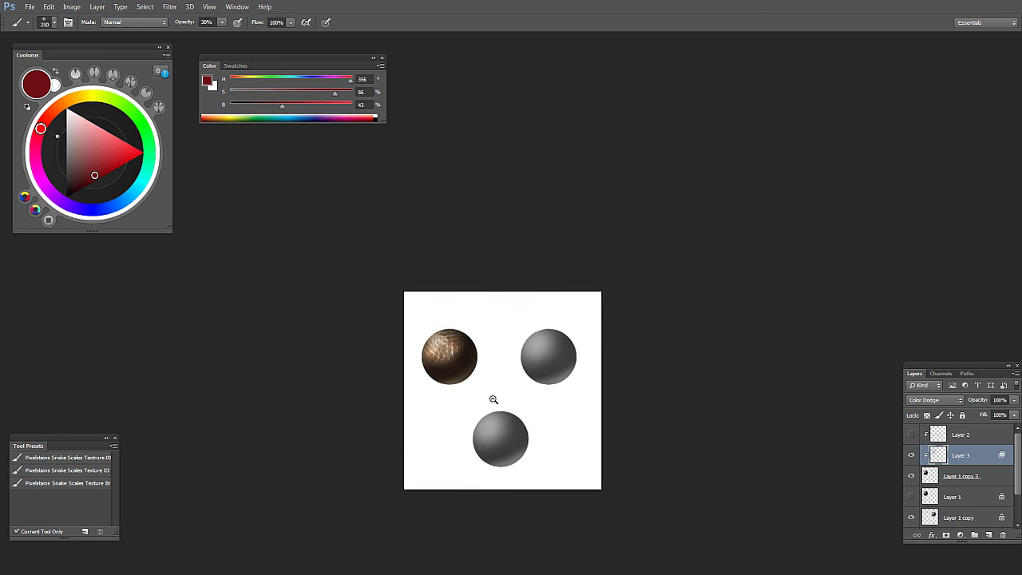
# Step: Set the colour to golden yellow (H 48, S 72, B 94) and paint bright yellow glints on the sphere's lit scales
pyautogui.scroll(2, 464, 363)
pyautogui.scroll(2, 437, 345)
pyautogui.moveTo(77, 106); pyautogui.dragTo(83, 97)
pyautogui.click(119, 145)
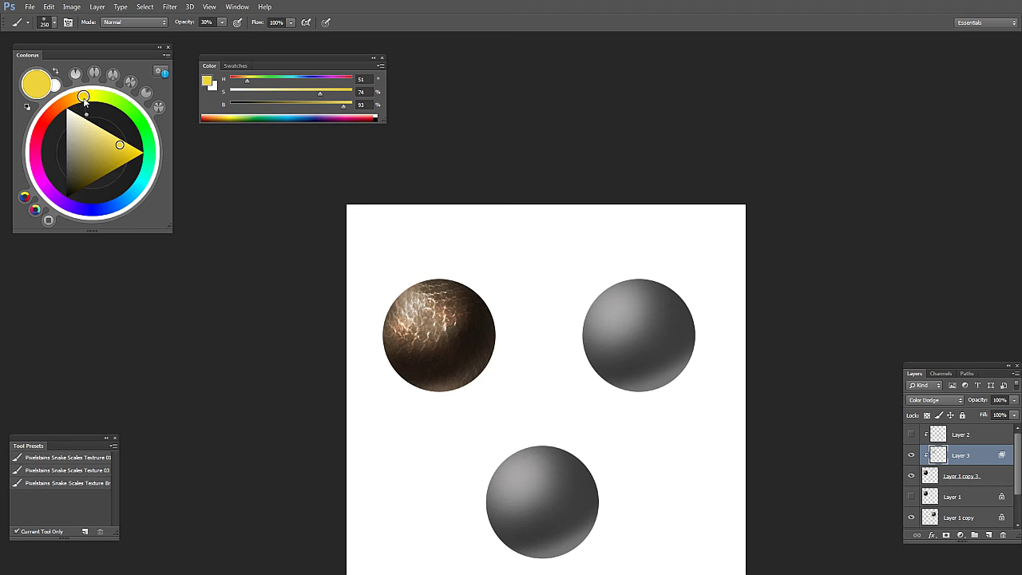
pyautogui.moveTo(120, 147); pyautogui.dragTo(118, 144)
pyautogui.scroll(-2, 479, 390)
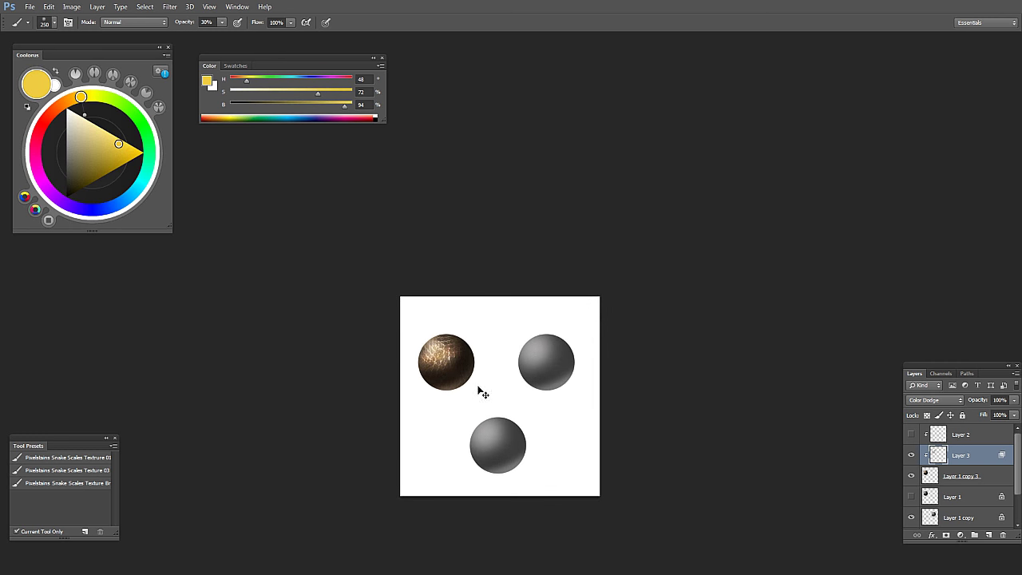
pyautogui.scroll(3, 492, 393)
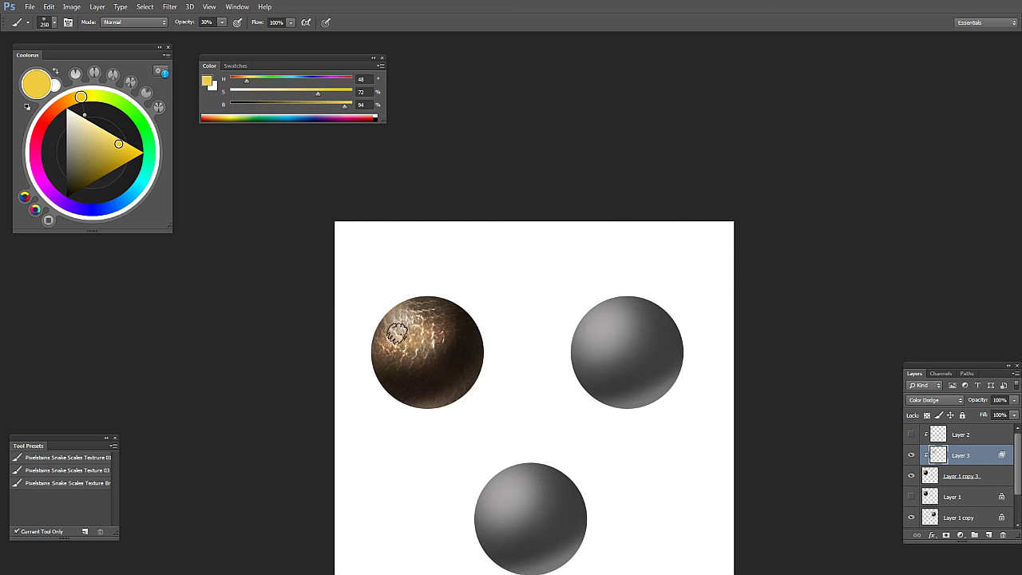
pyautogui.scroll(-2, 424, 400)
pyautogui.moveTo(475, 421)
pyautogui.mouseDown()
pyautogui.moveTo(410, 360)
pyautogui.moveTo(404, 388)
pyautogui.moveTo(435, 449)
pyautogui.mouseUp()
pyautogui.keyDown('ctrl'); pyautogui.click(386, 349); pyautogui.keyUp('ctrl')
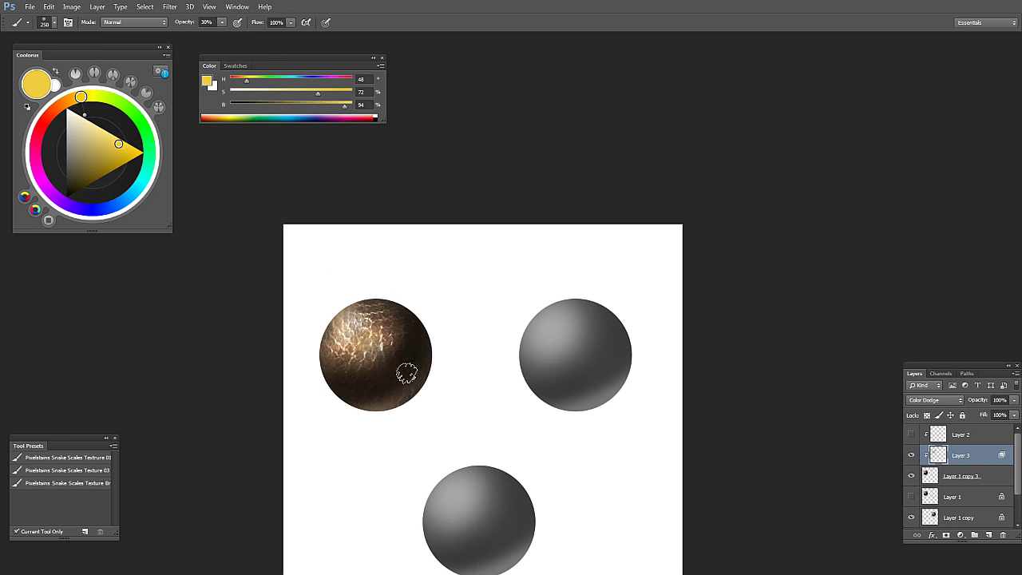
# Step: Delete the hidden clipped Layer 2 and add a new layer above the Color Dodge layer
pyautogui.click(973, 442)
pyautogui.click(1003, 535)
pyautogui.click(988, 535)
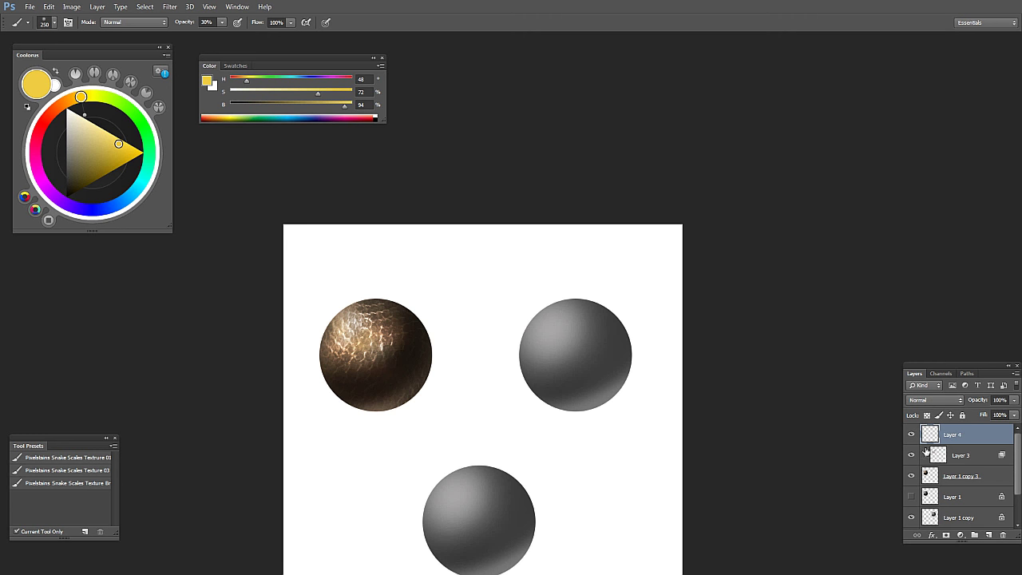
# Step: Clip Layer 4 to the brown sphere's layers and set its blend mode to Overlay
pyautogui.keyDown('alt'); pyautogui.click(978, 441); pyautogui.keyUp('alt')
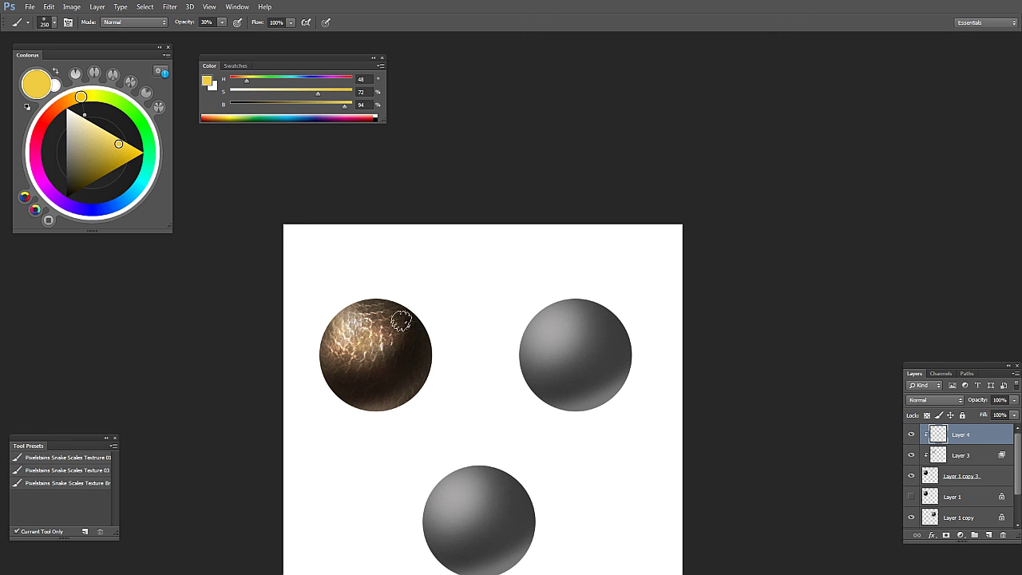
pyautogui.click(935, 399)
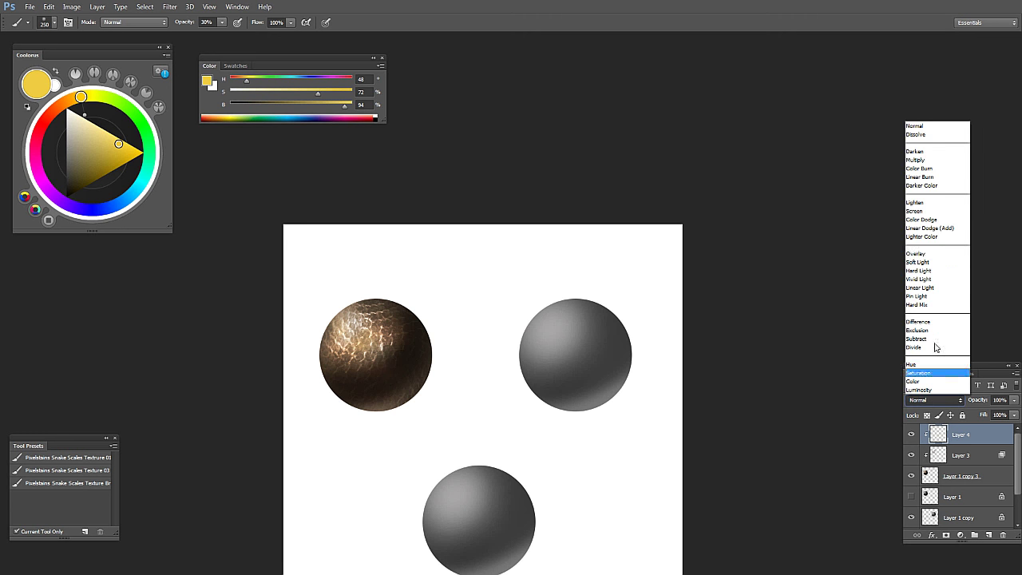
pyautogui.click(925, 254)
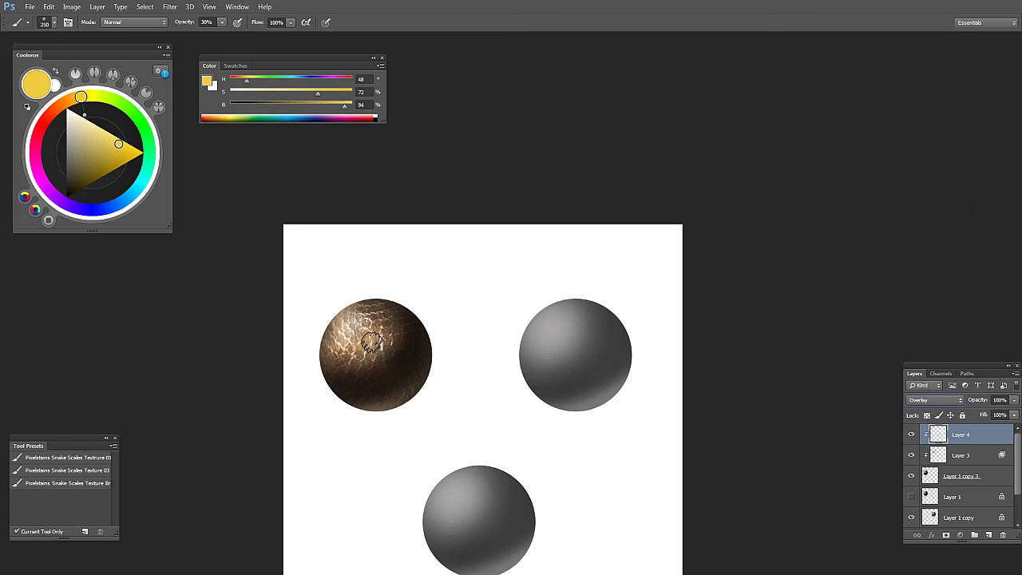
# Step: Switch from the snake scale brush to a hard round brush tip
pyautogui.press('[')
pyautogui.press('[')
pyautogui.rightClick(376, 343)
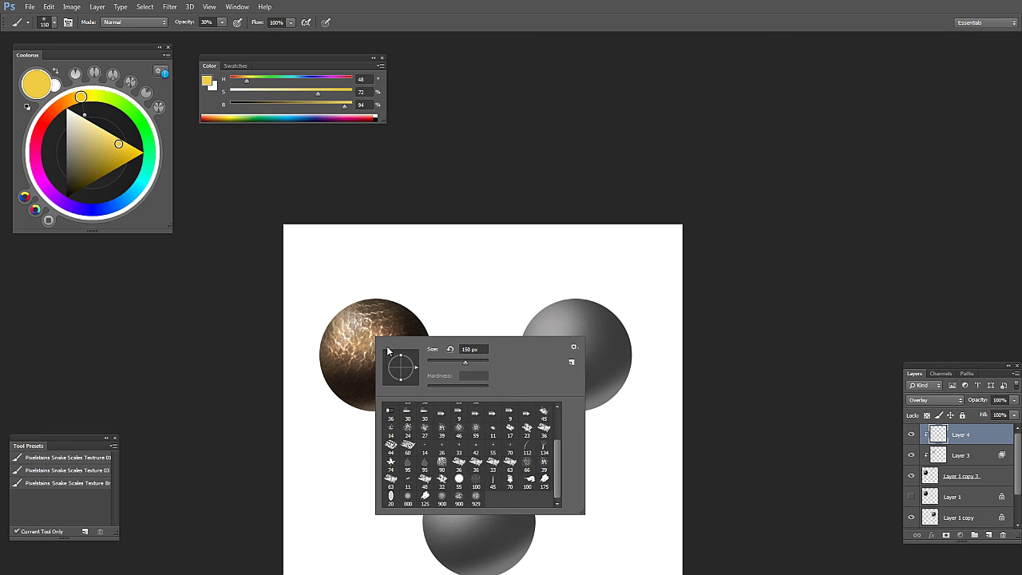
pyautogui.moveTo(558, 471); pyautogui.dragTo(554, 434)
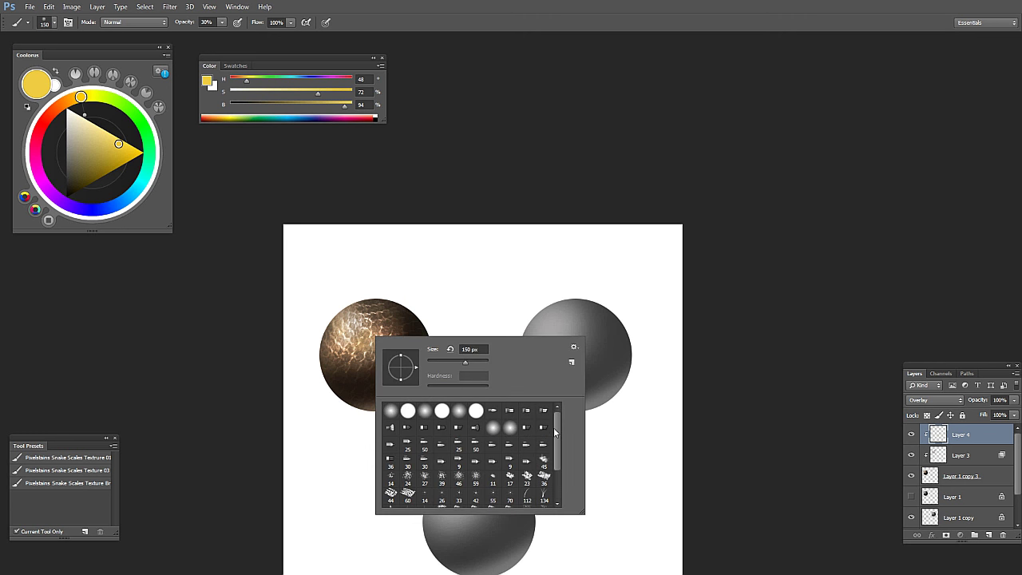
pyautogui.doubleClick(472, 414)
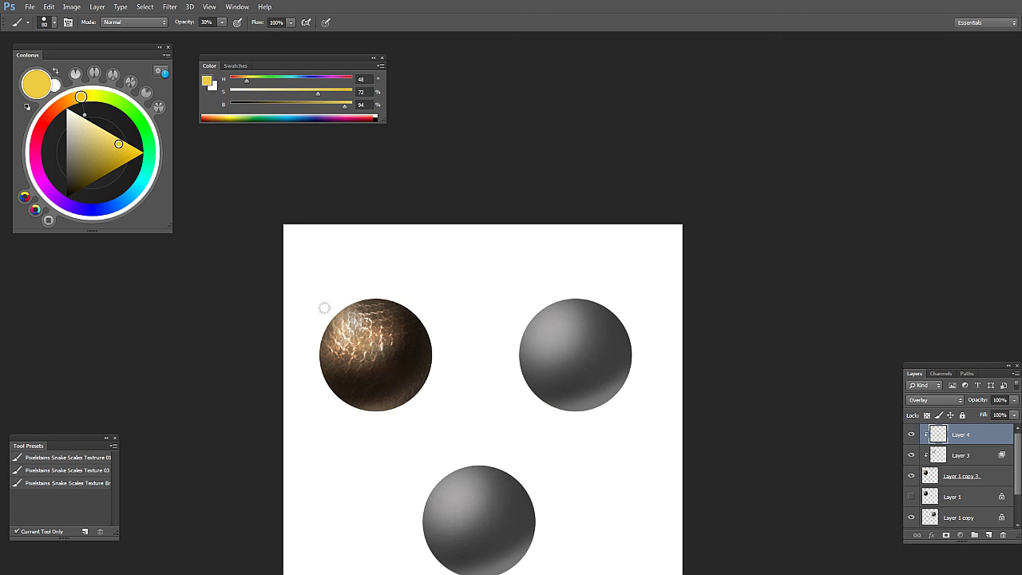
# Step: Set the colour to near black (H 27, S 11, B 3) and paint a wavy dark stripe down the brown sphere at 100% brush opacity
pyautogui.keyDown('alt'); pyautogui.click(390, 364); pyautogui.keyUp('alt')
pyautogui.press('[')
pyautogui.press('[')
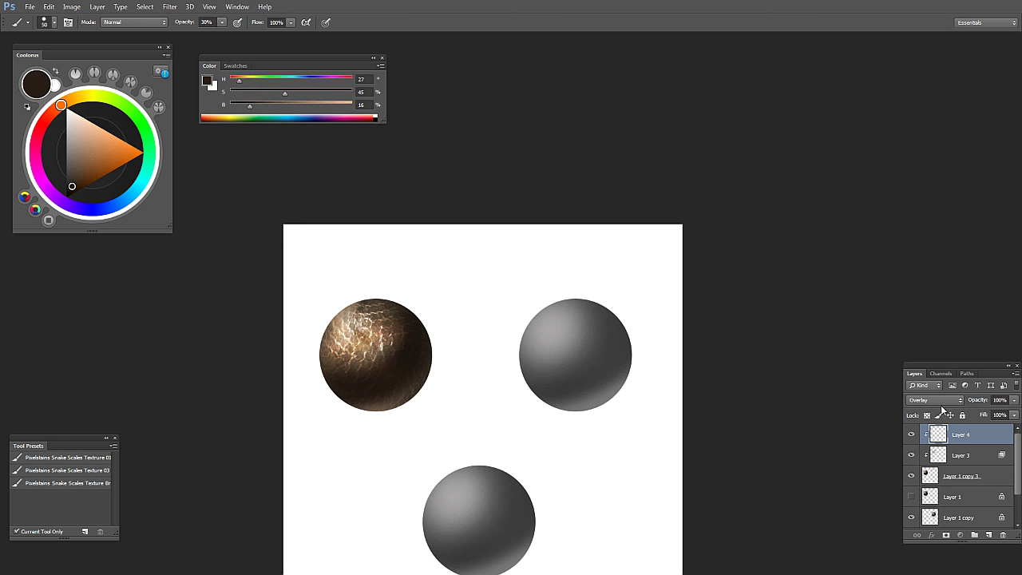
pyautogui.moveTo(267, 96); pyautogui.dragTo(234, 107)
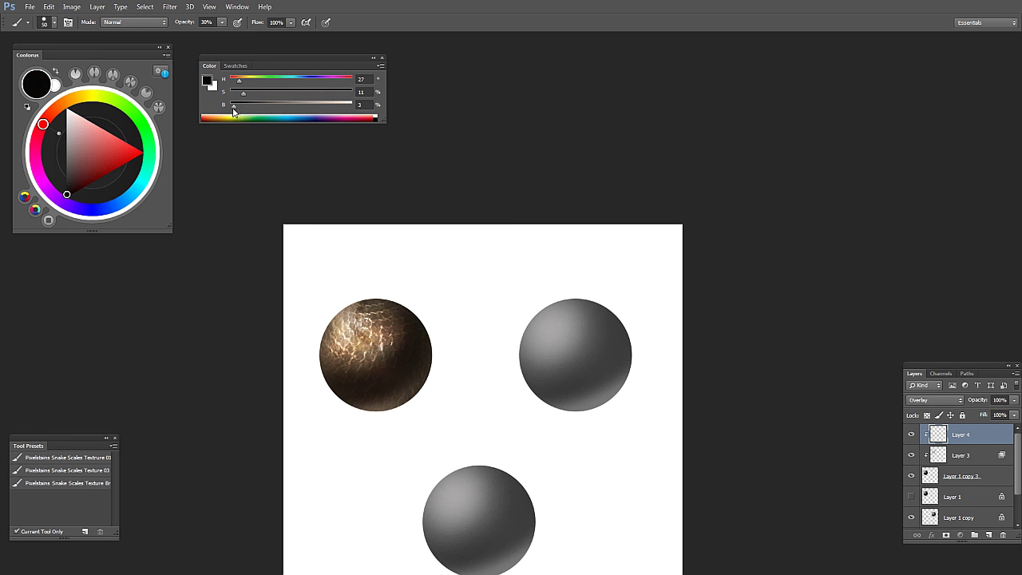
pyautogui.scroll(1, 397, 378)
pyautogui.moveTo(354, 281)
pyautogui.mouseDown()
pyautogui.moveTo(366, 333)
pyautogui.moveTo(359, 361)
pyautogui.moveTo(367, 342)
pyautogui.moveTo(350, 386)
pyautogui.moveTo(402, 428)
pyautogui.moveTo(381, 421)
pyautogui.moveTo(362, 366)
pyautogui.moveTo(383, 419)
pyautogui.moveTo(355, 391)
pyautogui.moveTo(385, 425)
pyautogui.mouseUp()
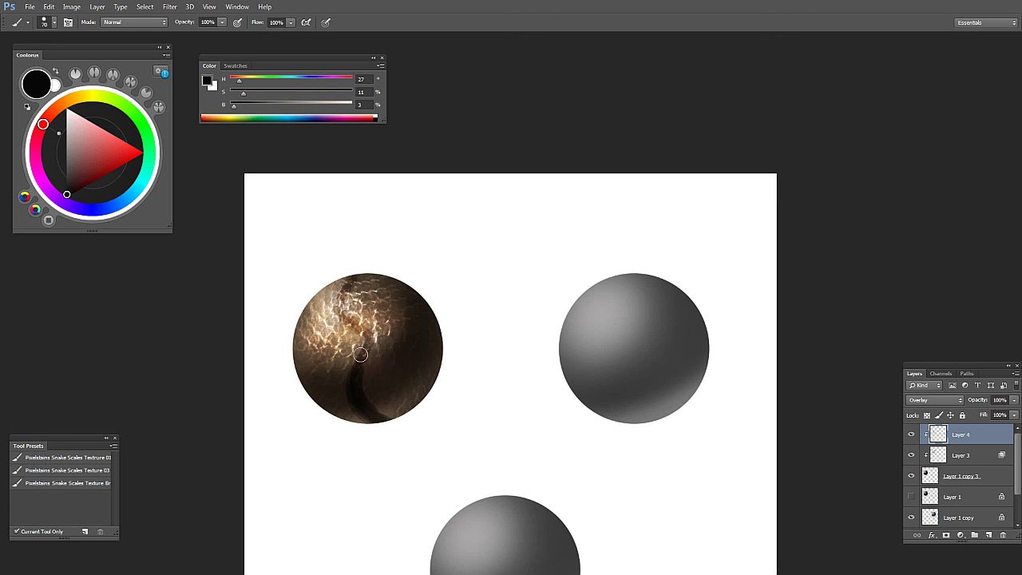
# Step: Set the colour to dark grey-brown (H 27, S 11, B 21), lower the brush hardness and extend the dark stripe towards the sphere's top
pyautogui.moveTo(244, 111); pyautogui.dragTo(255, 107)
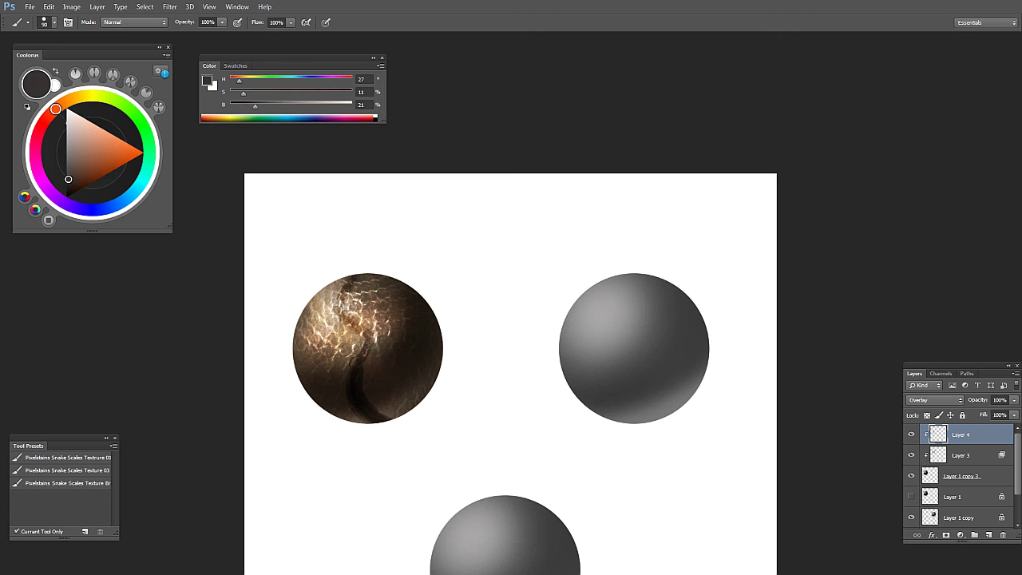
pyautogui.rightClick(383, 326)
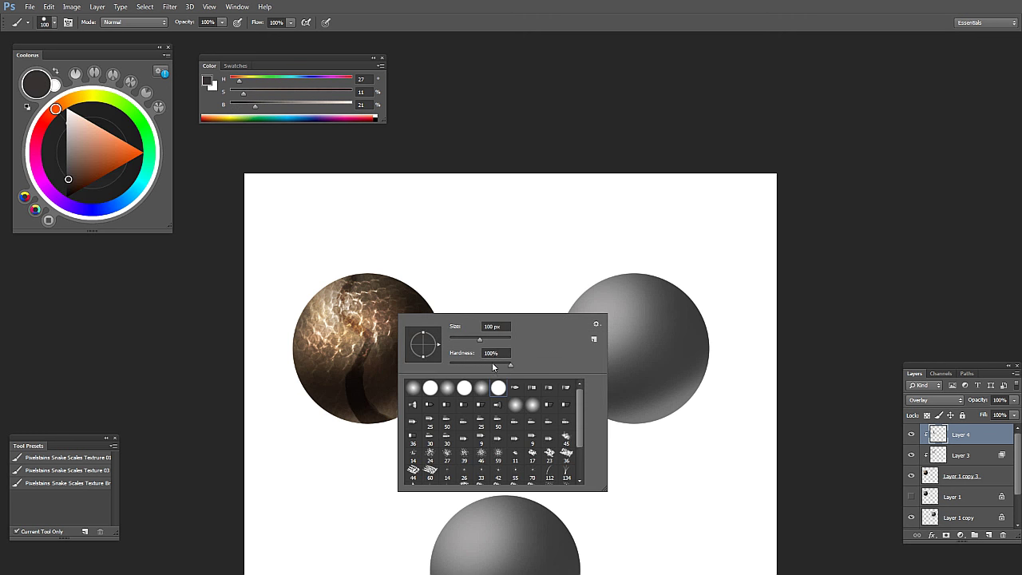
pyautogui.click(481, 365)
pyautogui.click(372, 420)
pyautogui.press(']')
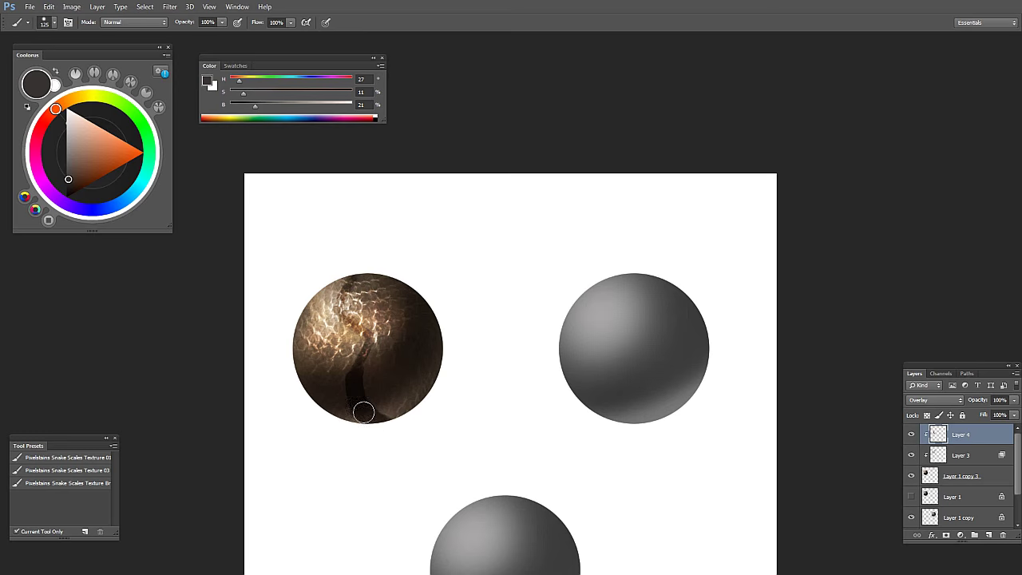
pyautogui.press('[')
pyautogui.press('[')
pyautogui.press('[')
pyautogui.moveTo(356, 373)
pyautogui.mouseDown()
pyautogui.moveTo(360, 331)
pyautogui.moveTo(341, 314)
pyautogui.moveTo(351, 274)
pyautogui.moveTo(389, 282)
pyautogui.moveTo(357, 297)
pyautogui.mouseUp()
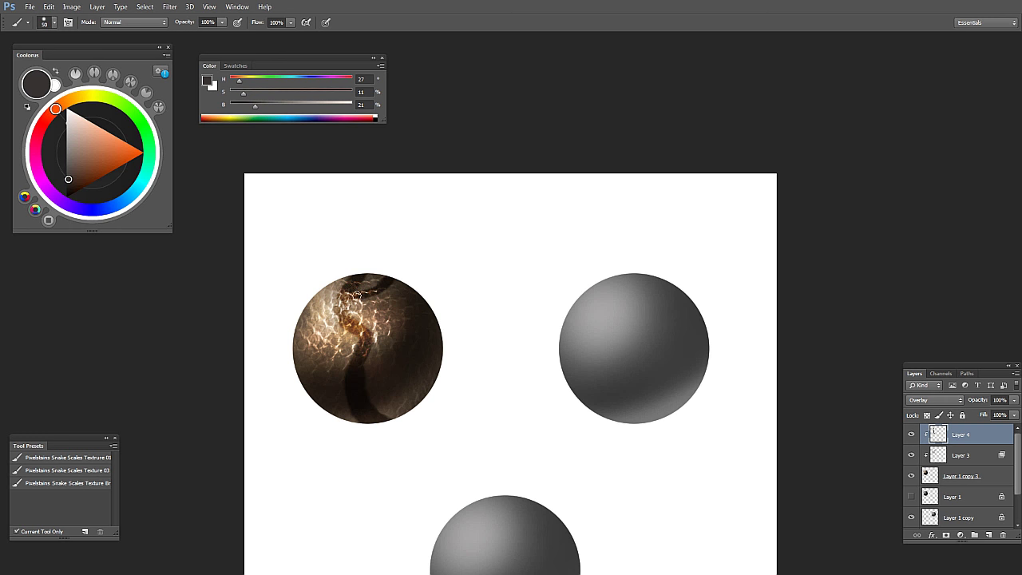
# Step: Try the painted stripe on Layer 4 with inverted tones
pyautogui.keyDown('alt'); pyautogui.click(449, 334); pyautogui.keyUp('alt')
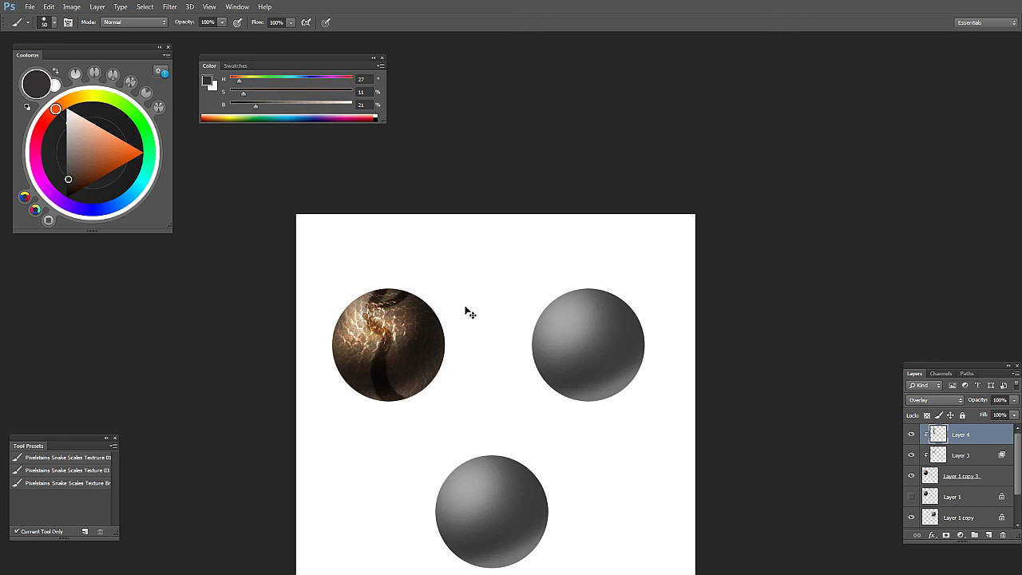
pyautogui.hotkey('ctrl', 'z')
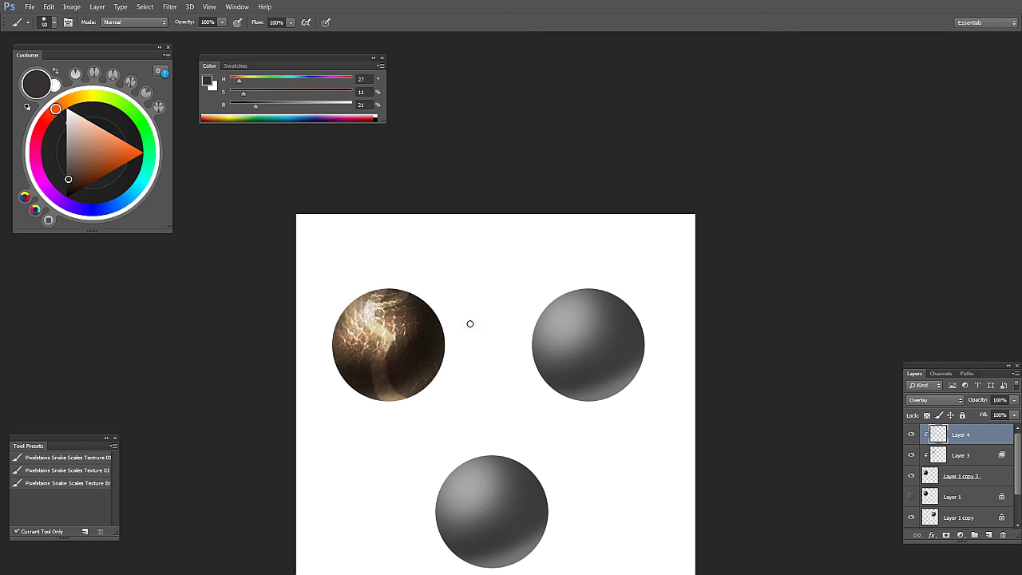
pyautogui.hotkey('ctrl', 'z')
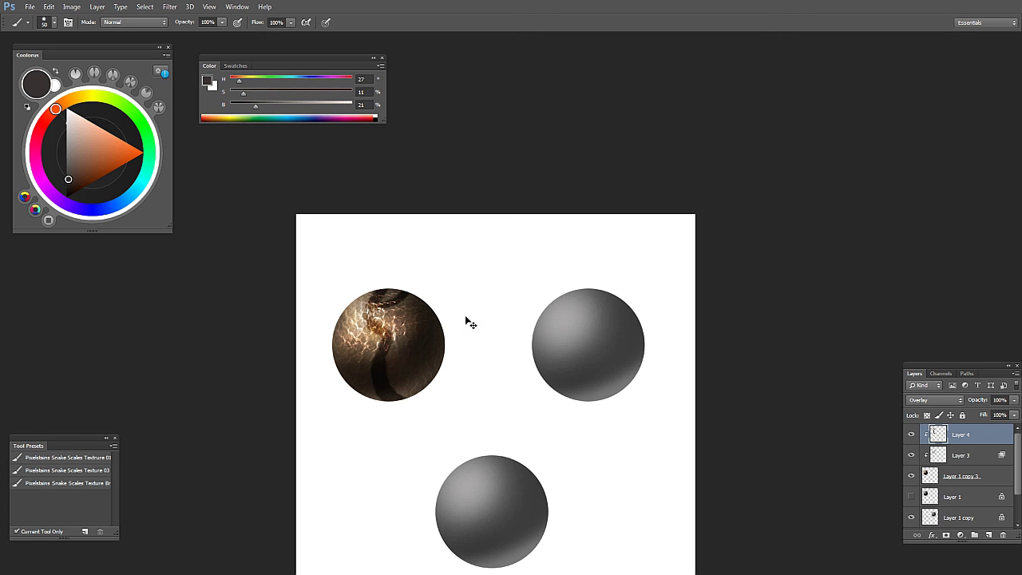
# Step: Fully desaturate the painted stripe on Layer 4 with Hue/Saturation, setting the saturation to -100
pyautogui.hotkey('ctrl', 'u')
pyautogui.moveTo(613, 271); pyautogui.dragTo(516, 279)
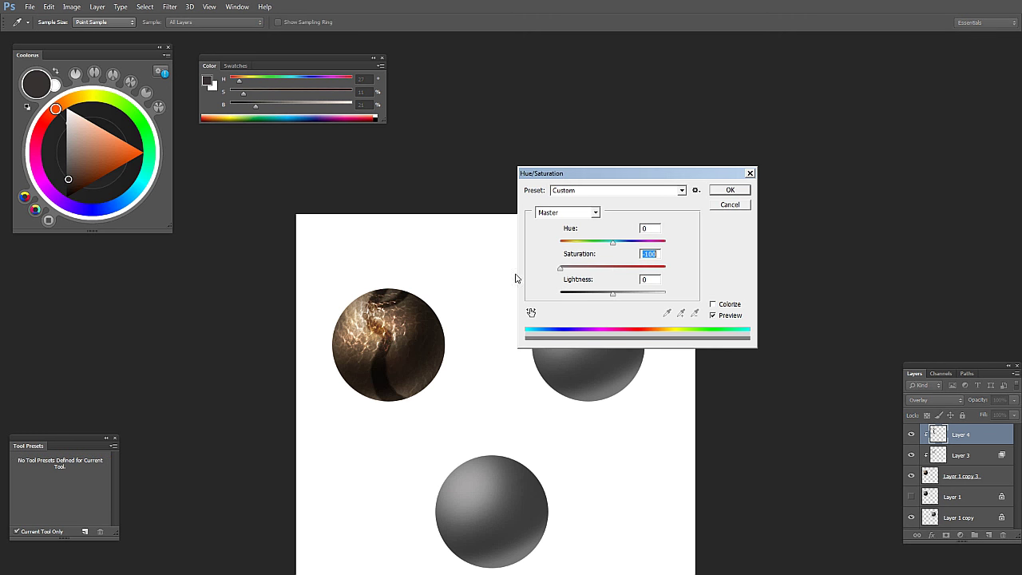
pyautogui.click(728, 191)
# Step: Try Darken on Layer 4, then set its blend mode to Multiply with 44% opacity
pyautogui.click(934, 399)
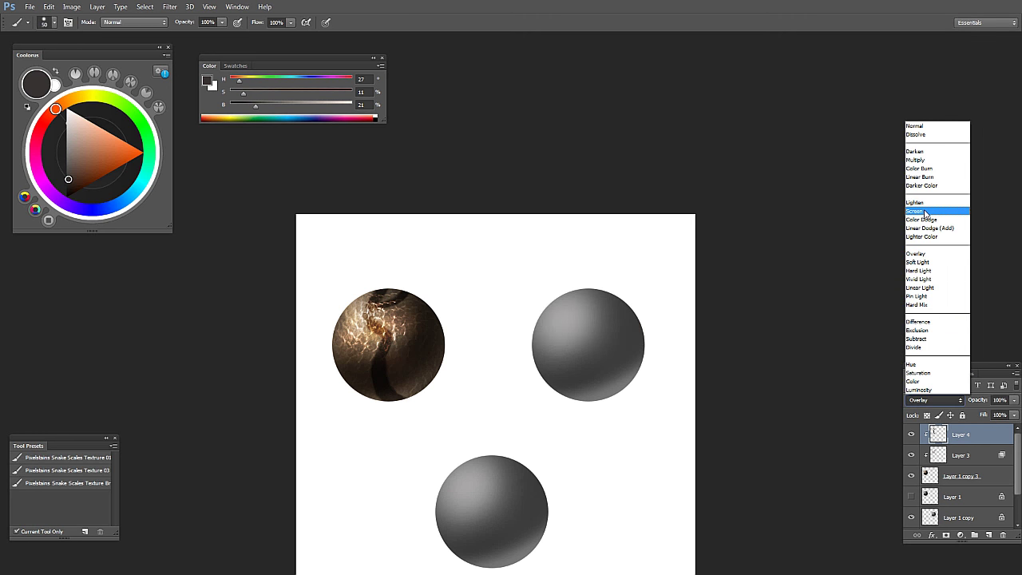
pyautogui.click(919, 150)
pyautogui.click(934, 399)
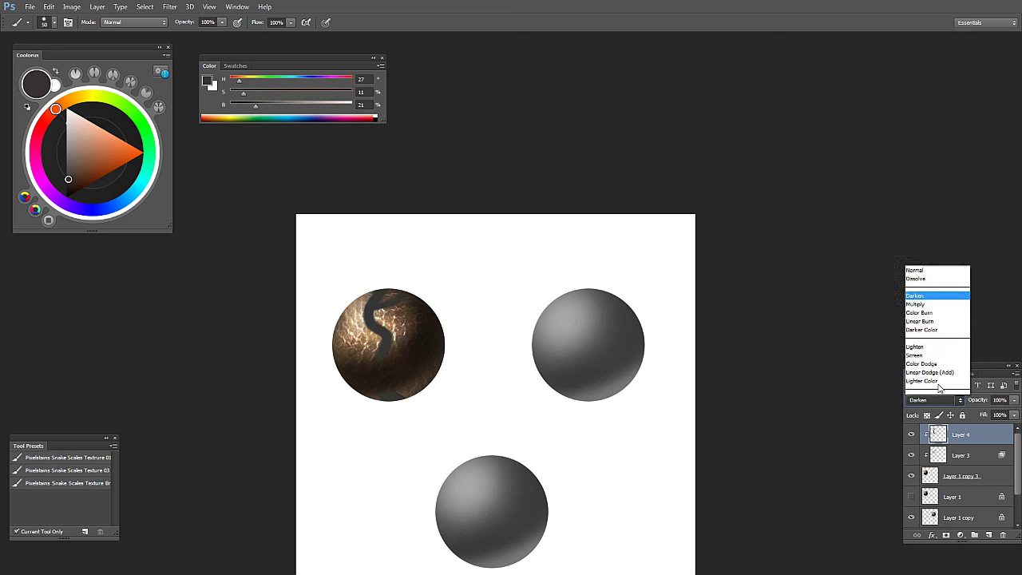
pyautogui.click(915, 169)
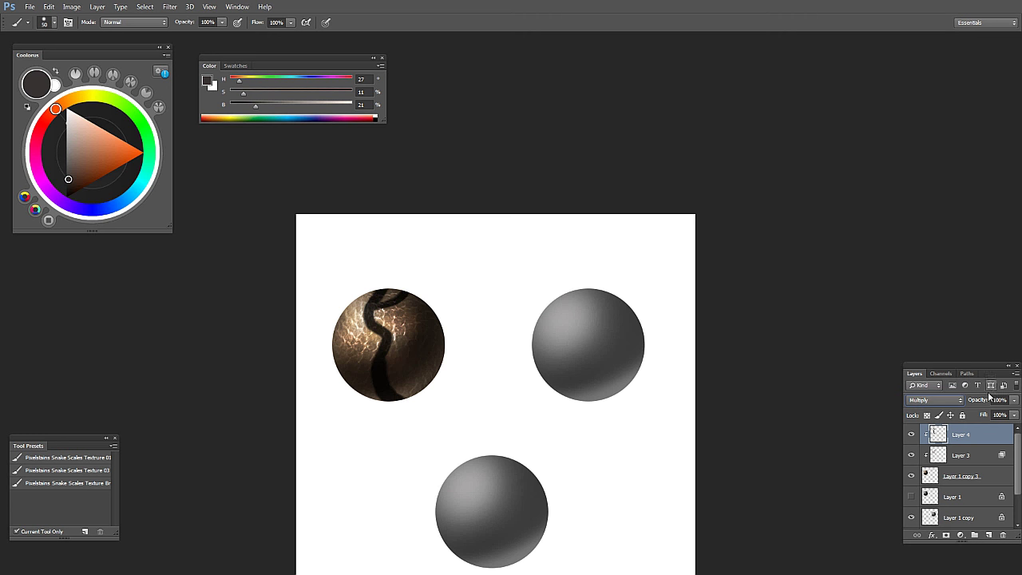
pyautogui.moveTo(937, 399); pyautogui.dragTo(938, 400)
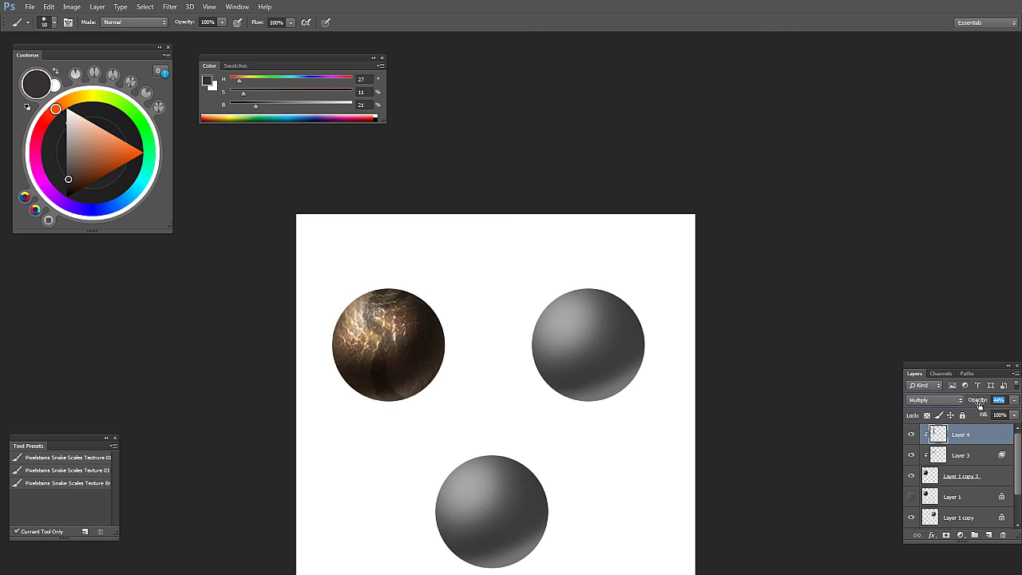
# Step: Paint curved dark stripes, rings and spots across the lit area and lower half of the brown sphere
pyautogui.click(468, 369)
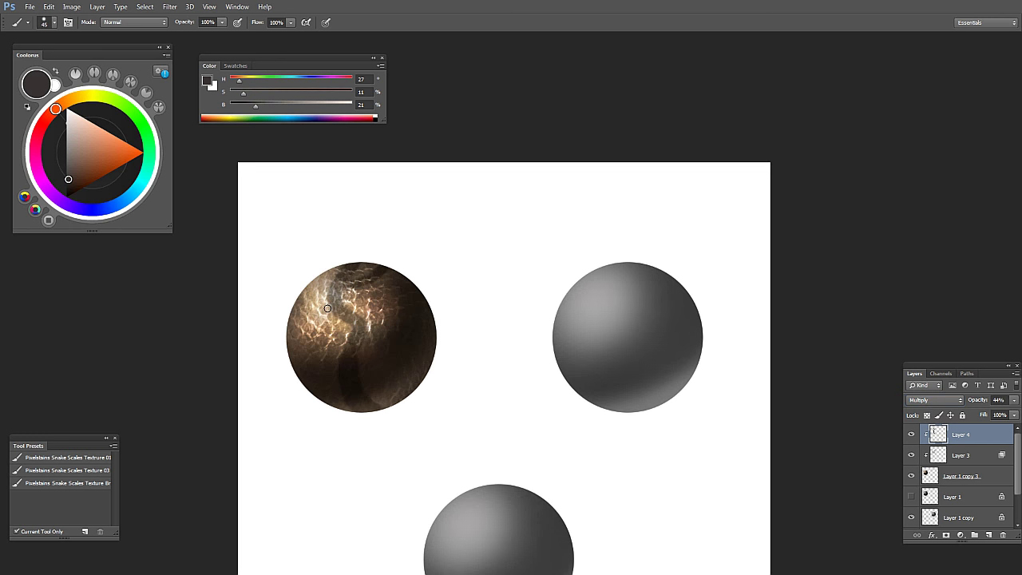
pyautogui.moveTo(296, 326); pyautogui.dragTo(337, 338)
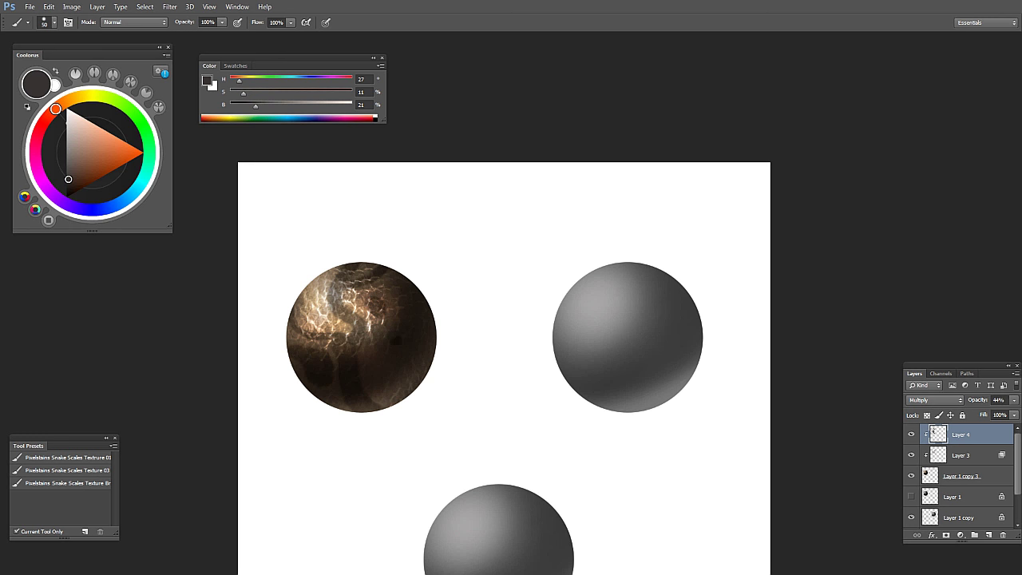
pyautogui.keyDown('alt'); pyautogui.click(413, 361); pyautogui.keyUp('alt')
pyautogui.keyDown('alt'); pyautogui.click(434, 369); pyautogui.keyUp('alt')
pyautogui.keyDown('alt'); pyautogui.click(451, 373); pyautogui.keyUp('alt')
pyautogui.keyDown('alt'); pyautogui.click(456, 365); pyautogui.keyUp('alt')
pyautogui.keyDown('ctrl'); pyautogui.click(383, 325); pyautogui.keyUp('ctrl')
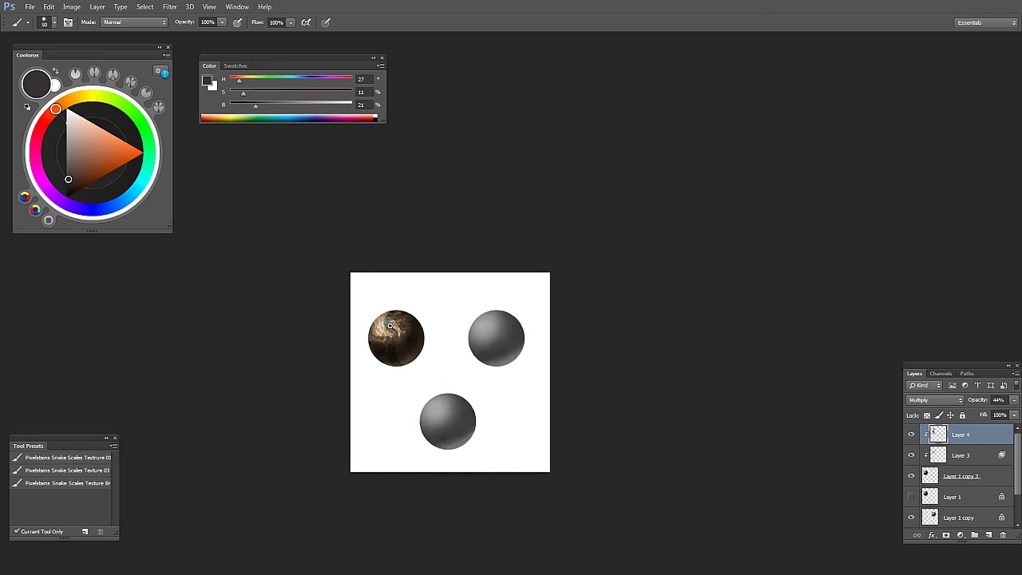
# Step: Paint additional dark markings around the upper part of the brown sphere
pyautogui.scroll(3, 390, 325)
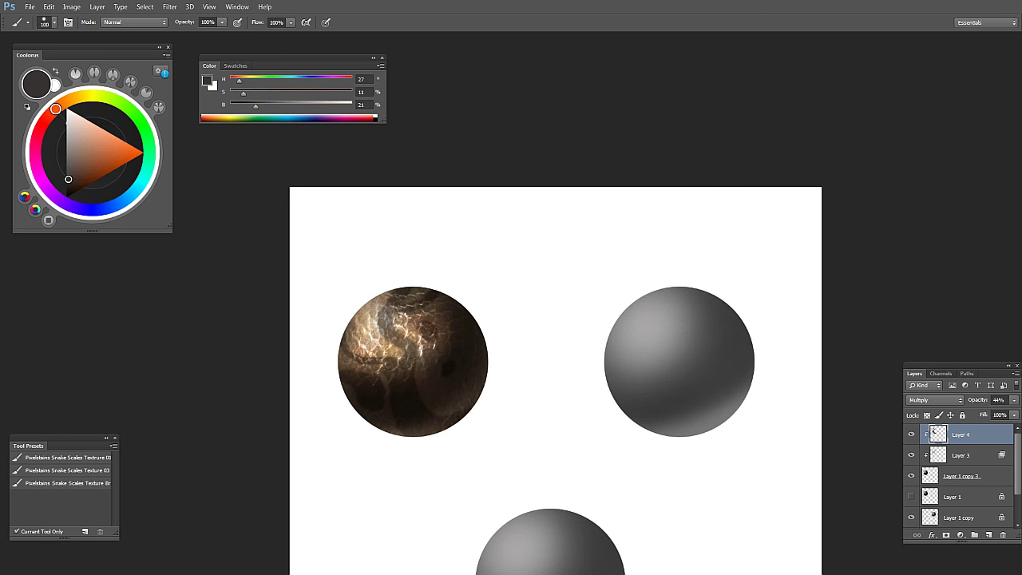
pyautogui.moveTo(413, 313); pyautogui.dragTo(432, 304)
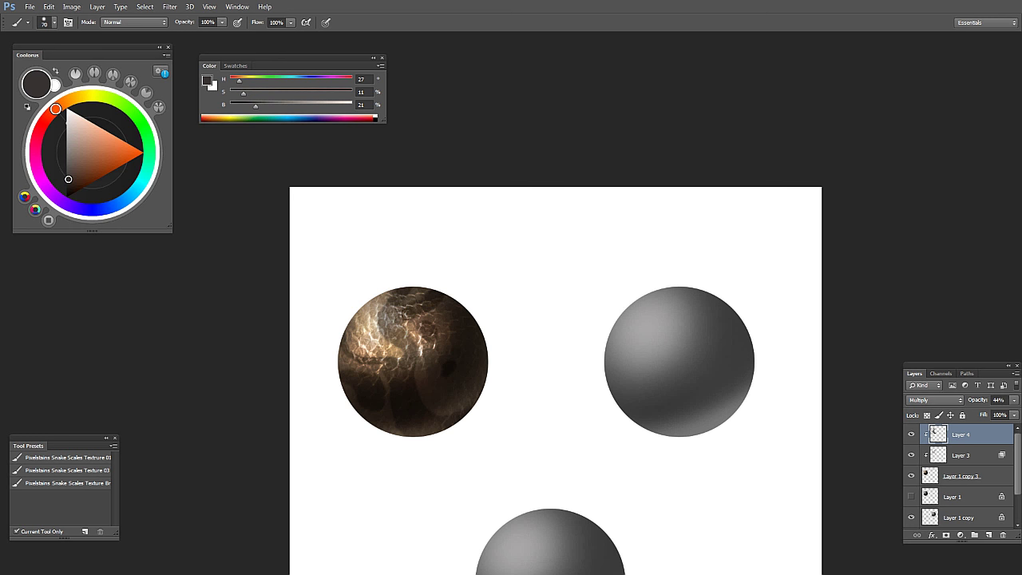
pyautogui.scroll(-4, 384, 331)
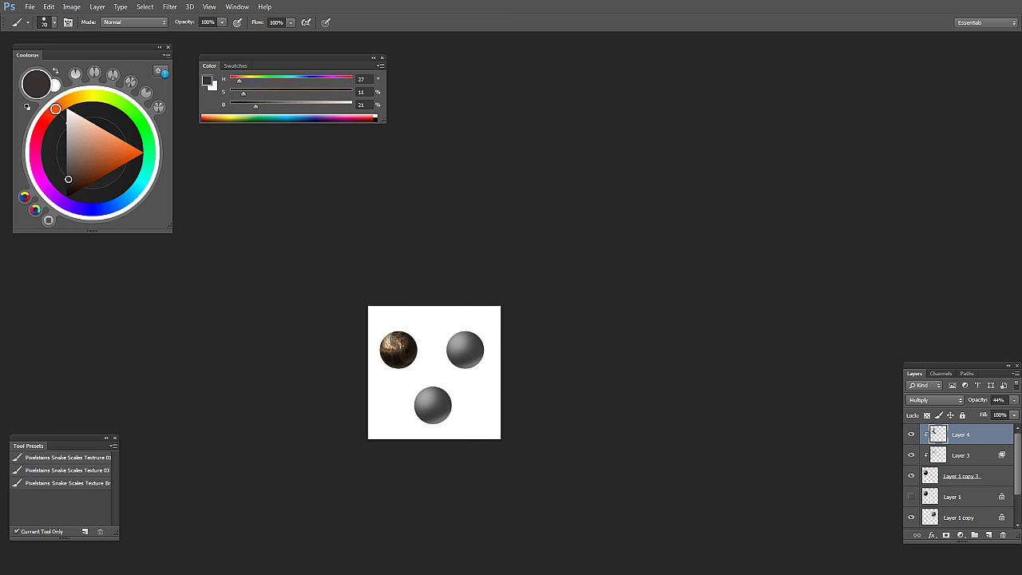
pyautogui.scroll(1, 404, 344)
pyautogui.scroll(2, 404, 345)
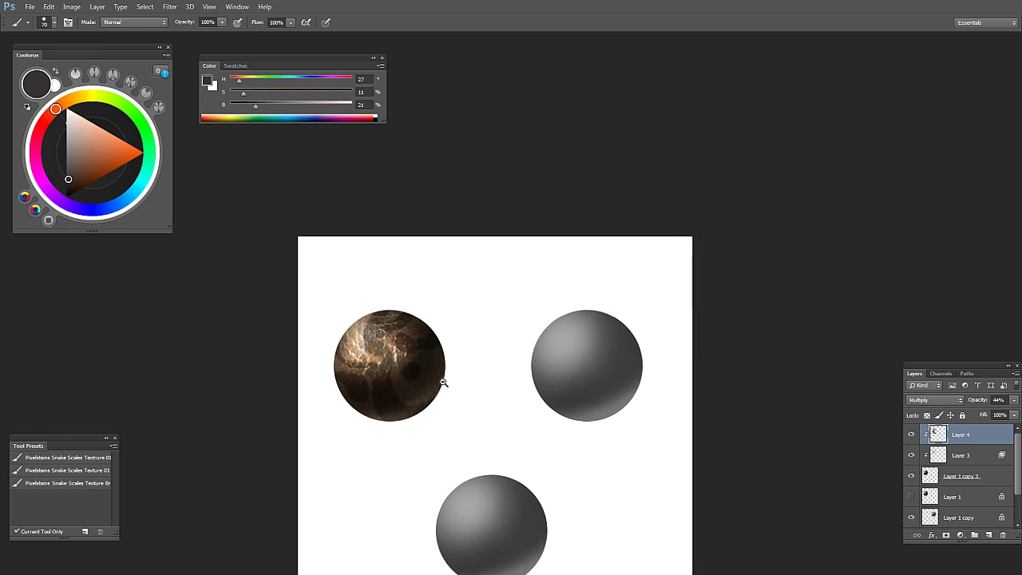
pyautogui.scroll(-2, 429, 343)
pyautogui.scroll(1, 345, 304)
pyautogui.scroll(2, 346, 305)
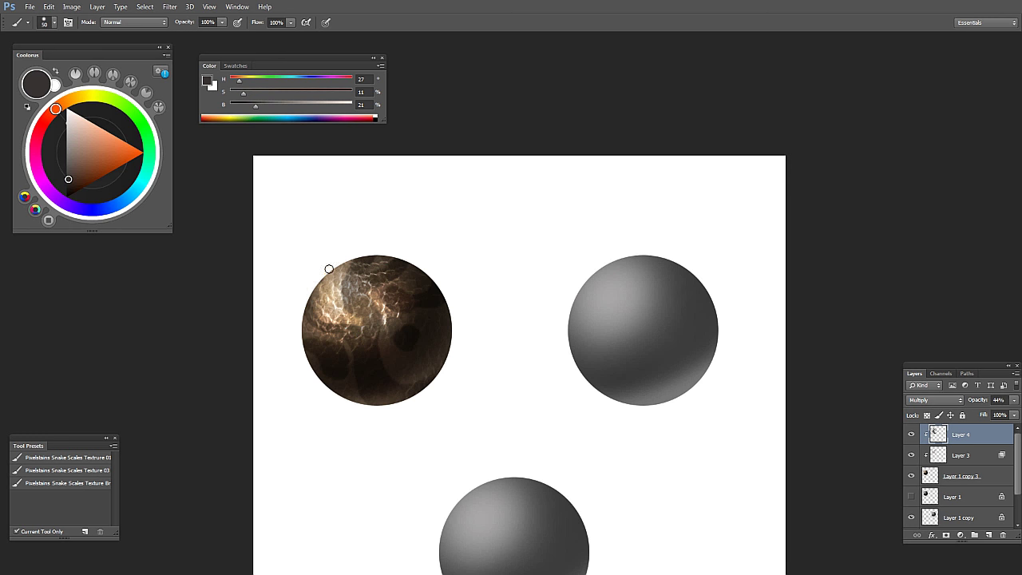
# Step: Examine the patterned sphere from near and far, comparing it with and without the Multiply layer
pyautogui.scroll(-5, 351, 312)
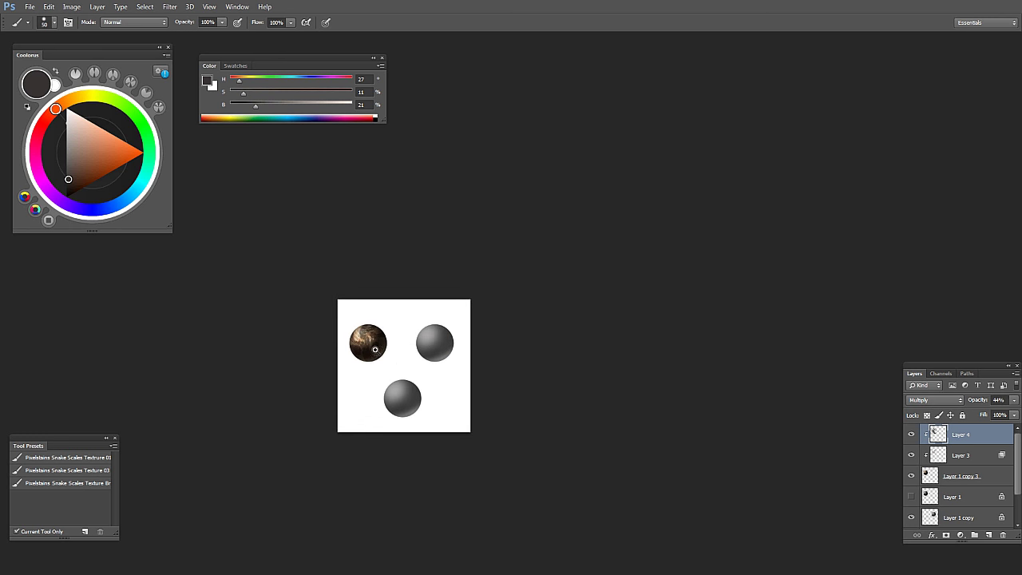
pyautogui.scroll(2, 383, 360)
pyautogui.scroll(1, 373, 346)
pyautogui.scroll(-3, 410, 313)
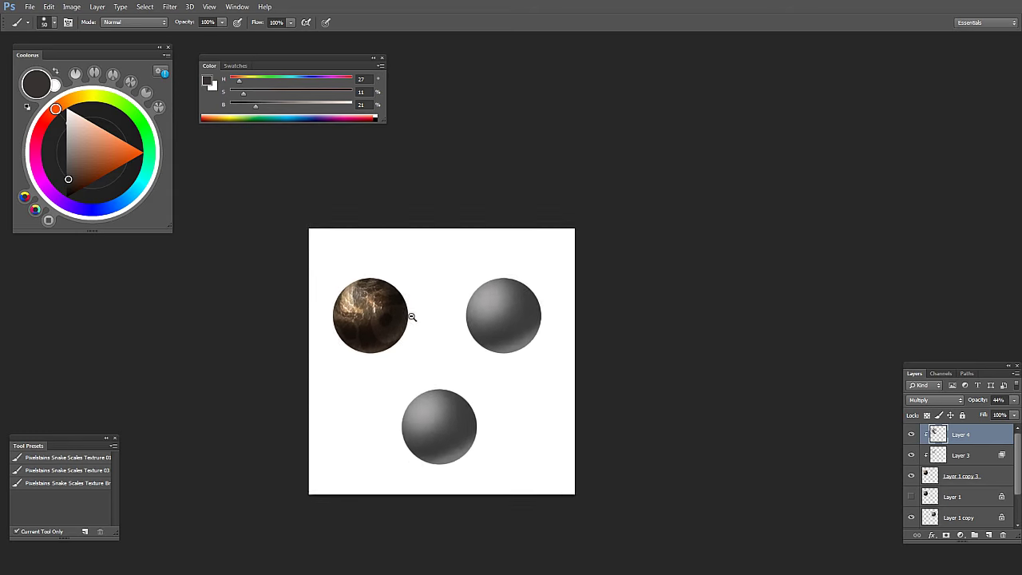
pyautogui.scroll(3, 423, 335)
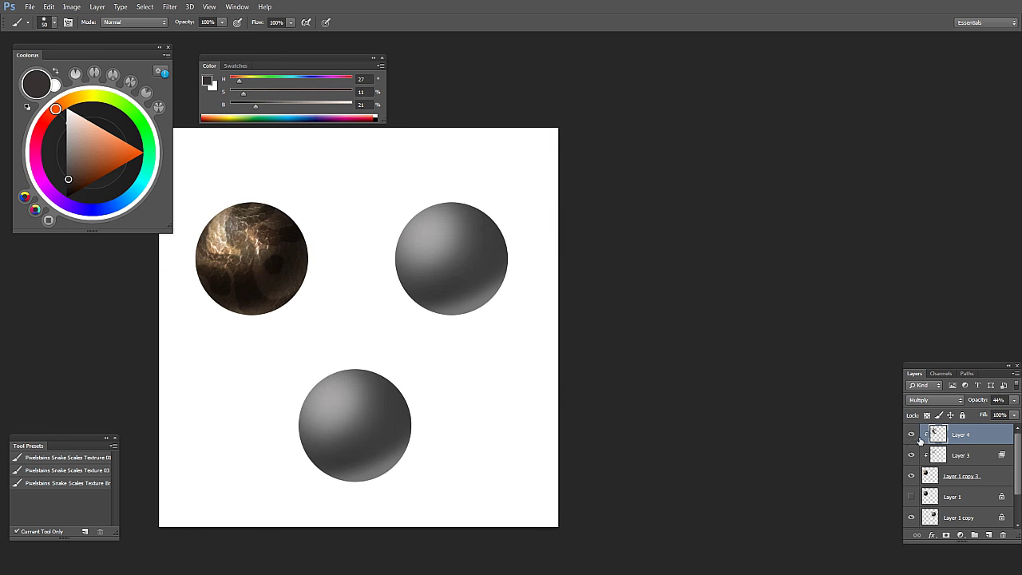
pyautogui.click(911, 435)
pyautogui.click(911, 434)
pyautogui.scroll(-2, 701, 476)
pyautogui.scroll(2, 417, 364)
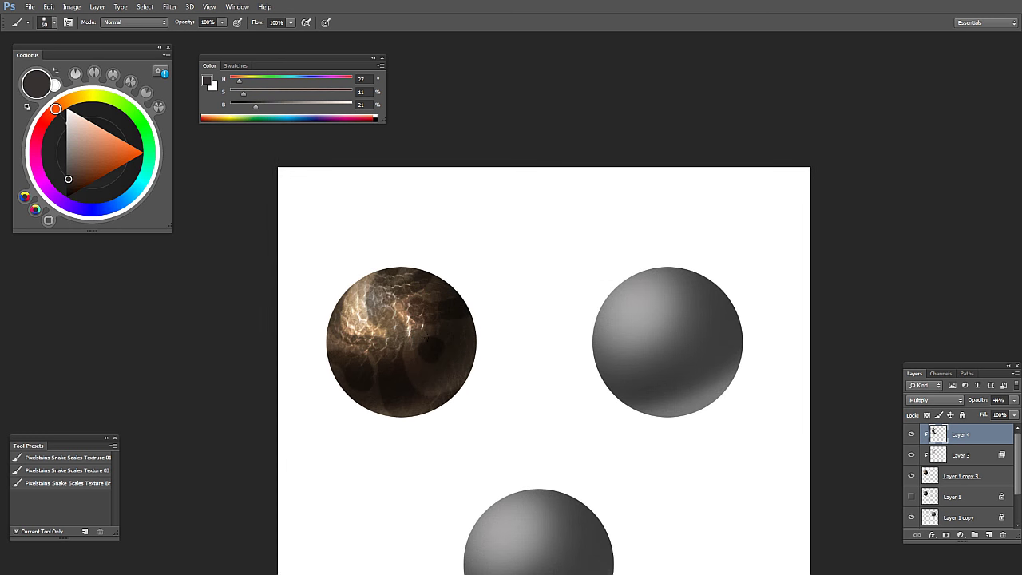
# Step: Erase parts of the dark ring marking on the sphere's right side to break it up, and return to the Brush tool
pyautogui.press('e')
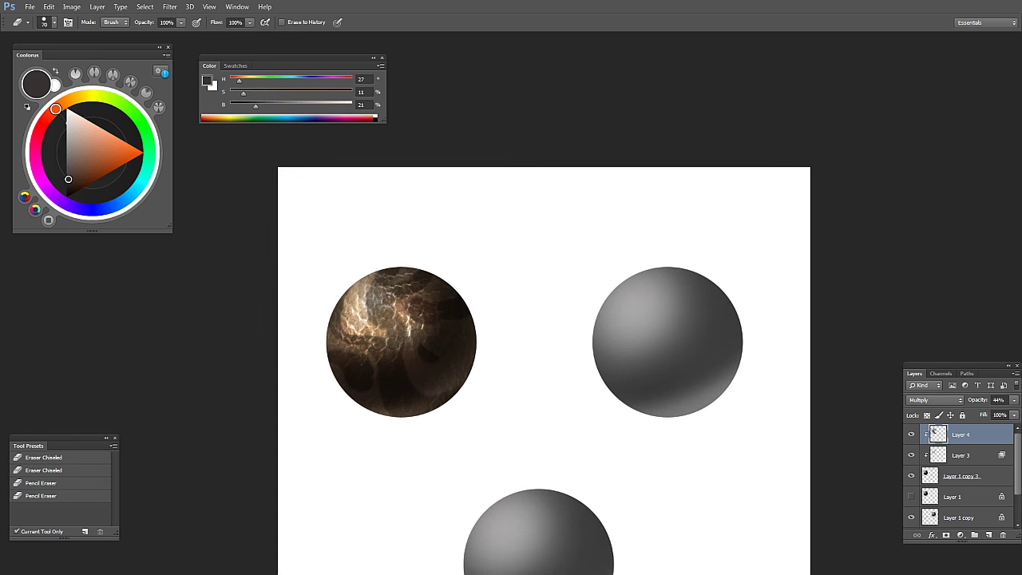
pyautogui.rightClick(437, 344)
pyautogui.doubleClick(519, 419)
pyautogui.press('b')
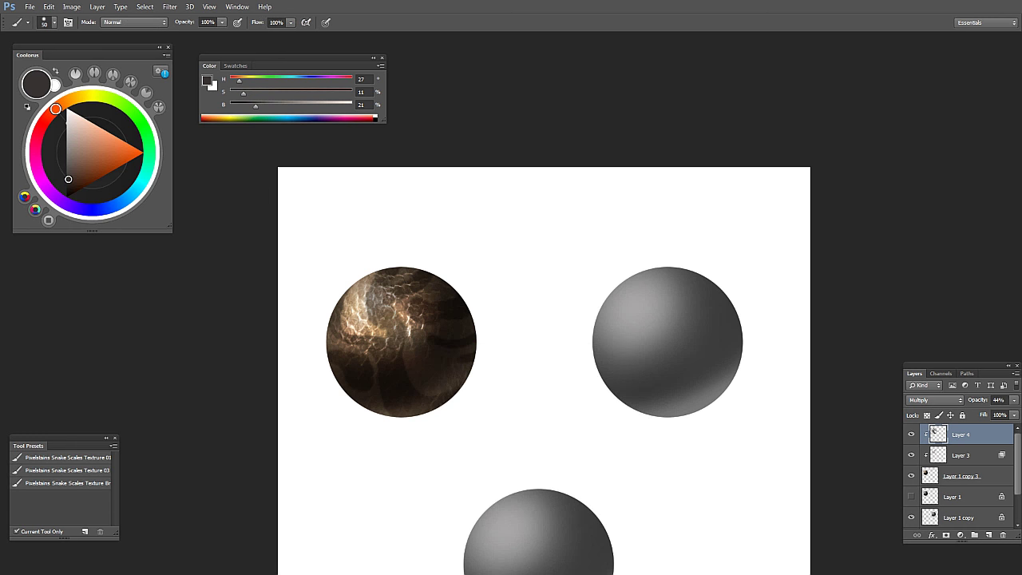
# Step: Select the upper-right grey sphere's layer and toggle its visibility to verify it
pyautogui.scroll(-5, 495, 349)
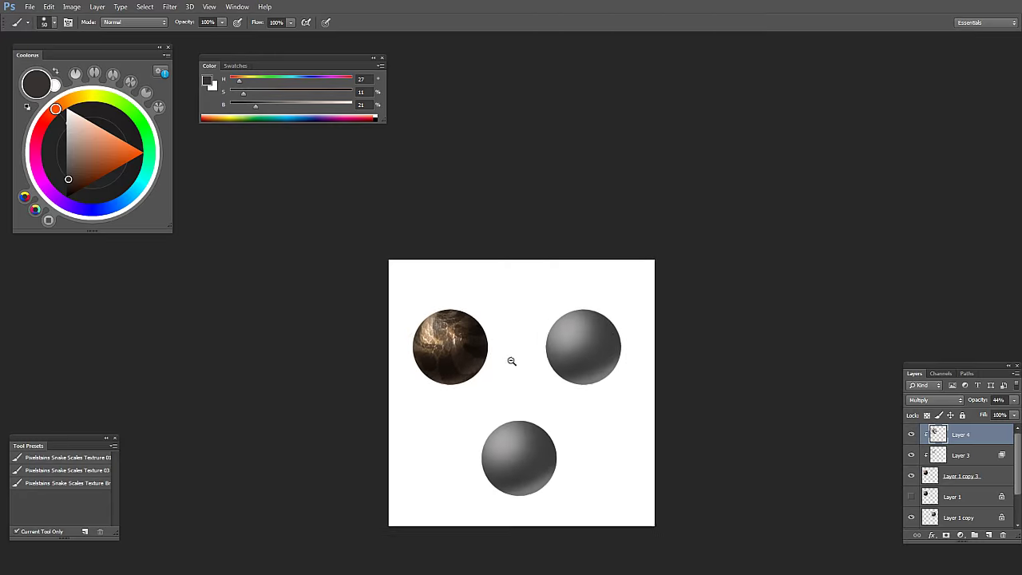
pyautogui.scroll(3, 599, 399)
pyautogui.moveTo(611, 398); pyautogui.dragTo(604, 398)
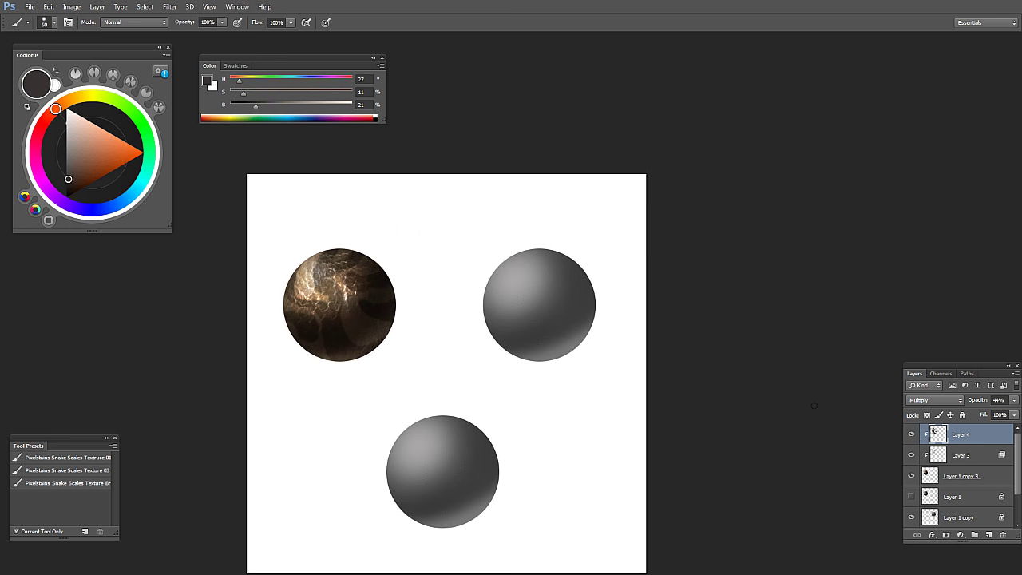
pyautogui.moveTo(541, 394); pyautogui.dragTo(414, 354)
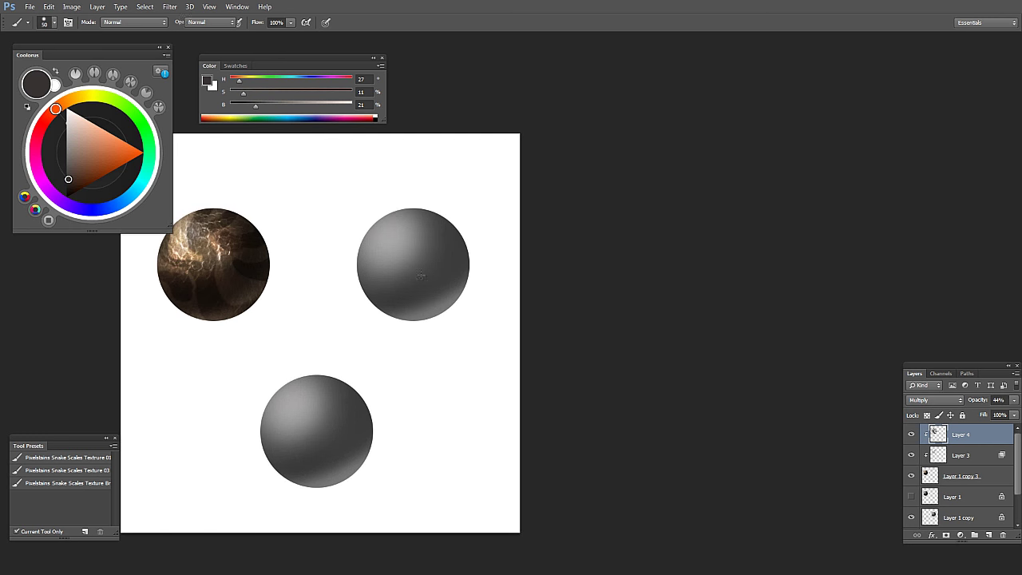
pyautogui.press('g')
pyautogui.keyDown('ctrl'); pyautogui.click(424, 276); pyautogui.keyUp('ctrl')
pyautogui.click(912, 517)
pyautogui.click(912, 517)
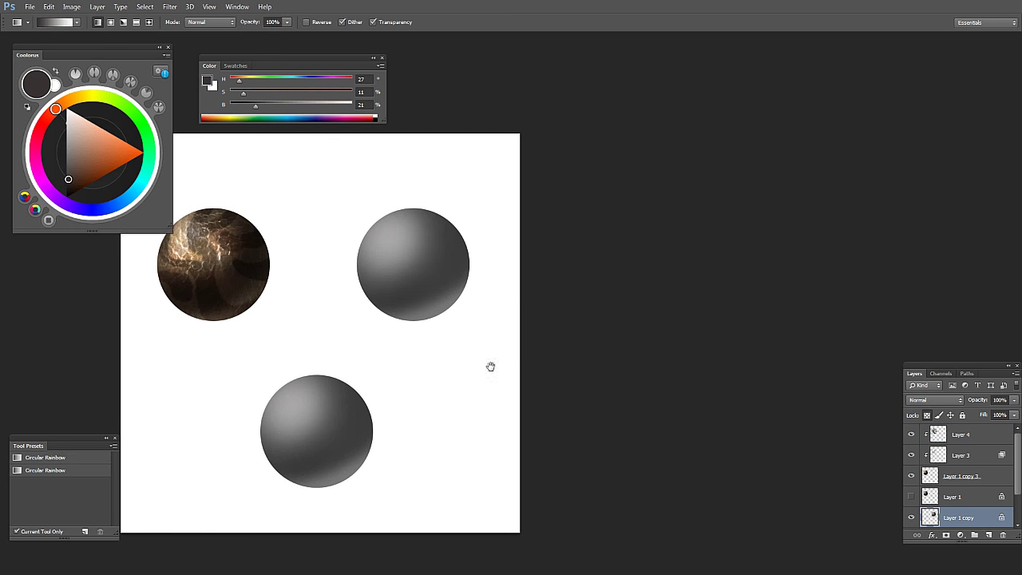
pyautogui.moveTo(490, 365); pyautogui.dragTo(506, 419)
# Step: Choose the 900 px snake scale brush for the Brush tool and reduce its size to 400 px
pyautogui.press('b')
pyautogui.rightClick(418, 318)
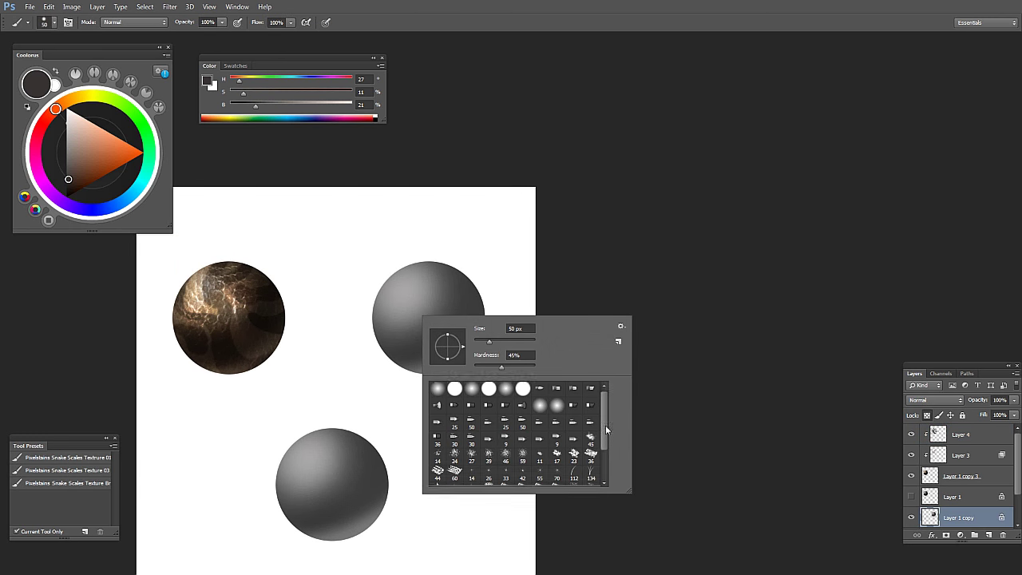
pyautogui.moveTo(606, 425); pyautogui.dragTo(606, 469)
pyautogui.doubleClick(487, 476)
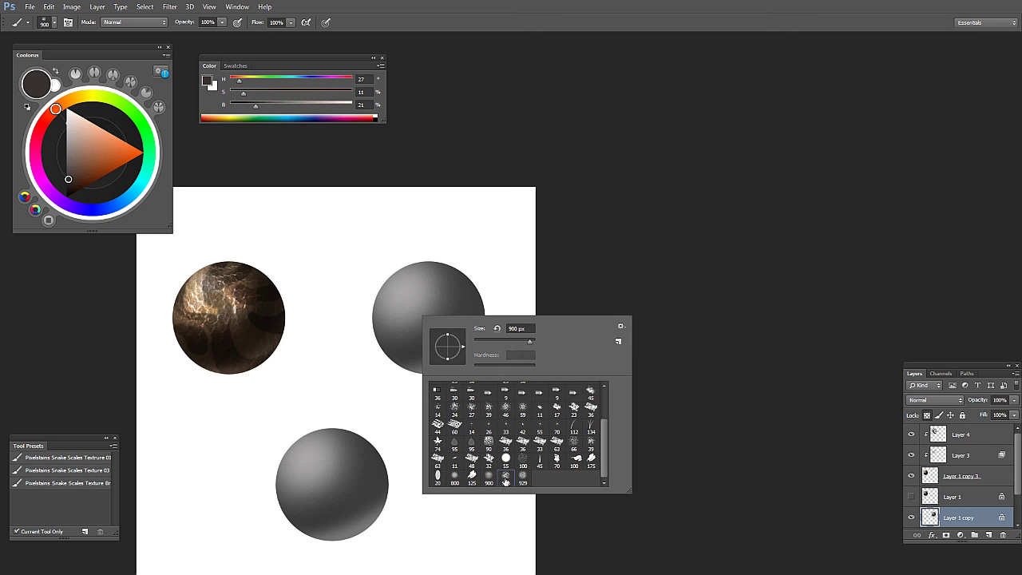
pyautogui.press('[')
pyautogui.press('[')
pyautogui.press('[')
pyautogui.press('[')
pyautogui.press('[')
# Step: Sample dark grey from the upper-right sphere, darken it to 12% brightness, and cover the sphere with scale texture
pyautogui.keyDown('alt'); pyautogui.click(428, 328); pyautogui.keyUp('alt')
pyautogui.keyDown('alt'); pyautogui.click(408, 336); pyautogui.keyUp('alt')
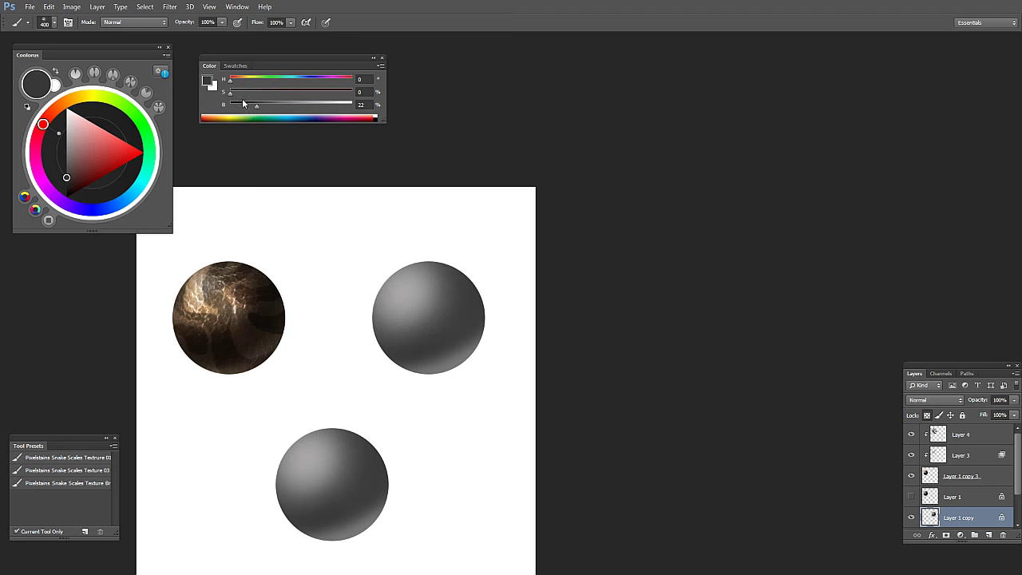
pyautogui.moveTo(471, 320)
pyautogui.mouseDown()
pyautogui.moveTo(451, 268)
pyautogui.moveTo(390, 326)
pyautogui.moveTo(444, 268)
pyautogui.moveTo(361, 324)
pyautogui.moveTo(372, 300)
pyautogui.moveTo(384, 313)
pyautogui.moveTo(386, 292)
pyautogui.moveTo(426, 392)
pyautogui.moveTo(427, 300)
pyautogui.moveTo(408, 285)
pyautogui.moveTo(436, 373)
pyautogui.moveTo(430, 338)
pyautogui.moveTo(468, 378)
pyautogui.moveTo(452, 306)
pyautogui.moveTo(486, 346)
pyautogui.moveTo(440, 261)
pyautogui.moveTo(408, 300)
pyautogui.moveTo(452, 312)
pyautogui.moveTo(439, 318)
pyautogui.moveTo(421, 313)
pyautogui.moveTo(406, 326)
pyautogui.moveTo(382, 284)
pyautogui.moveTo(461, 314)
pyautogui.moveTo(456, 340)
pyautogui.moveTo(384, 290)
pyautogui.moveTo(490, 286)
pyautogui.moveTo(450, 328)
pyautogui.moveTo(416, 310)
pyautogui.moveTo(470, 375)
pyautogui.moveTo(481, 342)
pyautogui.moveTo(474, 285)
pyautogui.moveTo(381, 369)
pyautogui.mouseUp()
pyautogui.scroll(-2, 520, 376)
pyautogui.scroll(1, 523, 391)
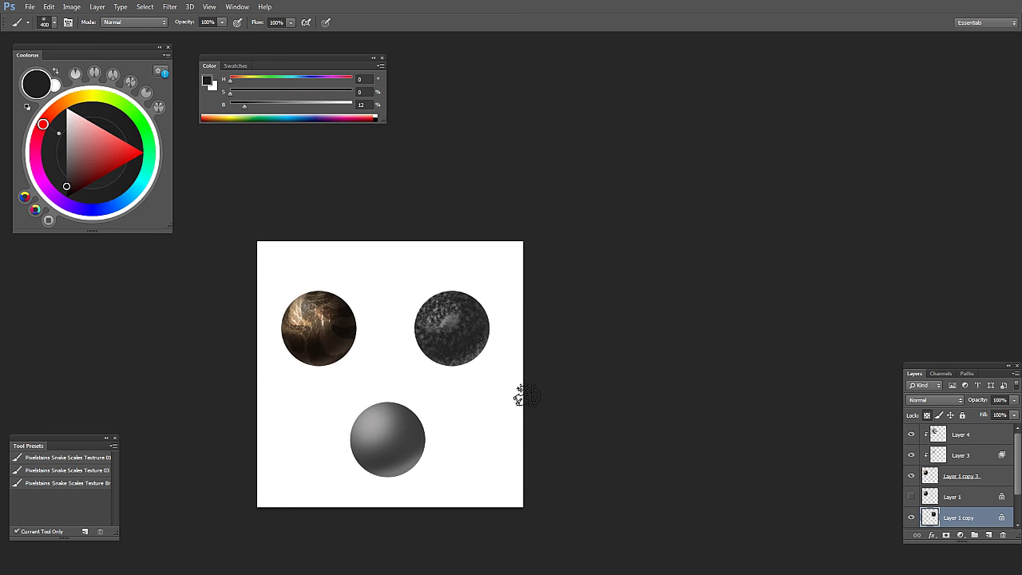
# Step: Add a new layer beneath the sphere layers and try larger scale strokes across the white background
pyautogui.moveTo(1017, 484); pyautogui.dragTo(1018, 517)
pyautogui.click(977, 519)
pyautogui.click(989, 535)
pyautogui.press(']')
pyautogui.moveTo(283, 373); pyautogui.dragTo(349, 489)
pyautogui.press(']')
pyautogui.press(']')
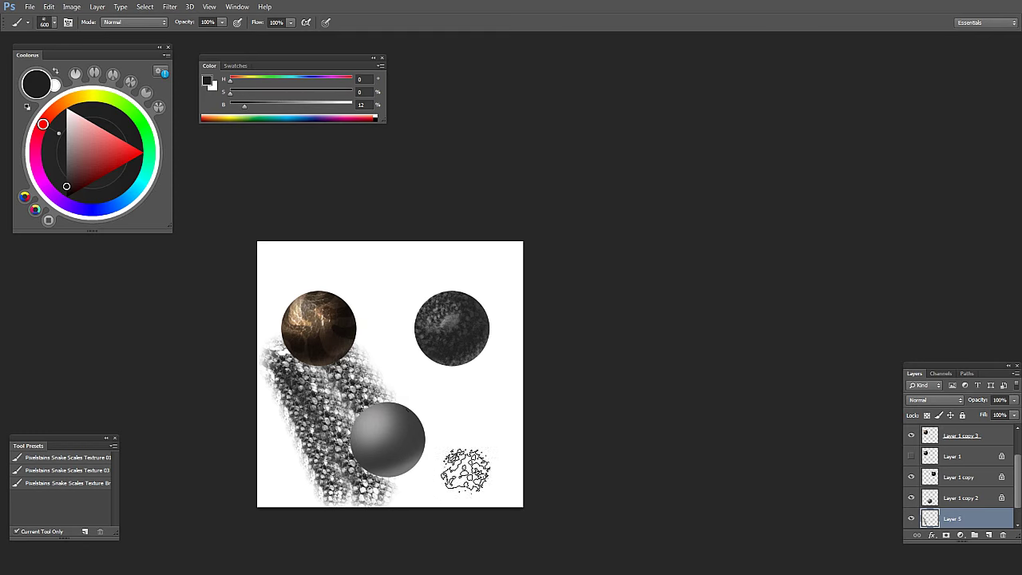
pyautogui.hotkey('ctrl', 'z')
pyautogui.scroll(1, 389, 343)
pyautogui.press('[')
pyautogui.press('[')
pyautogui.press('[')
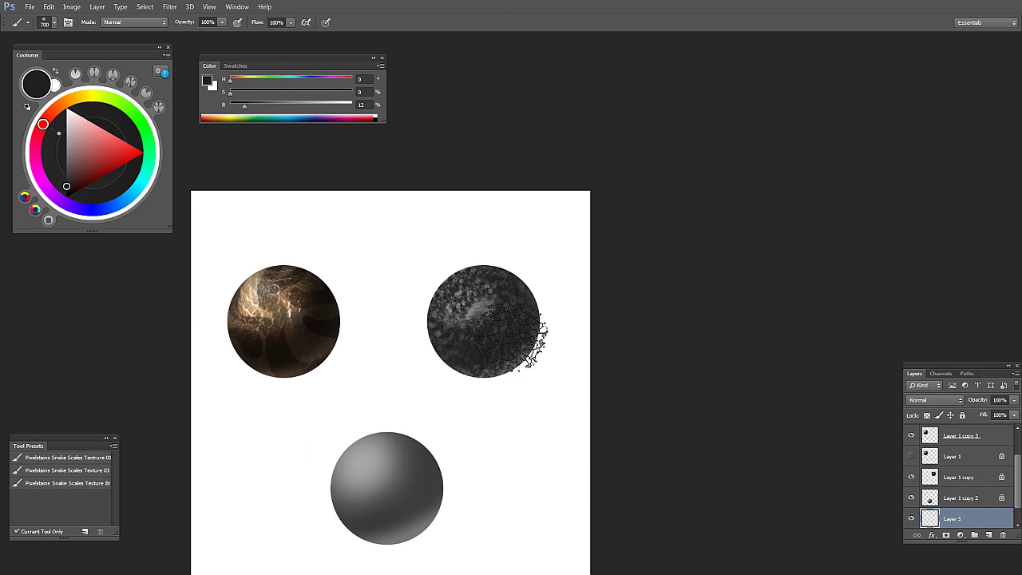
pyautogui.moveTo(484, 282); pyautogui.dragTo(463, 359)
pyautogui.hotkey('ctrl', 'z')
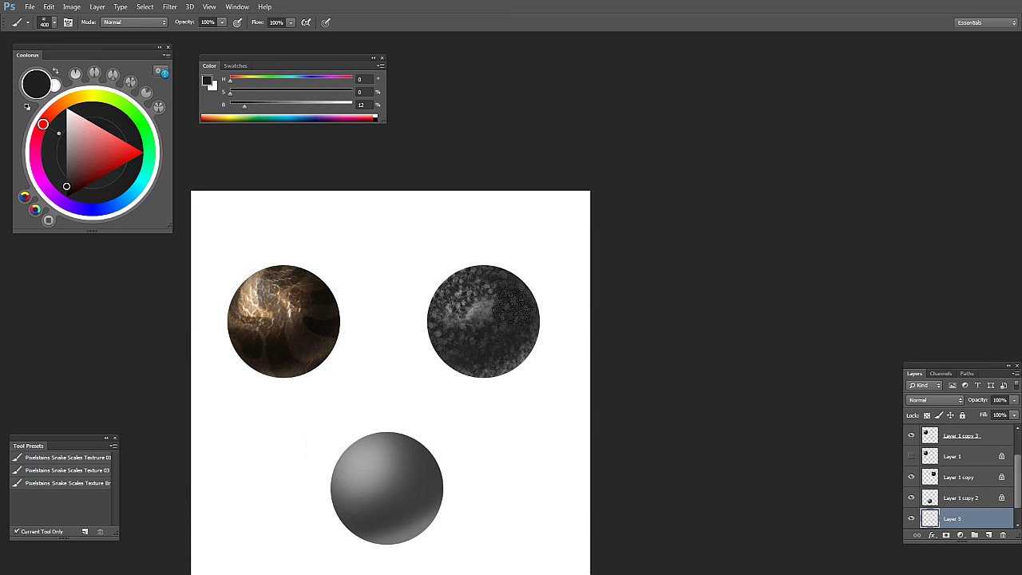
# Step: Reselect the upper-right sphere's layer, sample a lighter grey, and paint light scales from its upper area to the lower left
pyautogui.press('g')
pyautogui.keyDown('ctrl'); pyautogui.click(511, 315); pyautogui.keyUp('ctrl')
pyautogui.press('b')
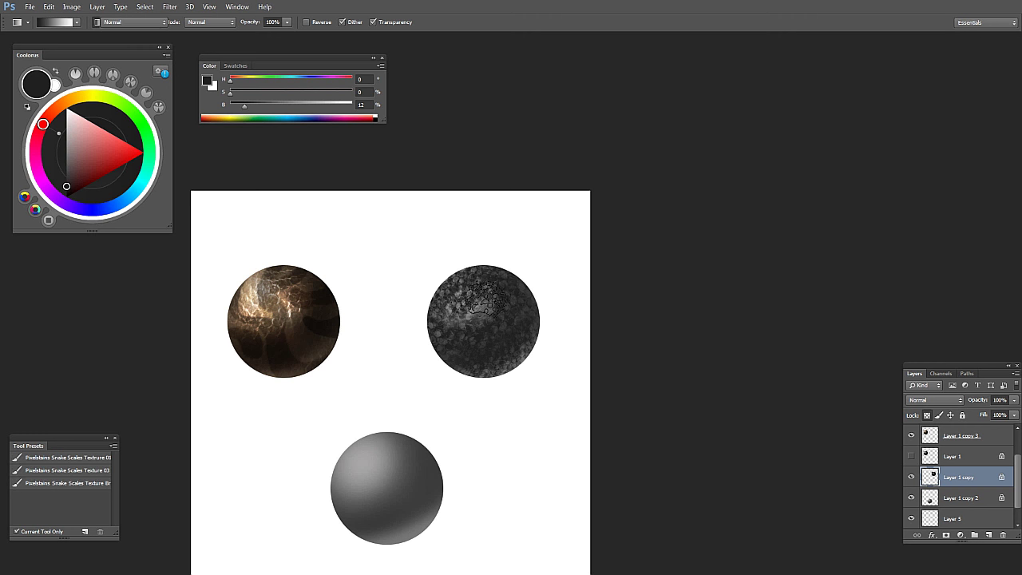
pyautogui.keyDown('alt'); pyautogui.click(497, 298); pyautogui.keyUp('alt')
pyautogui.moveTo(499, 295); pyautogui.dragTo(445, 342)
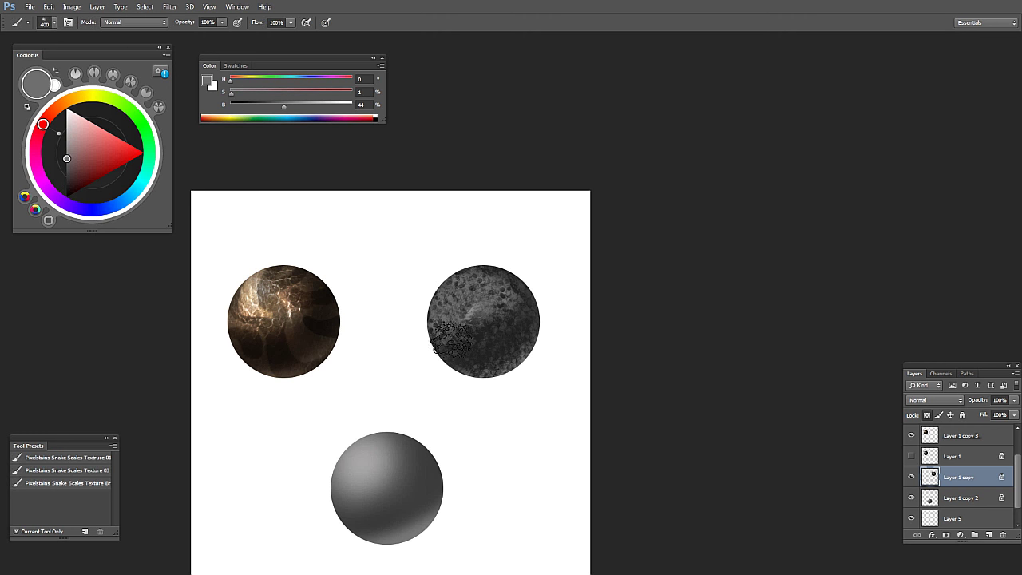
# Step: Reset the foreground colour to black and paint dark scales across the upper-right sphere with a larger brush
pyautogui.keyDown('alt'); pyautogui.click(480, 334); pyautogui.keyUp('alt')
pyautogui.moveTo(497, 294)
pyautogui.mouseDown()
pyautogui.moveTo(444, 321)
pyautogui.moveTo(448, 311)
pyautogui.moveTo(452, 350)
pyautogui.mouseUp()
pyautogui.press('d')
pyautogui.moveTo(492, 324); pyautogui.dragTo(515, 315)
pyautogui.hotkey('ctrl', 'alt', 'z')
pyautogui.hotkey('ctrl', 'alt', 'z')
pyautogui.press(']')
pyautogui.moveTo(445, 324); pyautogui.dragTo(523, 296)
pyautogui.press('[')
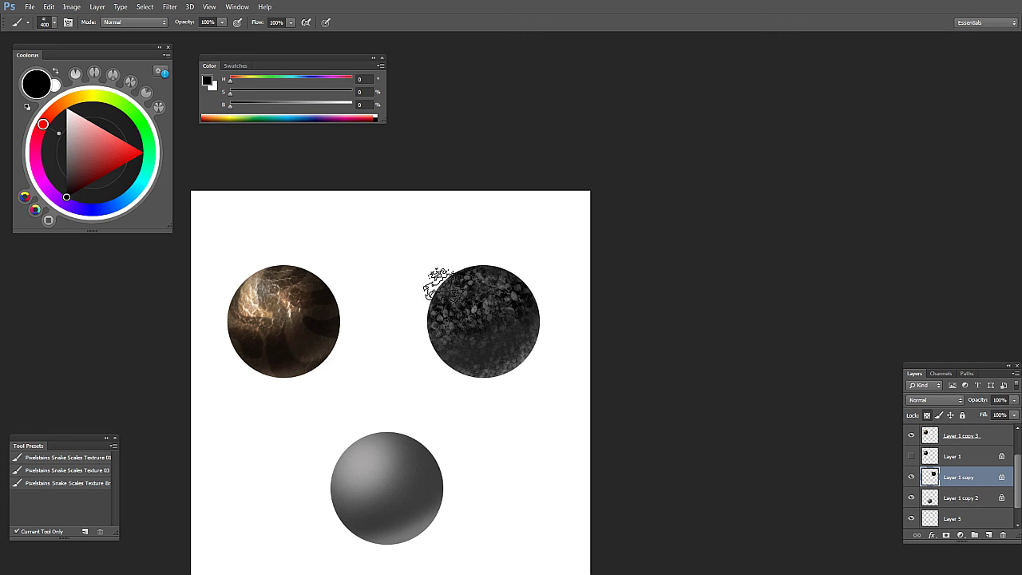
# Step: Paint 500 px black scales from the right side of the dark sphere toward its upper left
pyautogui.keyDown('alt'); pyautogui.click(506, 386); pyautogui.keyUp('alt')
pyautogui.keyDown('ctrl'); pyautogui.click(510, 378); pyautogui.keyUp('ctrl')
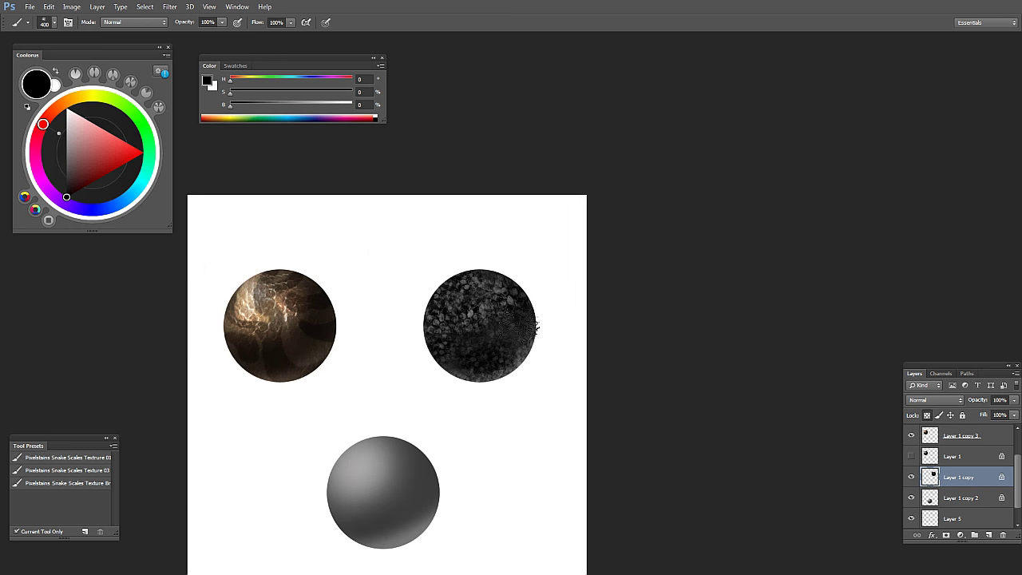
pyautogui.keyDown('alt'); pyautogui.click(465, 367); pyautogui.keyUp('alt')
pyautogui.keyDown('ctrl'); pyautogui.click(497, 357); pyautogui.keyUp('ctrl')
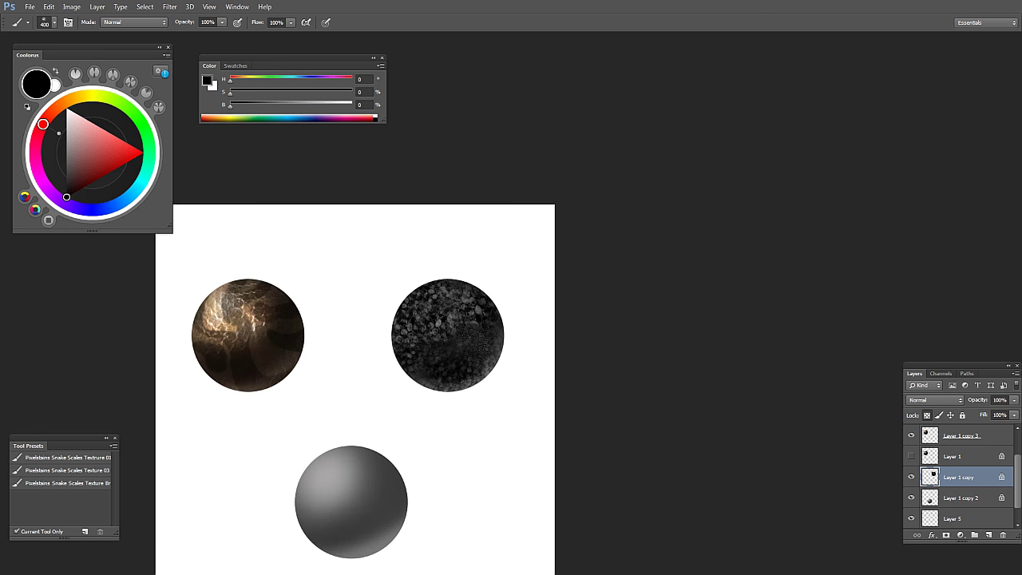
pyautogui.press(']')
pyautogui.moveTo(489, 338)
pyautogui.mouseDown()
pyautogui.moveTo(417, 322)
pyautogui.moveTo(433, 330)
pyautogui.moveTo(485, 280)
pyautogui.moveTo(455, 390)
pyautogui.moveTo(433, 307)
pyautogui.mouseUp()
# Step: Sample greys from the dark sphere and paint smaller 300 px scales on its left side
pyautogui.keyDown('alt'); pyautogui.click(432, 310); pyautogui.keyUp('alt')
pyautogui.keyDown('alt'); pyautogui.click(488, 275); pyautogui.keyUp('alt')
pyautogui.press('[')
pyautogui.keyDown('alt'); pyautogui.click(468, 329); pyautogui.keyUp('alt')
pyautogui.press('[')
pyautogui.keyDown('alt'); pyautogui.click(478, 310); pyautogui.keyUp('alt')
pyautogui.moveTo(414, 310)
pyautogui.mouseDown()
pyautogui.moveTo(474, 341)
pyautogui.moveTo(456, 305)
pyautogui.moveTo(426, 315)
pyautogui.moveTo(418, 345)
pyautogui.moveTo(418, 299)
pyautogui.moveTo(412, 379)
pyautogui.moveTo(467, 349)
pyautogui.moveTo(464, 249)
pyautogui.moveTo(417, 321)
pyautogui.mouseUp()
# Step: Sample a near-black tone and paint 600 px scales along the dark sphere's lower-left edge
pyautogui.press(']')
pyautogui.keyDown('alt'); pyautogui.click(474, 346); pyautogui.keyUp('alt')
pyautogui.press(']')
pyautogui.press(']')
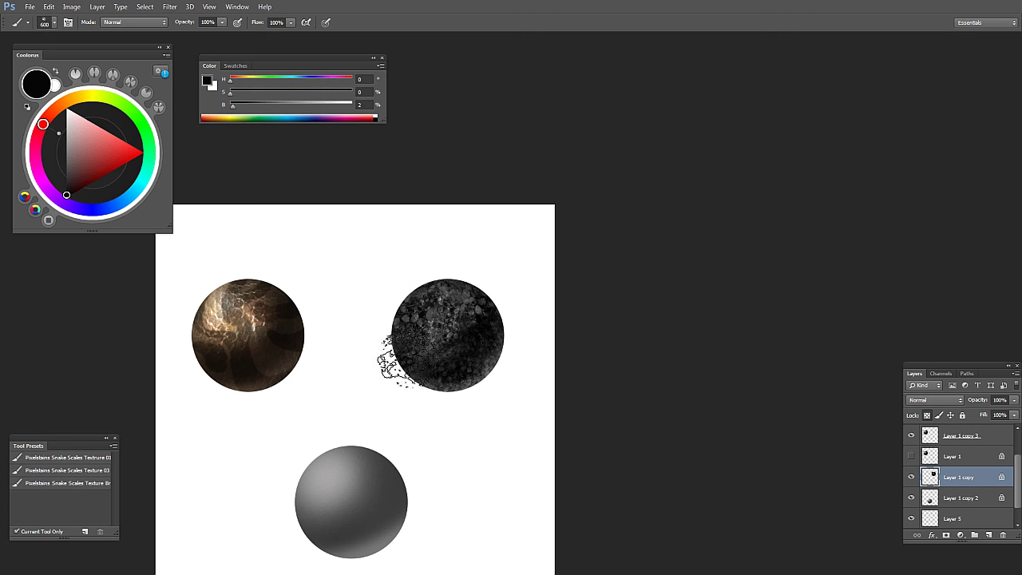
pyautogui.moveTo(396, 357); pyautogui.dragTo(408, 367)
pyautogui.keyDown('alt'); pyautogui.click(540, 347); pyautogui.keyUp('alt')
pyautogui.keyDown('alt'); pyautogui.click(541, 348); pyautogui.keyUp('alt')
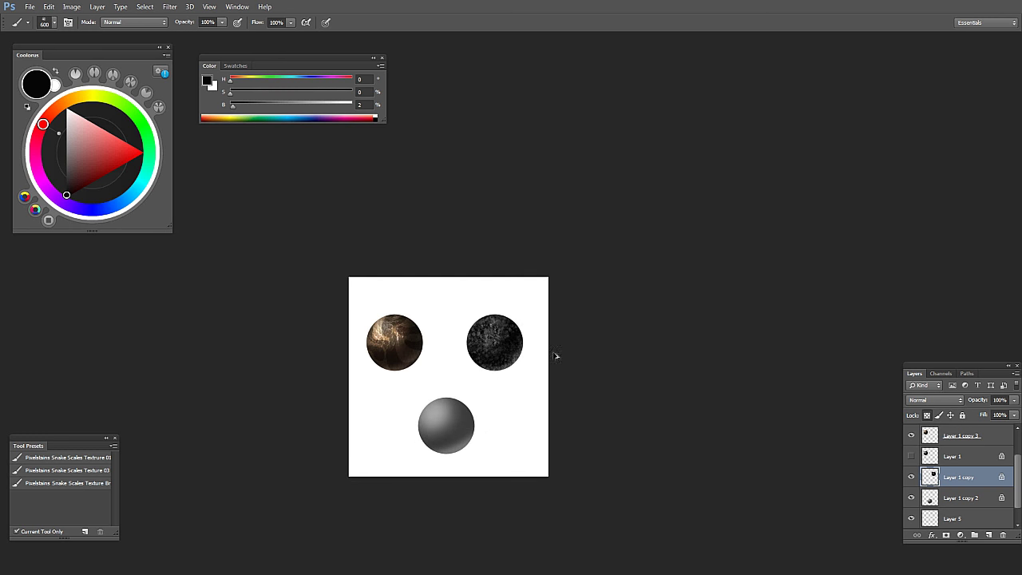
pyautogui.keyDown('ctrl'); pyautogui.click(544, 351); pyautogui.keyUp('ctrl')
pyautogui.keyDown('ctrl'); pyautogui.click(544, 350); pyautogui.keyUp('ctrl')
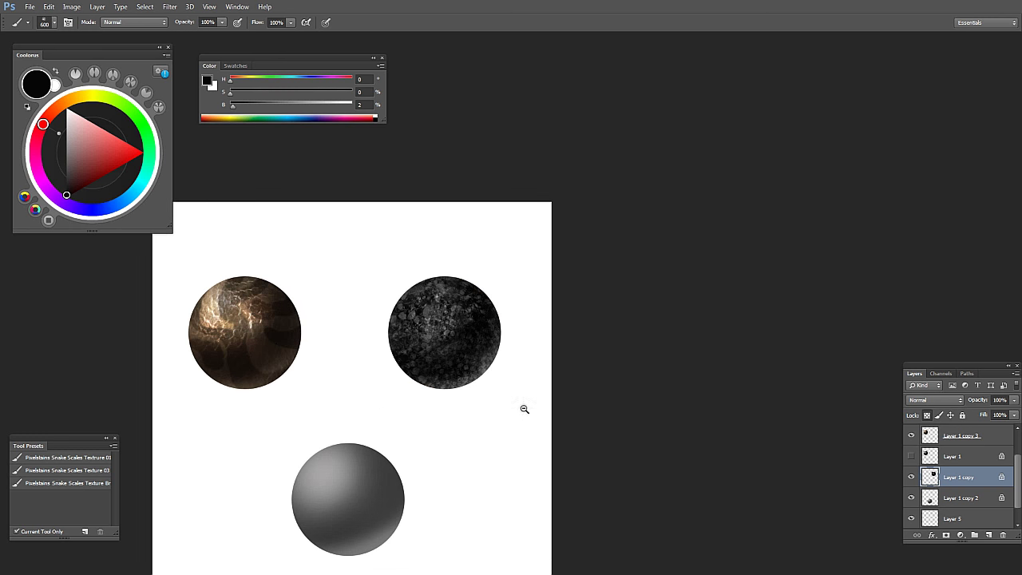
pyautogui.scroll(-1, 519, 403)
pyautogui.scroll(1, 506, 390)
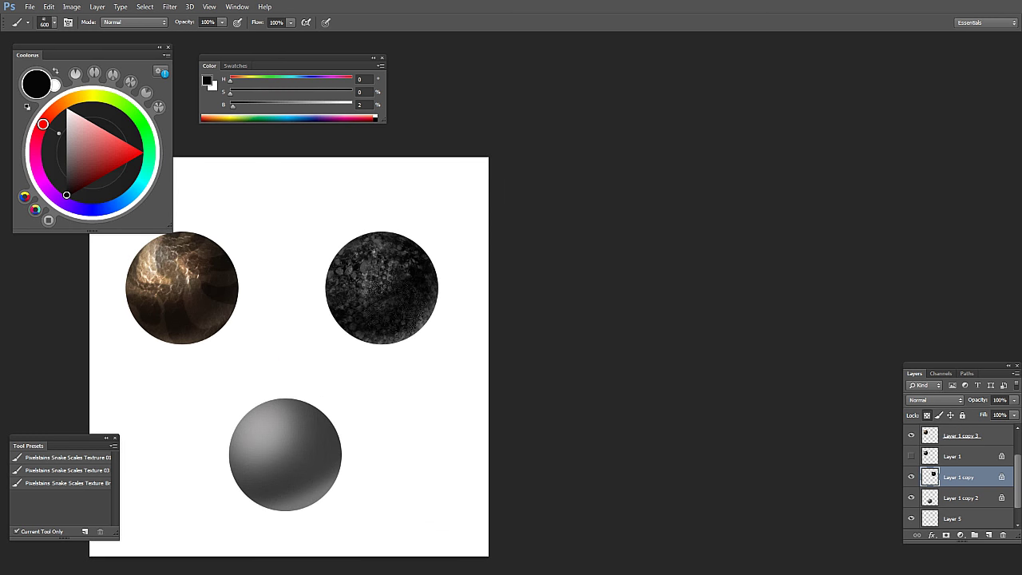
# Step: Switch to the Dodge tool at 700 px with the Highlights range and brush over the upper-right sphere
pyautogui.press('o')
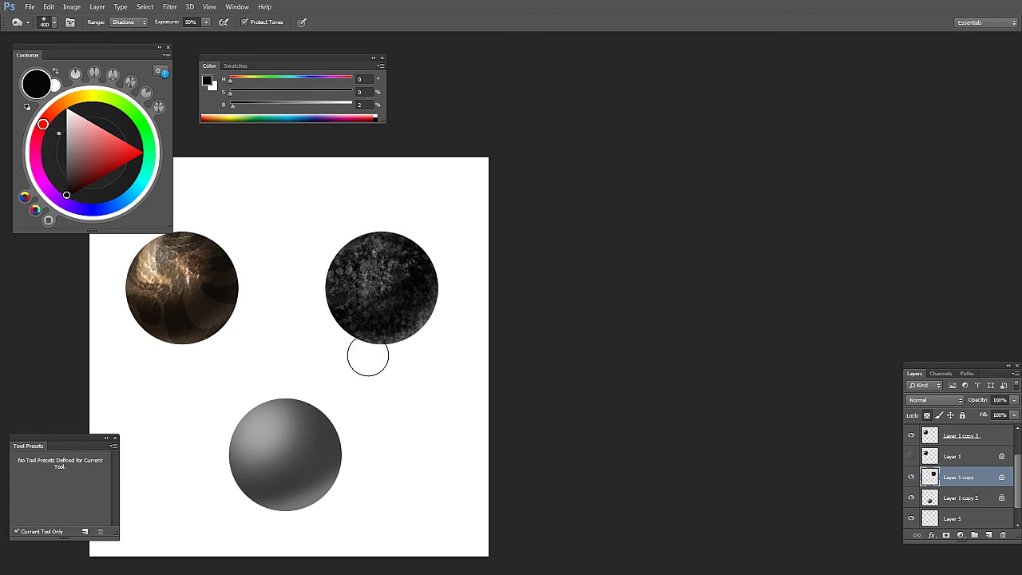
pyautogui.hotkey('shift', 'o')
pyautogui.hotkey('shift', 'o')
pyautogui.hotkey('shift', 'o')
pyautogui.hotkey('shift', 'o')
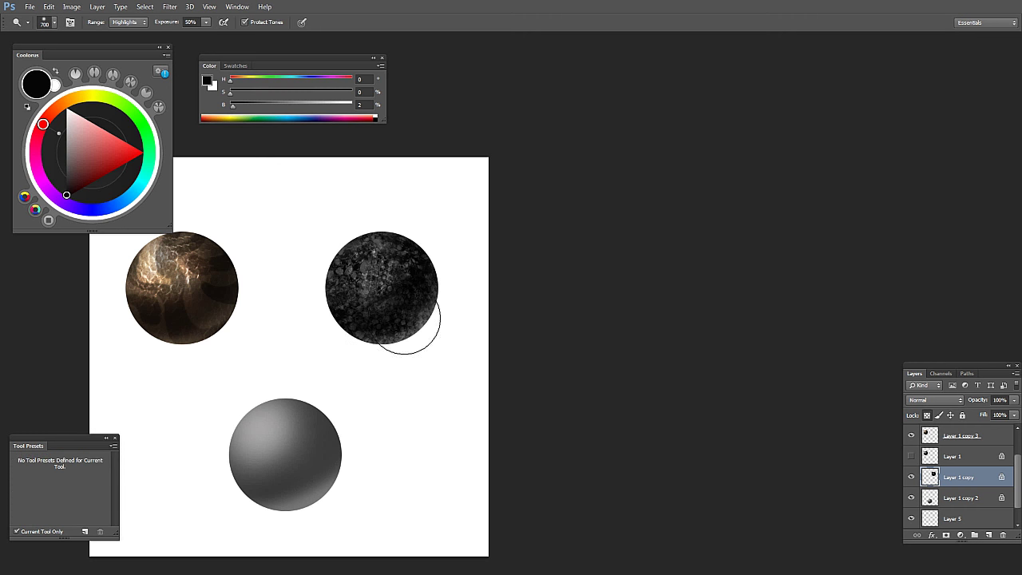
pyautogui.hotkey('shift', 'o')
pyautogui.moveTo(347, 250)
pyautogui.mouseDown()
pyautogui.moveTo(345, 297)
pyautogui.moveTo(358, 246)
pyautogui.moveTo(314, 293)
pyautogui.mouseUp()
pyautogui.moveTo(376, 300); pyautogui.dragTo(386, 320)
# Step: Set the Dodge range to Shadows and lighten the upper middle of the scaled sphere with a 500 px brush
pyautogui.click(128, 22)
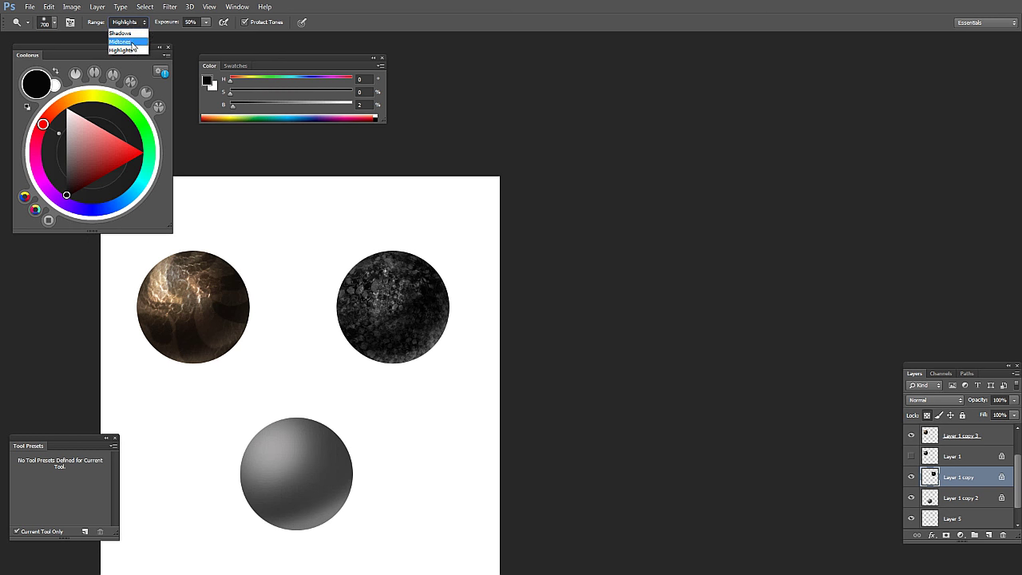
pyautogui.click(124, 31)
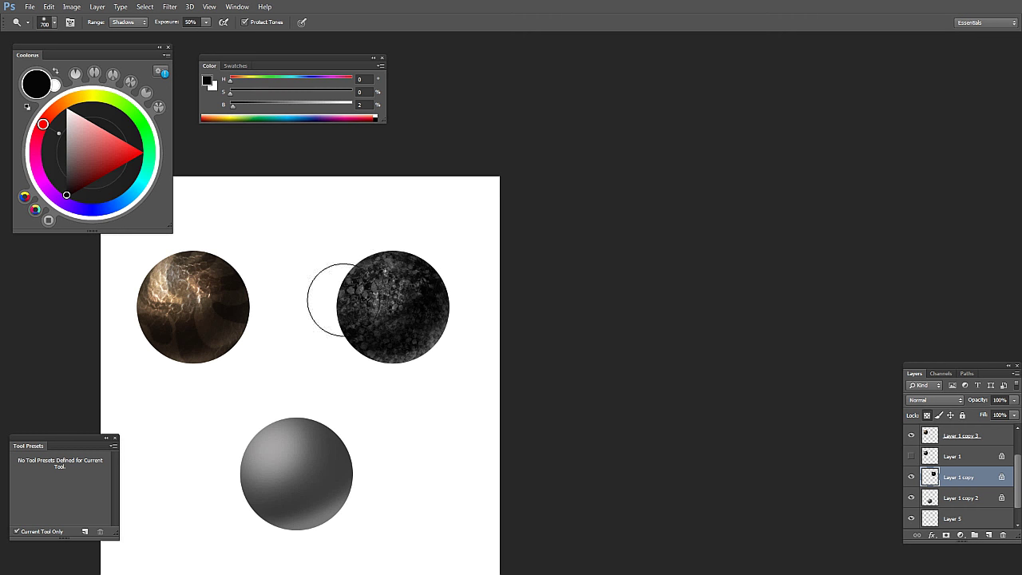
pyautogui.press('[')
pyautogui.press('[')
pyautogui.moveTo(393, 271)
pyautogui.mouseDown()
pyautogui.moveTo(373, 310)
pyautogui.moveTo(404, 258)
pyautogui.moveTo(385, 278)
pyautogui.mouseUp()
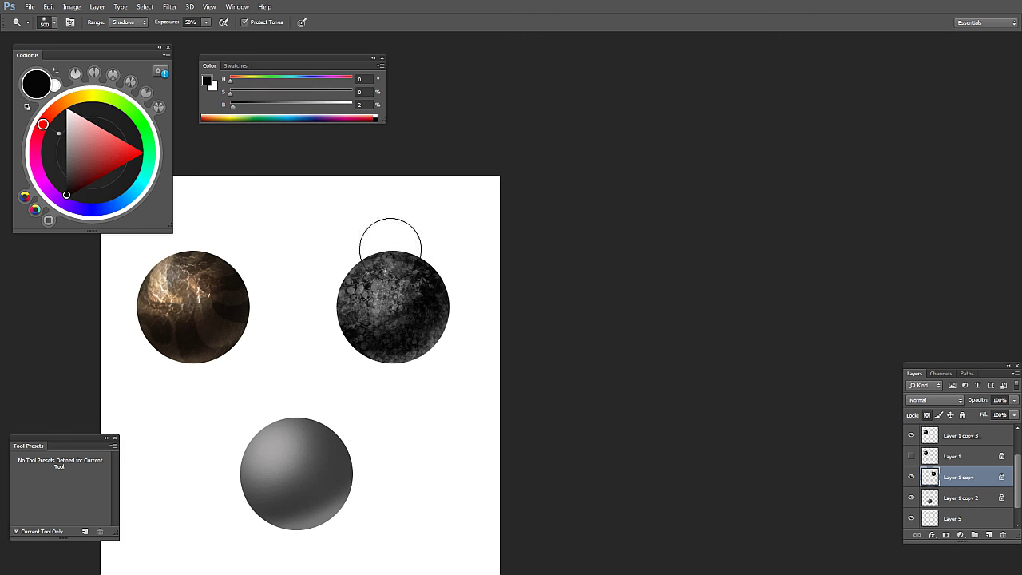
# Step: Dodge the scaled sphere's lit area with the Highlights range at 600 px and compare before and after
pyautogui.click(126, 22)
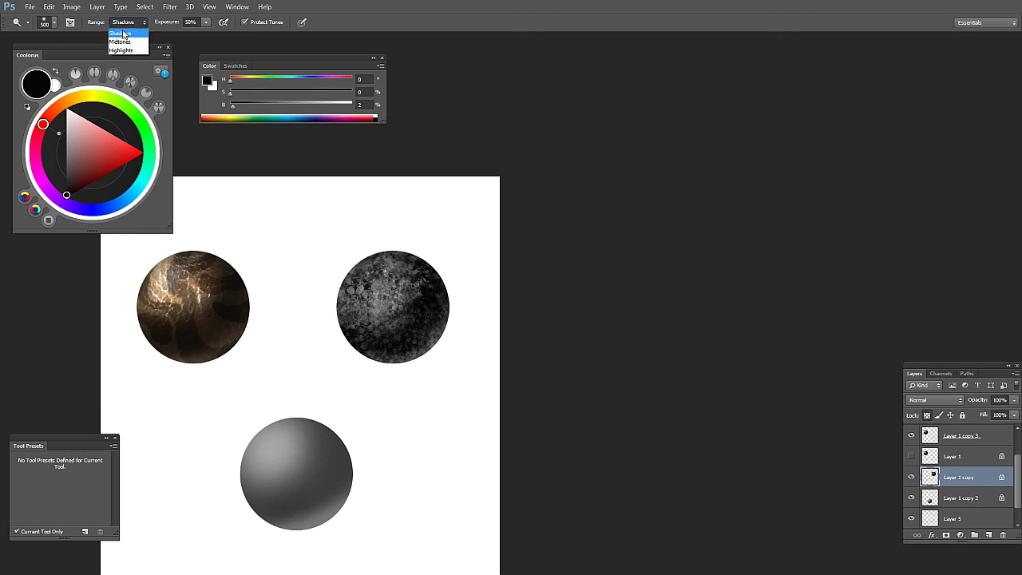
pyautogui.click(124, 47)
pyautogui.press(']')
pyautogui.moveTo(387, 275); pyautogui.dragTo(377, 286)
pyautogui.hotkey('ctrl', 'z')
pyautogui.hotkey('ctrl', 'z')
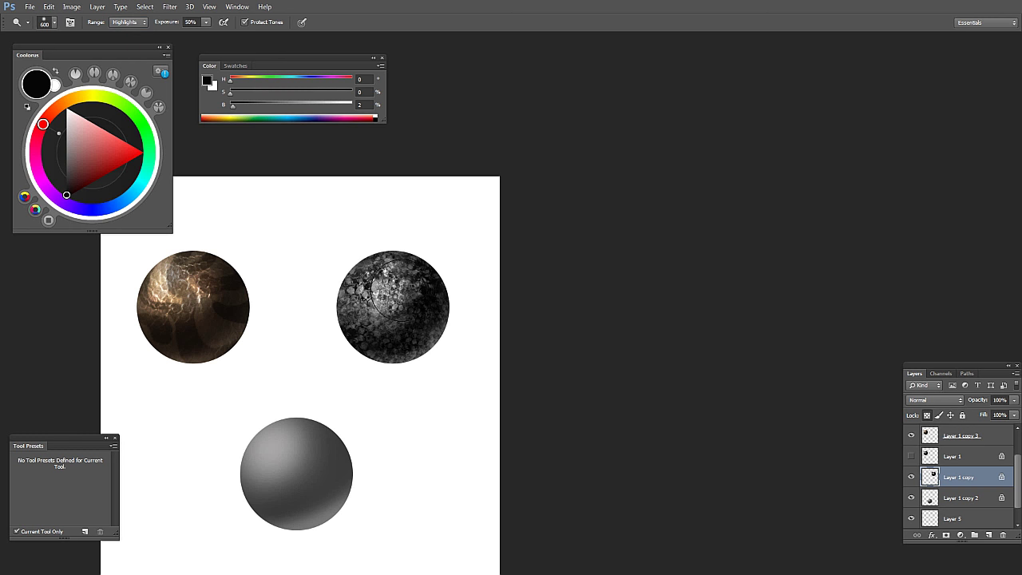
pyautogui.keyDown('alt'); pyautogui.click(375, 325); pyautogui.keyUp('alt')
pyautogui.keyDown('alt'); pyautogui.click(391, 323); pyautogui.keyUp('alt')
pyautogui.keyDown('ctrl'); pyautogui.click(391, 320); pyautogui.keyUp('ctrl')
pyautogui.keyDown('ctrl'); pyautogui.click(363, 298); pyautogui.keyUp('ctrl')
# Step: Switch to the Burn tool, set its range to Midtones, and darken parts of the scaled sphere
pyautogui.press('[')
pyautogui.press('[')
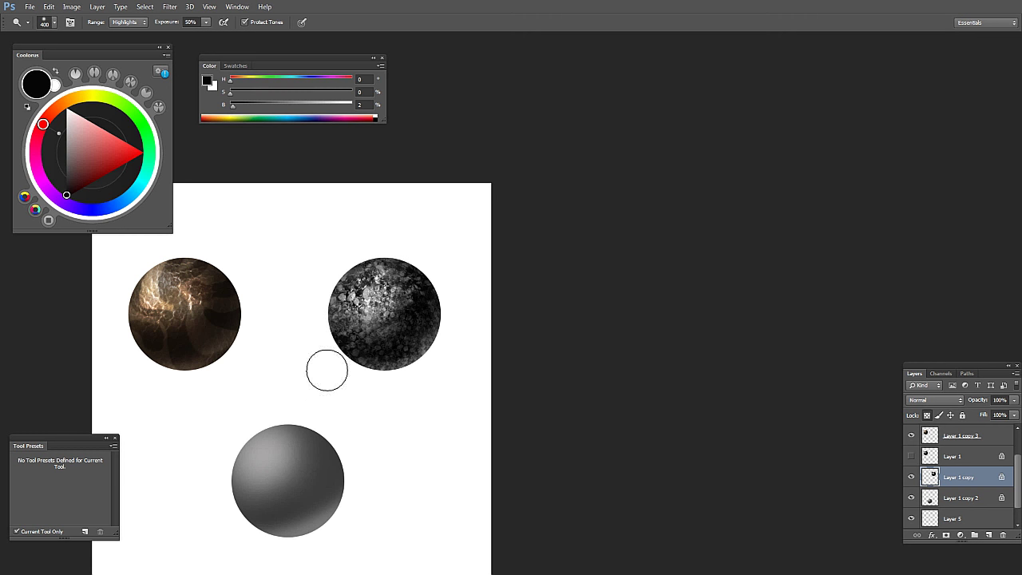
pyautogui.click(131, 22)
pyautogui.click(573, 188)
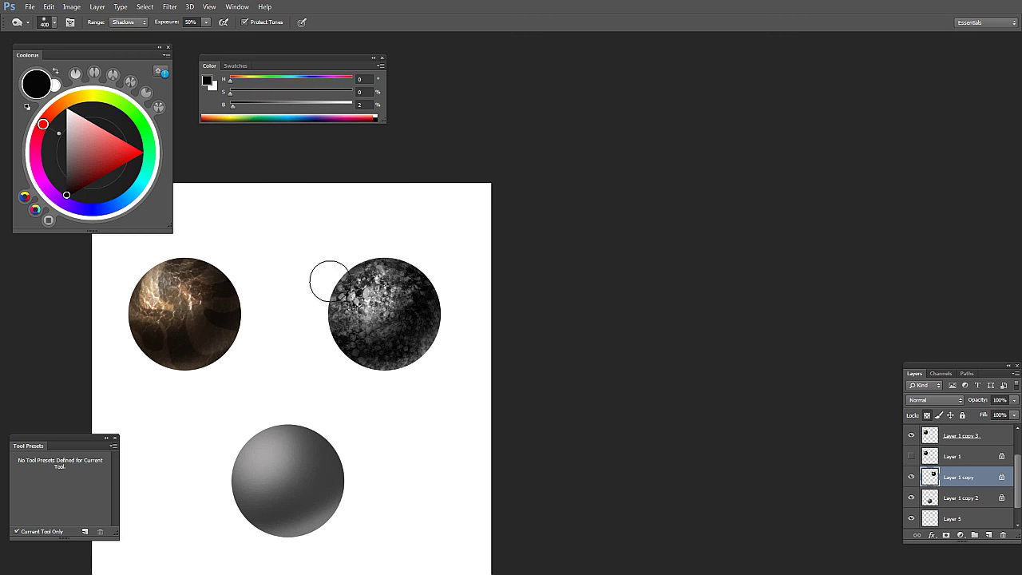
pyautogui.click(133, 25)
pyautogui.click(123, 42)
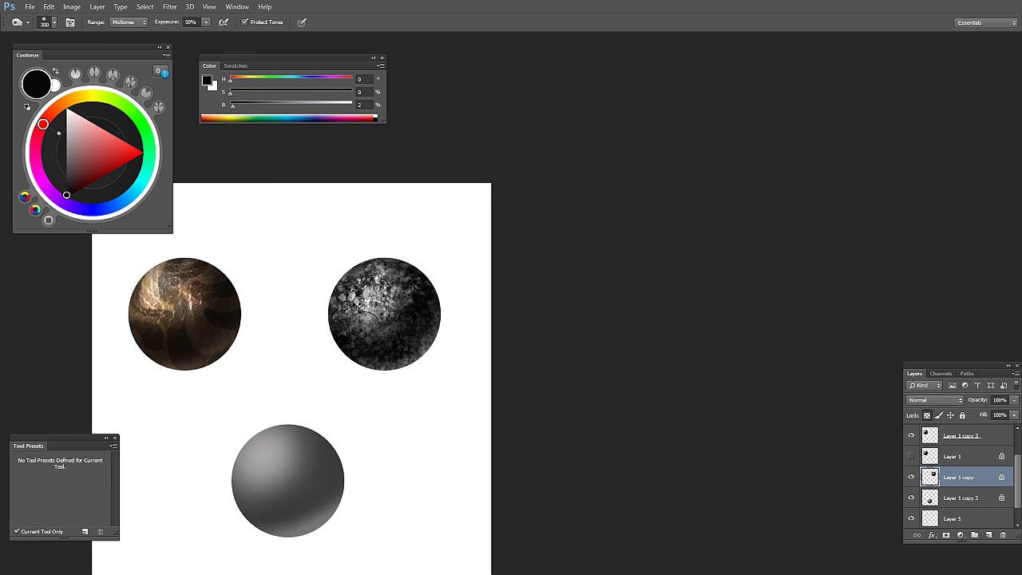
pyautogui.press(']')
# Step: Examine the scaled upper-right sphere's contrast from near and far
pyautogui.keyDown('ctrl'); pyautogui.keyDown('alt'); pyautogui.click(447, 274); pyautogui.keyUp('alt'); pyautogui.keyUp('ctrl')
pyautogui.keyDown('ctrl'); pyautogui.keyDown('alt'); pyautogui.click(447, 274); pyautogui.keyUp('alt'); pyautogui.keyUp('ctrl')
pyautogui.keyDown('ctrl'); pyautogui.click(461, 291); pyautogui.keyUp('ctrl')
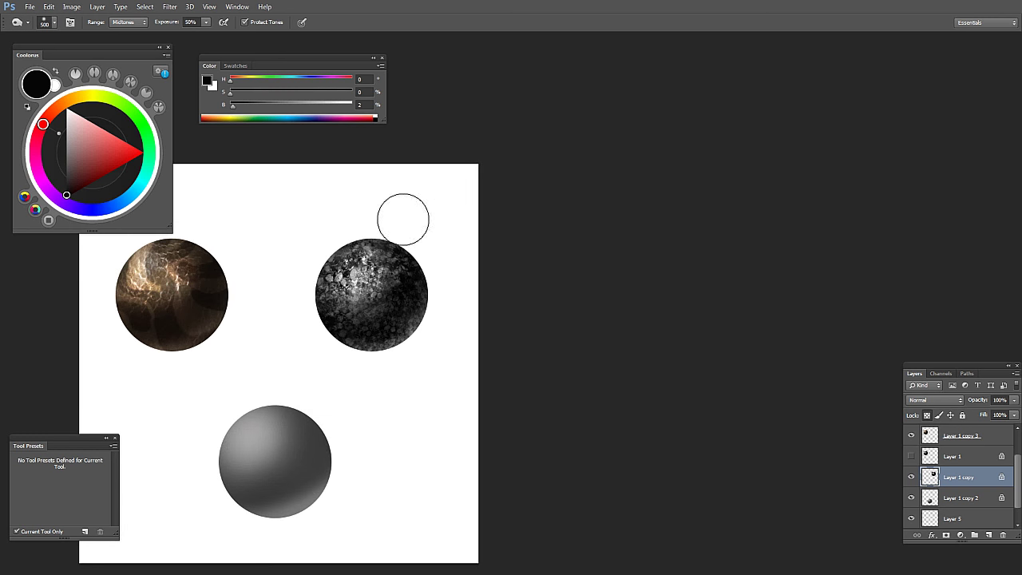
pyautogui.keyDown('alt'); pyautogui.click(434, 268); pyautogui.keyUp('alt')
pyautogui.hotkey('ctrl', 'shift', 'h')
pyautogui.hotkey('ctrl', 'shift', 'h')
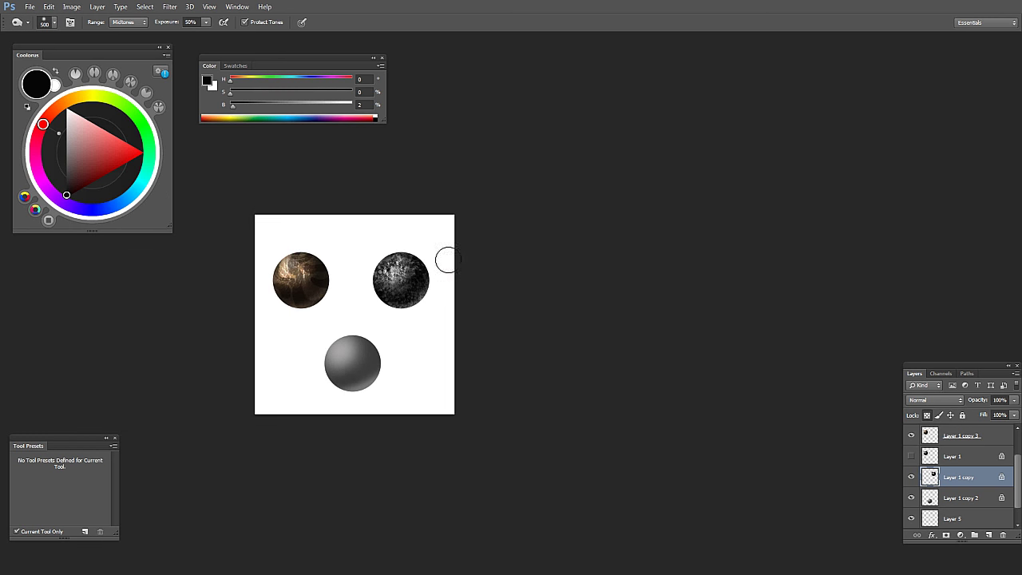
pyautogui.keyDown('ctrl'); pyautogui.click(434, 280); pyautogui.keyUp('ctrl')
pyautogui.keyDown('ctrl'); pyautogui.click(434, 280); pyautogui.keyUp('ctrl')
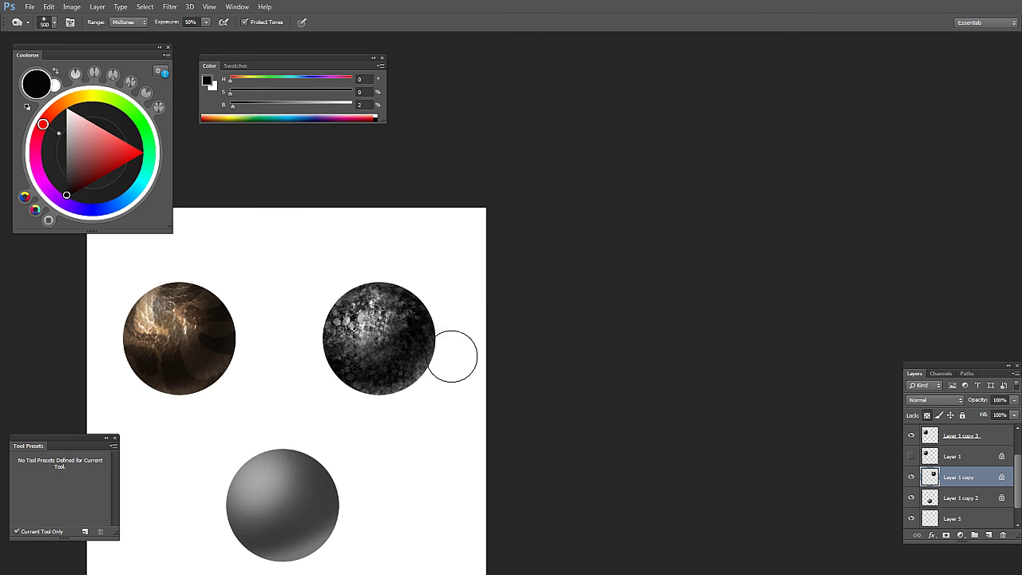
# Step: Colorize the upper-right scaled sphere with Hue/Saturation at Hue 15 and Saturation 25
pyautogui.hotkey('ctrl', 'u')
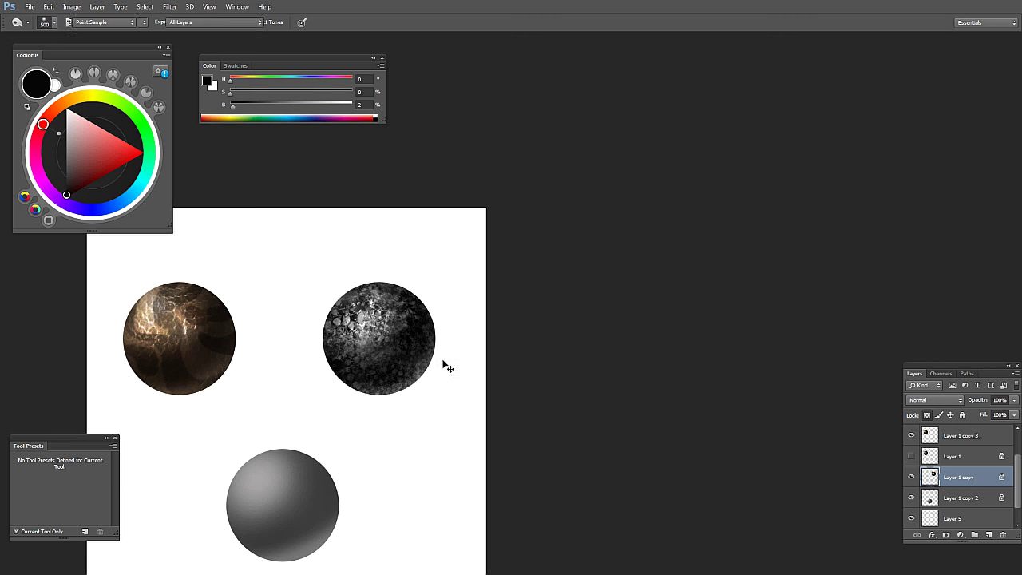
pyautogui.click(713, 305)
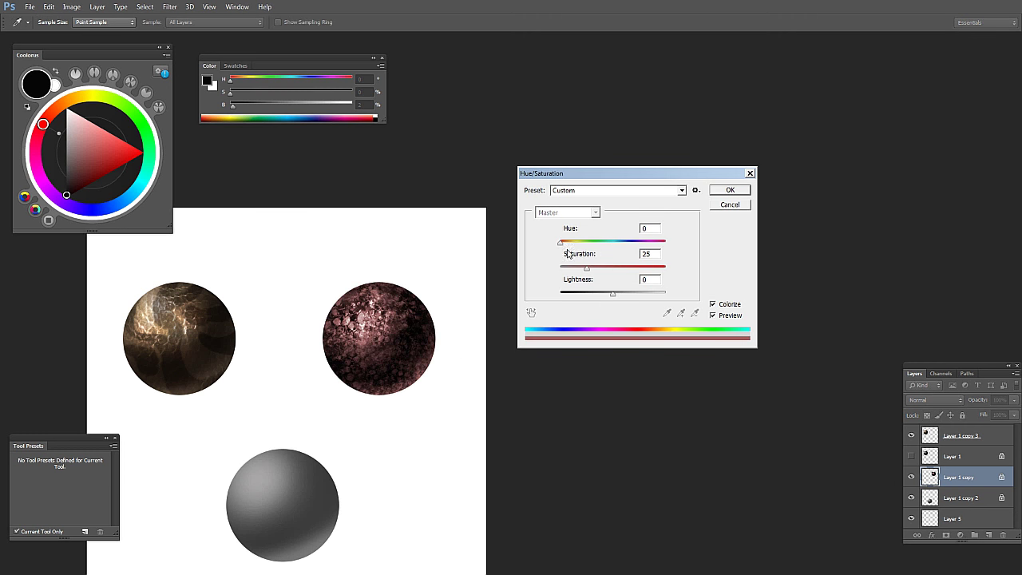
pyautogui.moveTo(561, 242); pyautogui.dragTo(579, 245)
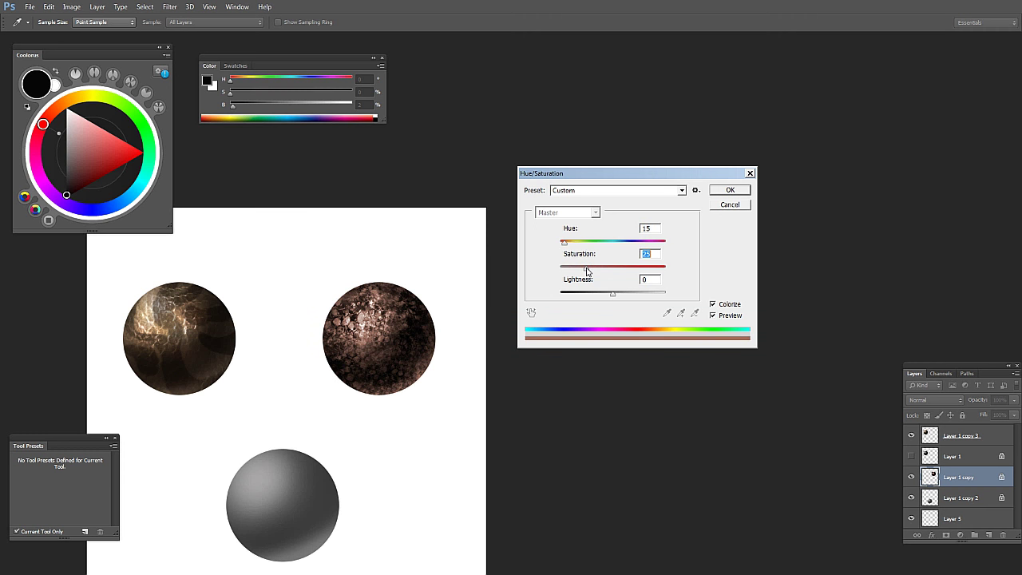
pyautogui.click(730, 190)
# Step: Warm the scaled sphere's highlights with Color Balance, setting Cyan/Red to +5 and Yellow/Blue to -22
pyautogui.moveTo(447, 315); pyautogui.dragTo(472, 296)
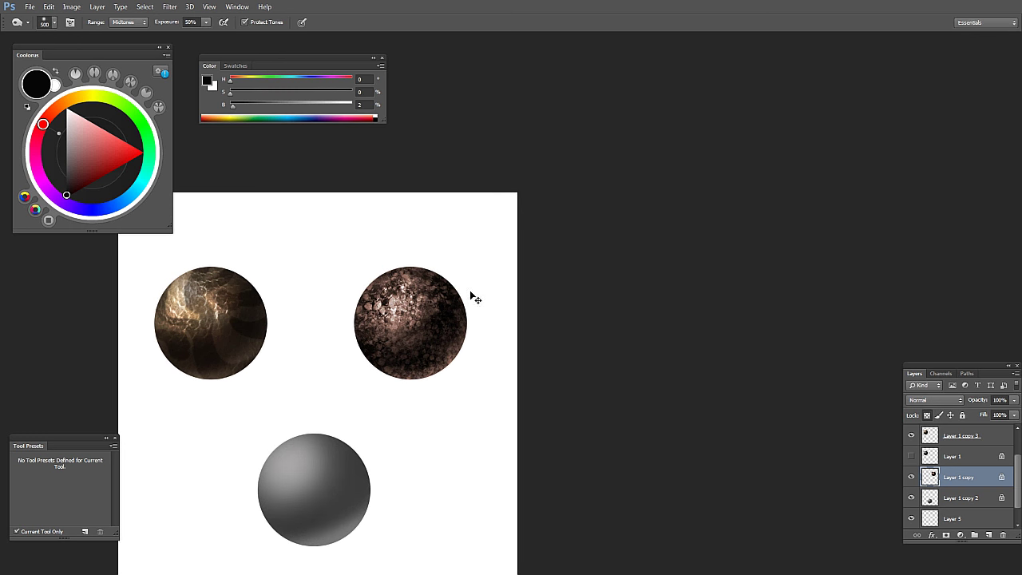
pyautogui.hotkey('ctrl', 'b')
pyautogui.moveTo(491, 216); pyautogui.dragTo(479, 217)
pyautogui.moveTo(493, 159); pyautogui.dragTo(609, 202)
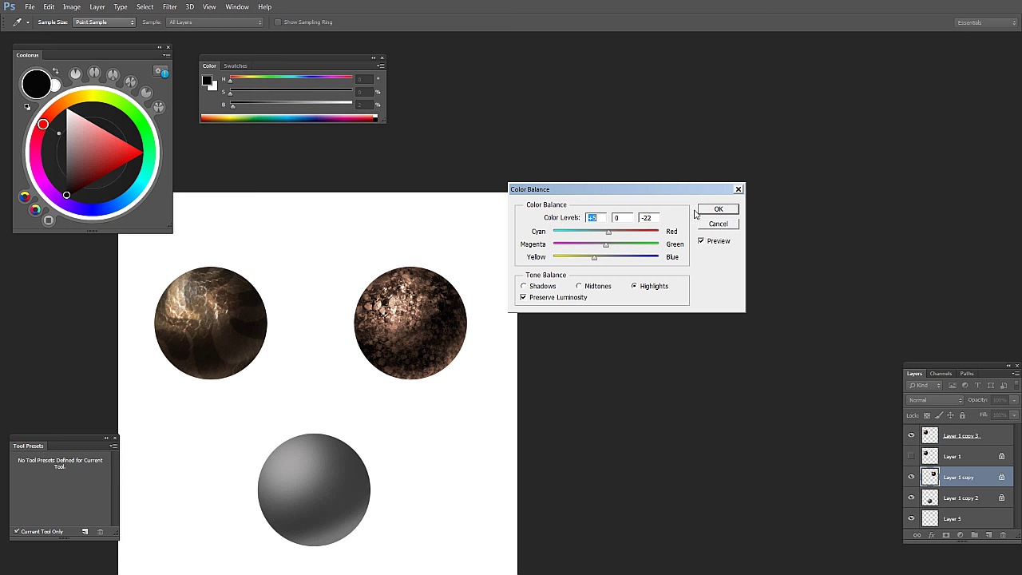
pyautogui.click(719, 209)
# Step: Brighten the scaled sphere with Levels, raising the midtone input to 1.35 and lowering the white input
pyautogui.press('o')
pyautogui.scroll(-2, 483, 345)
pyautogui.scroll(2, 467, 342)
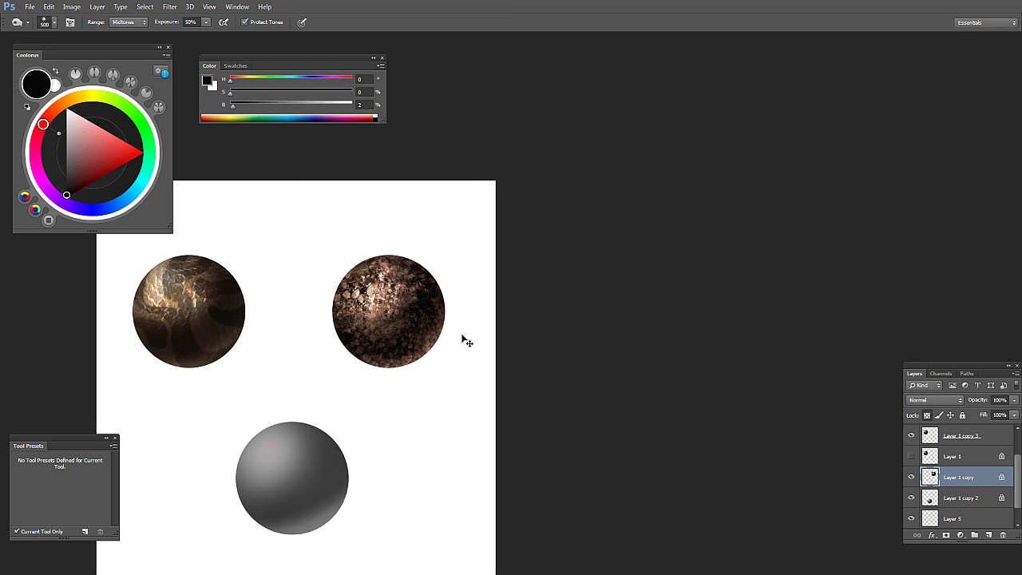
pyautogui.hotkey('ctrl', 'l')
pyautogui.moveTo(501, 125); pyautogui.dragTo(622, 189)
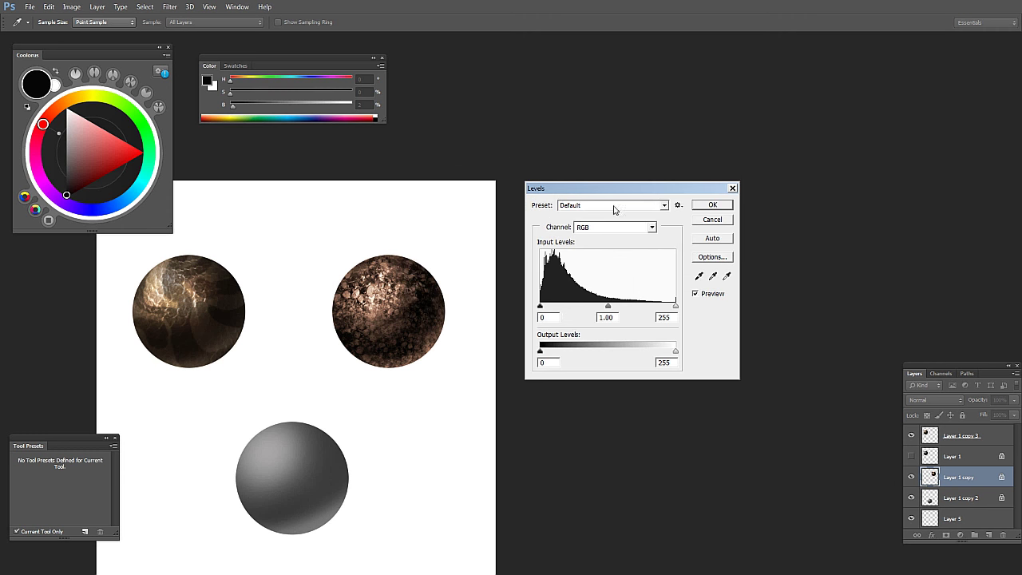
pyautogui.moveTo(610, 311); pyautogui.dragTo(600, 311)
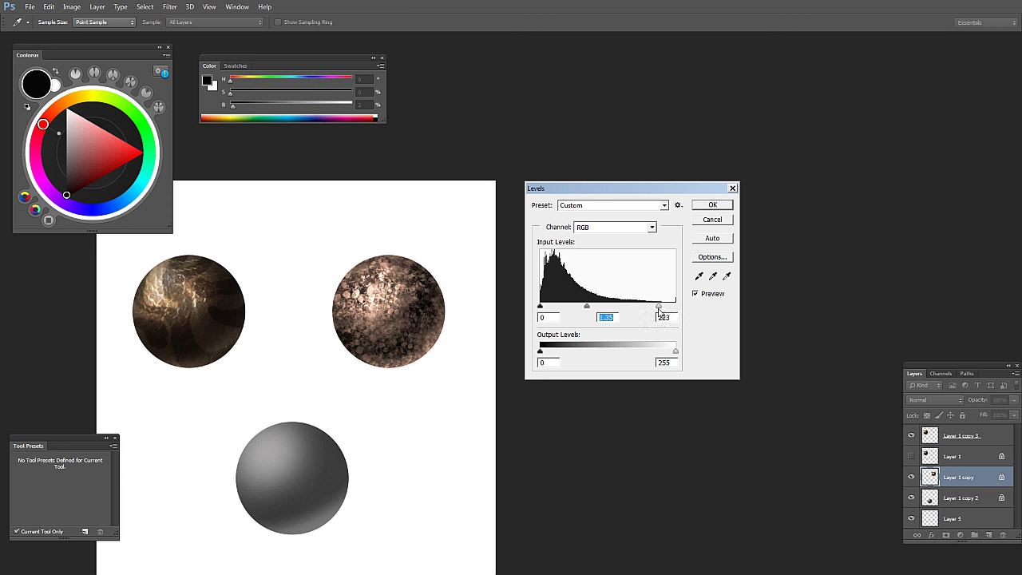
pyautogui.moveTo(661, 310); pyautogui.dragTo(672, 310)
pyautogui.click(712, 204)
# Step: Darken the shaded side of the scaled sphere with the Burn tool at 500 px on Midtones
pyautogui.hotkey('ctrl', '-')
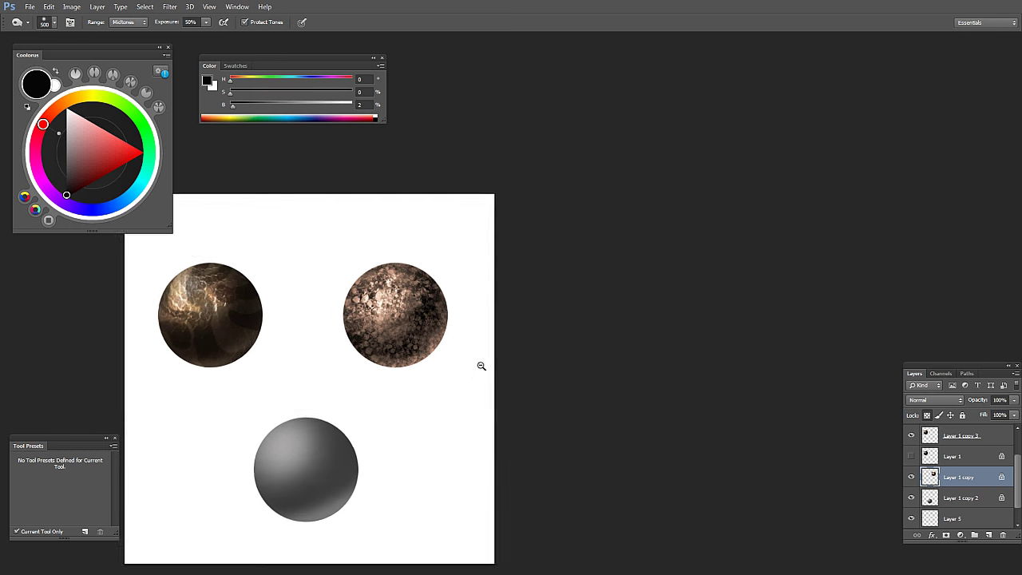
pyautogui.press('F2')
pyautogui.press('F2')
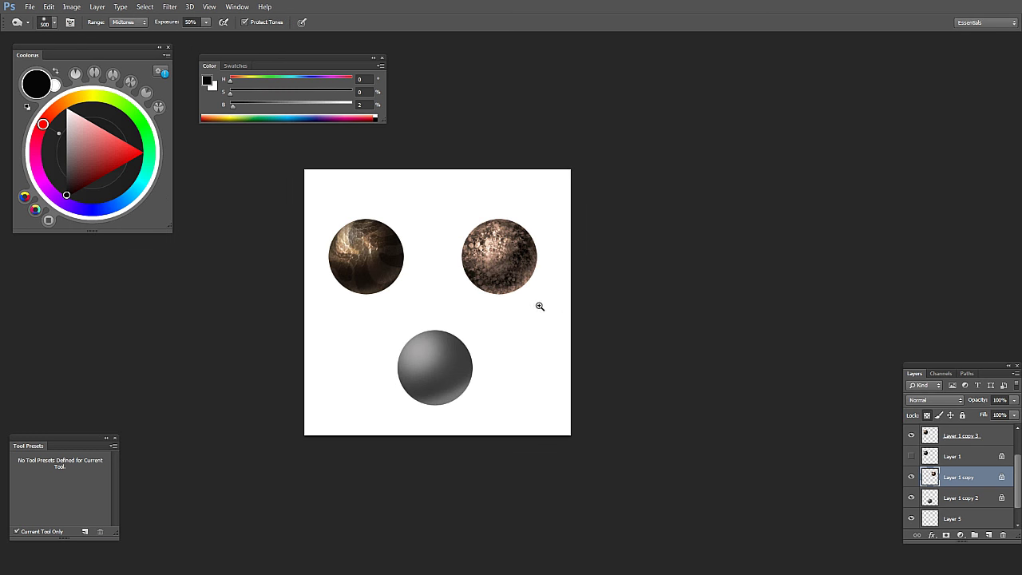
pyautogui.keyDown('ctrl'); pyautogui.click(539, 307); pyautogui.keyUp('ctrl')
pyautogui.moveTo(525, 323); pyautogui.dragTo(495, 412)
pyautogui.moveTo(471, 239); pyautogui.dragTo(472, 247)
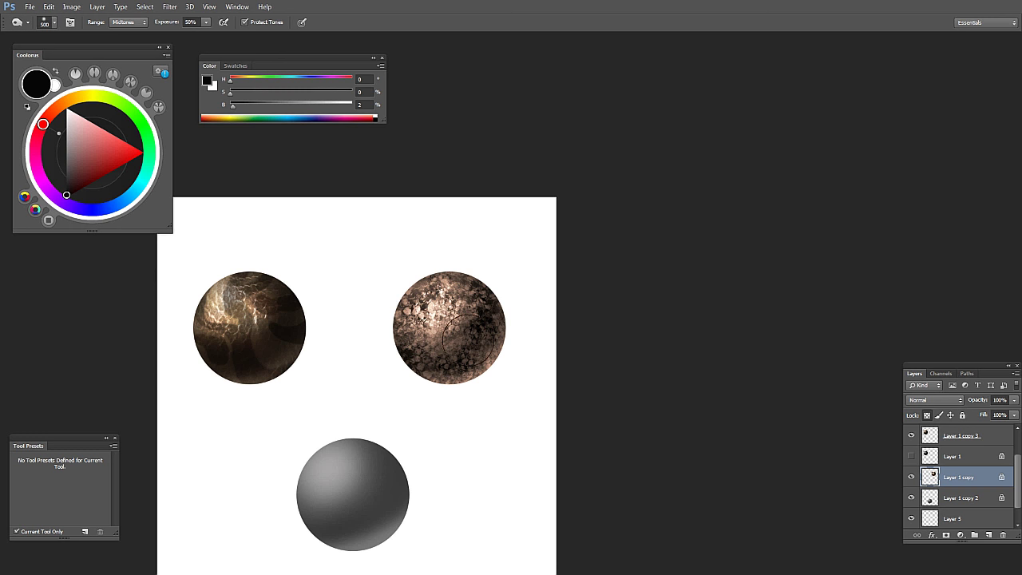
pyautogui.moveTo(465, 339); pyautogui.dragTo(455, 341)
pyautogui.hotkey('ctrl', '+')
# Step: Compare the scaled sphere's layer hidden and shown, and add a new empty layer above it
pyautogui.press('g')
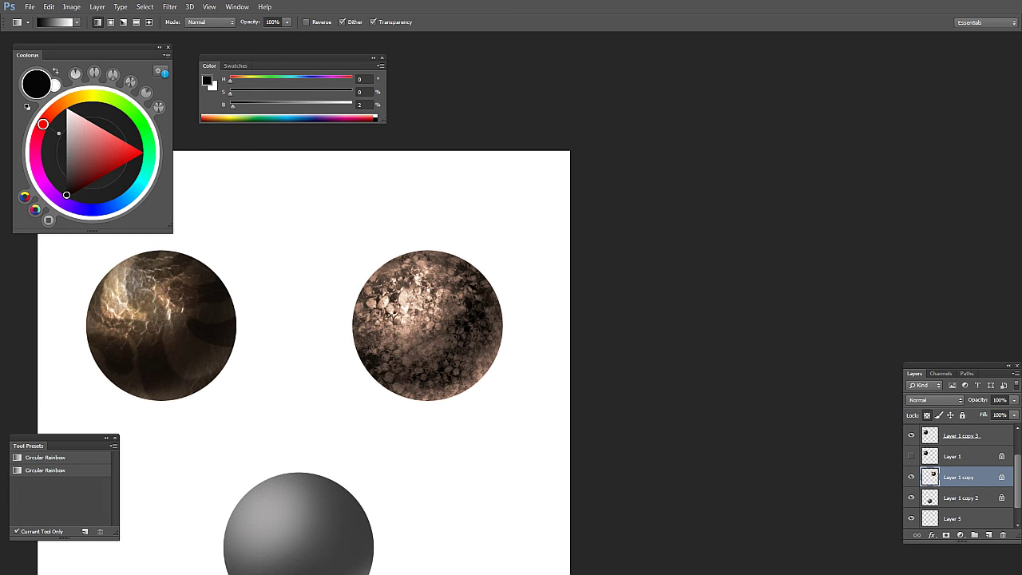
pyautogui.click(909, 483)
pyautogui.click(909, 482)
pyautogui.click(989, 535)
pyautogui.keyDown('ctrl'); pyautogui.click(495, 285); pyautogui.keyUp('ctrl')
pyautogui.click(518, 221)
# Step: Raise the saturation of the scaled sphere's layer, Layer 1 copy, by +5
pyautogui.click(953, 502)
pyautogui.hotkey('ctrl', 'u')
pyautogui.moveTo(613, 267); pyautogui.dragTo(637, 273)
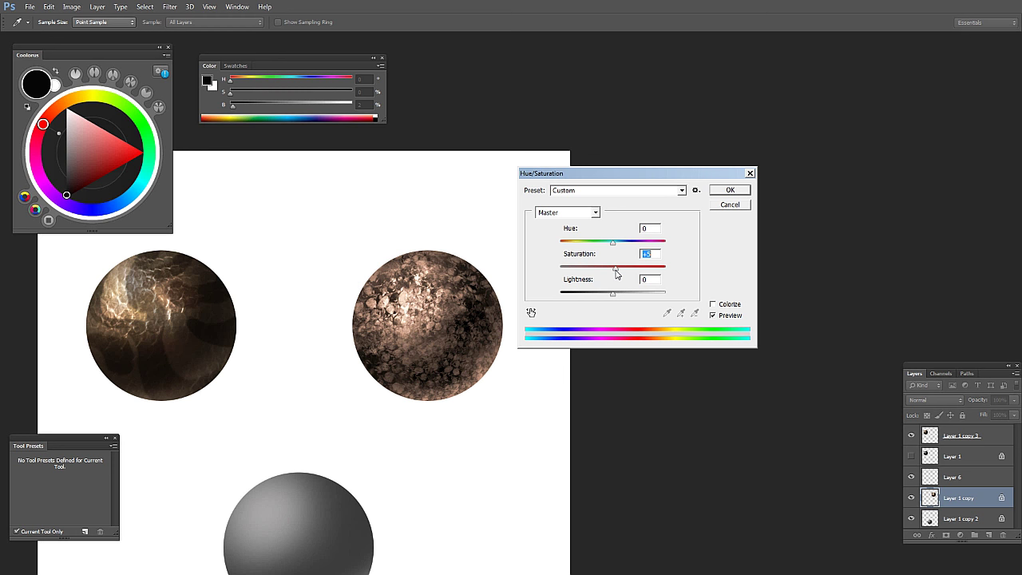
pyautogui.click(743, 192)
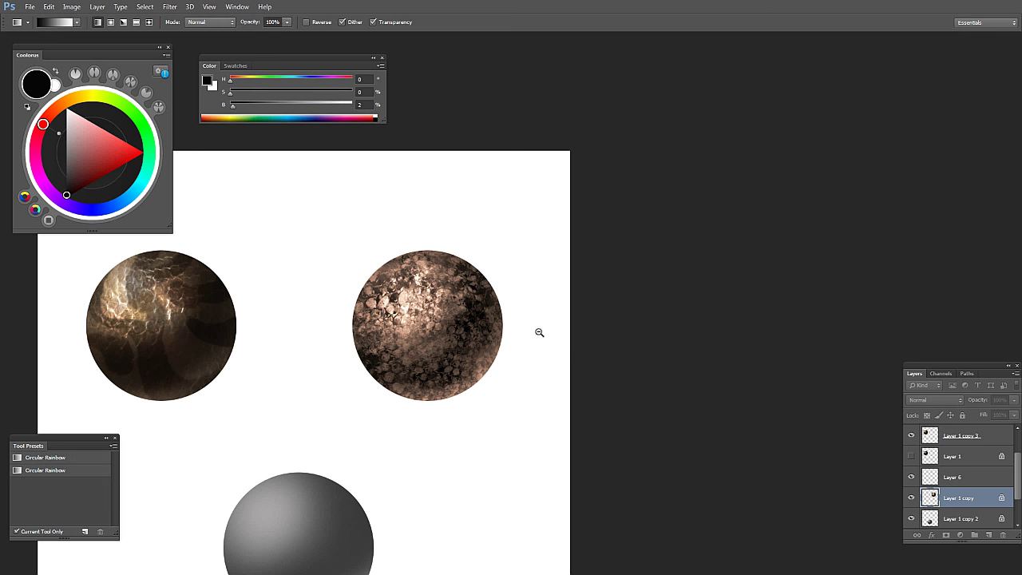
# Step: Add a new layer directly above Layer 1 copy and clip it to the scaled sphere
pyautogui.keyDown('ctrl'); pyautogui.keyDown('alt'); pyautogui.click(543, 348); pyautogui.keyUp('alt'); pyautogui.keyUp('ctrl')
pyautogui.keyDown('ctrl'); pyautogui.keyDown('alt'); pyautogui.click(543, 347); pyautogui.keyUp('alt'); pyautogui.keyUp('ctrl')
pyautogui.moveTo(533, 361); pyautogui.dragTo(741, 438)
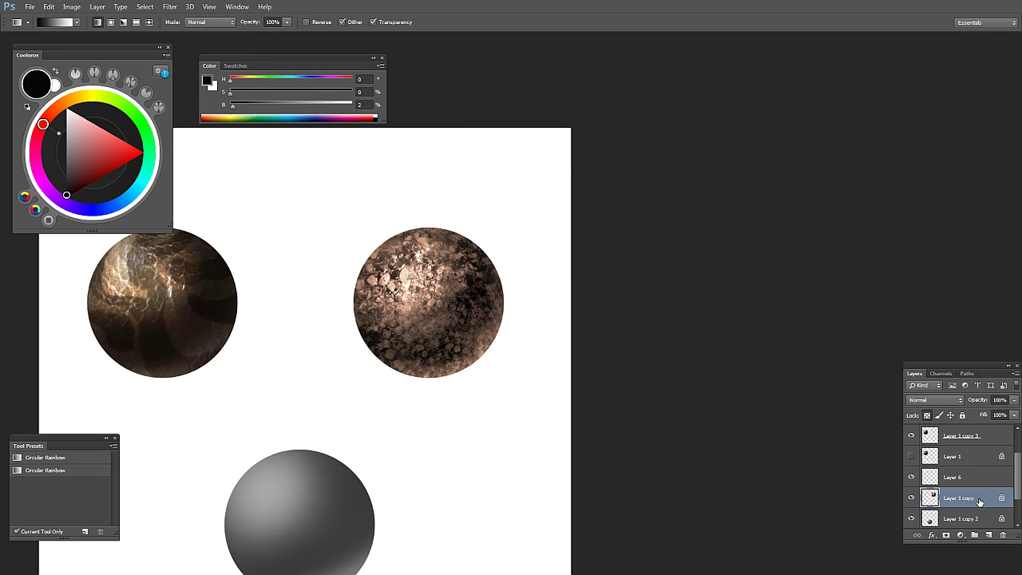
pyautogui.press('o')
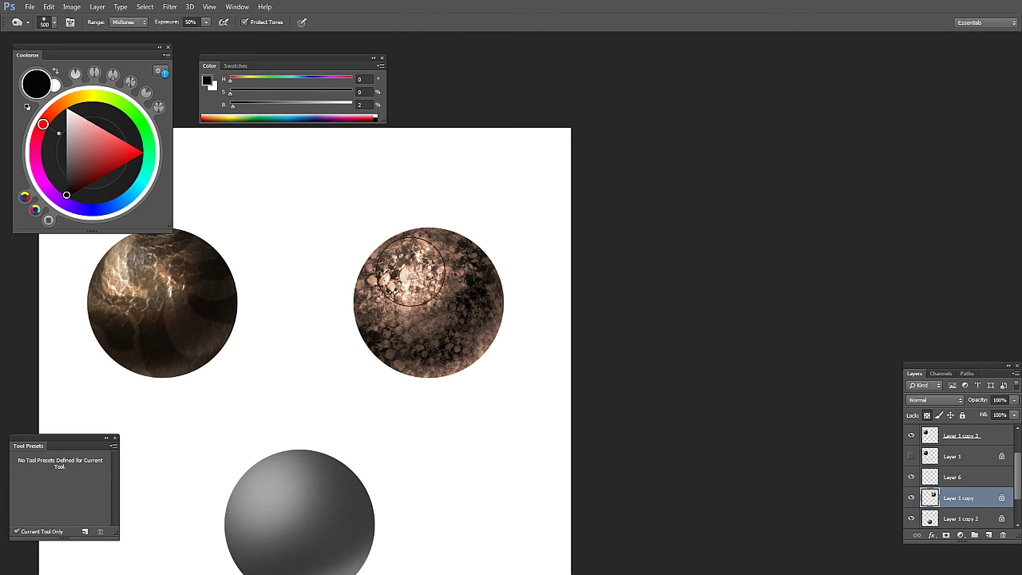
pyautogui.click(989, 534)
pyautogui.keyDown('alt'); pyautogui.click(979, 506); pyautogui.keyUp('alt')
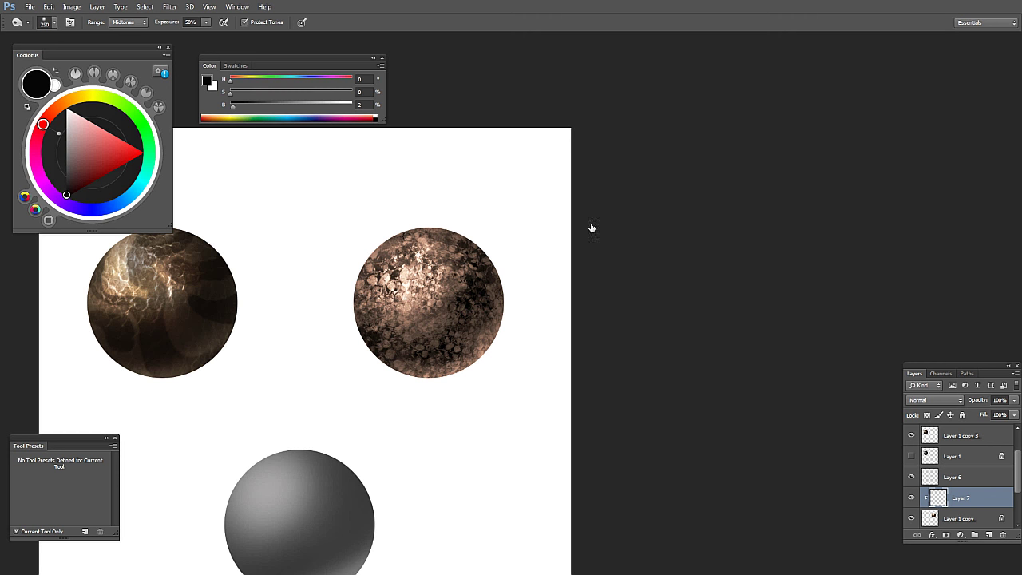
# Step: Set the clipped layer to Color Dodge with Blend Clipped Layers as Group and Transparency Shapes Layer off
pyautogui.hotkey('ctrl', 'alt', 'b')
pyautogui.click(704, 263)
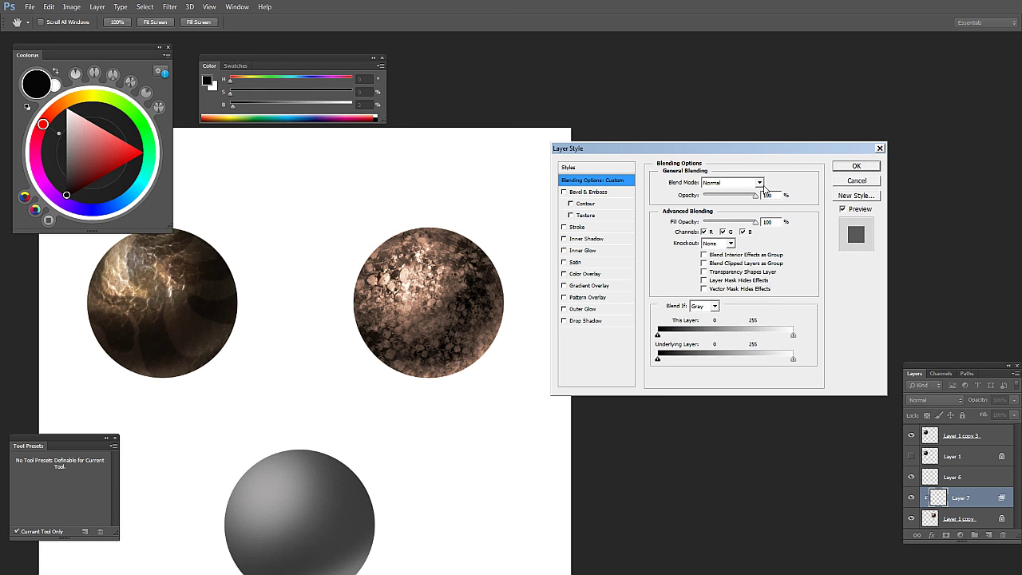
pyautogui.click(743, 182)
pyautogui.click(731, 281)
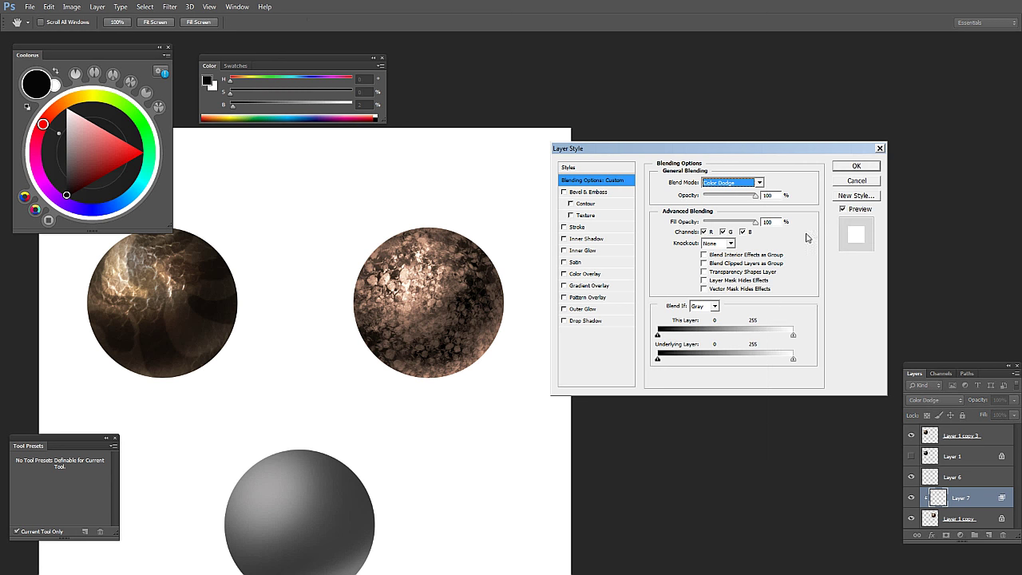
pyautogui.click(857, 167)
# Step: Choose the 900 px snake scale brush, reduce it to 300 px, and pick an orange at H 25, S 66, B 78
pyautogui.press('b')
pyautogui.rightClick(415, 270)
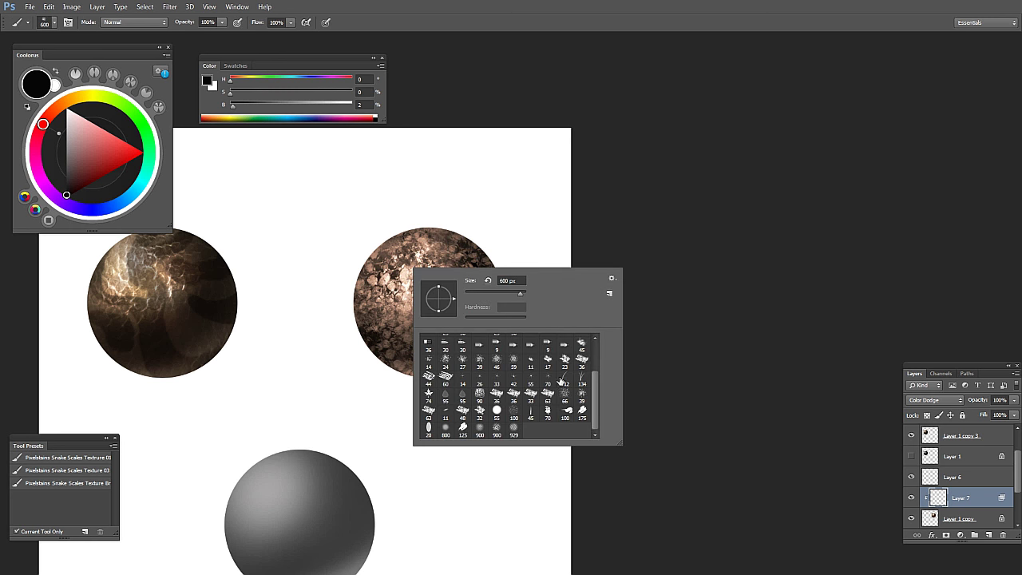
pyautogui.doubleClick(498, 430)
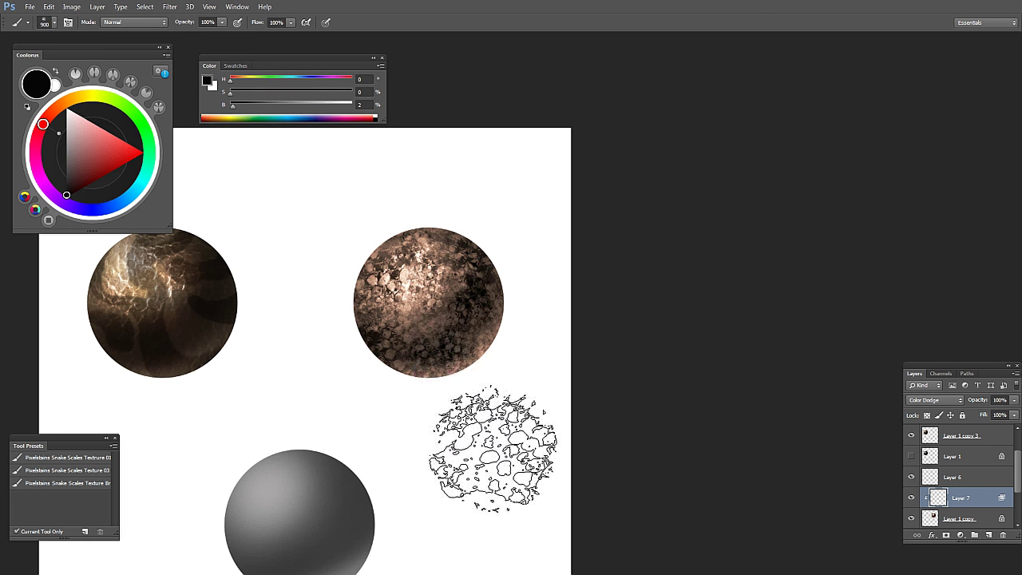
pyautogui.click(83, 96)
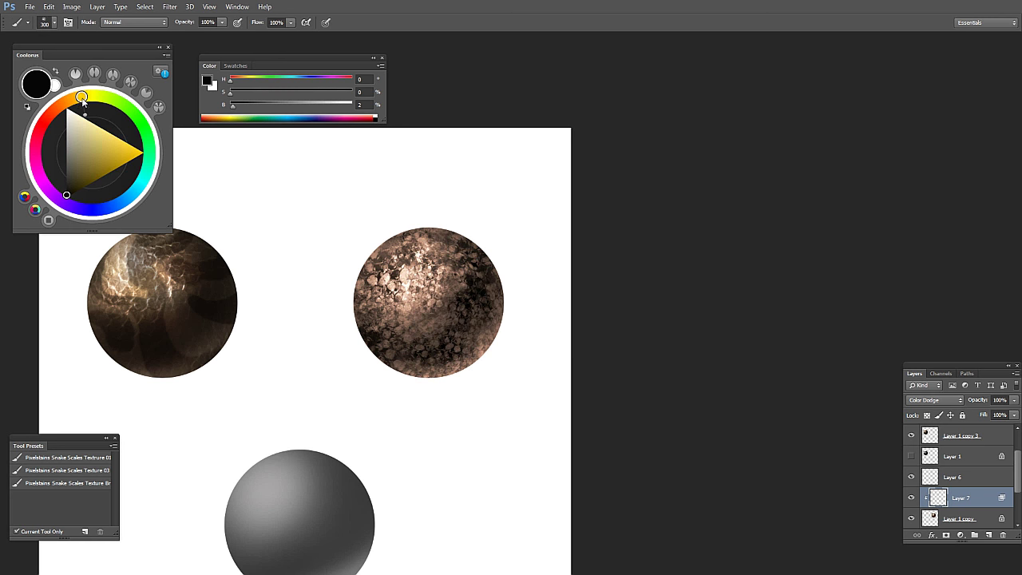
pyautogui.moveTo(79, 100); pyautogui.dragTo(61, 105)
pyautogui.click(89, 159)
pyautogui.click(107, 151)
# Step: Try painting orange scale highlights on the upper-right sphere at full opacity, enlarging the brush to 500 px
pyautogui.click(434, 264)
pyautogui.press(']')
pyautogui.press(']')
pyautogui.click(394, 315)
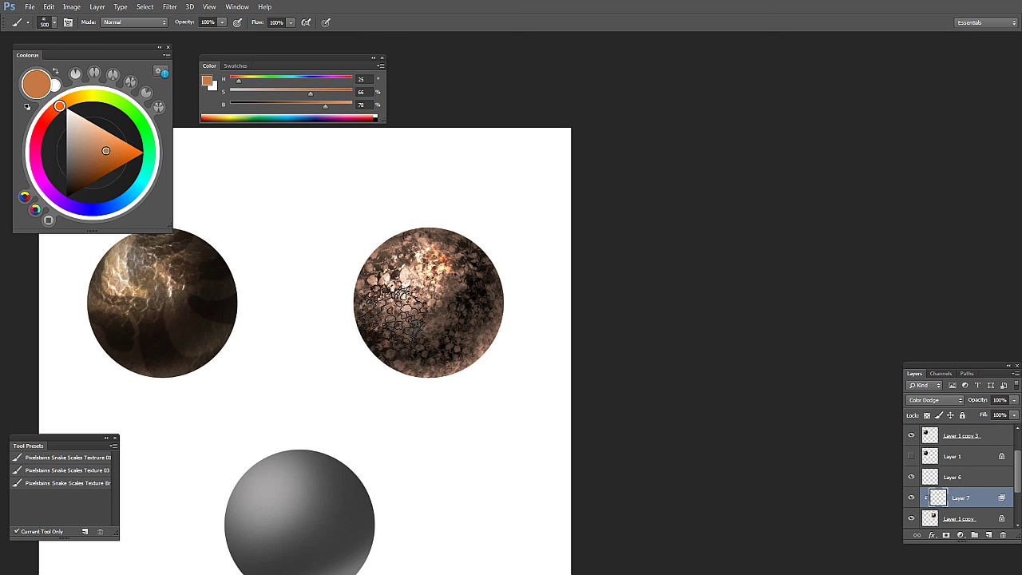
pyautogui.hotkey('ctrl', 'z')
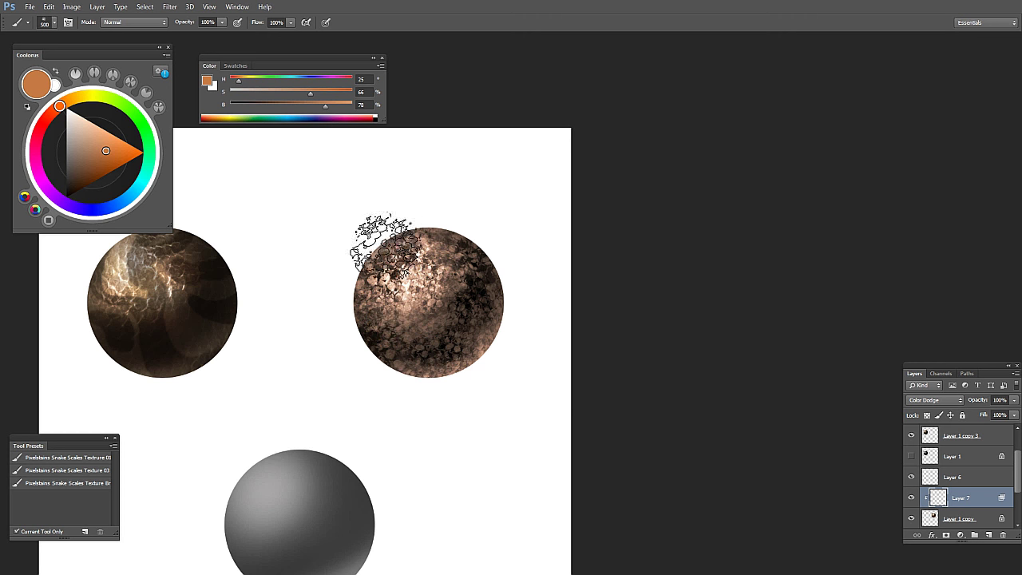
# Step: Set the brush opacity to 33% and paint orange scale highlights over the sphere's lit area, reducing the brush to 300 px
pyautogui.press('4')
pyautogui.press('3')
pyautogui.press('3')
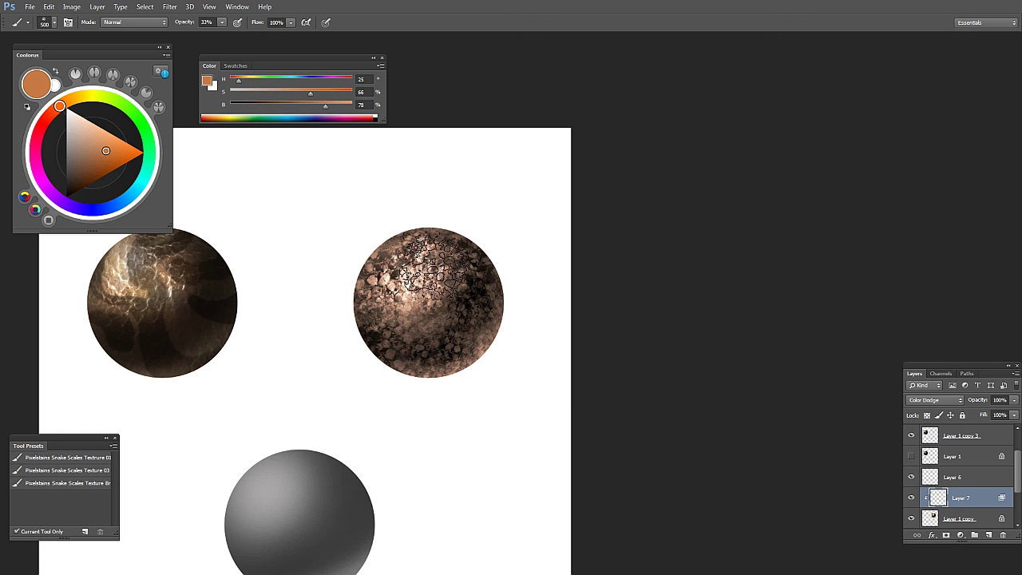
pyautogui.click(418, 309)
pyautogui.press('[')
pyautogui.press('[')
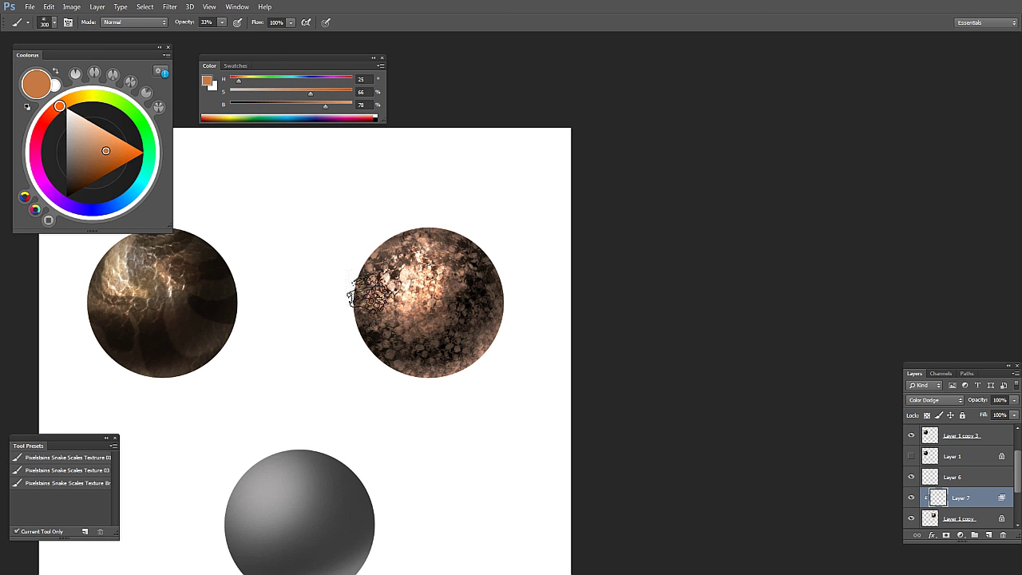
# Step: Enlarge the scale brush to 400 px, sample white from the canvas, and add bright scale highlights to the sphere's upper area
pyautogui.keyDown('alt'); pyautogui.click(473, 359); pyautogui.keyUp('alt')
pyautogui.keyDown('alt'); pyautogui.click(471, 355); pyautogui.keyUp('alt')
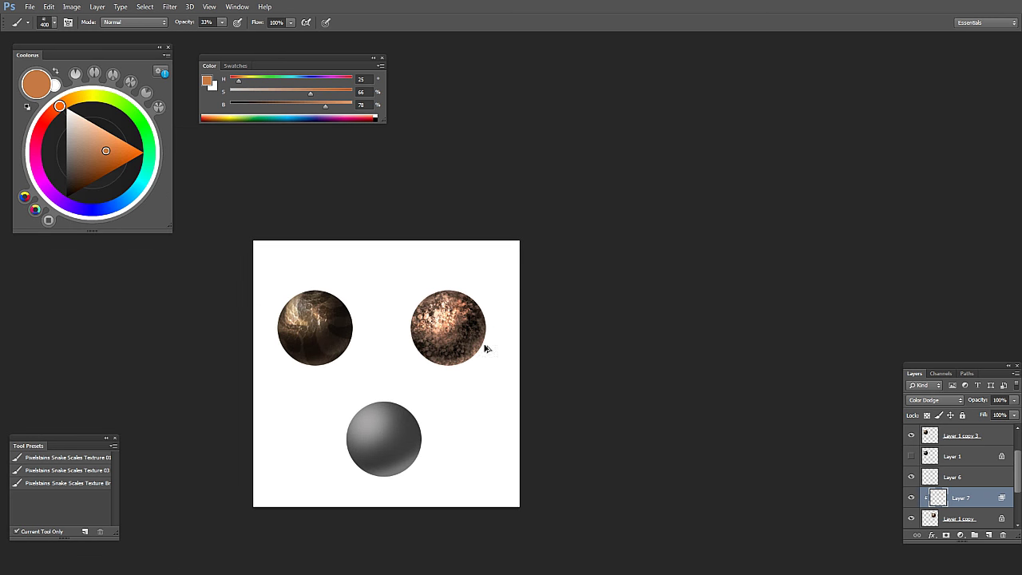
pyautogui.press(']')
pyautogui.scroll(2, 456, 330)
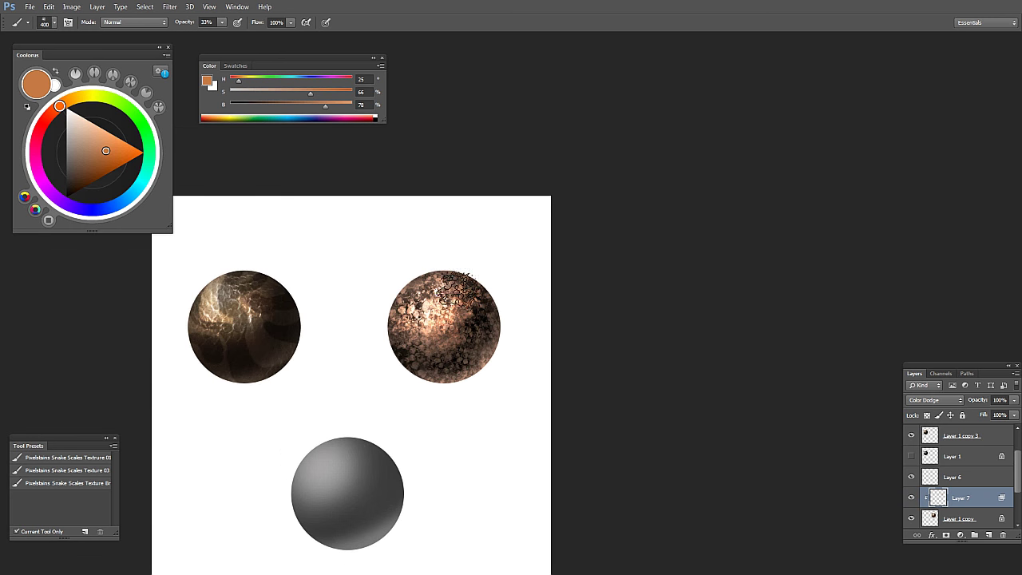
pyautogui.scroll(1, 443, 334)
pyautogui.keyDown('alt'); pyautogui.click(480, 217); pyautogui.keyUp('alt')
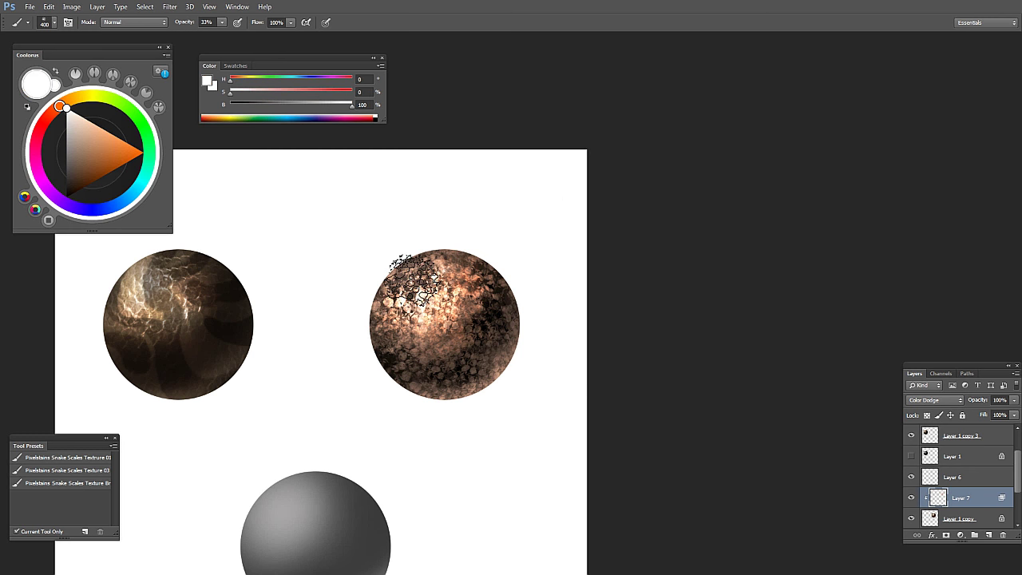
pyautogui.moveTo(449, 274)
pyautogui.mouseDown()
pyautogui.moveTo(473, 301)
pyautogui.moveTo(458, 277)
pyautogui.mouseUp()
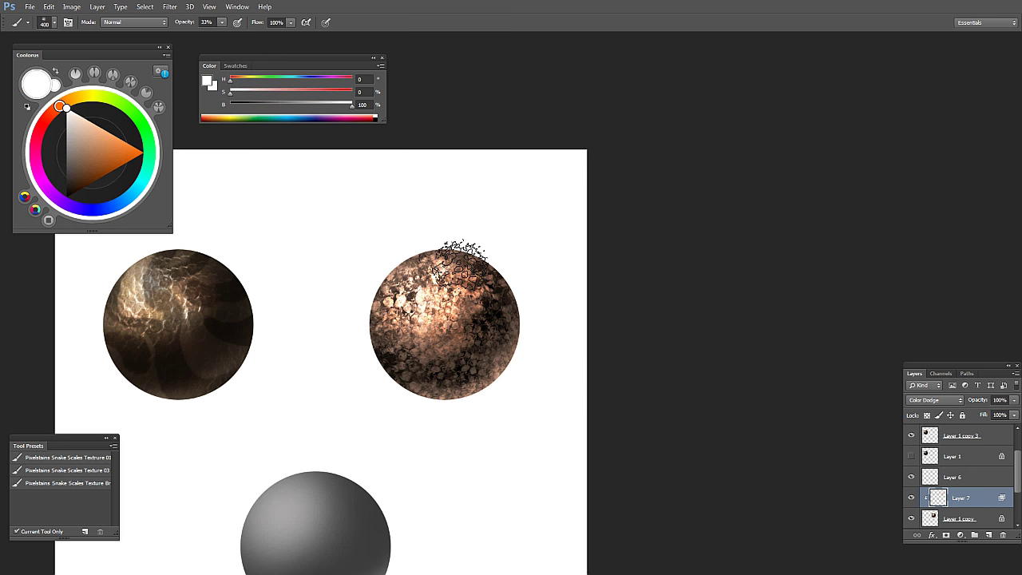
pyautogui.scroll(-3, 443, 343)
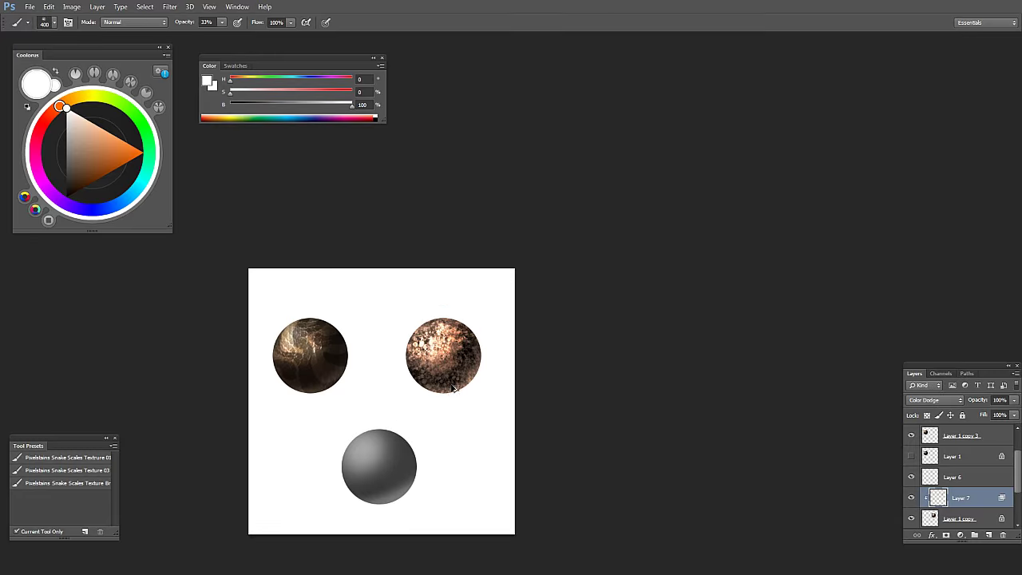
pyautogui.scroll(1, 468, 383)
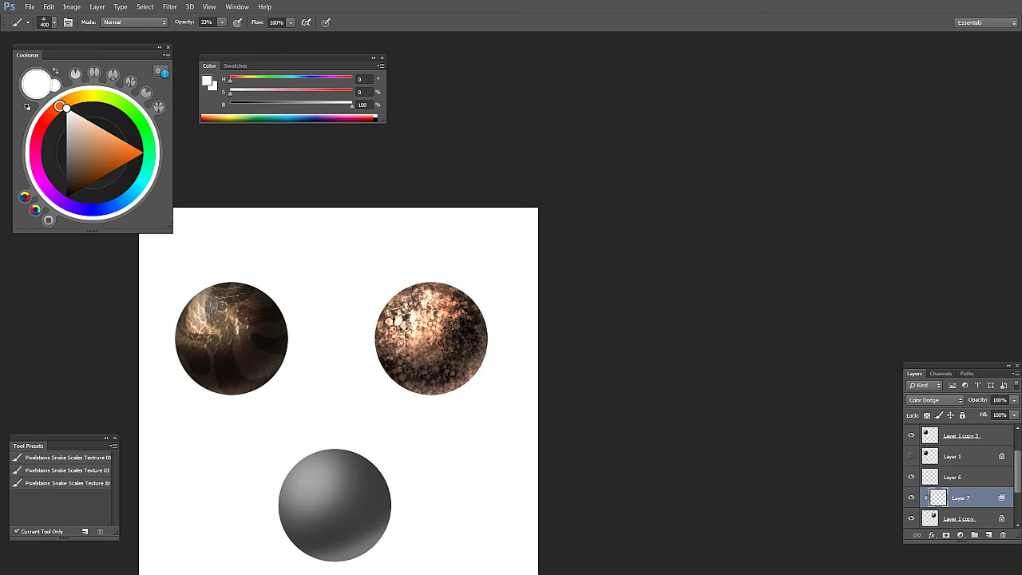
pyautogui.scroll(-1, 515, 374)
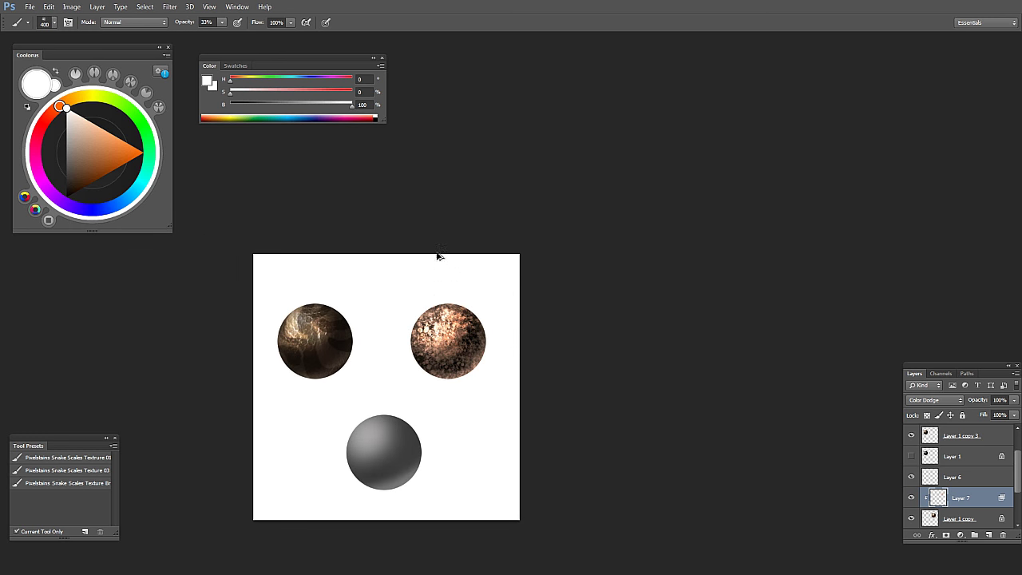
pyautogui.scroll(2, 468, 327)
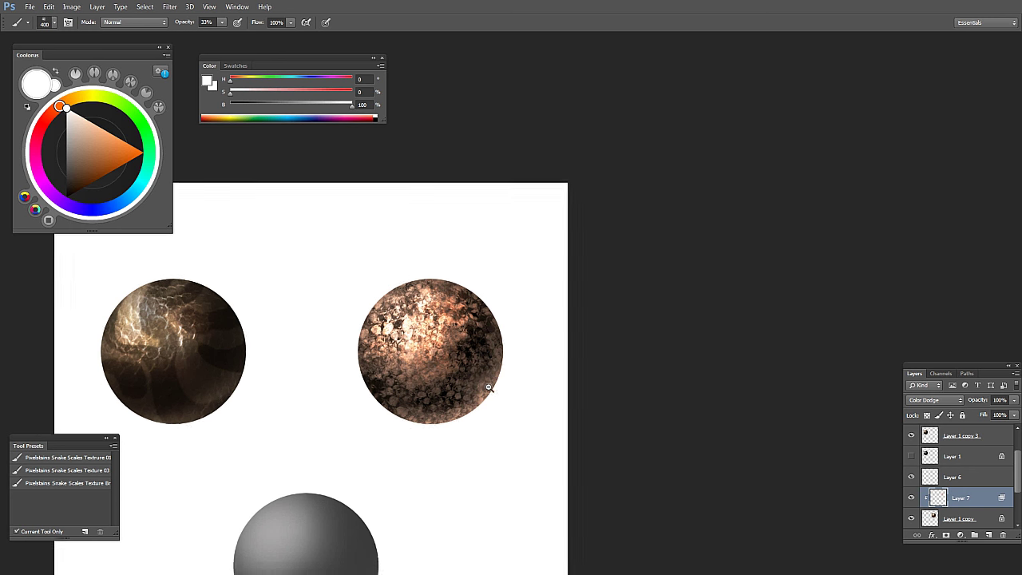
pyautogui.scroll(-1, 483, 375)
pyautogui.scroll(1, 472, 365)
pyautogui.hotkey('ctrl', 'l')
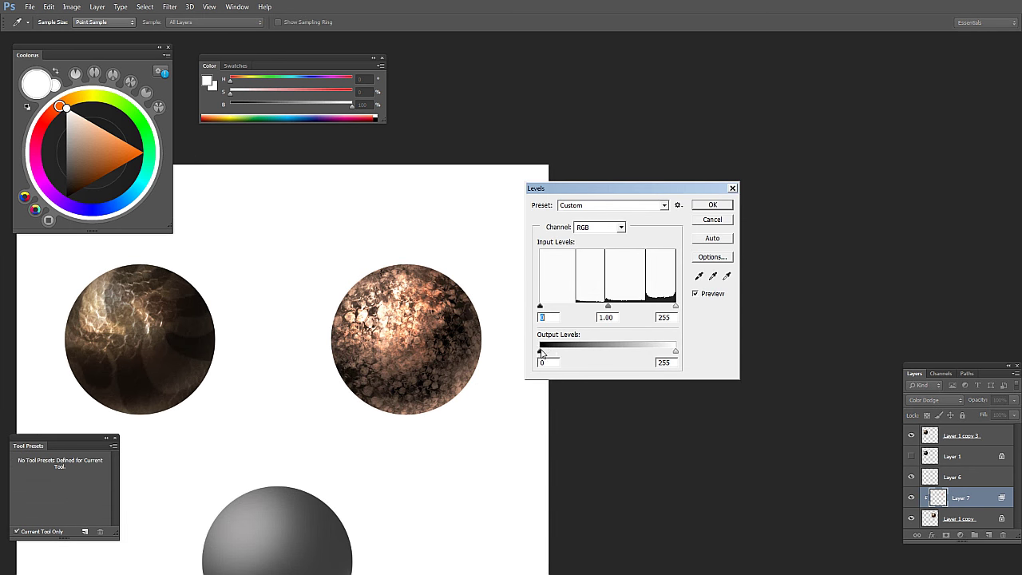
pyautogui.press('Escape')
pyautogui.press('g')
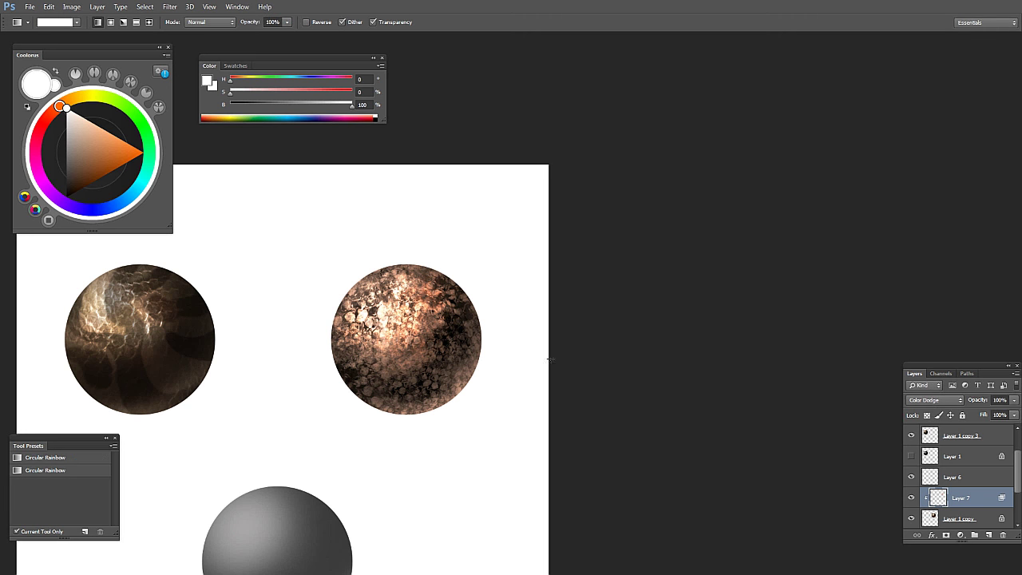
# Step: Try raising the black output level of Layer 1 copy to 15 with Levels
pyautogui.click(958, 520)
pyautogui.hotkey('ctrl', 'l')
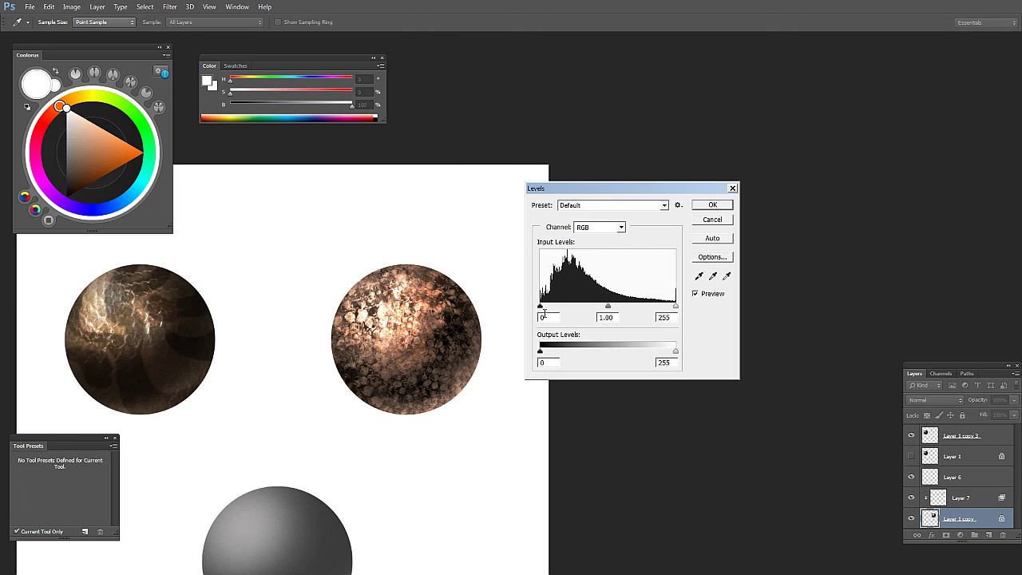
pyautogui.moveTo(544, 312); pyautogui.dragTo(530, 310)
pyautogui.moveTo(541, 351); pyautogui.dragTo(548, 352)
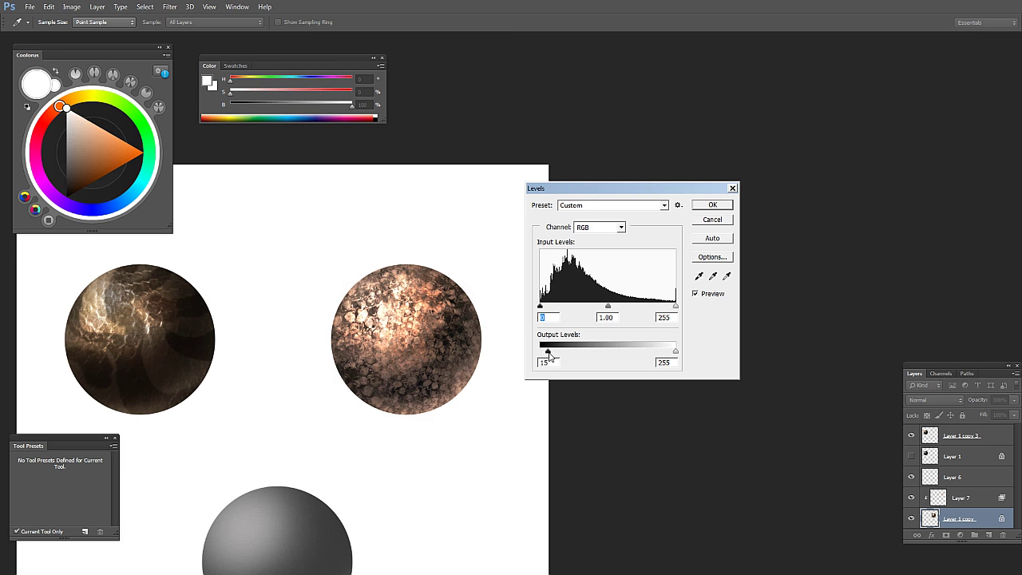
pyautogui.click(711, 209)
pyautogui.press('g')
pyautogui.hotkey('ctrl', '-')
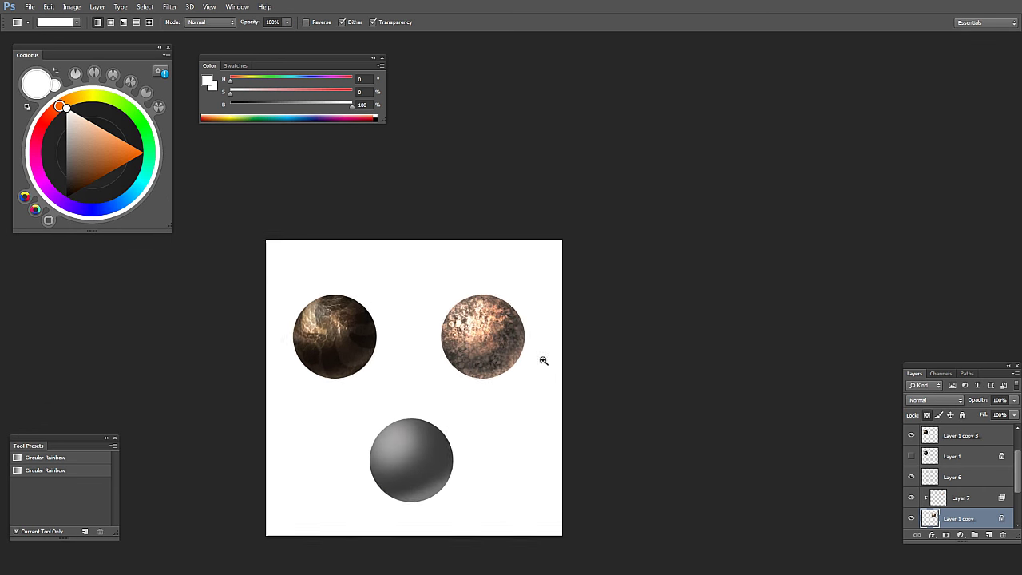
pyautogui.keyDown('ctrl'); pyautogui.click(543, 360); pyautogui.keyUp('ctrl')
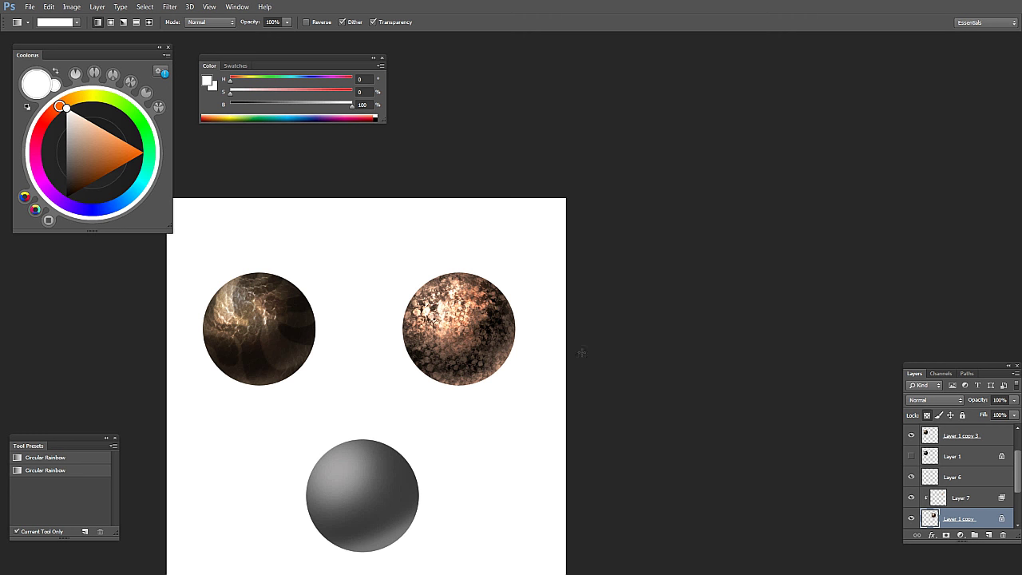
# Step: Lift the shadows of Layer 1 copy with Levels, raising the black output to about 28 and the midtone to about 0.92
pyautogui.hotkey('ctrl', 'l')
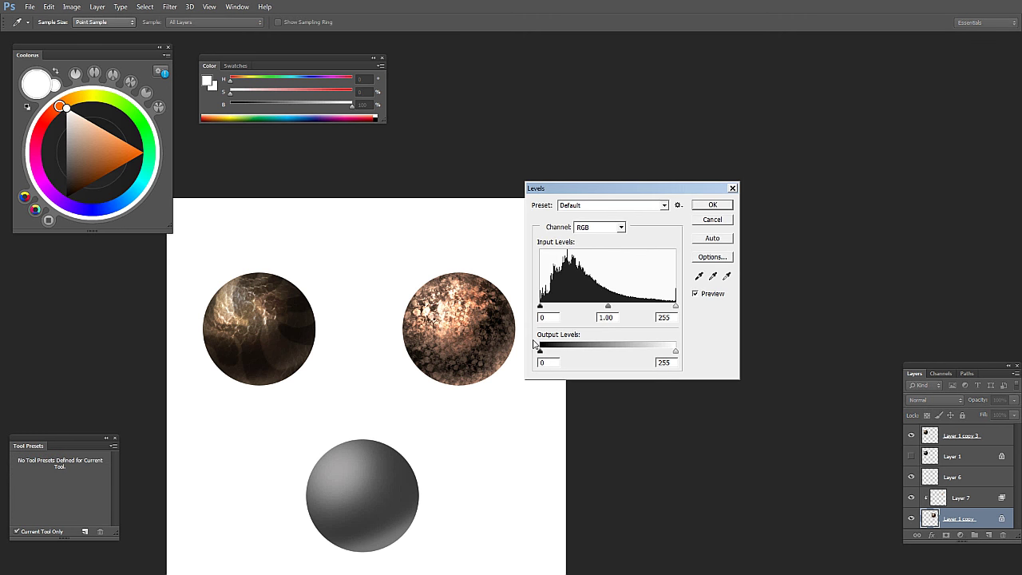
pyautogui.moveTo(540, 352); pyautogui.dragTo(554, 353)
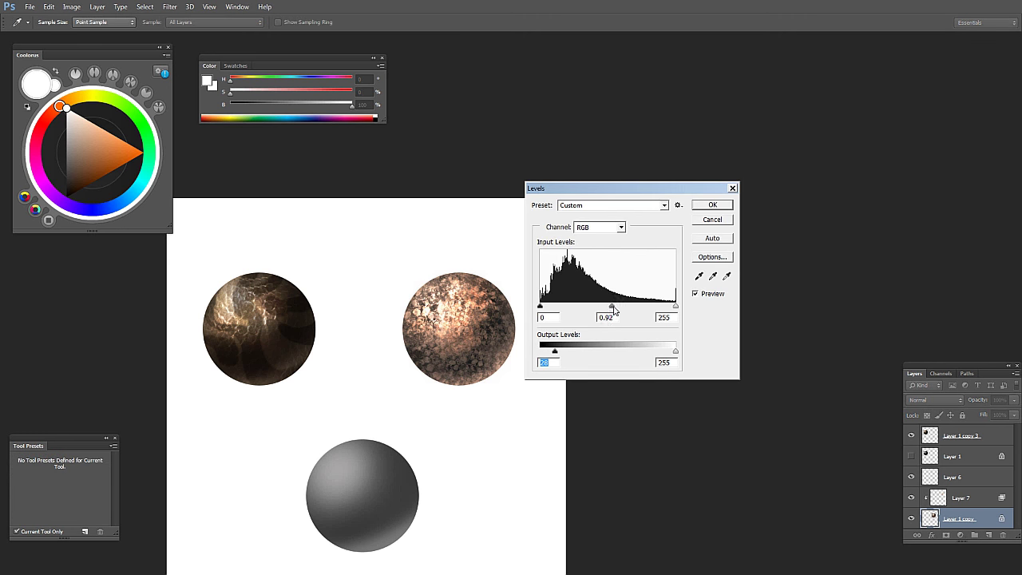
pyautogui.moveTo(614, 310); pyautogui.dragTo(616, 312)
pyautogui.click(714, 206)
pyautogui.scroll(-1, 587, 361)
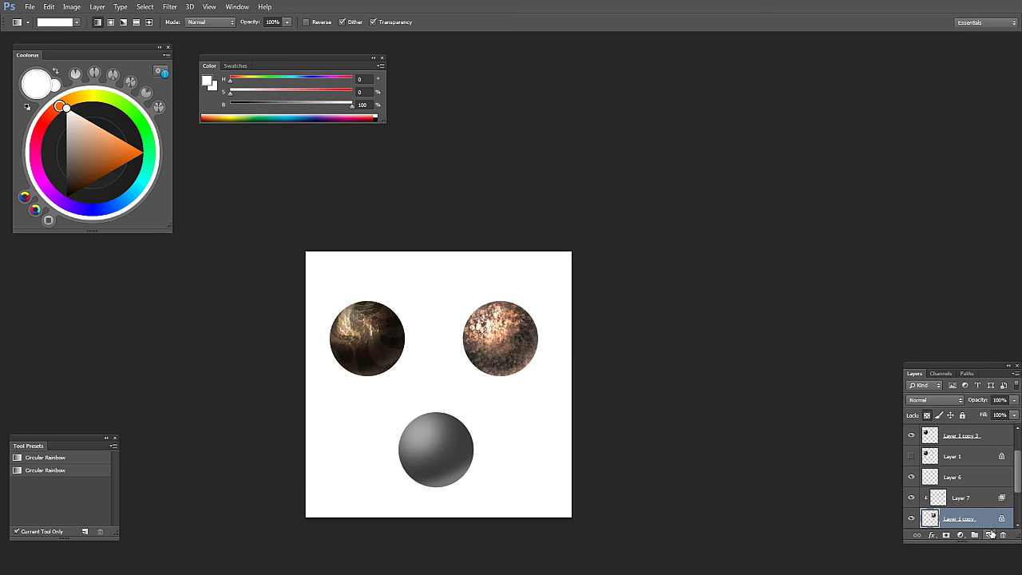
# Step: Add a new layer above Layer 7, clip it to the upper-right sphere, and set its blending mode to Multiply
pyautogui.click(981, 499)
pyautogui.click(989, 536)
pyautogui.keyDown('alt'); pyautogui.click(983, 508); pyautogui.keyUp('alt')
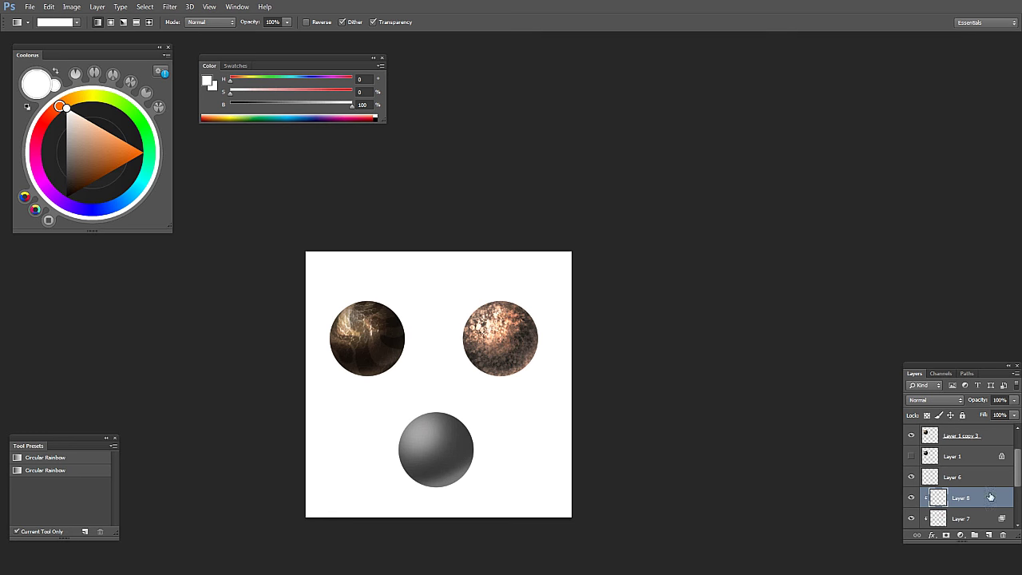
pyautogui.click(945, 400)
pyautogui.click(927, 154)
# Step: Choose a round brush at 400 px and sample a dark brown at H 18, S 21, B 24 from the upper-right sphere
pyautogui.scroll(2, 584, 388)
pyautogui.press('b')
pyautogui.rightClick(523, 372)
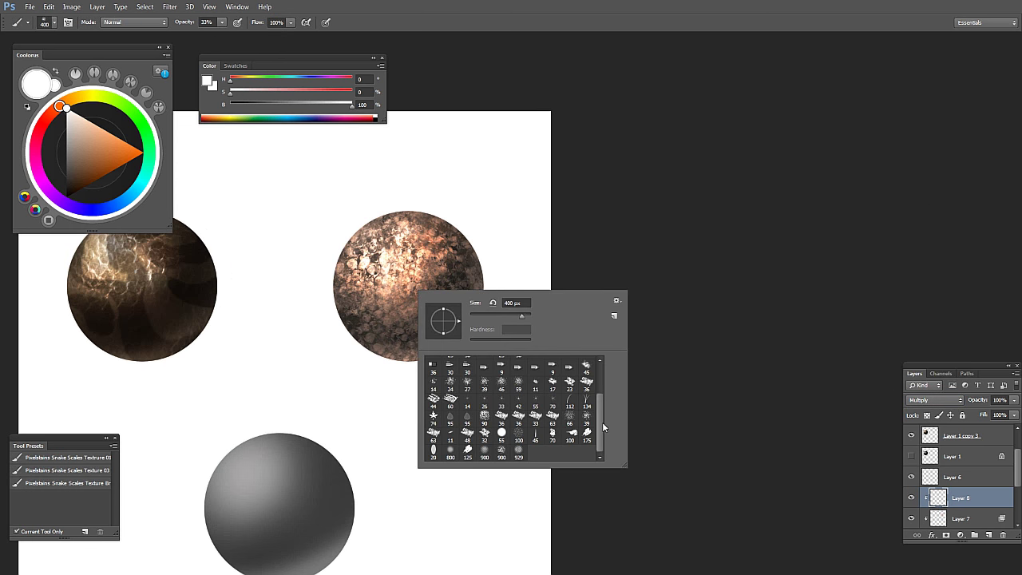
pyautogui.moveTo(602, 424); pyautogui.dragTo(595, 377)
pyautogui.doubleClick(496, 365)
pyautogui.keyDown('alt'); pyautogui.click(459, 274); pyautogui.keyUp('alt')
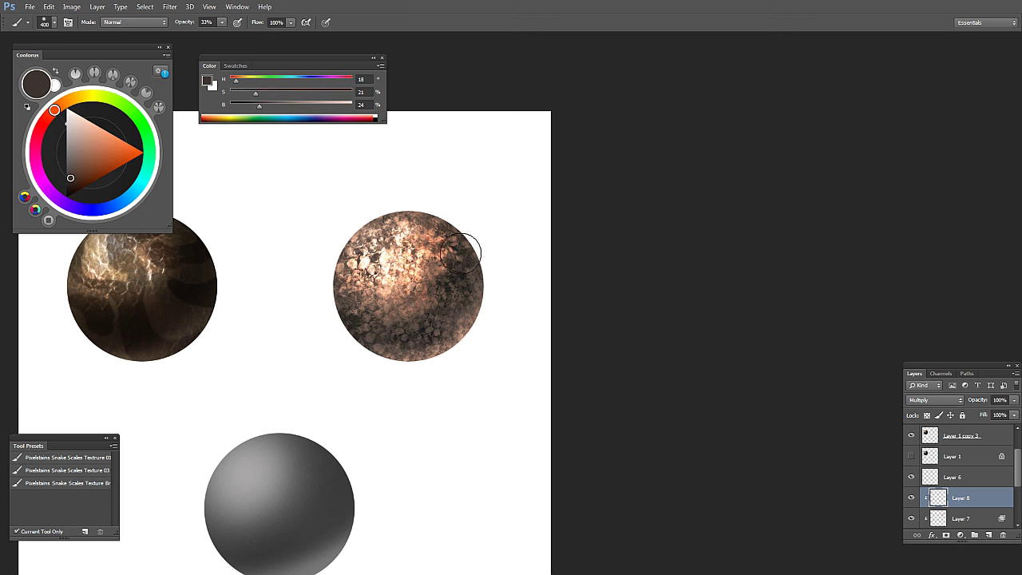
# Step: Paint Multiply shading over the upper-right sphere's edges and shadow side, varying the brush between 300 and 600 px
pyautogui.press(']')
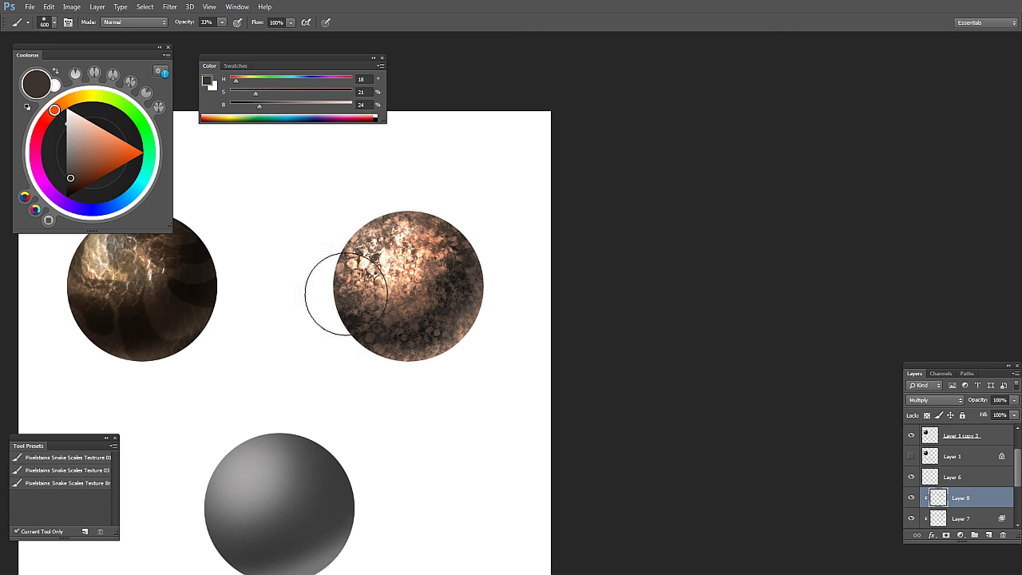
pyautogui.press('[')
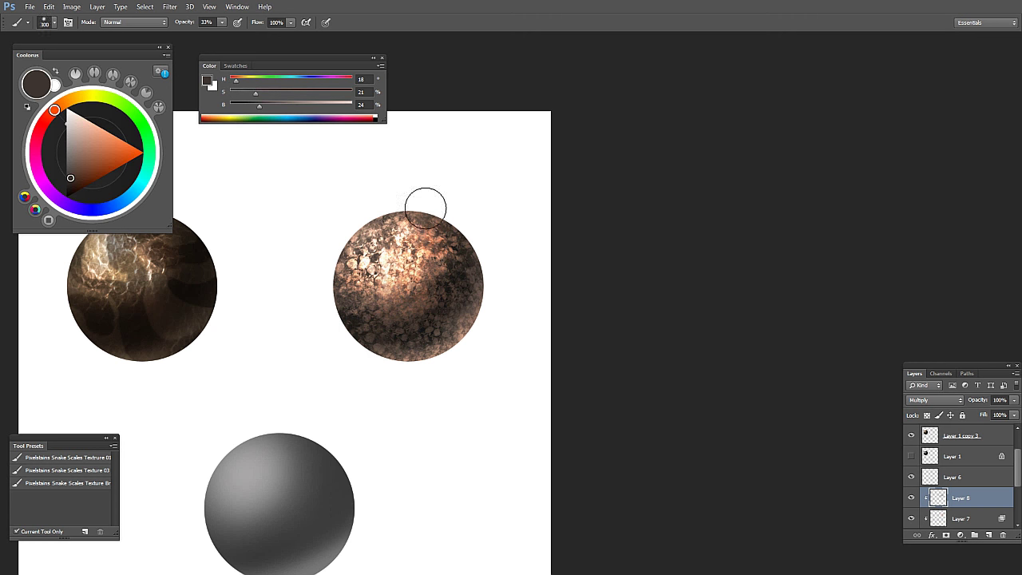
pyautogui.press(']')
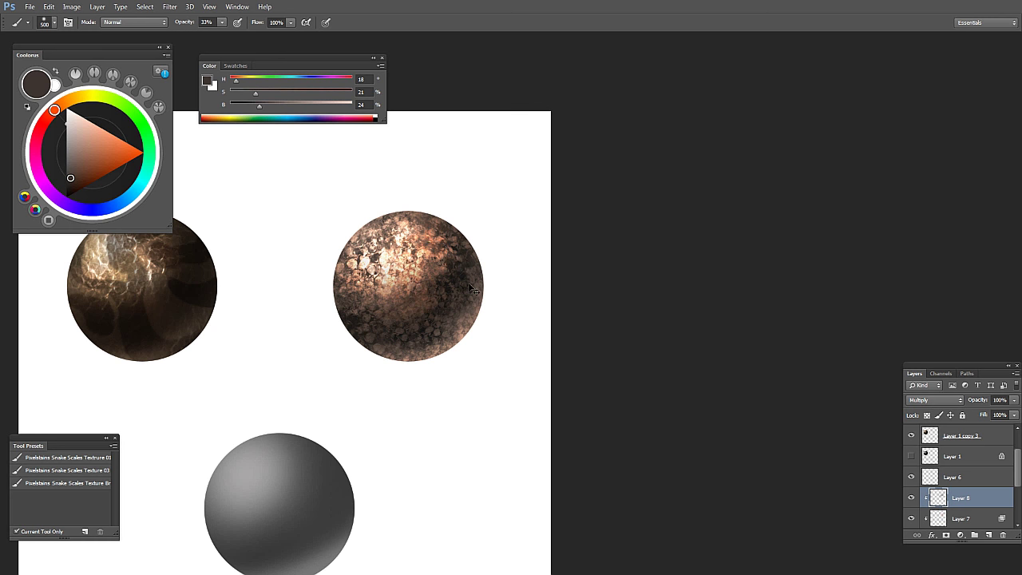
pyautogui.scroll(-3, 485, 288)
pyautogui.scroll(1, 447, 304)
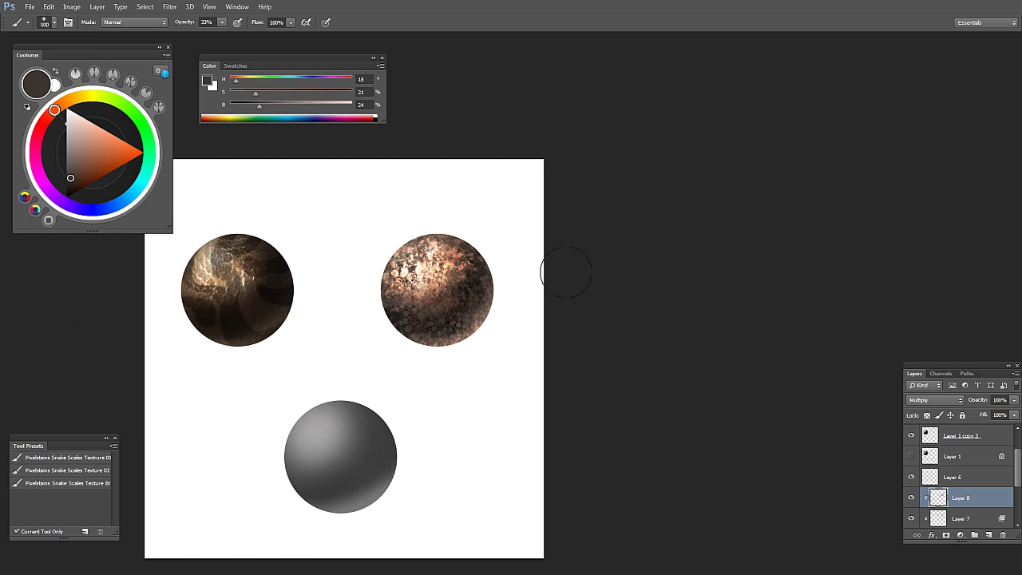
# Step: Add a clipped Normal layer above Layer 8 and paint the sphere's shadow side with sampled brown H 18, S 52, B 30
pyautogui.click(988, 532)
pyautogui.keyDown('alt'); pyautogui.click(981, 505); pyautogui.keyUp('alt')
pyautogui.keyDown('alt'); pyautogui.click(467, 278); pyautogui.keyUp('alt')
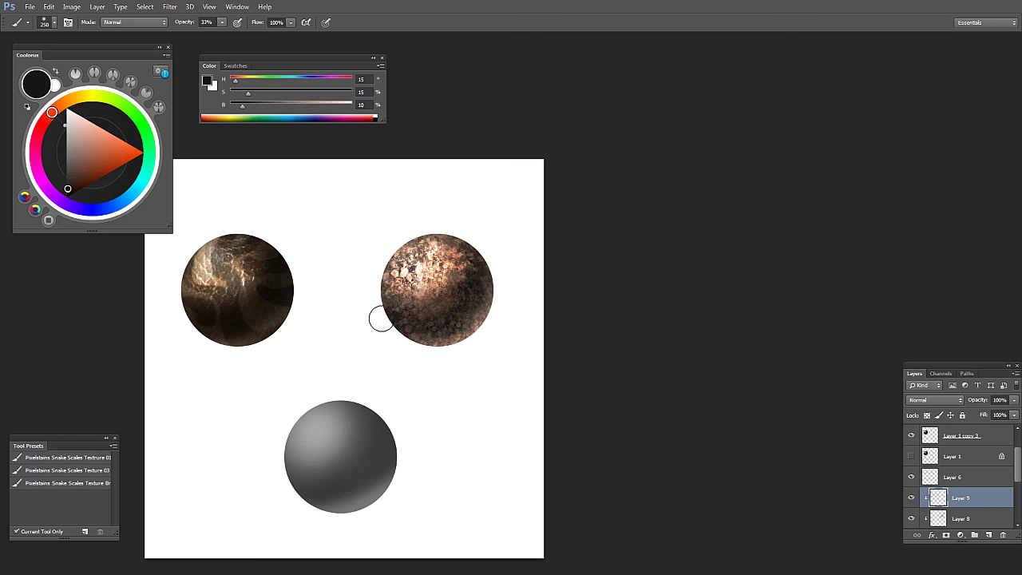
pyautogui.keyDown('alt'); pyautogui.click(405, 305); pyautogui.keyUp('alt')
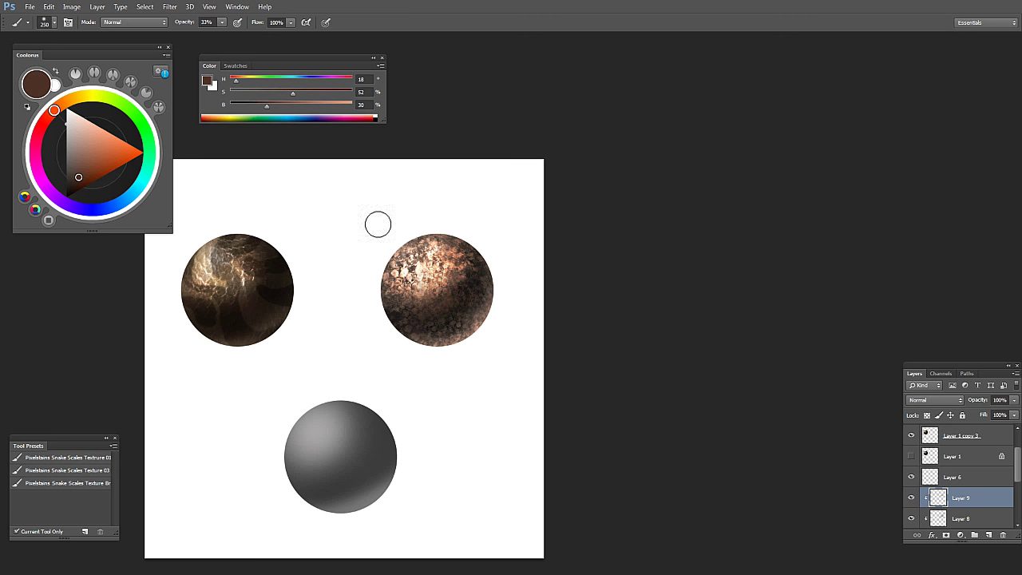
pyautogui.press(']')
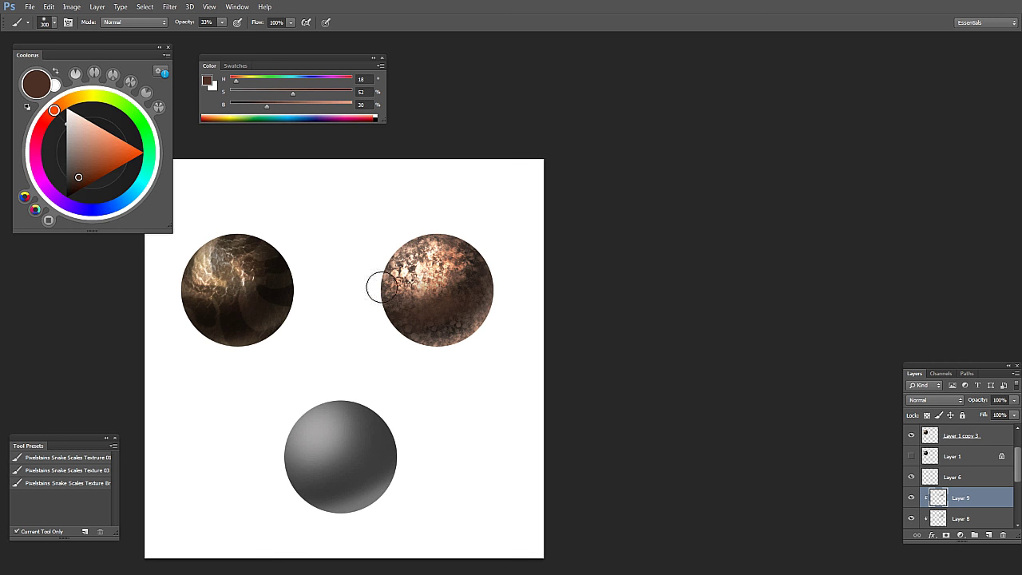
# Step: Sample a dark brown at H 24, S 41, B 19 and soften the sphere's scales with it, enlarging the brush to 600 px
pyautogui.keyDown('alt'); pyautogui.click(406, 316); pyautogui.keyUp('alt')
pyautogui.press(']')
pyautogui.press(']')
pyautogui.press(']')
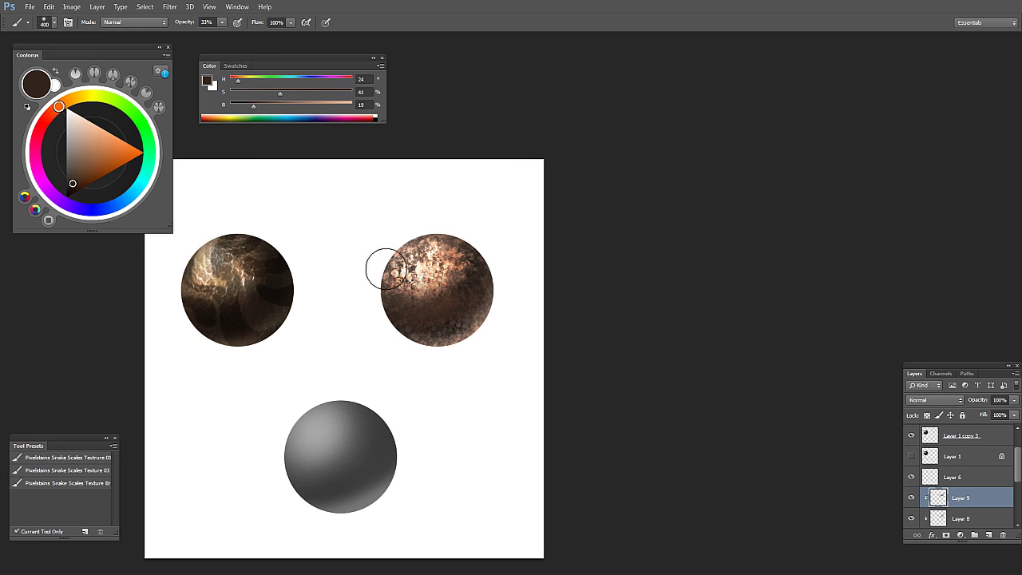
pyautogui.scroll(-2, 429, 331)
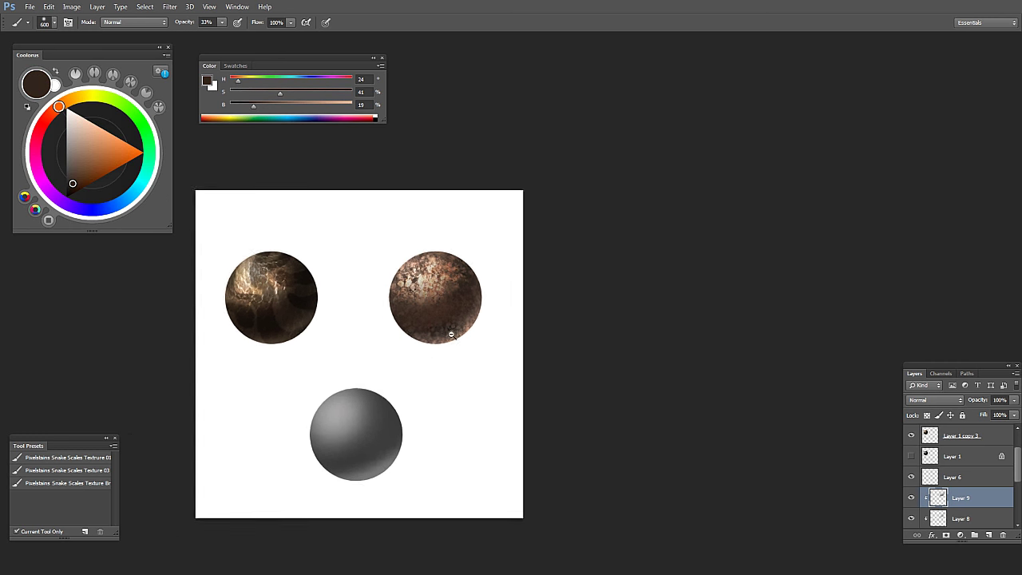
# Step: Paint dark brown over the scales on the sphere's lower and right side, working up to a 500 px brush
pyautogui.scroll(2, 452, 334)
pyautogui.press('[')
pyautogui.press('[')
pyautogui.moveTo(405, 338)
pyautogui.mouseDown()
pyautogui.moveTo(405, 307)
pyautogui.moveTo(470, 297)
pyautogui.mouseUp()
pyautogui.press(']')
pyautogui.press(']')
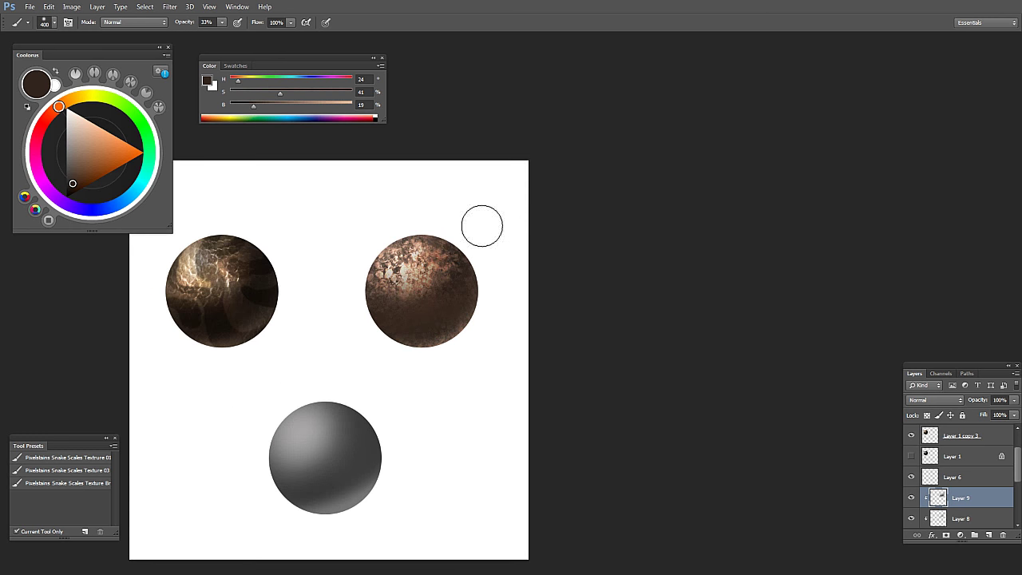
pyautogui.scroll(-3, 487, 324)
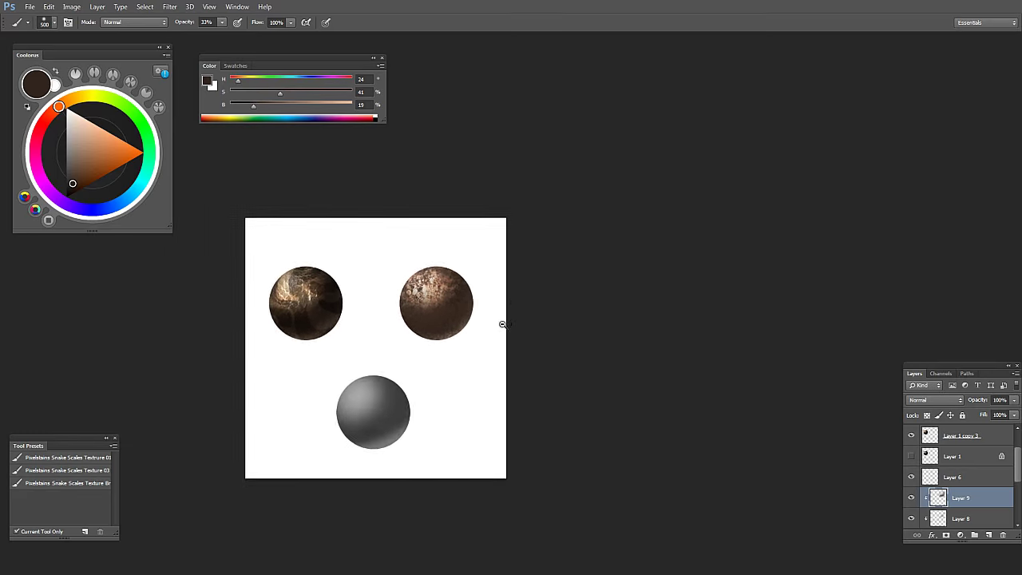
pyautogui.scroll(3, 462, 320)
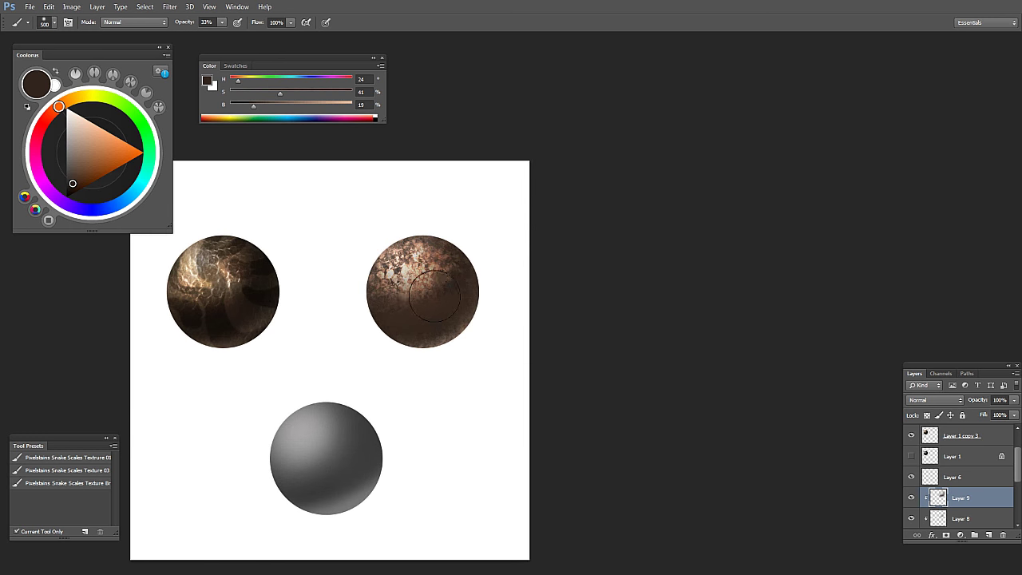
# Step: Erase parts of the brown paint on Layer 9 over the sphere's scales with a 300 to 500 px eraser
pyautogui.press('e')
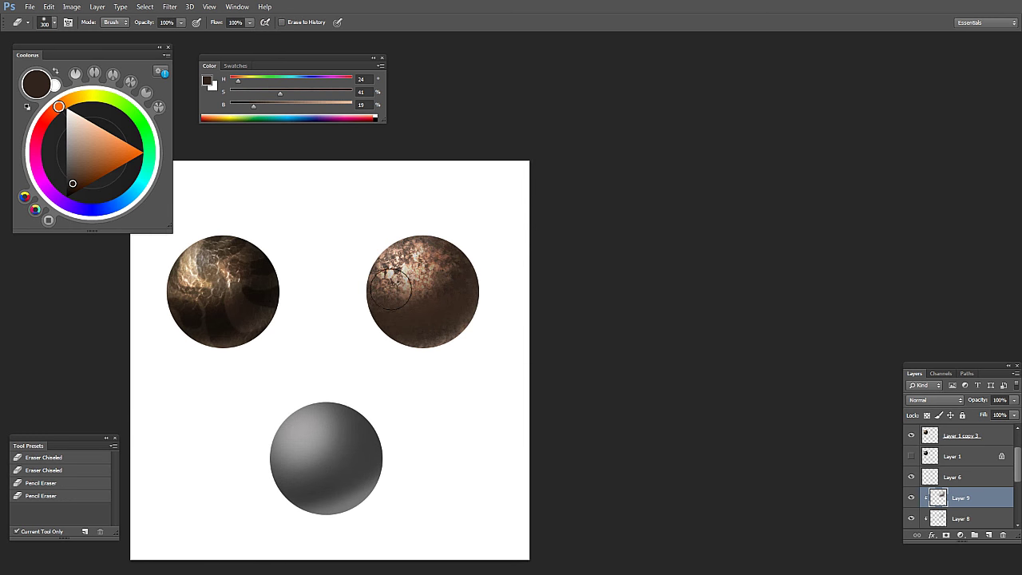
pyautogui.scroll(-1, 495, 255)
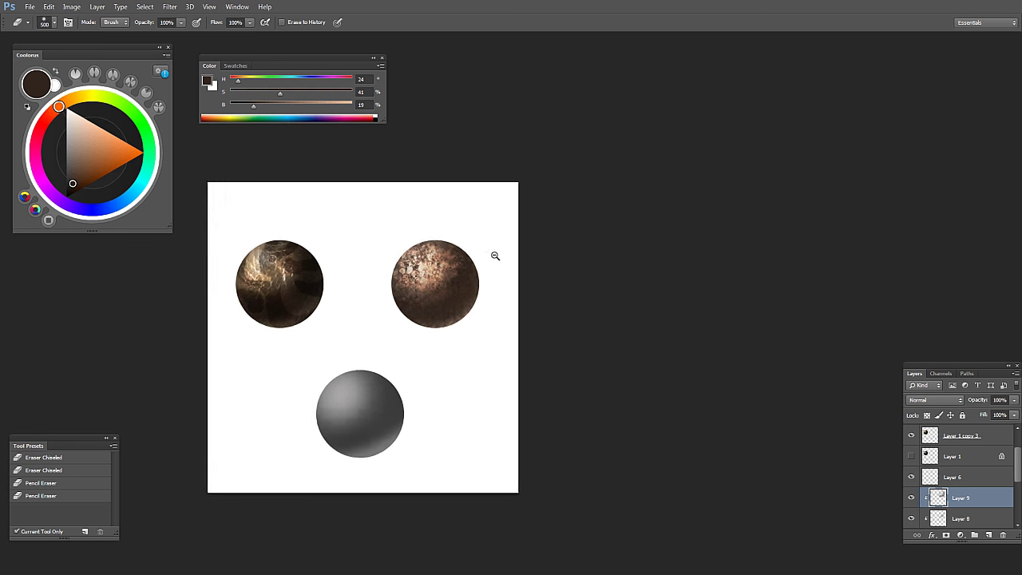
pyautogui.scroll(-1, 495, 256)
pyautogui.press('b')
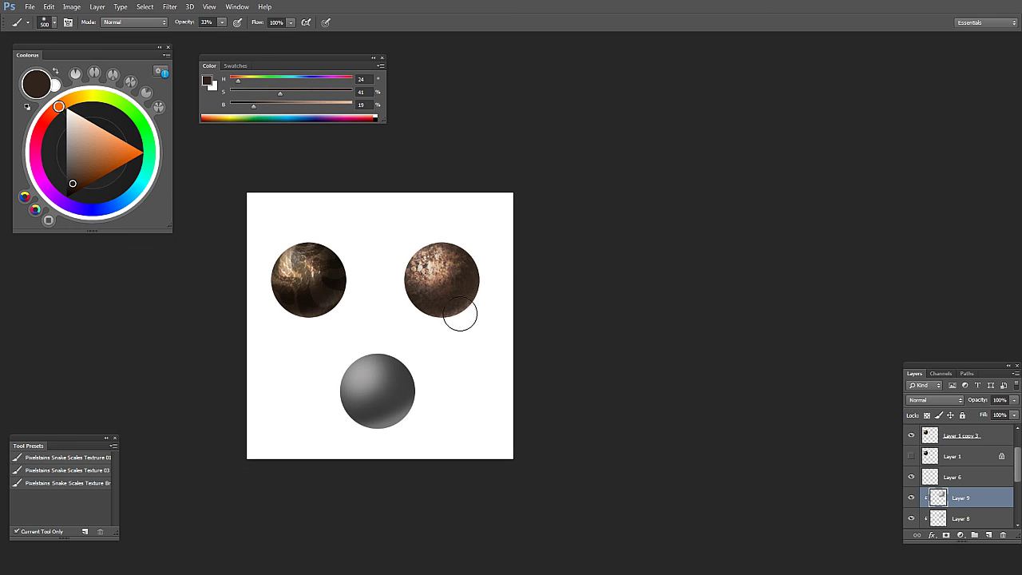
# Step: Merge the upper-right sphere's base layer with all its clipped layers up to Layer 9
pyautogui.scroll(1, 460, 315)
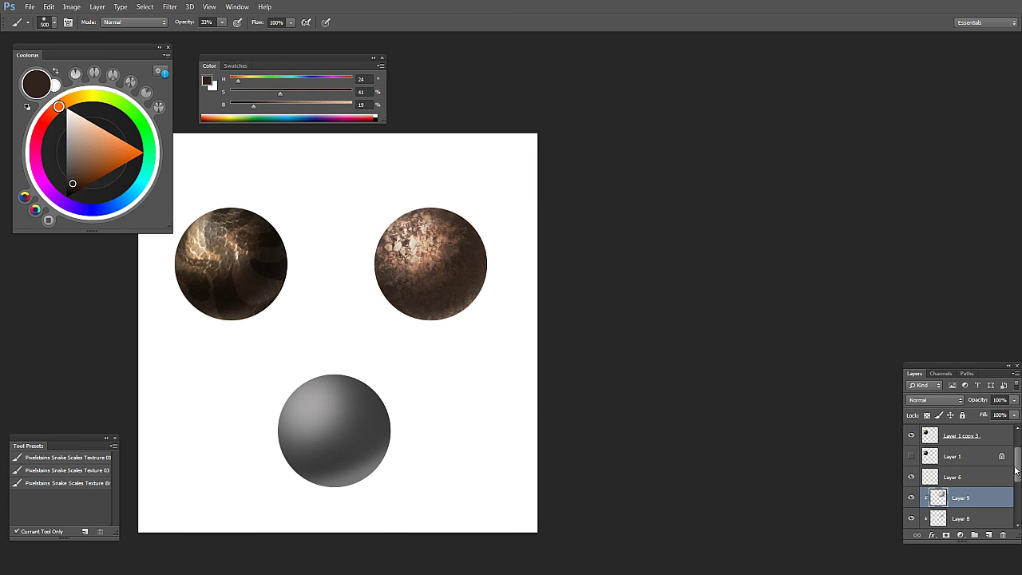
pyautogui.scroll(-2, 976, 478)
pyautogui.keyDown('shift'); pyautogui.click(969, 510); pyautogui.keyUp('shift')
pyautogui.hotkey('ctrl', 'e')
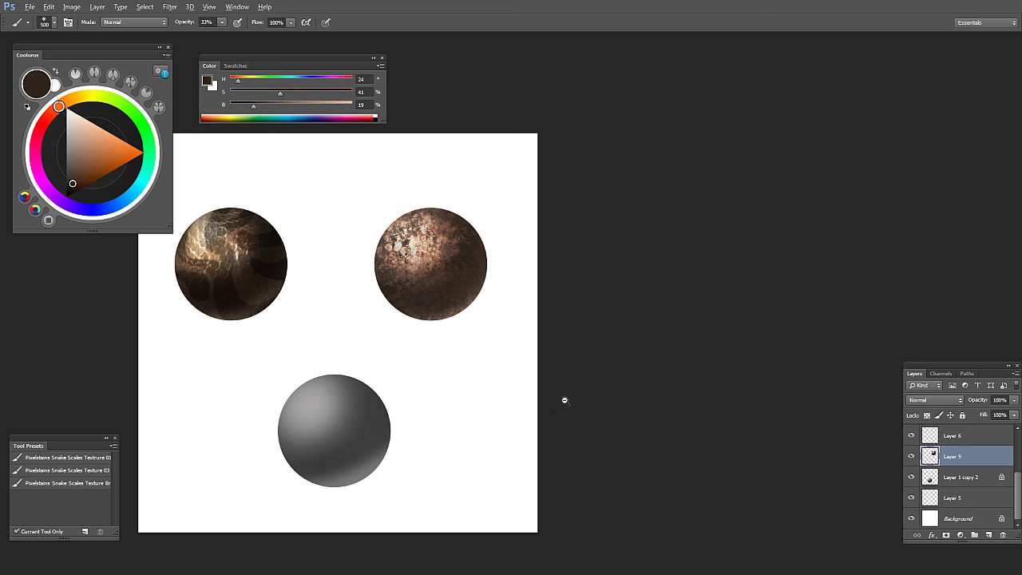
# Step: Shift the hue of the merged upper-right sphere layer by +9 with Hue/Saturation
pyautogui.scroll(-1, 570, 399)
pyautogui.hotkey('ctrl', 'u')
pyautogui.moveTo(616, 246)
pyautogui.mouseDown()
pyautogui.moveTo(580, 245)
pyautogui.moveTo(618, 247)
pyautogui.mouseUp()
pyautogui.click(725, 191)
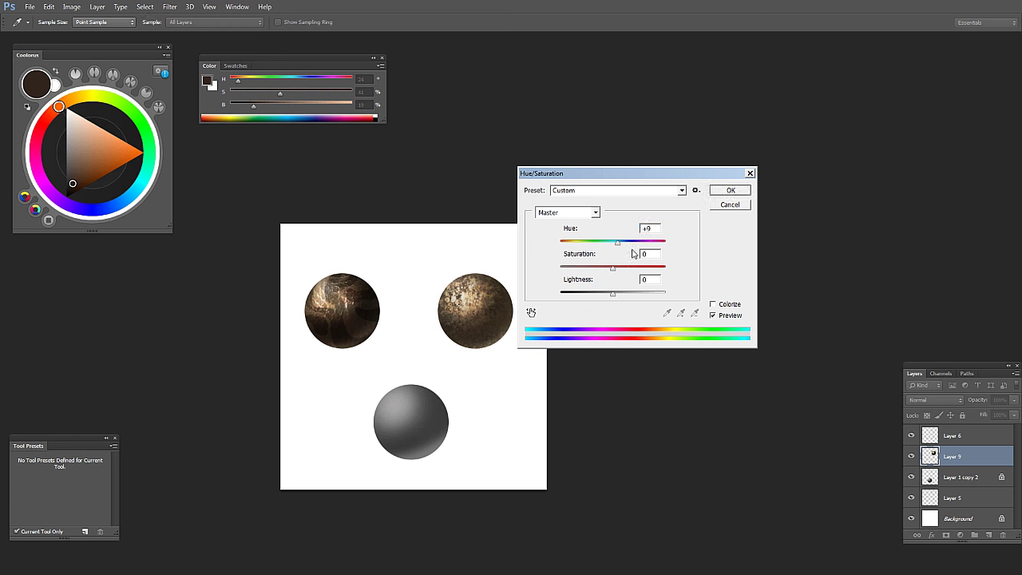
pyautogui.keyDown('alt'); pyautogui.click(533, 330); pyautogui.keyUp('alt')
pyautogui.moveTo(542, 342); pyautogui.dragTo(499, 358)
pyautogui.keyDown('ctrl'); pyautogui.click(516, 335); pyautogui.keyUp('ctrl')
pyautogui.keyDown('ctrl'); pyautogui.click(514, 335); pyautogui.keyUp('ctrl')
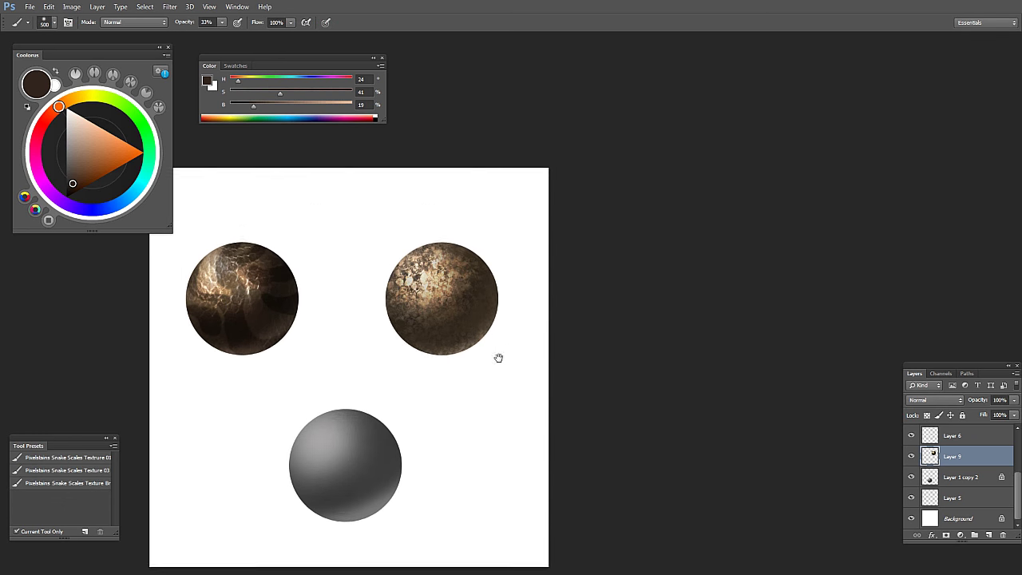
# Step: Add a new layer clipped to Layer 9 and set its blend mode to Screen
pyautogui.click(989, 534)
pyautogui.hotkey('ctrl', 'alt', 'g')
pyautogui.click(936, 399)
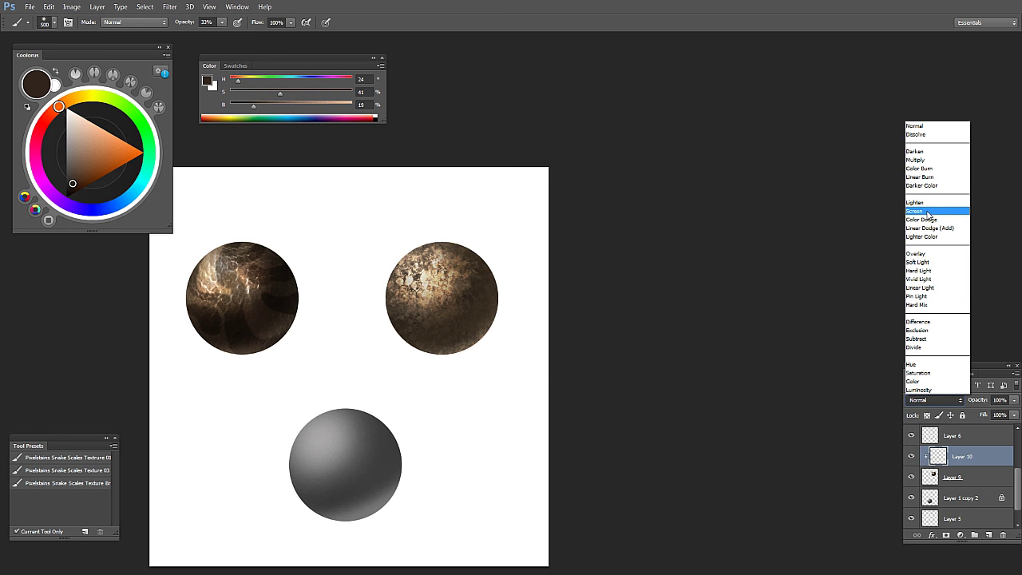
pyautogui.click(929, 211)
pyautogui.doubleClick(989, 458)
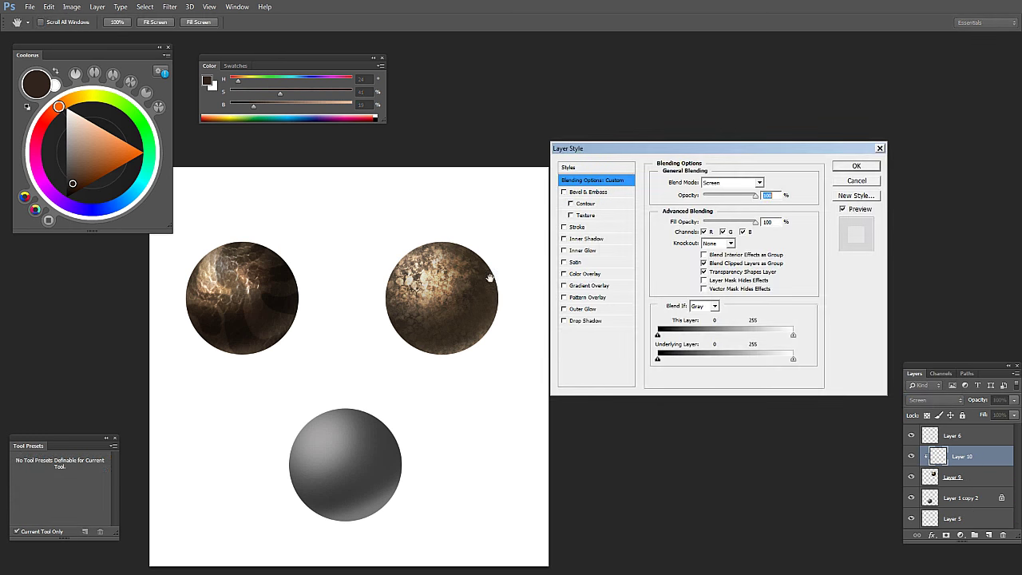
pyautogui.click(879, 182)
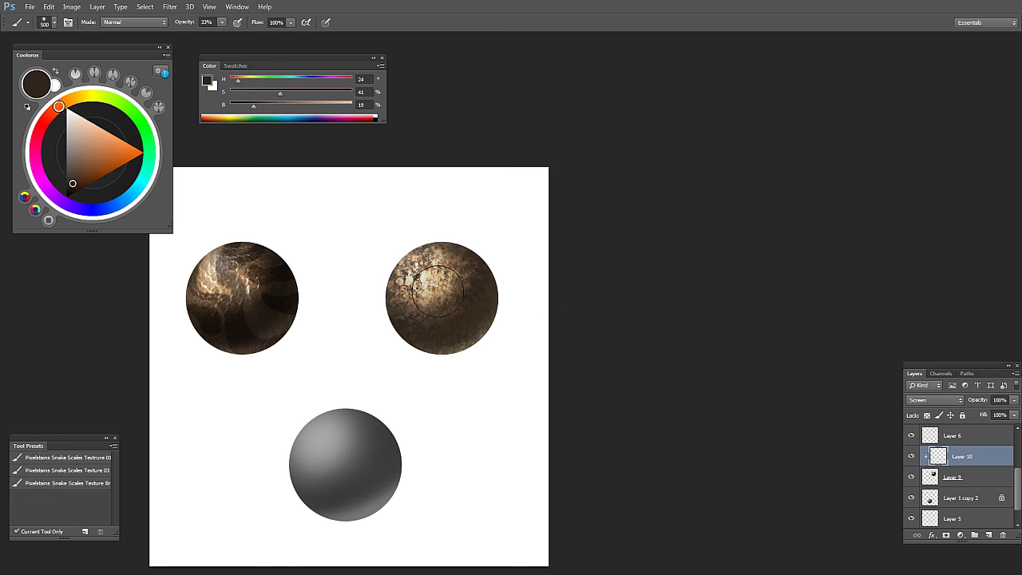
# Step: Choose a snake scale brush, sample a tan from the upper-right sphere, and set its brightness to 76% and the brush to 200 px
pyautogui.rightClick(435, 292)
pyautogui.scroll(-4, 627, 418)
pyautogui.doubleClick(637, 392)
pyautogui.press('[')
pyautogui.press('[')
pyautogui.press('[')
pyautogui.press('[')
pyautogui.press('[')
pyautogui.press('[')
pyautogui.press('[')
pyautogui.press('[')
pyautogui.press('[')
pyautogui.press('[')
pyautogui.keyDown('alt'); pyautogui.click(450, 260); pyautogui.keyUp('alt')
pyautogui.moveTo(271, 100); pyautogui.dragTo(245, 84)
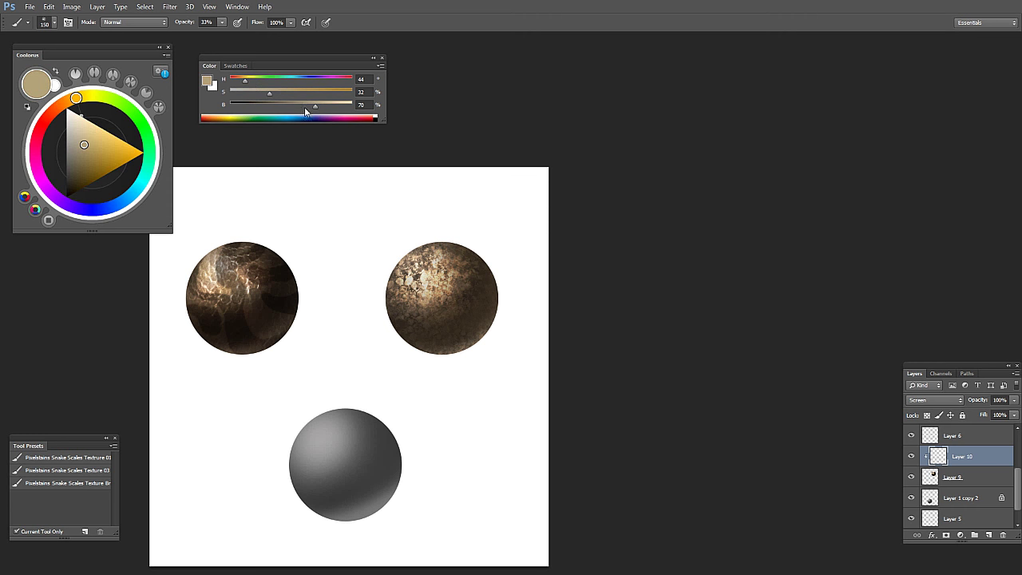
pyautogui.moveTo(316, 109); pyautogui.dragTo(323, 110)
pyautogui.press(']')
pyautogui.press(']')
pyautogui.press(']')
pyautogui.press(']')
pyautogui.press(']')
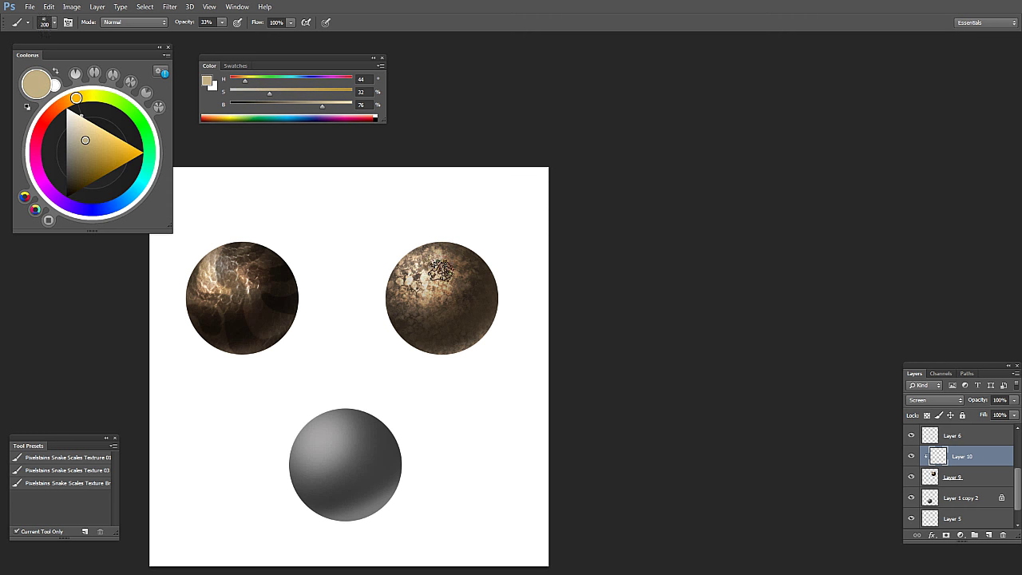
# Step: Try light tan scale highlights on the upper-right sphere with up to a 400 px brush, and delete Layer 10
pyautogui.moveTo(409, 314)
pyautogui.mouseDown()
pyautogui.moveTo(408, 306)
pyautogui.moveTo(414, 336)
pyautogui.mouseUp()
pyautogui.hotkey('ctrl', 'z')
pyautogui.scroll(-2, 452, 281)
pyautogui.scroll(2, 473, 280)
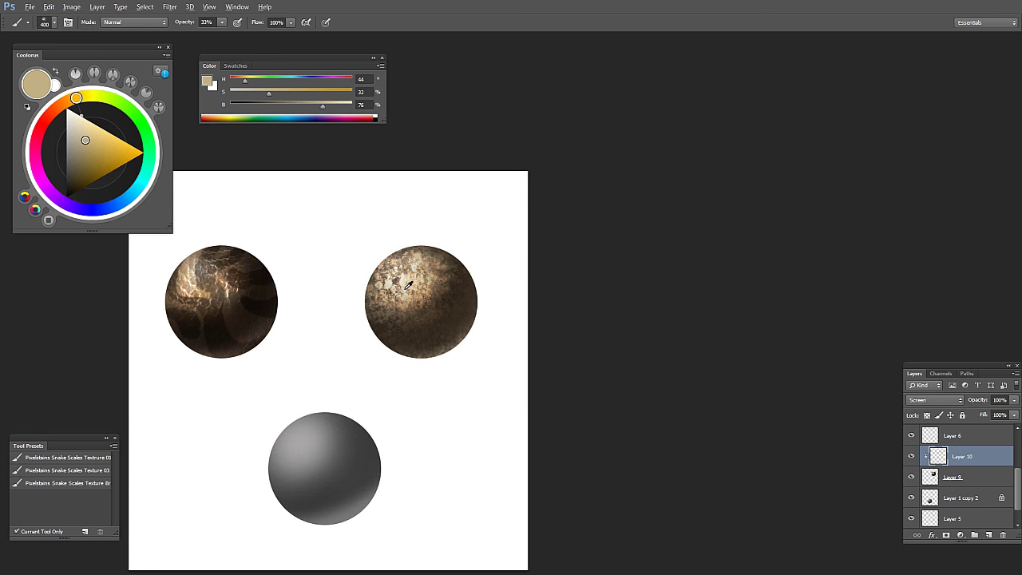
pyautogui.keyDown('alt'); pyautogui.click(410, 278); pyautogui.keyUp('alt')
pyautogui.scroll(-3, 424, 267)
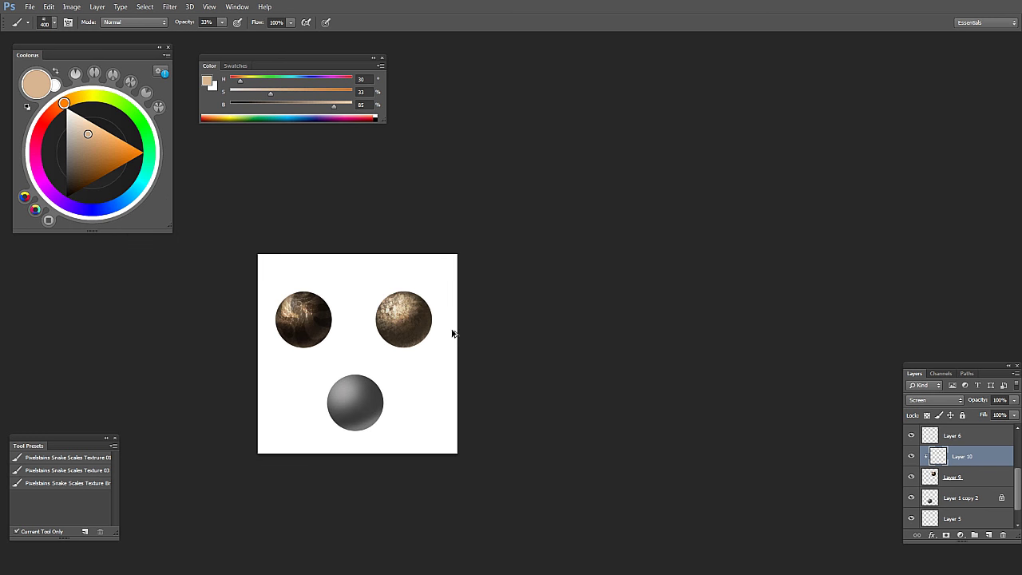
pyautogui.scroll(1, 448, 338)
pyautogui.click(1004, 535)
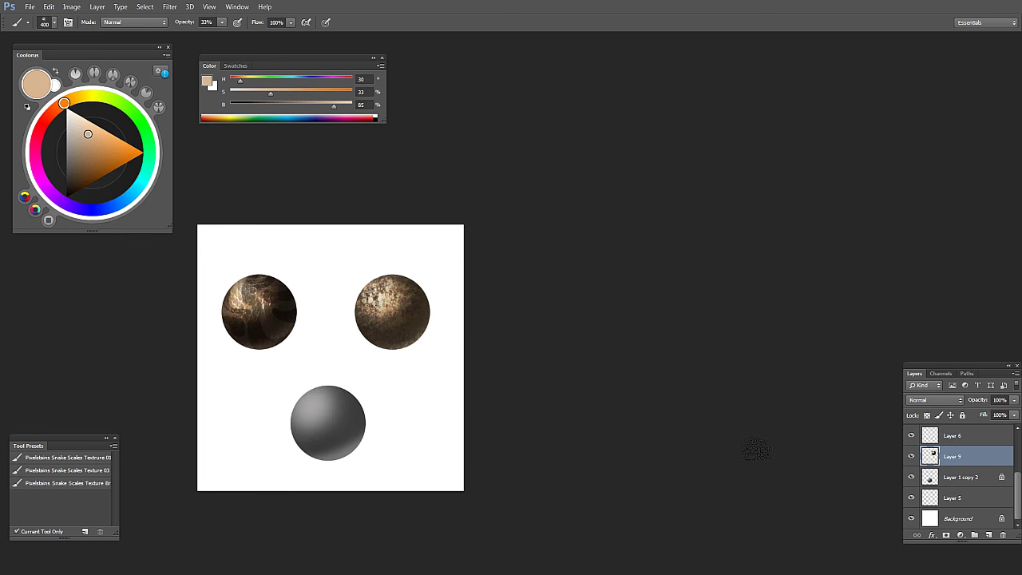
# Step: Select the bottom grey sphere's layer, Layer 1 copy 2, and choose the 929 px snake scale brush
pyautogui.moveTo(430, 353); pyautogui.dragTo(475, 345)
pyautogui.keyDown('ctrl'); pyautogui.click(469, 353); pyautogui.keyUp('ctrl')
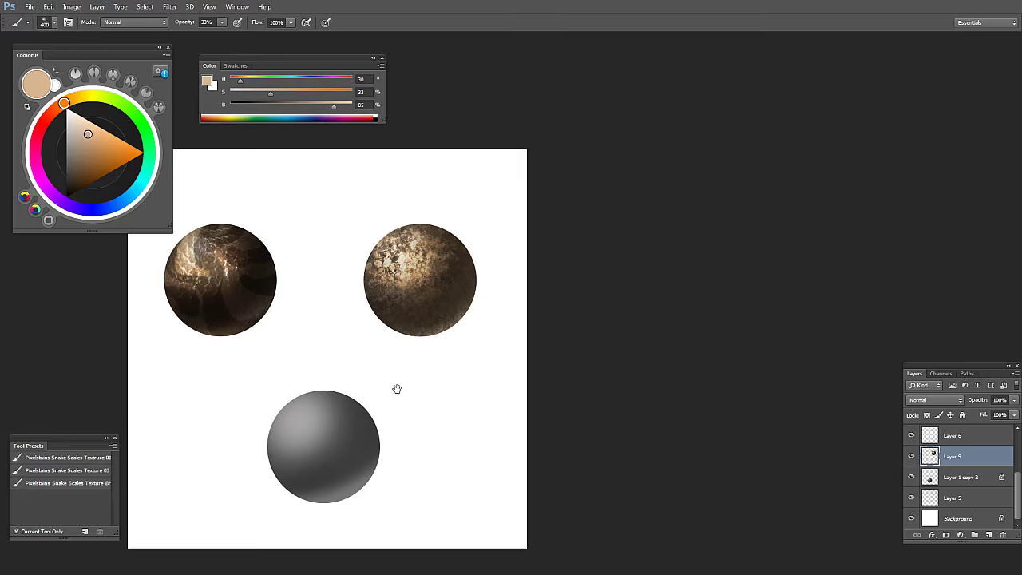
pyautogui.moveTo(387, 413); pyautogui.dragTo(440, 365)
pyautogui.moveTo(498, 414); pyautogui.dragTo(492, 453)
pyautogui.scroll(-2, 463, 394)
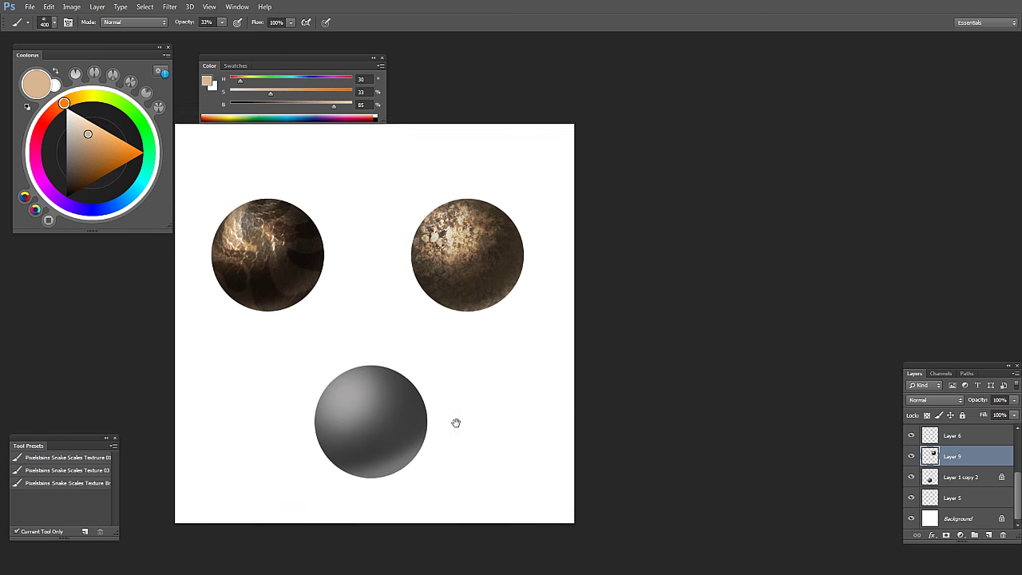
pyautogui.press('g')
pyautogui.hotkey('alt', '[')
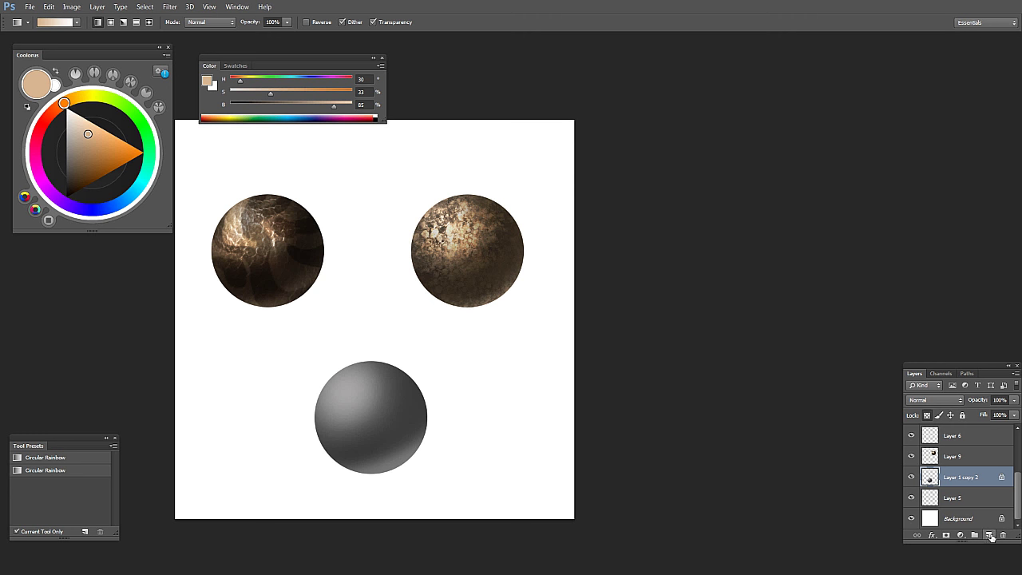
pyautogui.press('b')
pyautogui.rightClick(416, 411)
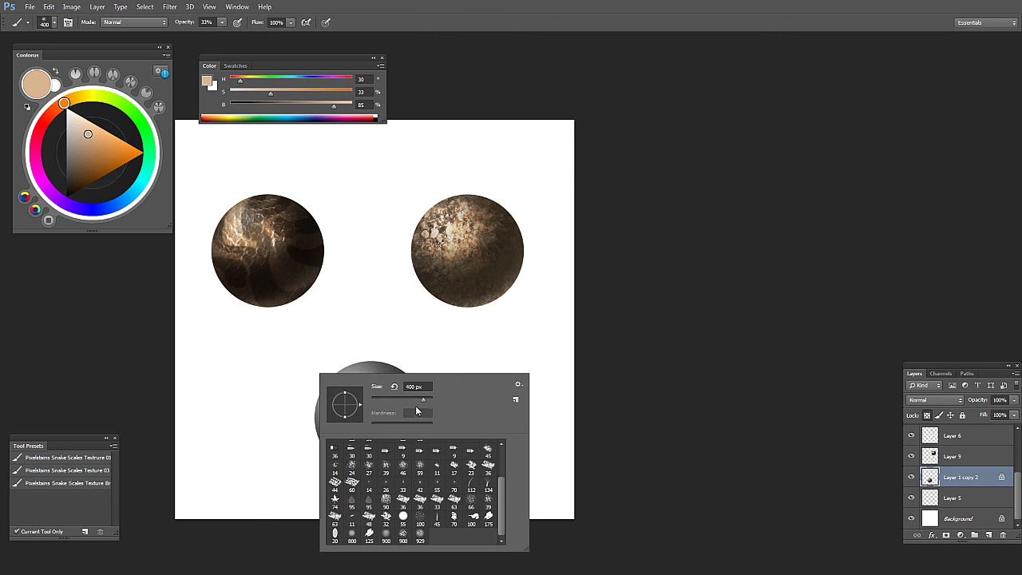
pyautogui.doubleClick(421, 540)
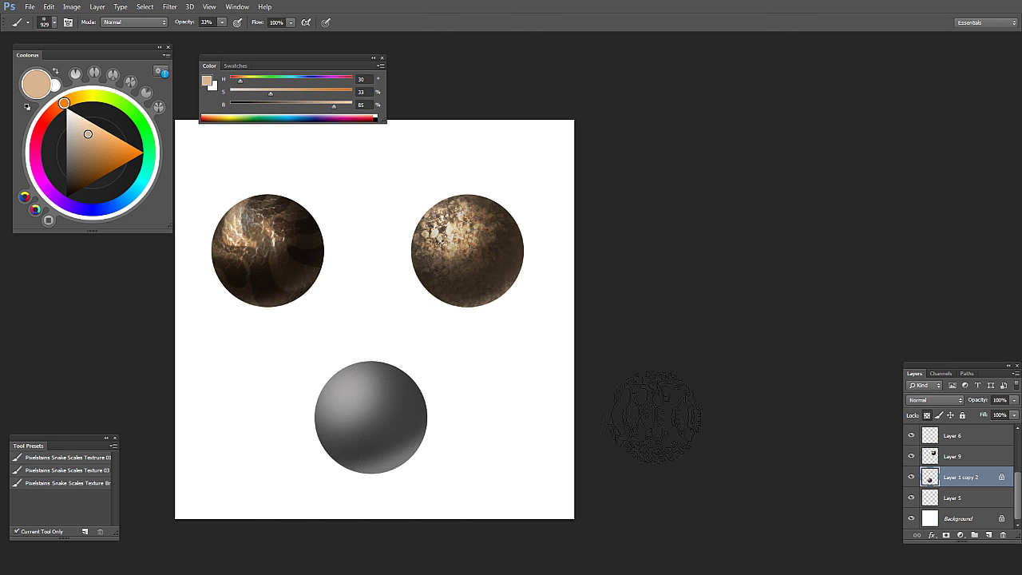
pyautogui.press('g')
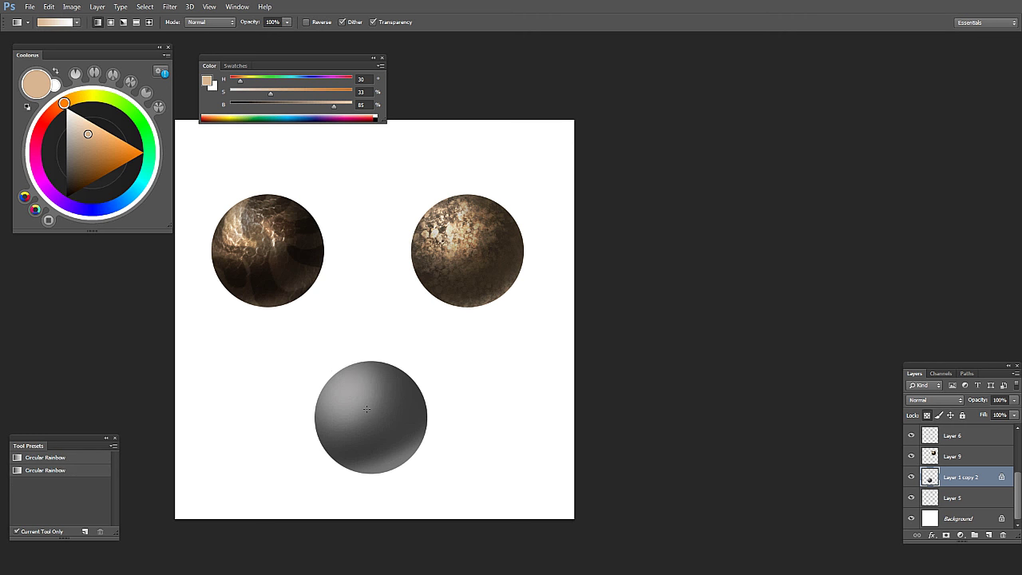
pyautogui.press('b')
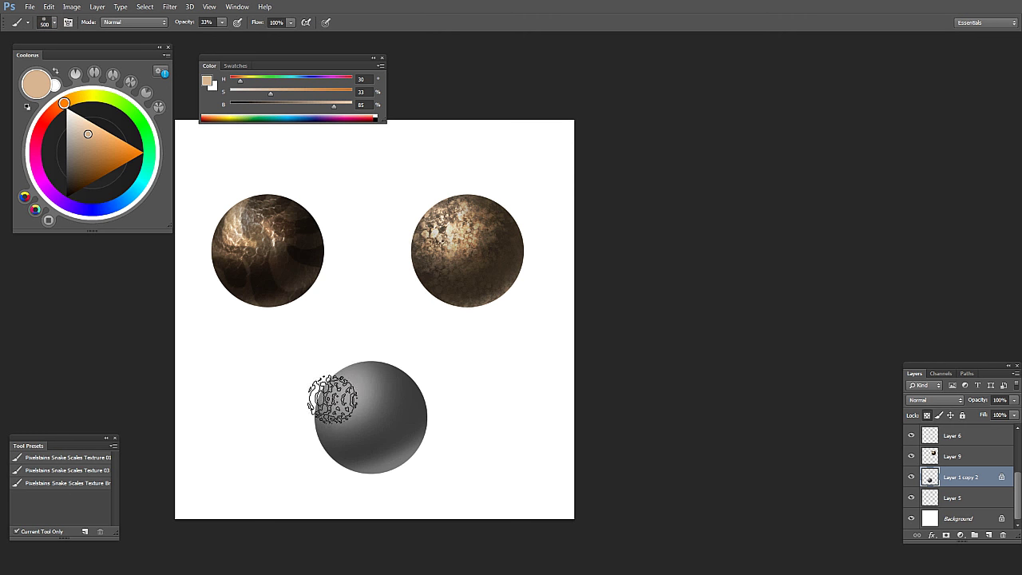
# Step: Paint near-black scales at 3% brightness over the bottom sphere with a 500 to 700 px brush, and raise the brush opacity to 100%
pyautogui.keyDown('alt'); pyautogui.click(354, 404); pyautogui.keyUp('alt')
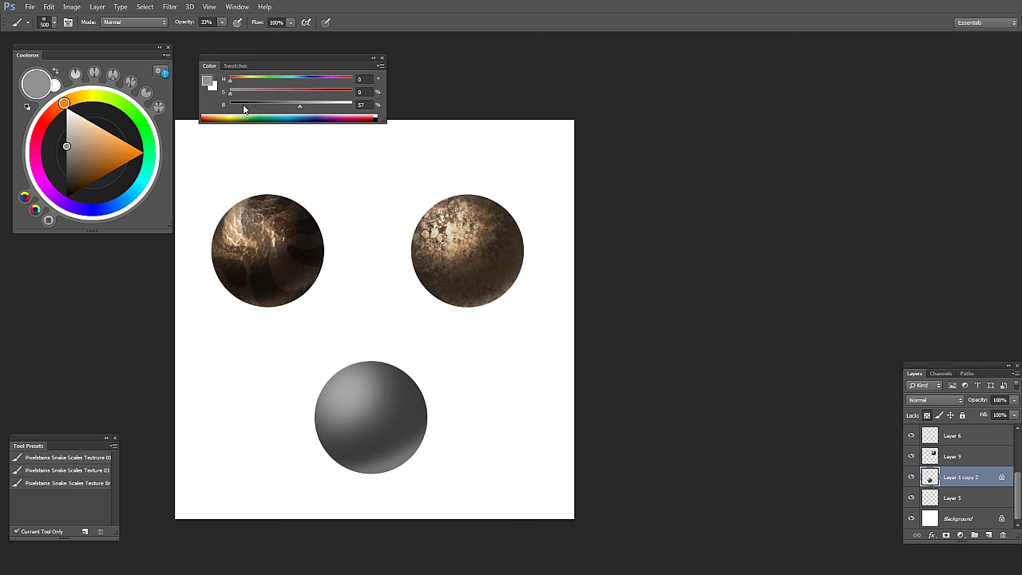
pyautogui.click(234, 105)
pyautogui.moveTo(297, 365)
pyautogui.mouseDown()
pyautogui.moveTo(364, 461)
pyautogui.moveTo(369, 334)
pyautogui.moveTo(370, 410)
pyautogui.moveTo(385, 417)
pyautogui.moveTo(397, 388)
pyautogui.mouseUp()
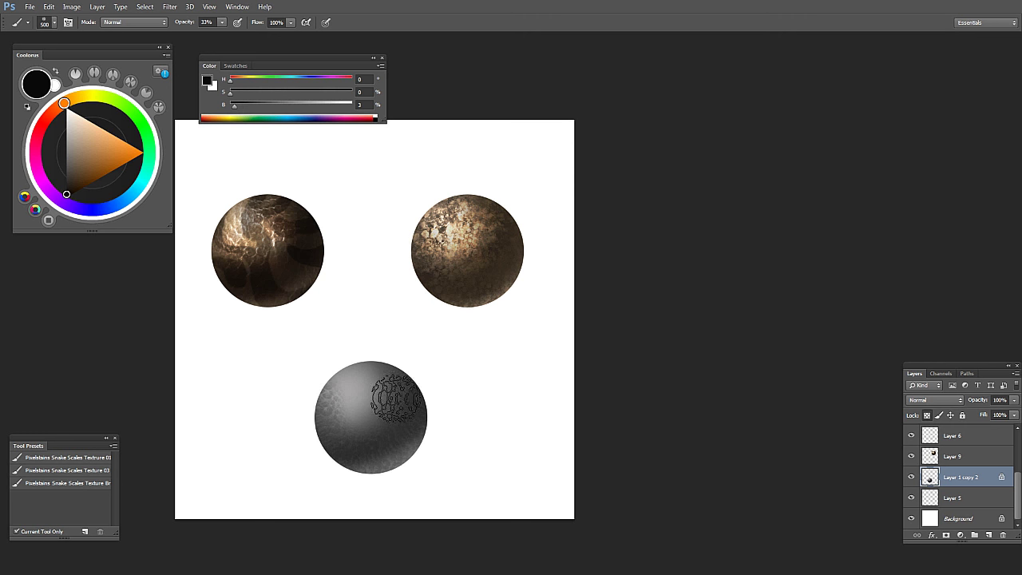
pyautogui.press(']')
pyautogui.press(']')
pyautogui.moveTo(373, 430); pyautogui.dragTo(379, 447)
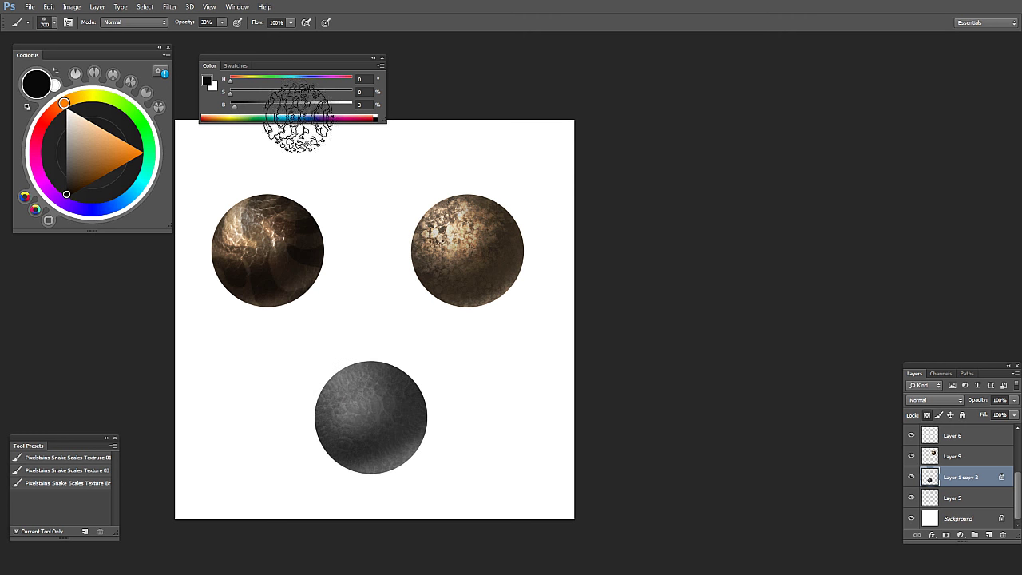
pyautogui.press('0')
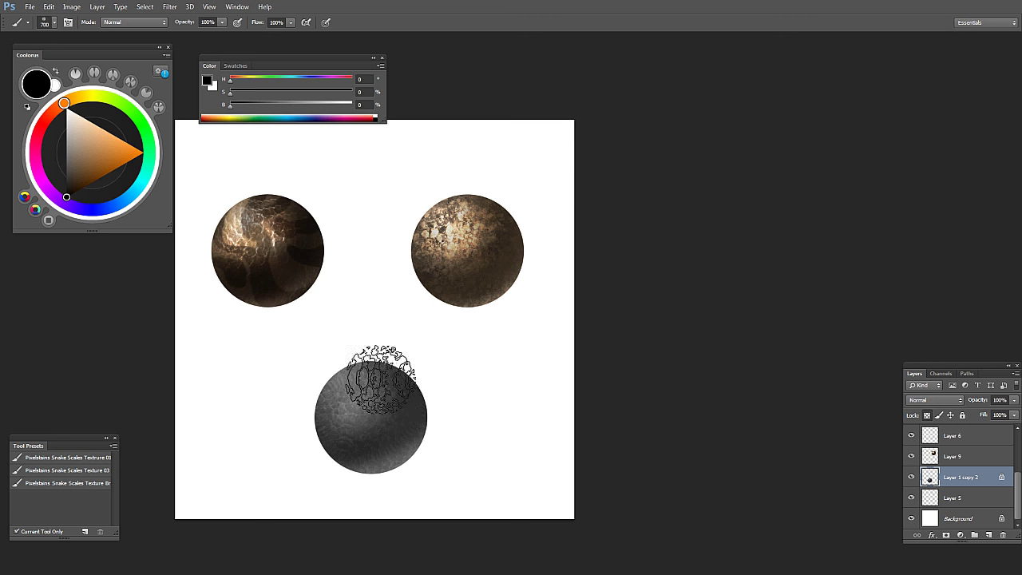
# Step: Try painting black scales over the bottom sphere at full opacity with 700 and 500 px brushes
pyautogui.moveTo(408, 389); pyautogui.dragTo(354, 392)
pyautogui.hotkey('ctrl', 'z')
pyautogui.hotkey('ctrl', 'z')
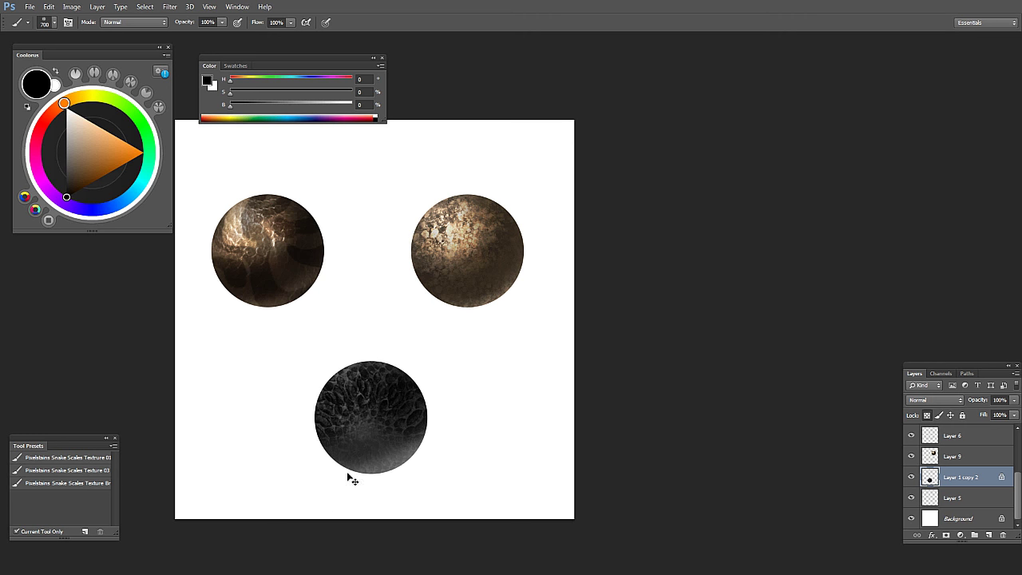
pyautogui.hotkey('ctrl', 'z')
pyautogui.press('[')
pyautogui.press('[')
pyautogui.moveTo(387, 386)
pyautogui.mouseDown()
pyautogui.moveTo(410, 395)
pyautogui.moveTo(312, 415)
pyautogui.moveTo(331, 457)
pyautogui.moveTo(367, 431)
pyautogui.mouseUp()
pyautogui.hotkey('ctrl', 'z')
# Step: Try mid-grey scales at 44% brightness on the bottom sphere, and paint it over with near-black scales at 4% brightness
pyautogui.keyDown('alt'); pyautogui.click(415, 395); pyautogui.keyUp('alt')
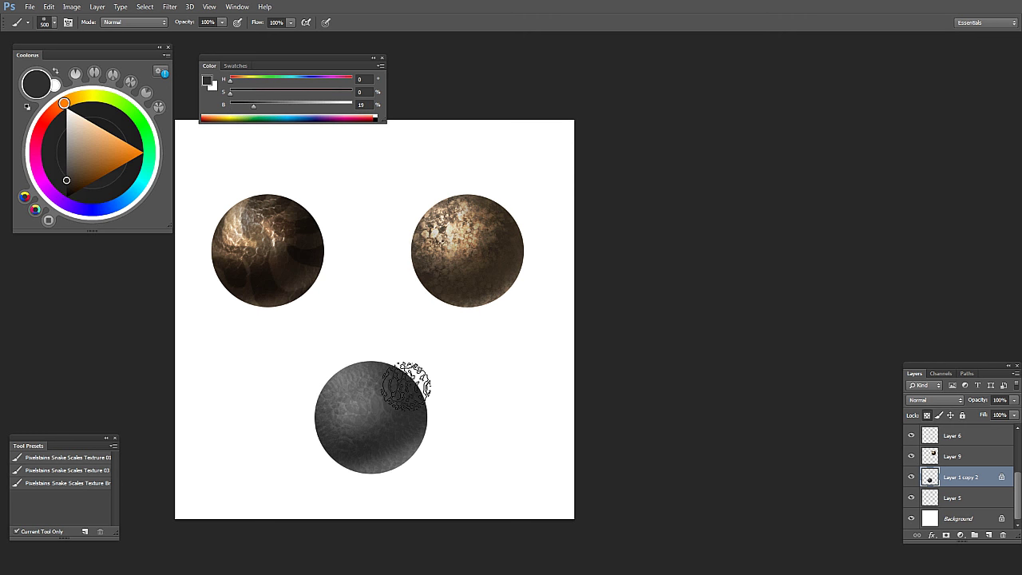
pyautogui.click(283, 107)
pyautogui.moveTo(408, 402)
pyautogui.mouseDown()
pyautogui.moveTo(365, 374)
pyautogui.moveTo(343, 460)
pyautogui.moveTo(364, 448)
pyautogui.moveTo(369, 388)
pyautogui.moveTo(346, 437)
pyautogui.mouseUp()
pyautogui.hotkey('ctrl', 'z')
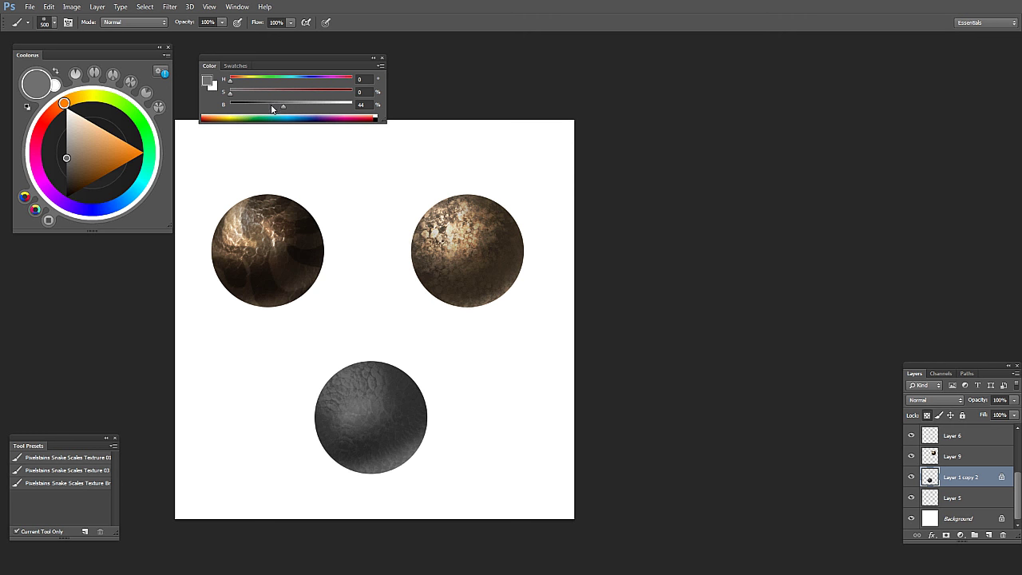
pyautogui.click(249, 106)
pyautogui.moveTo(393, 397)
pyautogui.mouseDown()
pyautogui.moveTo(300, 435)
pyautogui.moveTo(365, 433)
pyautogui.moveTo(396, 383)
pyautogui.moveTo(296, 406)
pyautogui.moveTo(345, 456)
pyautogui.mouseUp()
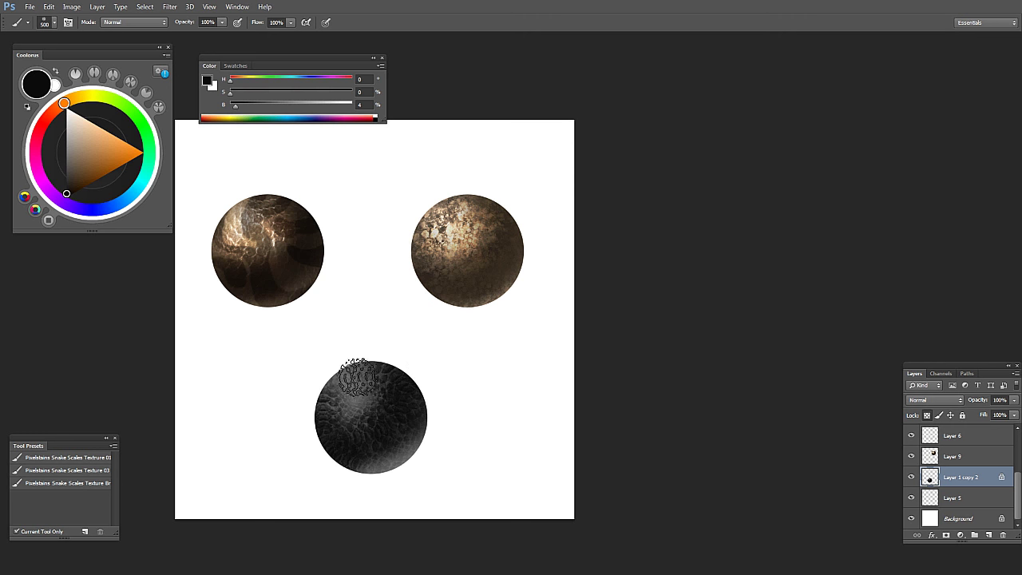
# Step: Refine the bottom sphere with smaller grey and near-black scales using a 300 to 250 px brush, lowering the opacity to 50%
pyautogui.press('[')
pyautogui.press('[')
pyautogui.keyDown('alt'); pyautogui.click(339, 410); pyautogui.keyUp('alt')
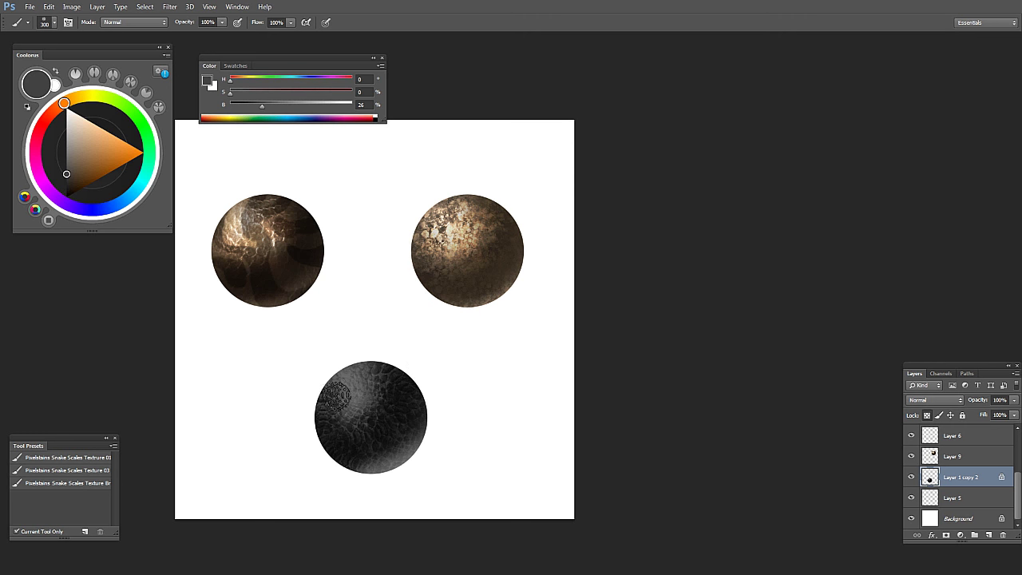
pyautogui.moveTo(336, 397)
pyautogui.mouseDown()
pyautogui.moveTo(356, 387)
pyautogui.moveTo(393, 406)
pyautogui.moveTo(336, 420)
pyautogui.moveTo(369, 453)
pyautogui.mouseUp()
pyautogui.keyDown('alt'); pyautogui.click(436, 347); pyautogui.keyUp('alt')
pyautogui.hotkey('ctrl', 'z')
pyautogui.press('5')
pyautogui.press('x')
pyautogui.press(']')
pyautogui.moveTo(336, 408); pyautogui.dragTo(330, 464)
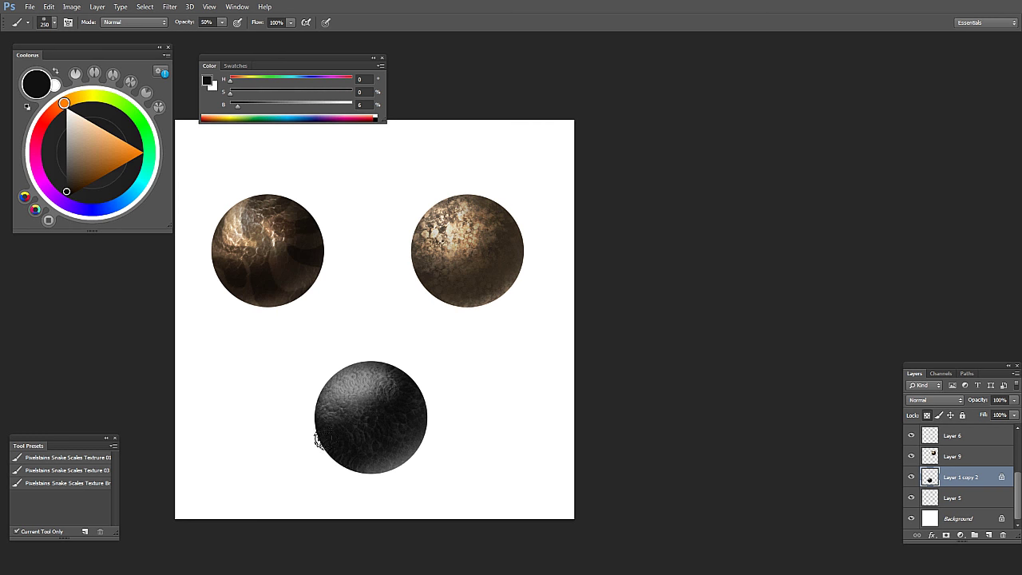
pyautogui.press('[')
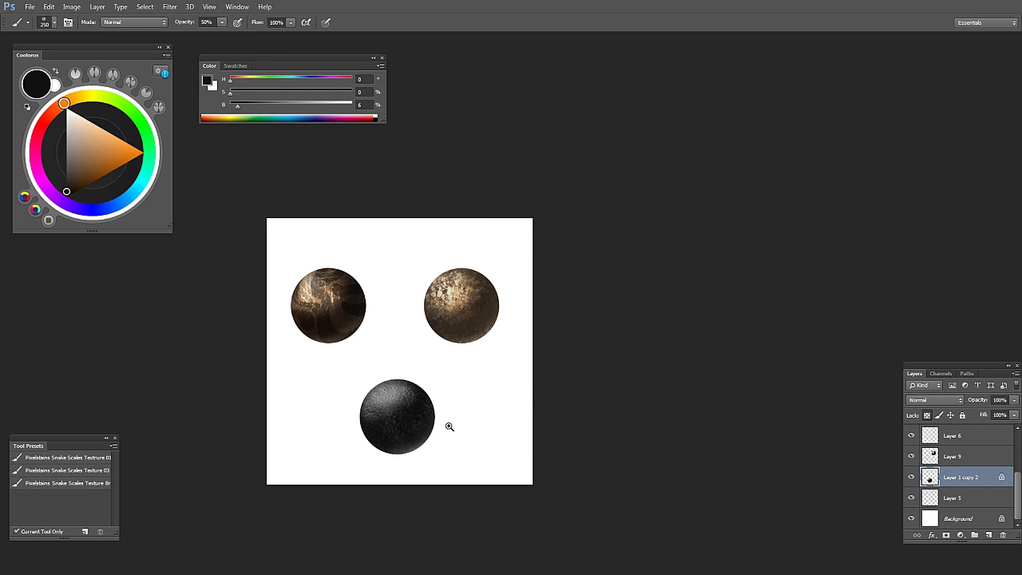
pyautogui.click(448, 424)
pyautogui.press(']')
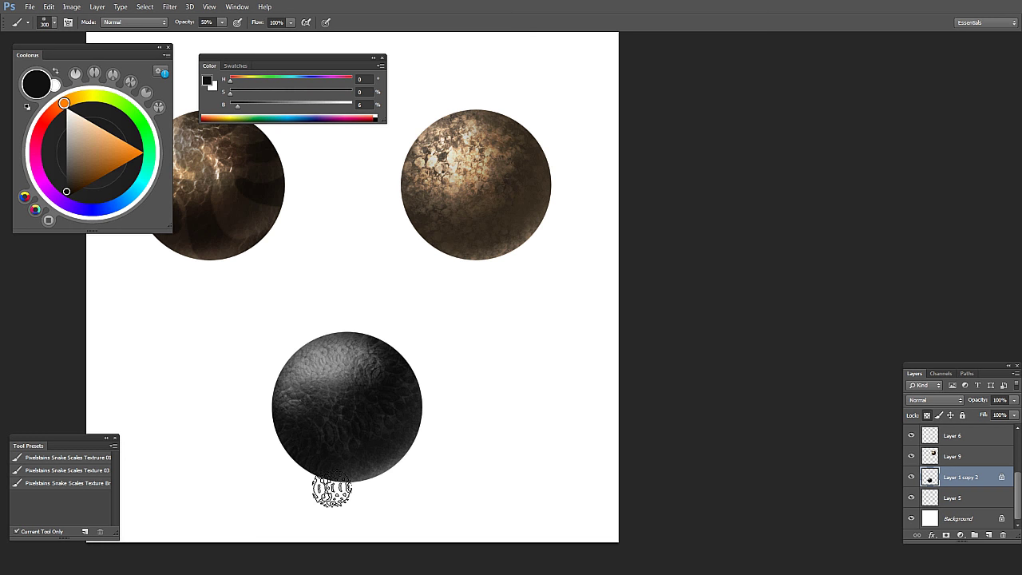
pyautogui.keyDown('ctrl'); pyautogui.keyDown('alt'); pyautogui.click(439, 460); pyautogui.keyUp('alt'); pyautogui.keyUp('ctrl')
pyautogui.keyDown('ctrl'); pyautogui.click(430, 463); pyautogui.keyUp('ctrl')
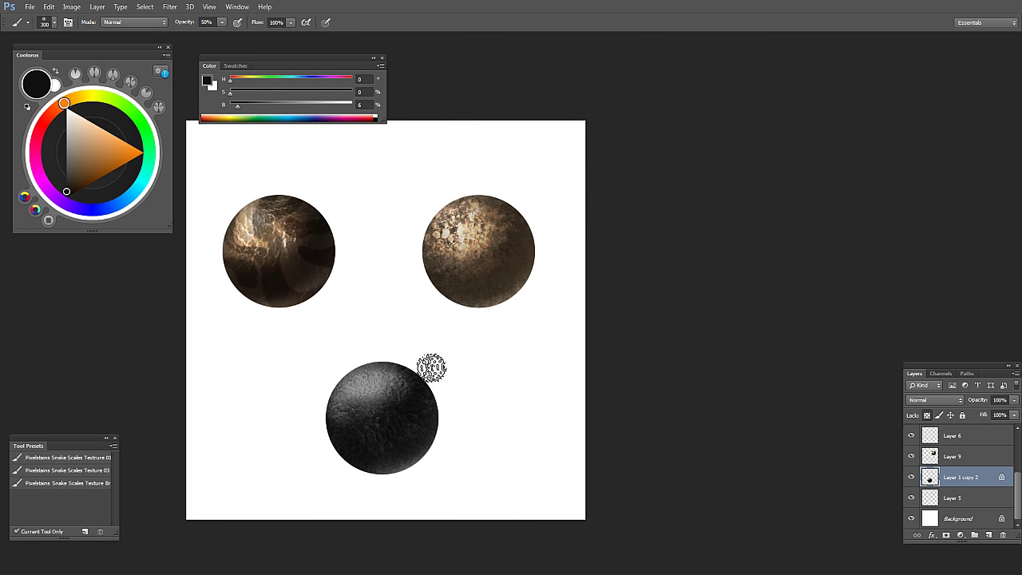
# Step: Lighten the bottom sphere's dark scales using a 500 px Dodge tool with the Shadows range at 50% exposure
pyautogui.press('u')
pyautogui.press('o')
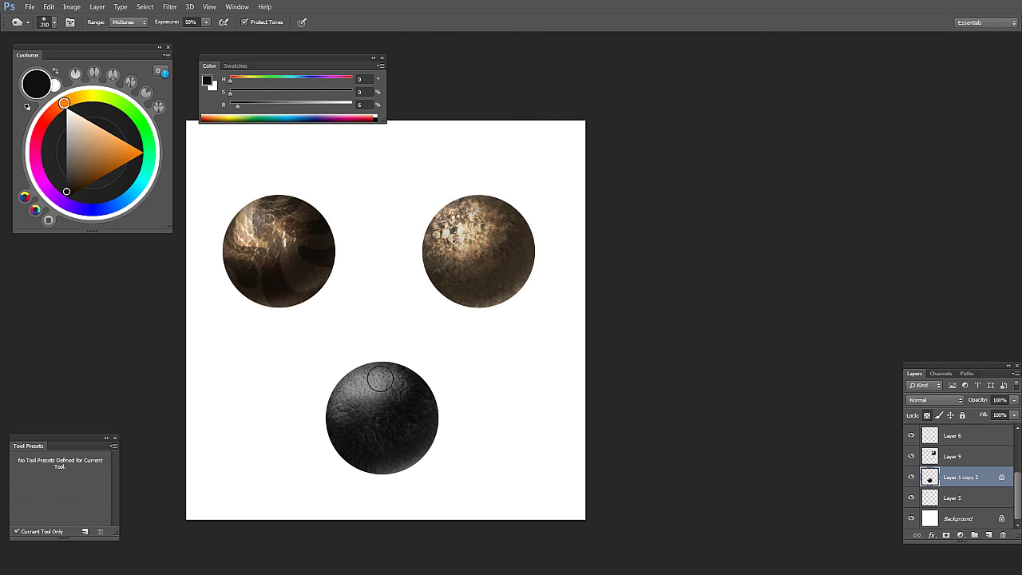
pyautogui.hotkey('shift', 'o')
pyautogui.hotkey('shift', 'o')
pyautogui.click(128, 23)
pyautogui.click(128, 39)
pyautogui.click(128, 22)
pyautogui.click(128, 34)
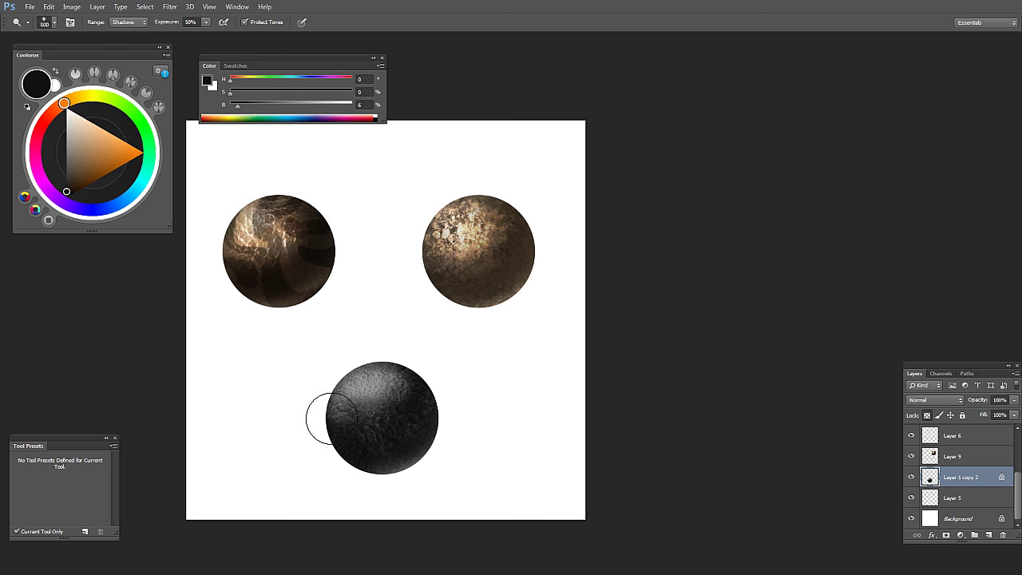
pyautogui.keyDown('alt'); pyautogui.click(472, 348); pyautogui.keyUp('alt')
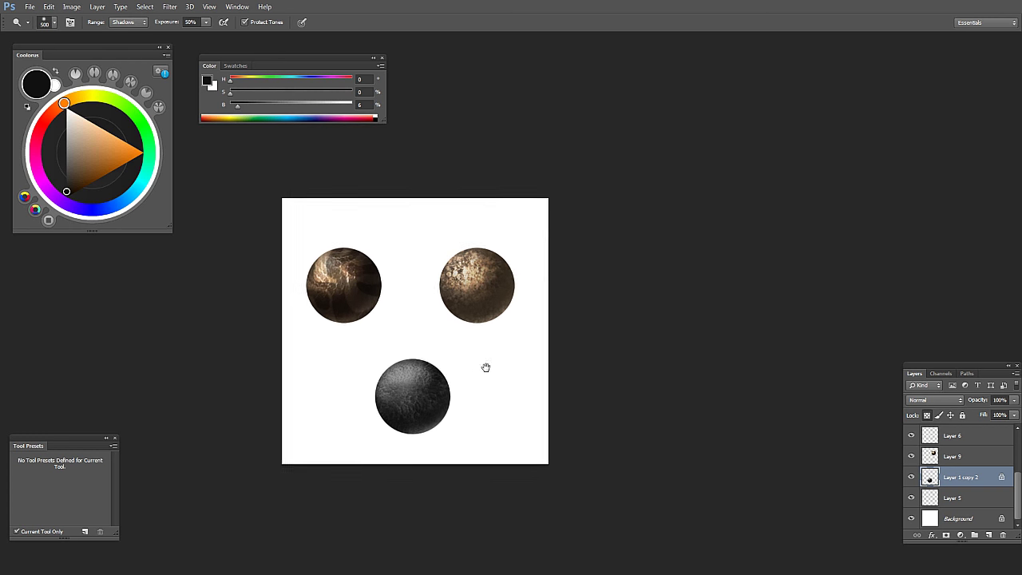
pyautogui.keyDown('ctrl'); pyautogui.click(447, 388); pyautogui.keyUp('ctrl')
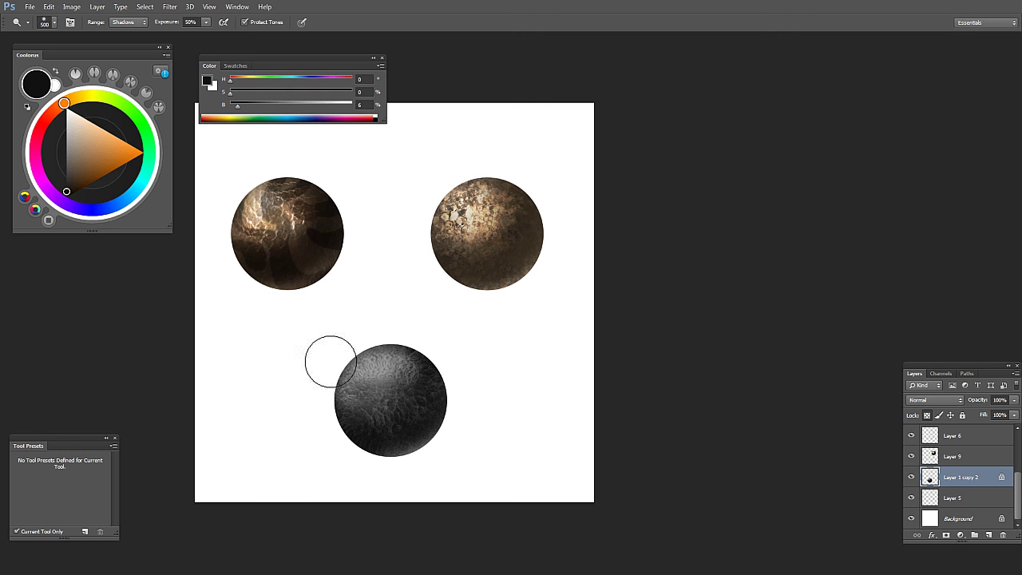
# Step: Set the Dodge range to Highlights and brighten the scales on the bottom sphere's upper-left lit area
pyautogui.click(128, 22)
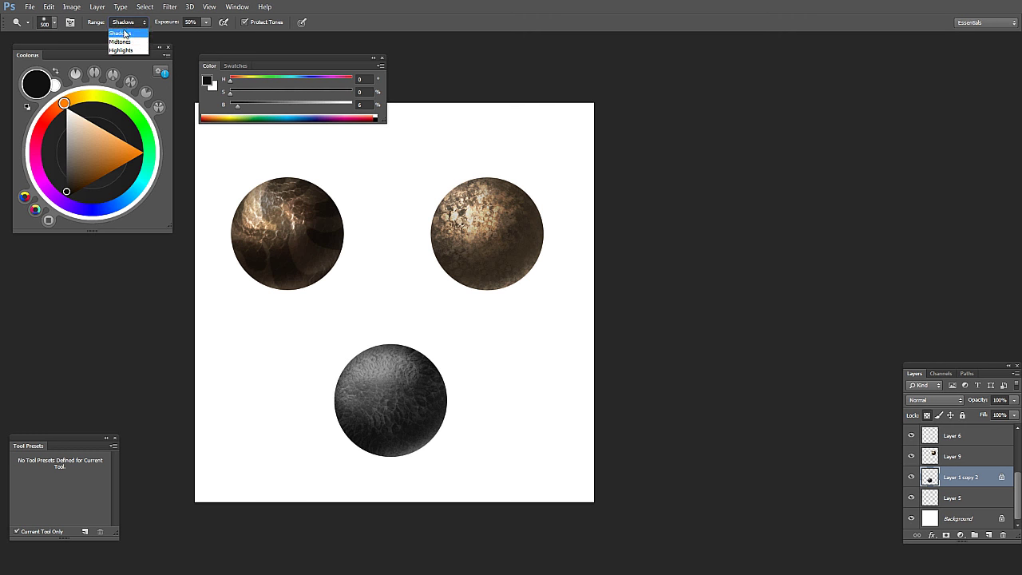
pyautogui.click(127, 46)
pyautogui.moveTo(368, 376)
pyautogui.mouseDown()
pyautogui.moveTo(393, 378)
pyautogui.moveTo(379, 398)
pyautogui.moveTo(394, 378)
pyautogui.moveTo(378, 400)
pyautogui.moveTo(360, 400)
pyautogui.moveTo(387, 374)
pyautogui.mouseUp()
pyautogui.press('[')
pyautogui.press('[')
pyautogui.keyDown('alt'); pyautogui.click(433, 399); pyautogui.keyUp('alt')
pyautogui.keyDown('alt'); pyautogui.click(445, 406); pyautogui.keyUp('alt')
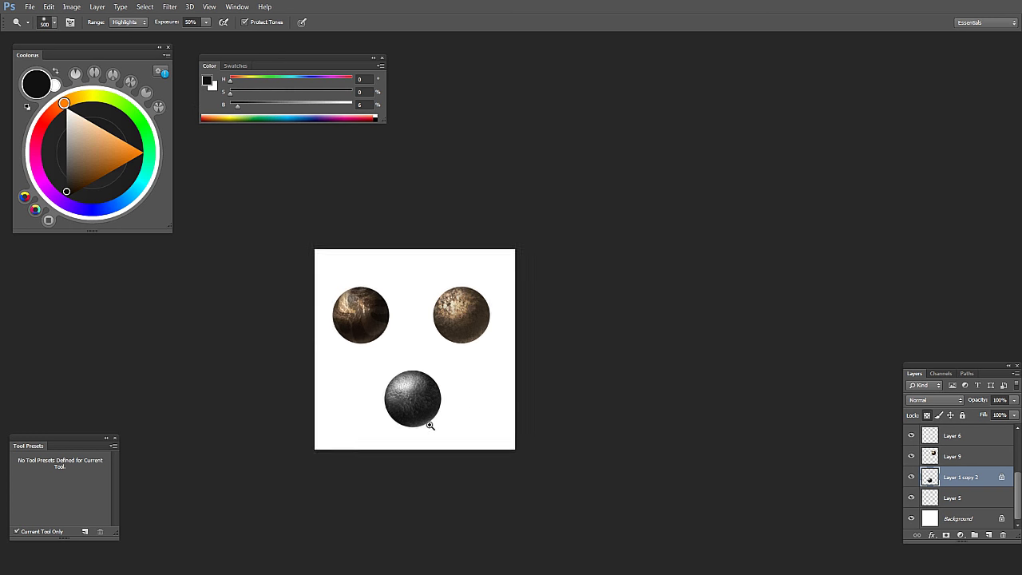
pyautogui.keyDown('ctrl'); pyautogui.click(433, 424); pyautogui.keyUp('ctrl')
pyautogui.scroll(1, 417, 422)
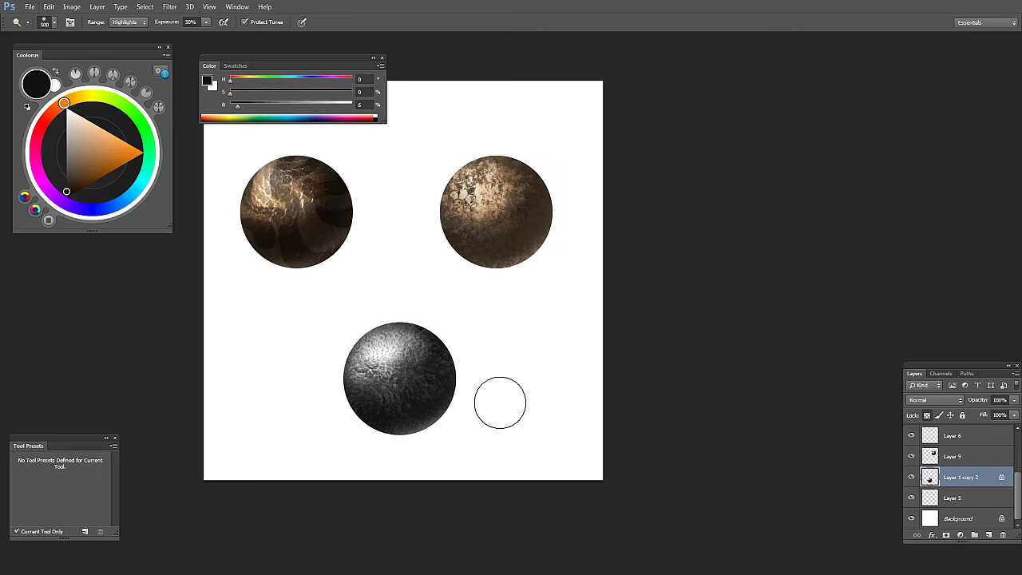
# Step: Try large black scales in diagonal strokes behind the spheres on Layer 5, using an 800 px scale brush at 50% opacity
pyautogui.click(954, 497)
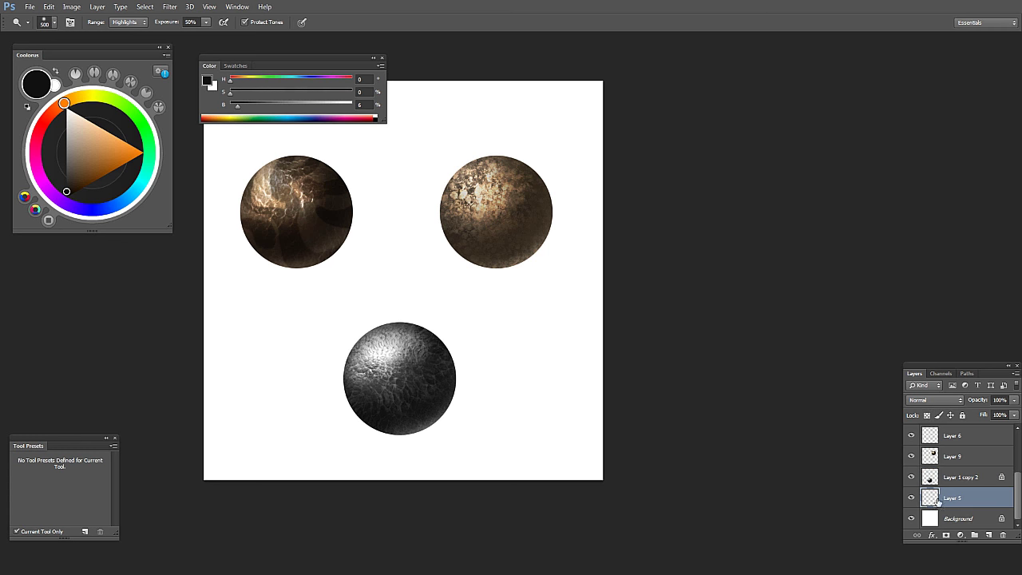
pyautogui.press('b')
pyautogui.rightClick(331, 313)
pyautogui.doubleClick(382, 469)
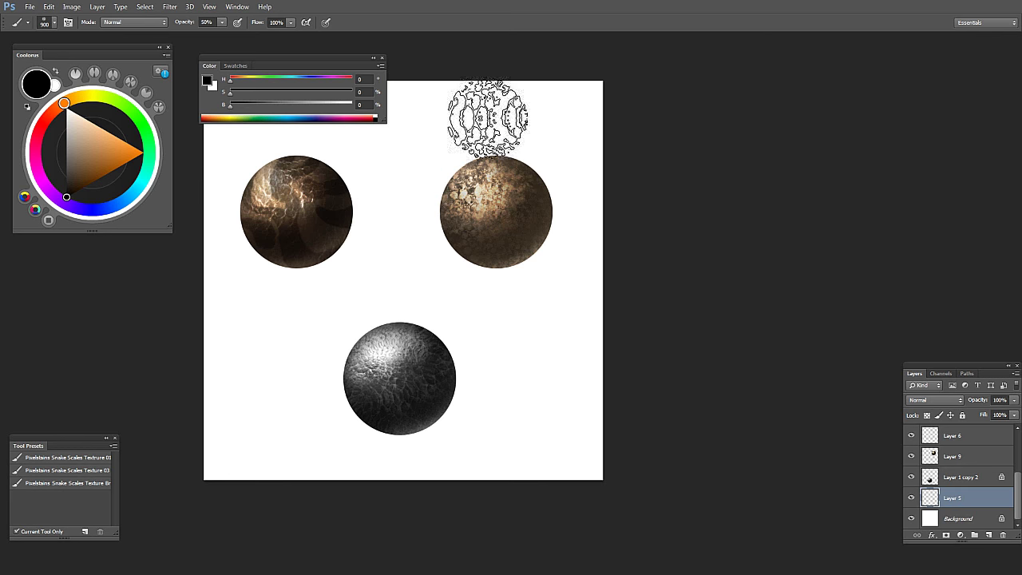
pyautogui.moveTo(490, 116); pyautogui.dragTo(236, 386)
pyautogui.moveTo(583, 102); pyautogui.dragTo(236, 432)
pyautogui.moveTo(627, 159); pyautogui.dragTo(259, 462)
pyautogui.moveTo(631, 262); pyautogui.dragTo(280, 534)
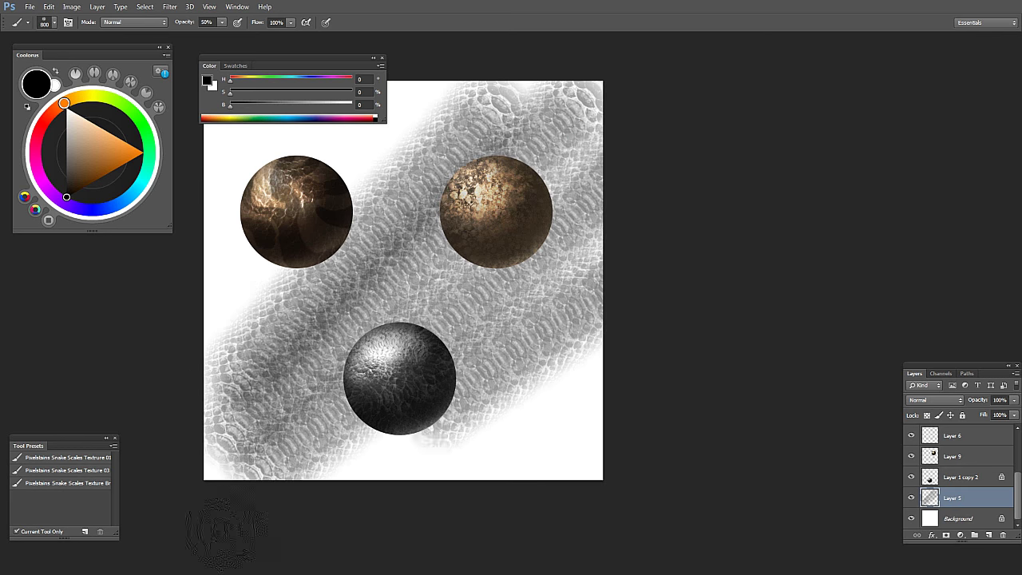
pyautogui.moveTo(633, 377); pyautogui.dragTo(225, 548)
pyautogui.moveTo(537, 415); pyautogui.dragTo(463, 403)
pyautogui.click(539, 441)
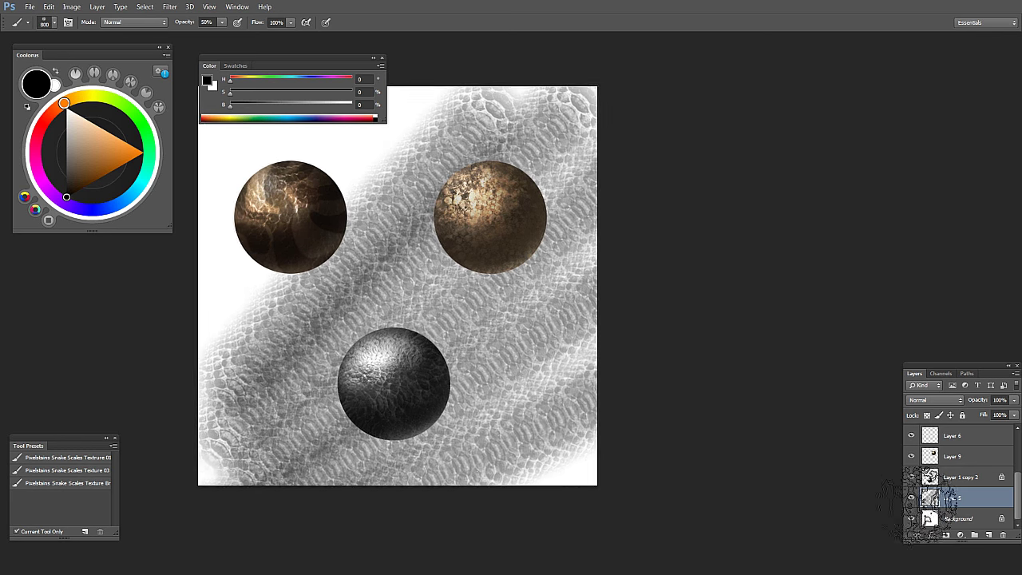
# Step: Delete Layer 5 with its background scales and select the bottom sphere's layer
pyautogui.moveTo(952, 497); pyautogui.dragTo(1003, 535)
pyautogui.keyDown('ctrl'); pyautogui.keyDown('alt'); pyautogui.click(557, 424); pyautogui.keyUp('alt'); pyautogui.keyUp('ctrl')
pyautogui.moveTo(558, 413); pyautogui.dragTo(519, 416)
pyautogui.press('g')
pyautogui.keyDown('ctrl'); pyautogui.click(405, 401); pyautogui.keyUp('ctrl')
pyautogui.moveTo(424, 415); pyautogui.dragTo(473, 391)
pyautogui.click(473, 390)
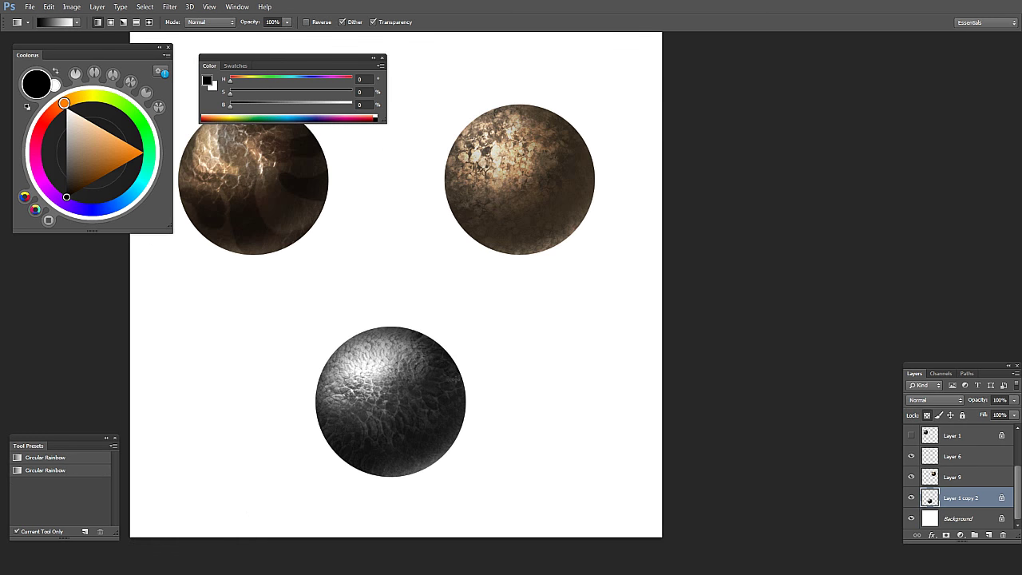
# Step: Brighten the bottom sphere's scales around the lit area using a 300 px Dodge tool with the Highlights range at 50% exposure
pyautogui.press('o')
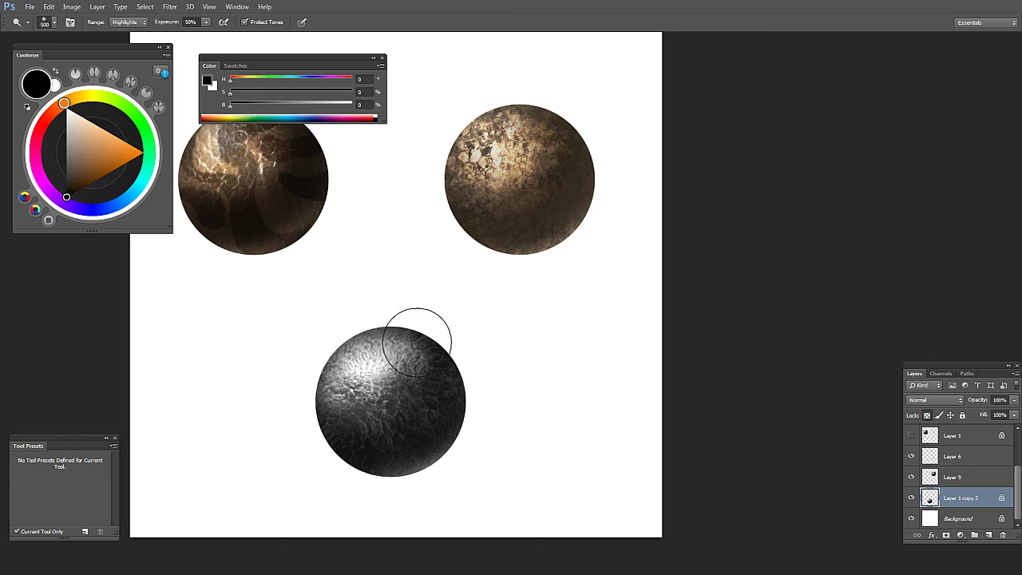
pyautogui.press('[')
pyautogui.press('[')
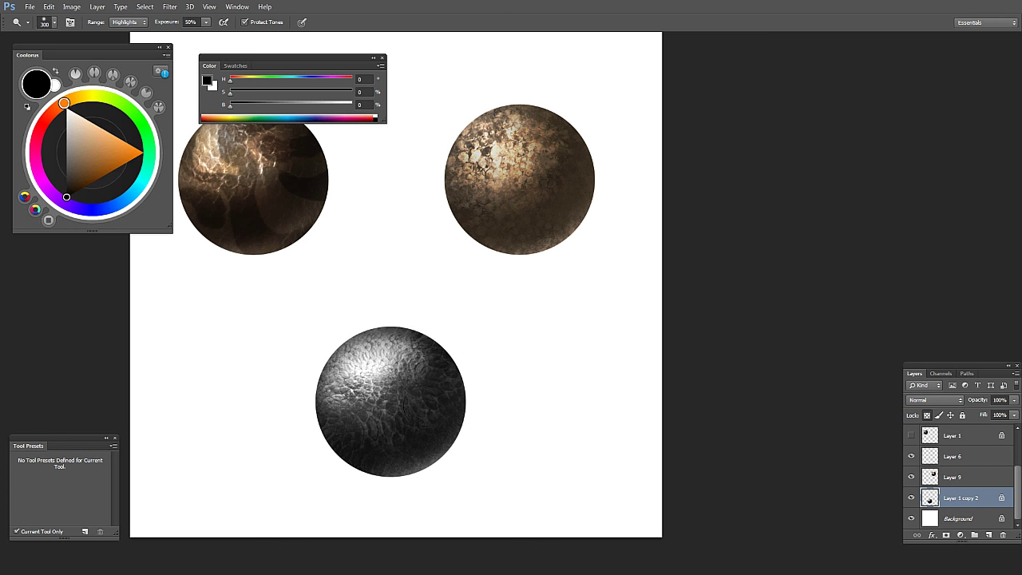
pyautogui.scroll(-2, 428, 407)
pyautogui.scroll(1, 427, 421)
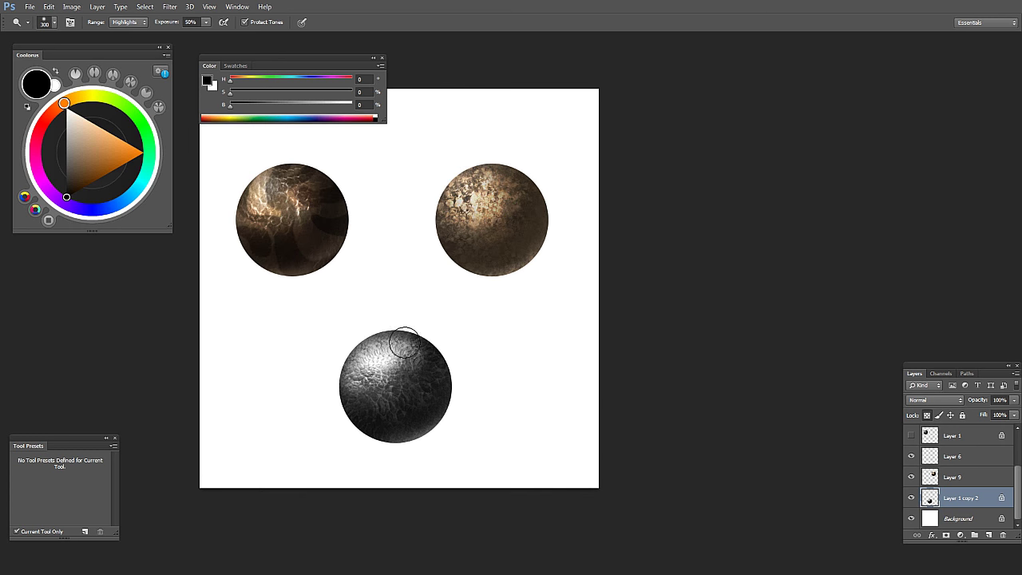
pyautogui.scroll(1, 406, 373)
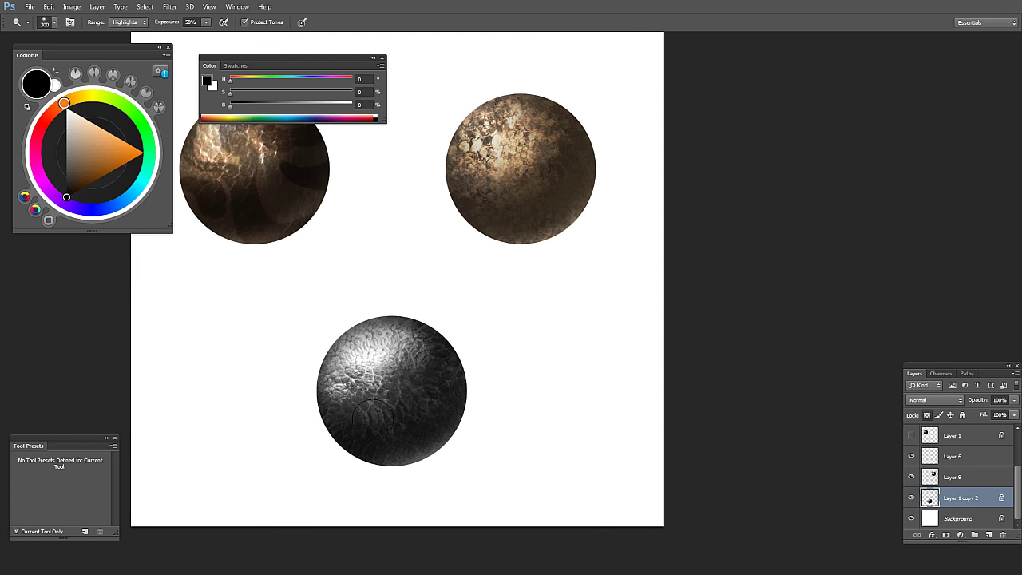
pyautogui.scroll(-3, 455, 358)
pyautogui.scroll(2, 414, 328)
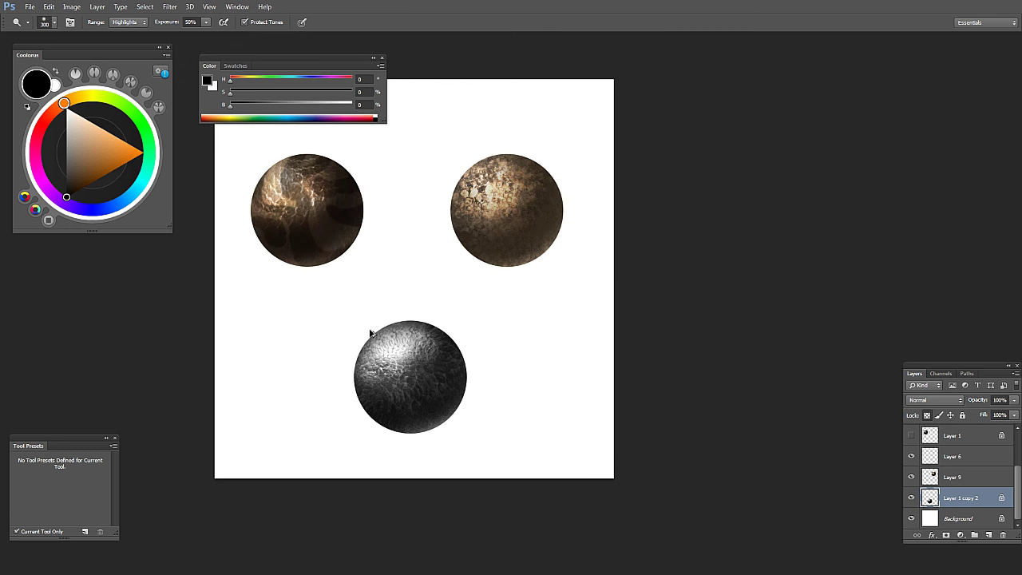
# Step: Set the Dodge range to Midtones and lighten the scales on the bottom sphere
pyautogui.click(140, 29)
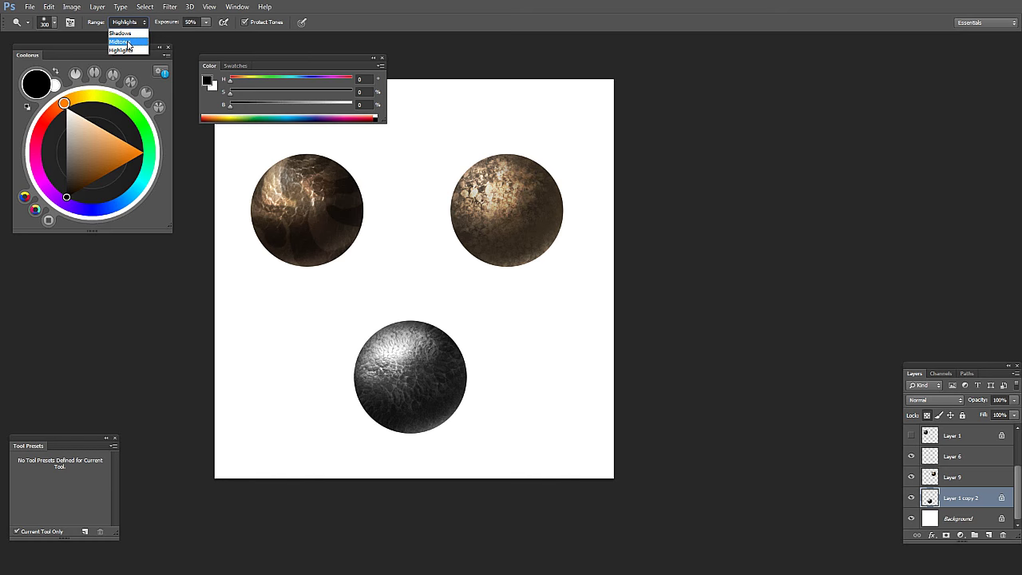
pyautogui.click(130, 41)
pyautogui.scroll(1, 419, 410)
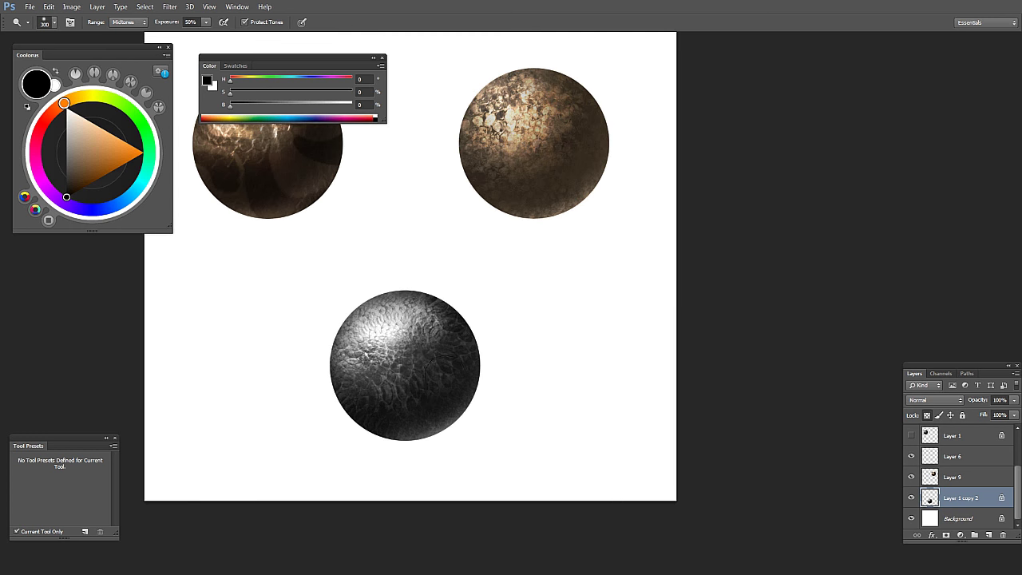
pyautogui.scroll(-2, 497, 346)
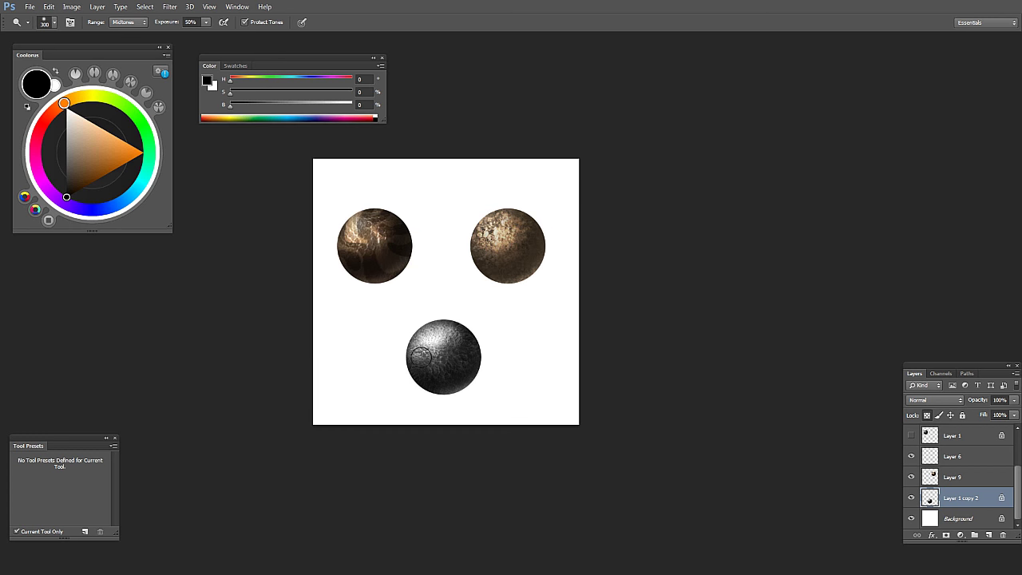
pyautogui.scroll(-1, 500, 350)
pyautogui.scroll(2, 495, 343)
# Step: Colorize the bottom sphere in an olive-yellow tone with Hue/Saturation, at saturation 25 and lightness 0
pyautogui.press('u')
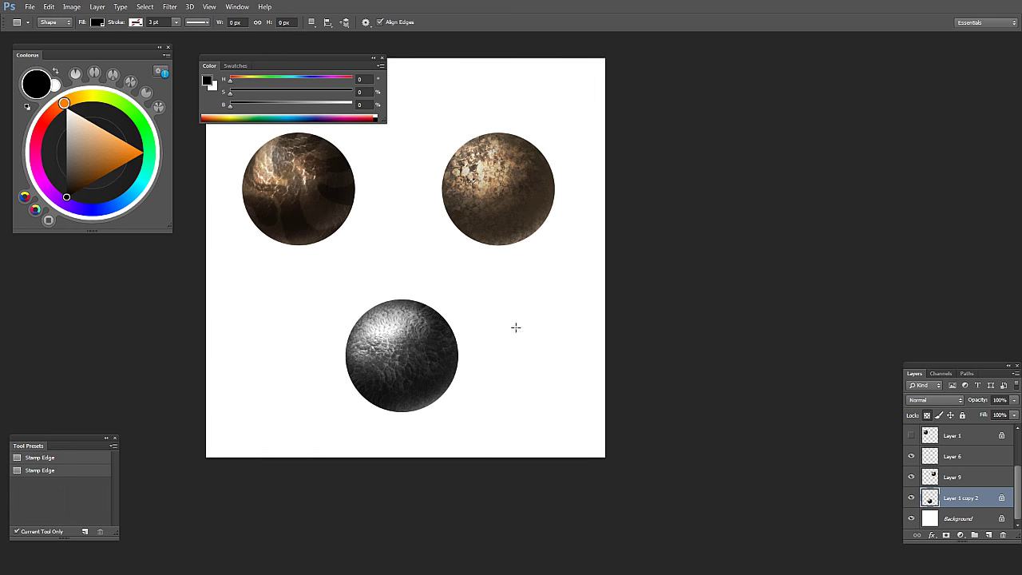
pyautogui.press('b')
pyautogui.press('g')
pyautogui.hotkey('ctrl', 'u')
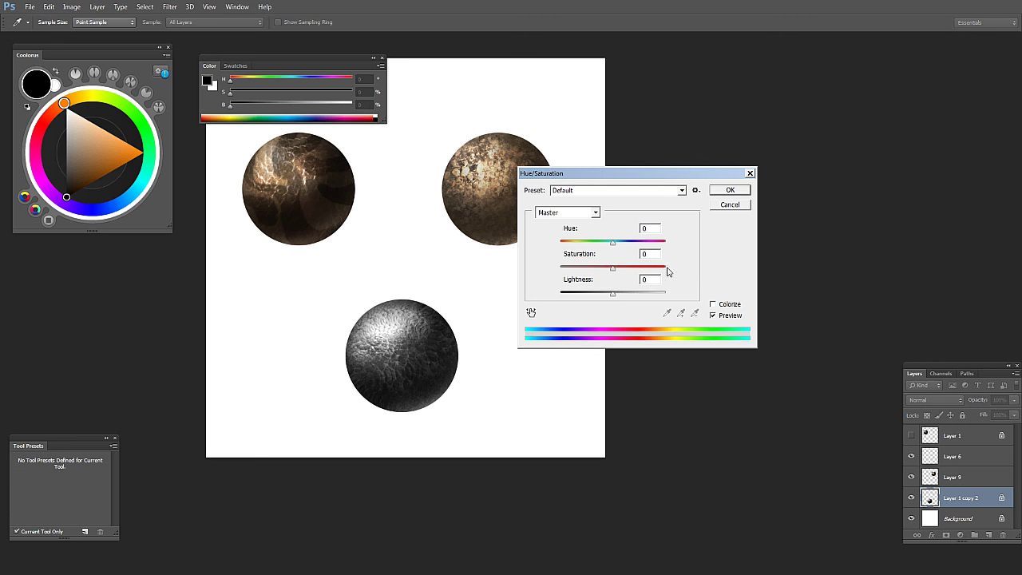
pyautogui.click(712, 304)
pyautogui.moveTo(570, 242); pyautogui.dragTo(573, 246)
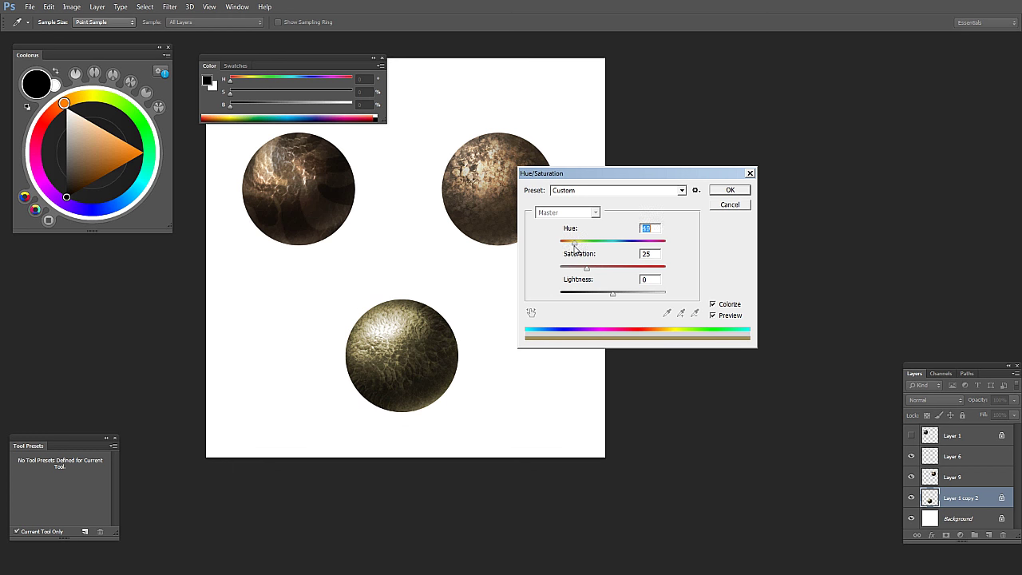
pyautogui.click(732, 192)
pyautogui.keyDown('alt'); pyautogui.click(491, 359); pyautogui.keyUp('alt')
pyautogui.keyDown('alt'); pyautogui.click(491, 359); pyautogui.keyUp('alt')
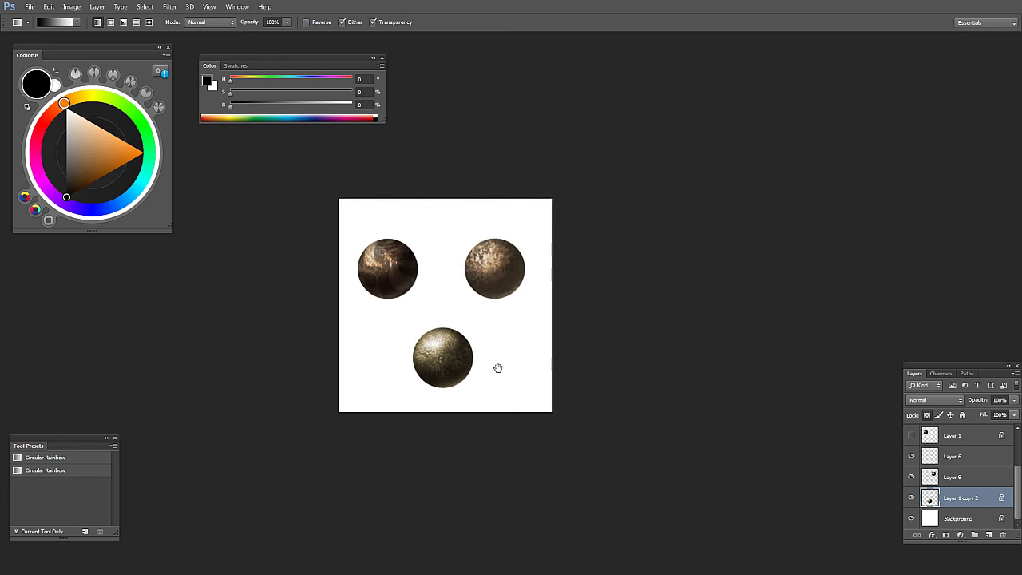
pyautogui.keyDown('ctrl'); pyautogui.click(498, 376); pyautogui.keyUp('ctrl')
pyautogui.keyDown('ctrl'); pyautogui.click(498, 376); pyautogui.keyUp('ctrl')
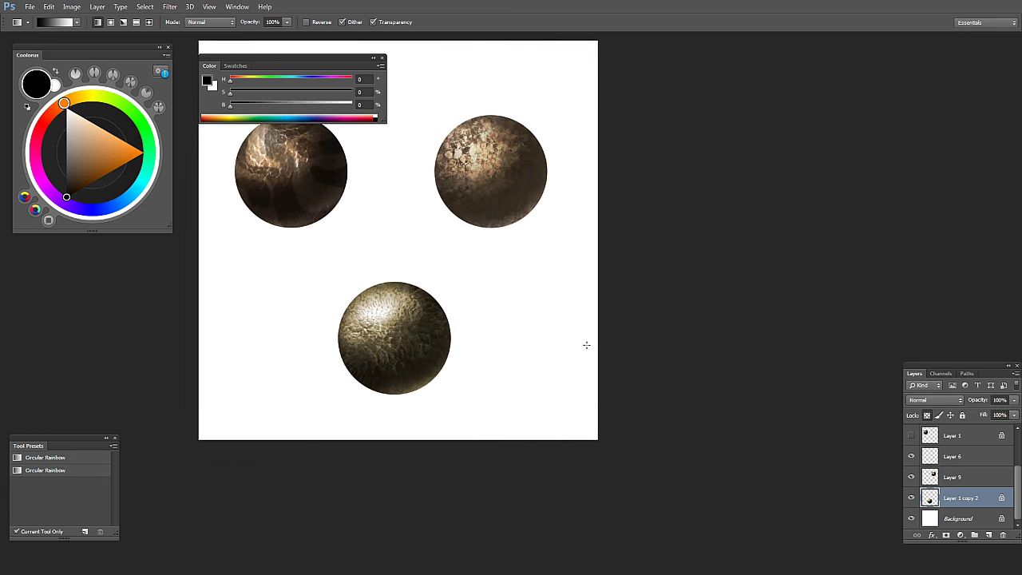
# Step: Add a new layer clipped to the bottom sphere's layer and set its blend mode to Color Dodge
pyautogui.click(989, 535)
pyautogui.keyDown('alt'); pyautogui.click(984, 508); pyautogui.keyUp('alt')
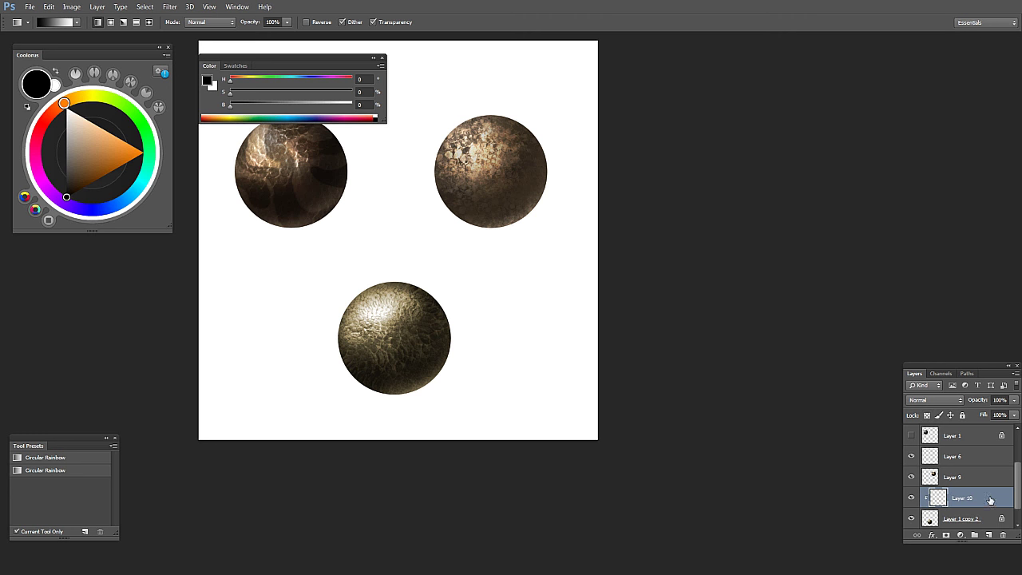
pyautogui.click(934, 400)
pyautogui.click(926, 219)
# Step: Choose a snake scale brush for the Color Dodge layer and reduce its size to 300 px
pyautogui.press('b')
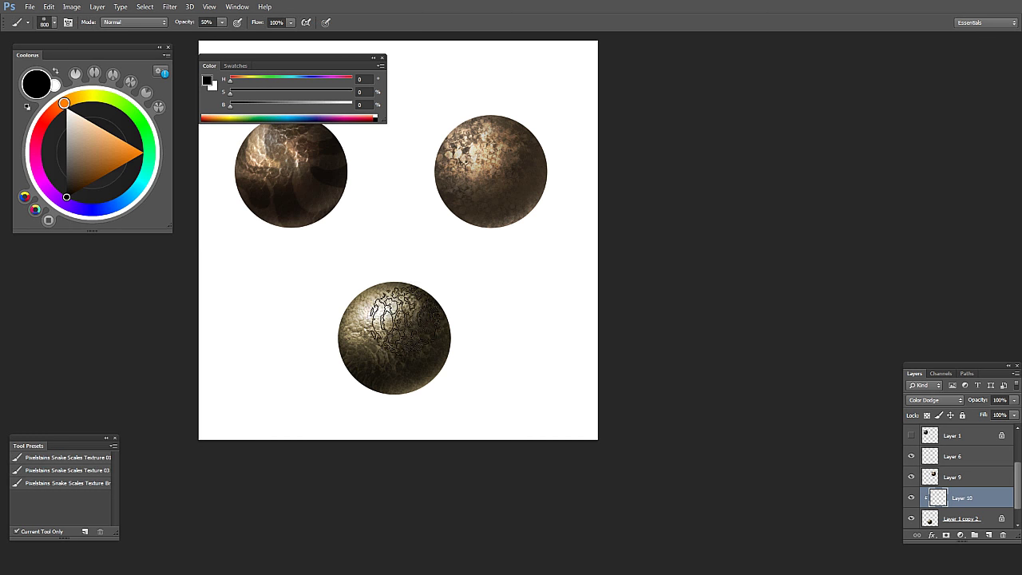
pyautogui.rightClick(387, 339)
pyautogui.doubleClick(486, 498)
pyautogui.press('[')
pyautogui.press('[')
pyautogui.press('[')
pyautogui.press('[')
pyautogui.press('[')
pyautogui.press('[')
pyautogui.press('[')
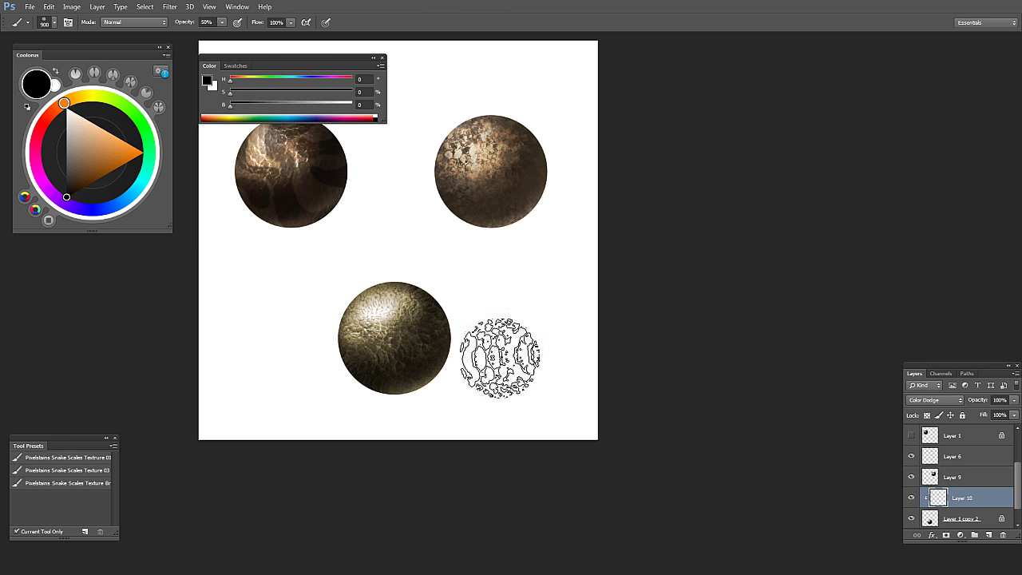
pyautogui.press('g')
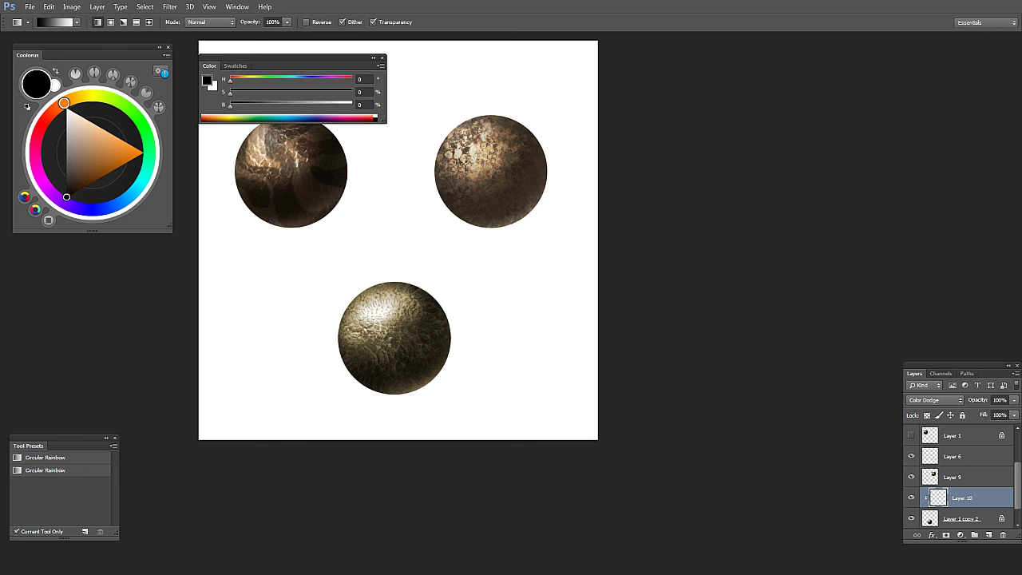
pyautogui.hotkey('alt', '[')
pyautogui.click(978, 499)
pyautogui.press('b')
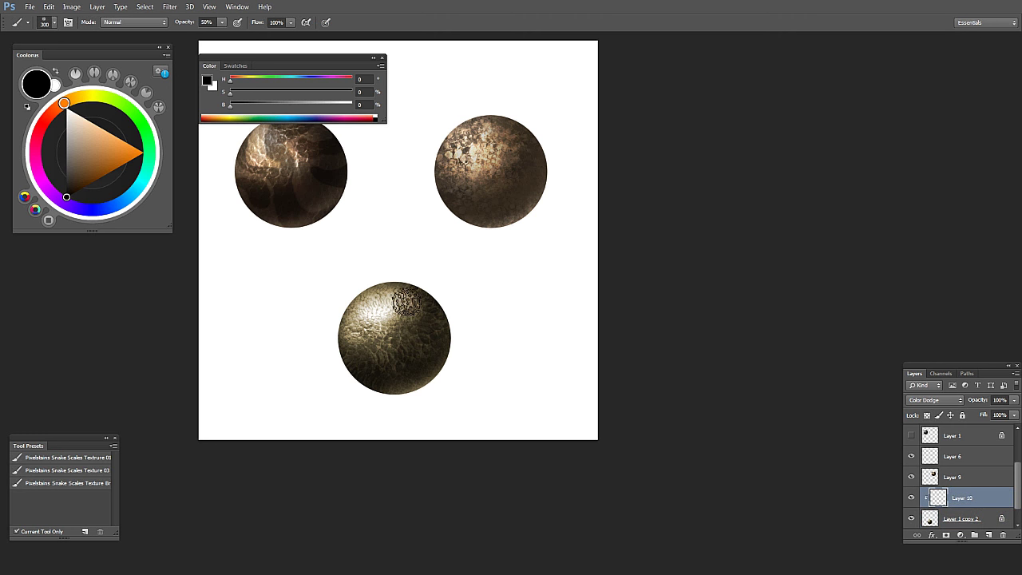
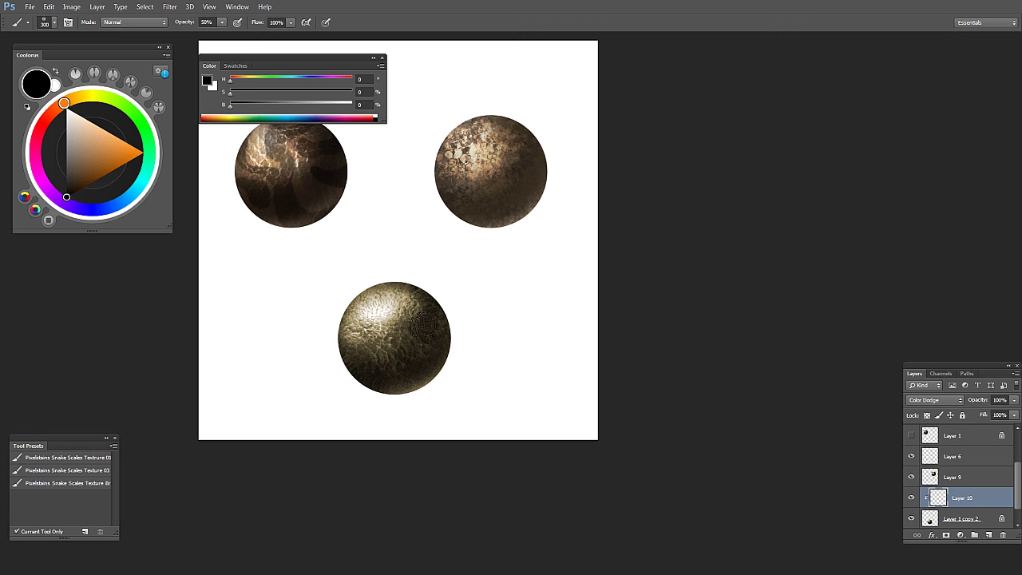
# Step: Set the foreground to orange (H 34, S 75, B 92) and try 400 px scales on the bottom sphere's upper-right area
pyautogui.click(109, 151)
pyautogui.click(120, 147)
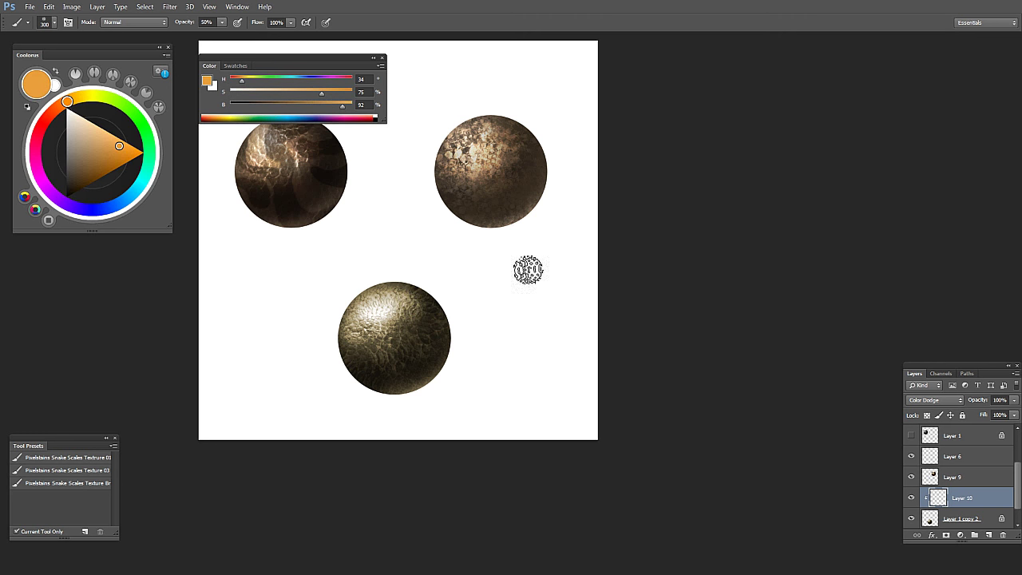
pyautogui.press(']')
pyautogui.press(']')
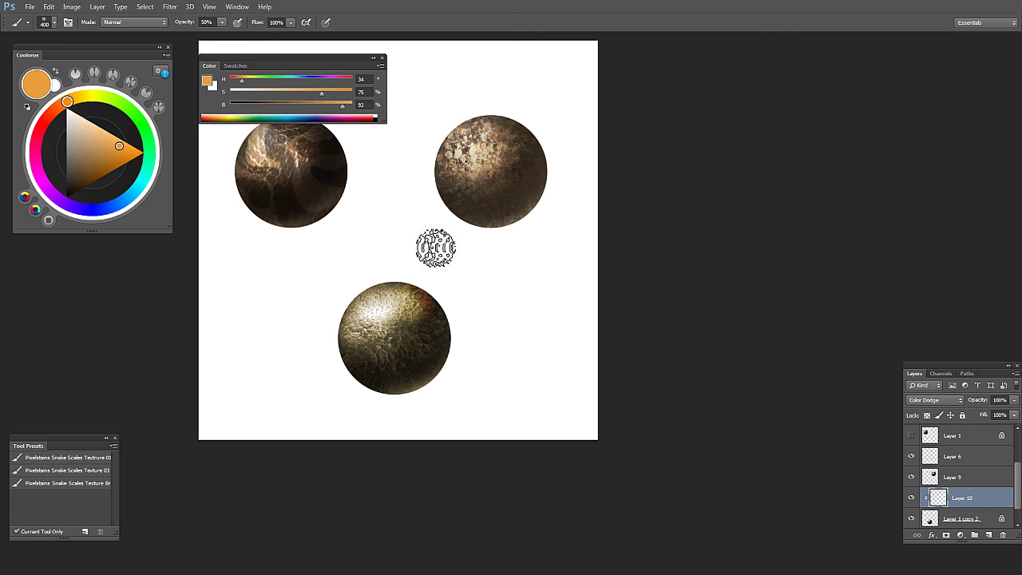
pyautogui.moveTo(421, 311); pyautogui.dragTo(406, 329)
pyautogui.hotkey('ctrl', 'z')
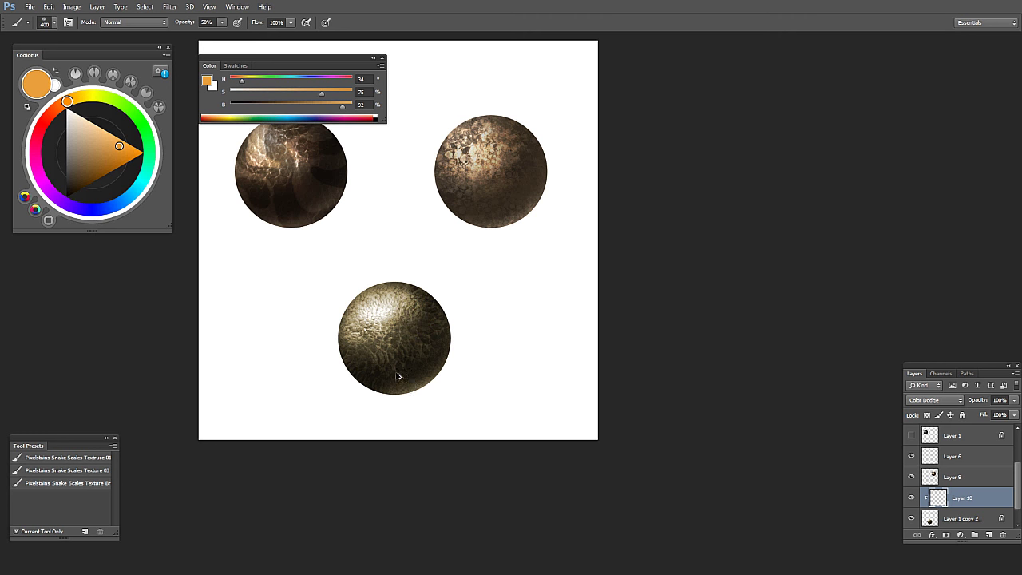
# Step: Turn off Blend Clipped Layers as Group in the Color Dodge layer's advanced blending options
pyautogui.doubleClick(985, 498)
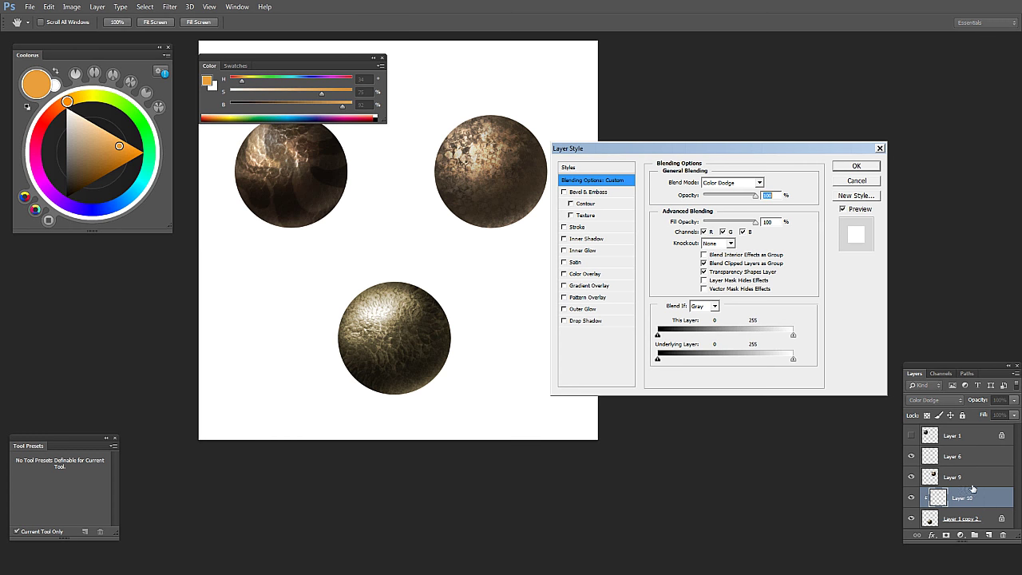
pyautogui.click(704, 263)
pyautogui.click(856, 167)
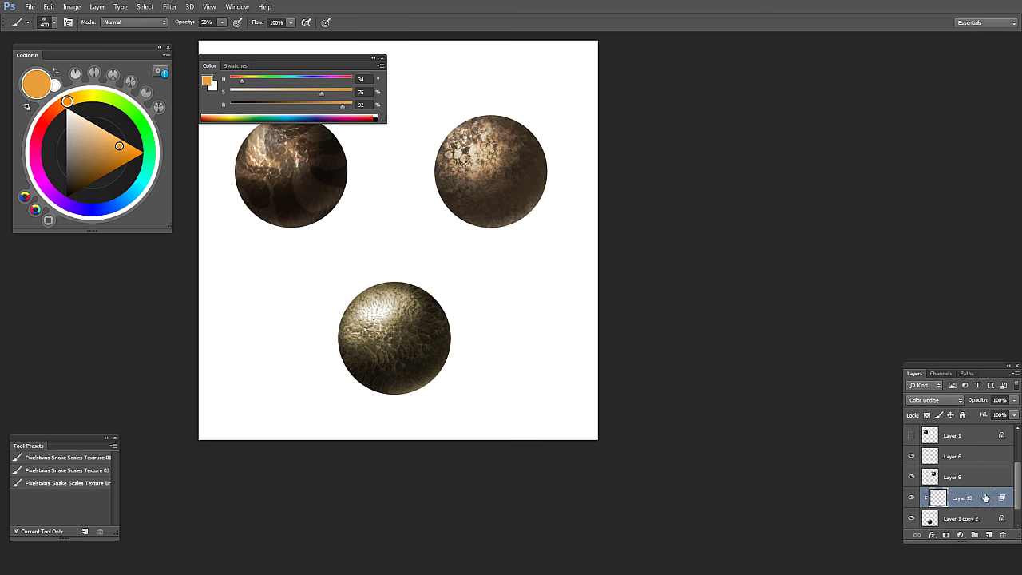
# Step: Lower the brush opacity to 30% and paint orange scale highlights over the bottom sphere on the Color Dodge layer
pyautogui.press('3')
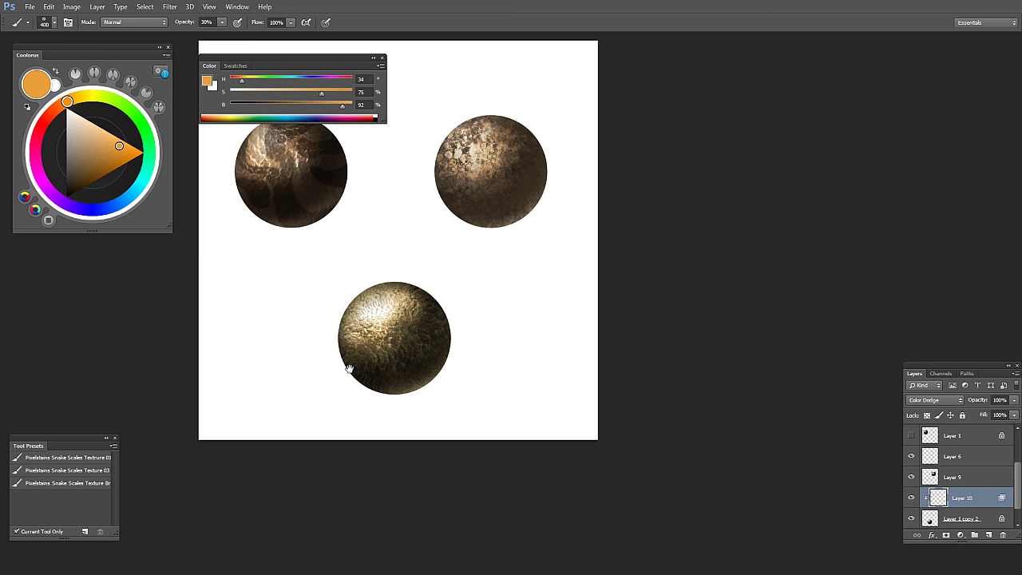
pyautogui.keyDown('alt'); pyautogui.click(358, 400); pyautogui.keyUp('alt')
pyautogui.click(364, 391)
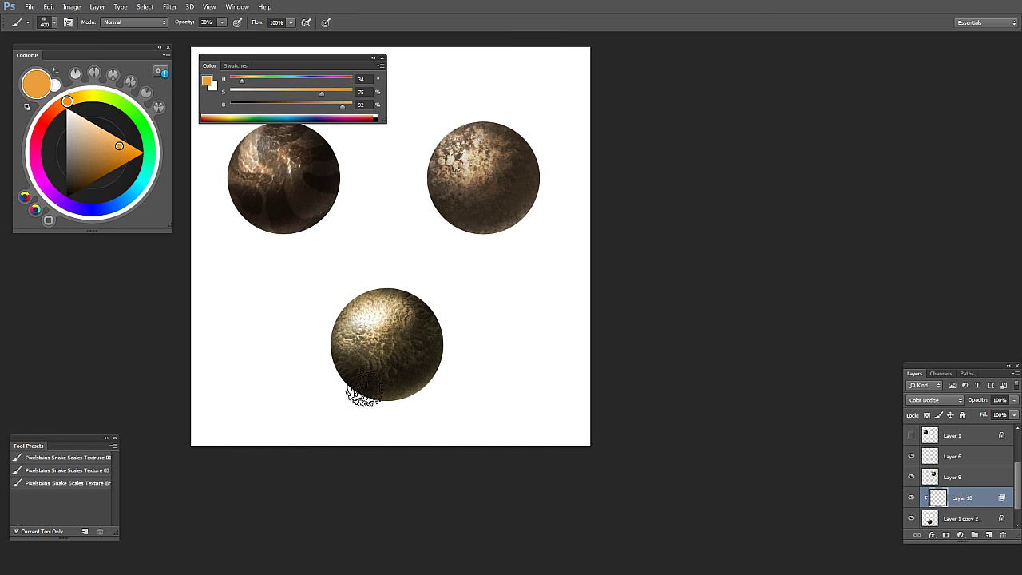
pyautogui.keyDown('alt'); pyautogui.click(391, 434); pyautogui.keyUp('alt')
pyautogui.keyDown('alt'); pyautogui.click(391, 434); pyautogui.keyUp('alt')
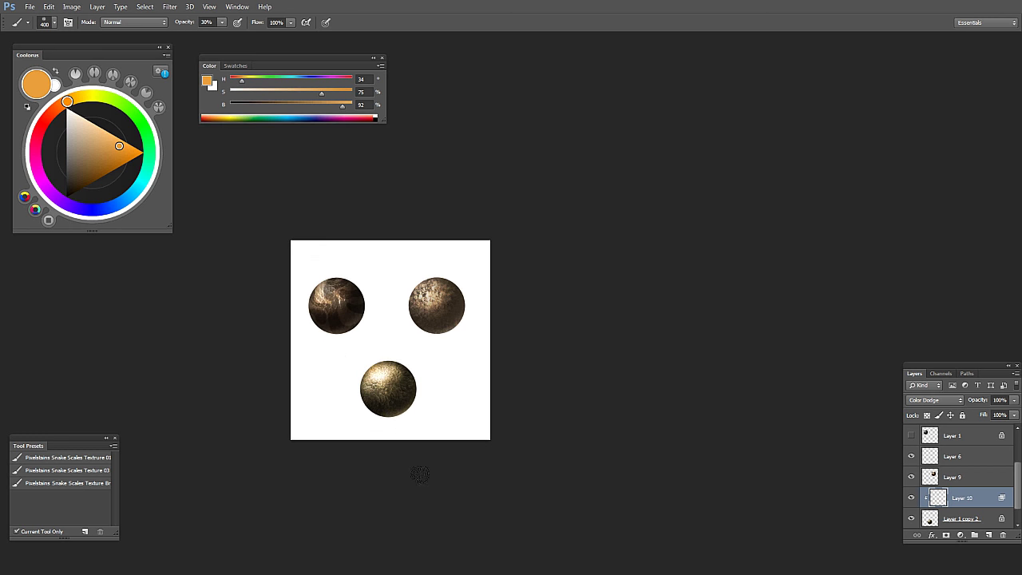
pyautogui.click(399, 432)
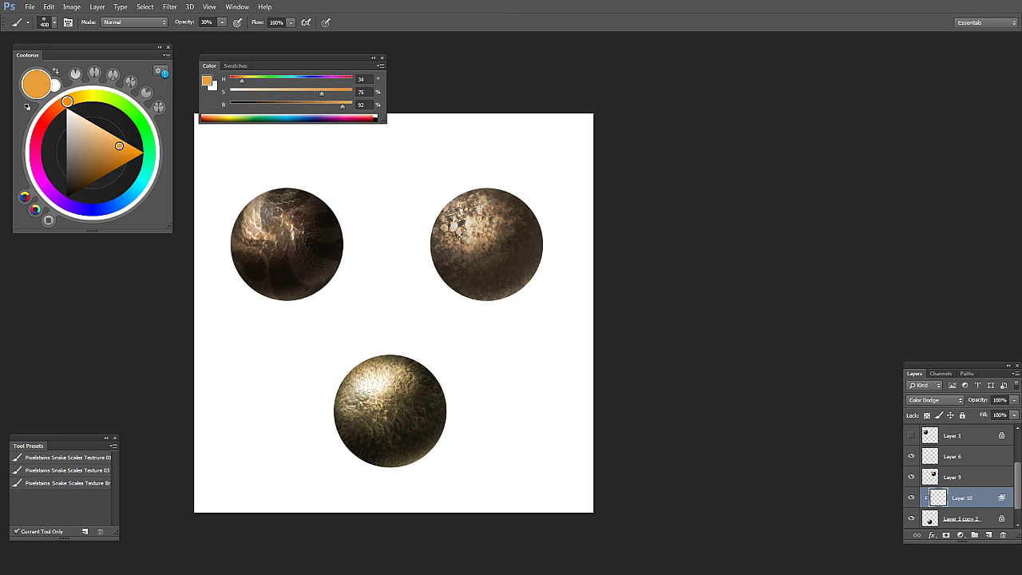
# Step: Darken the upper-right sphere's layer with Levels, setting the midtone input to 0.81
pyautogui.press('g')
pyautogui.hotkey('alt', ']')
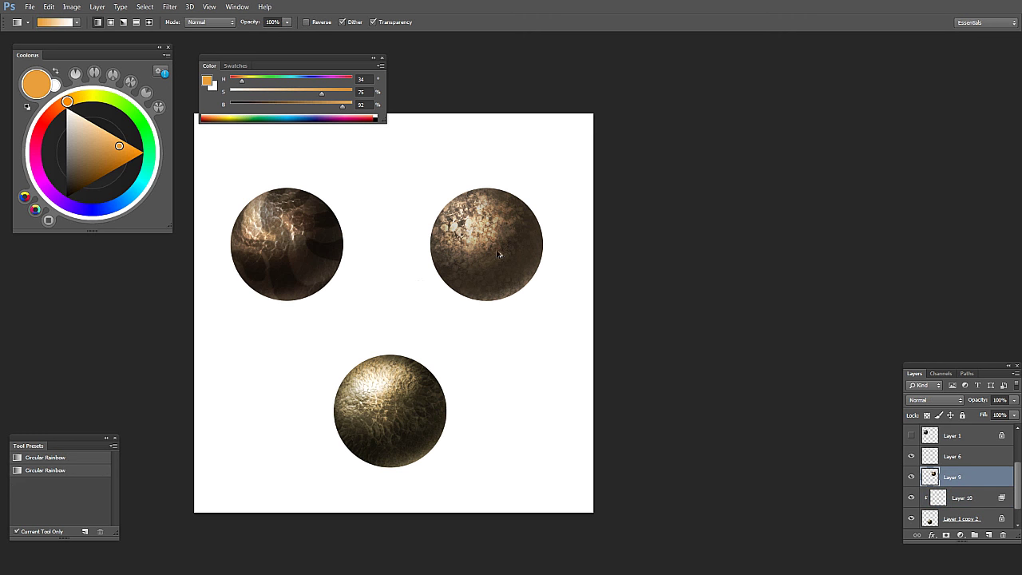
pyautogui.hotkey('ctrl', 'l')
pyautogui.moveTo(608, 307); pyautogui.dragTo(619, 308)
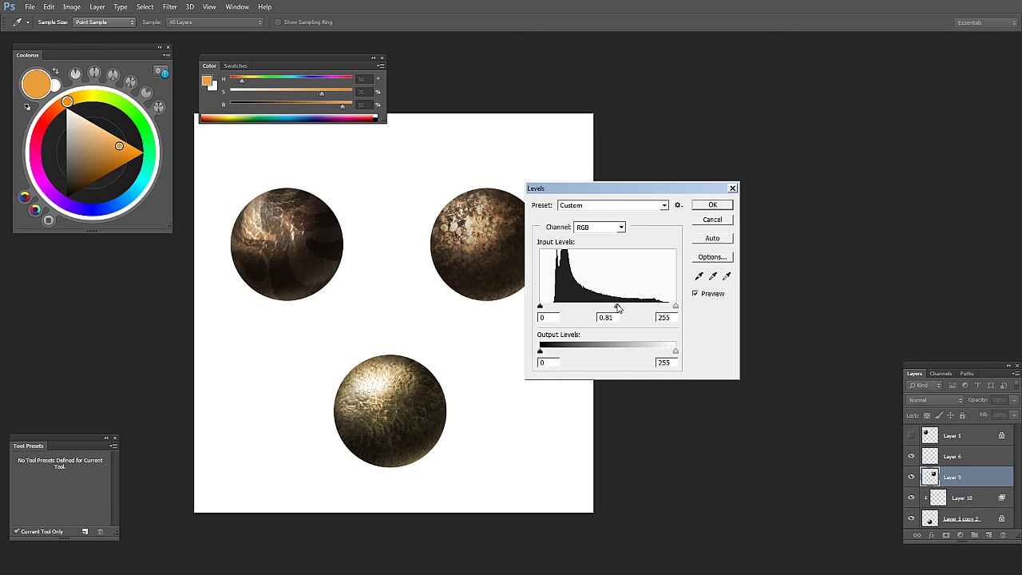
pyautogui.click(710, 207)
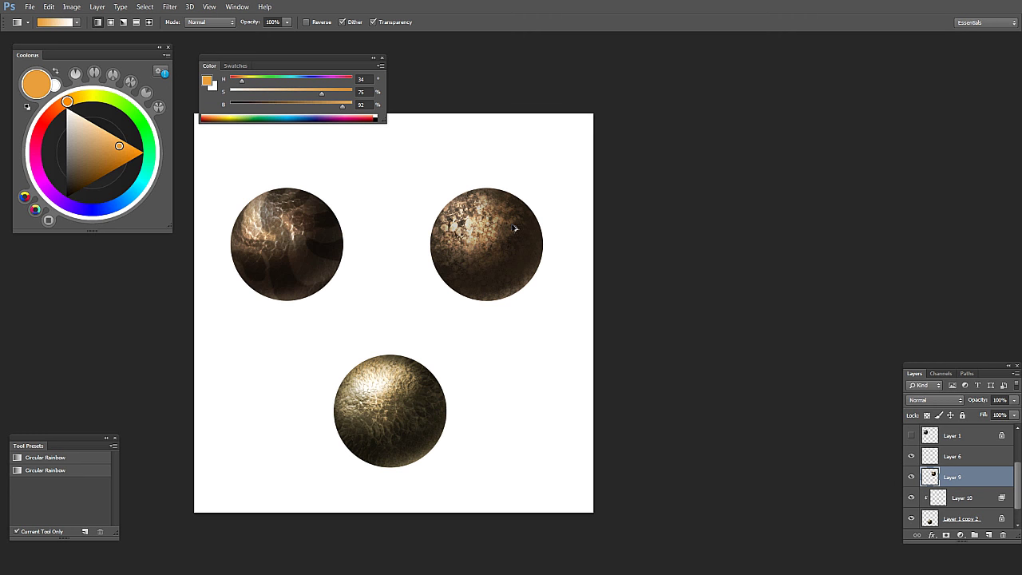
# Step: Add a new layer clipped to the upper-right sphere and set its blend mode to Color
pyautogui.click(990, 536)
pyautogui.keyDown('alt'); pyautogui.click(976, 487); pyautogui.keyUp('alt')
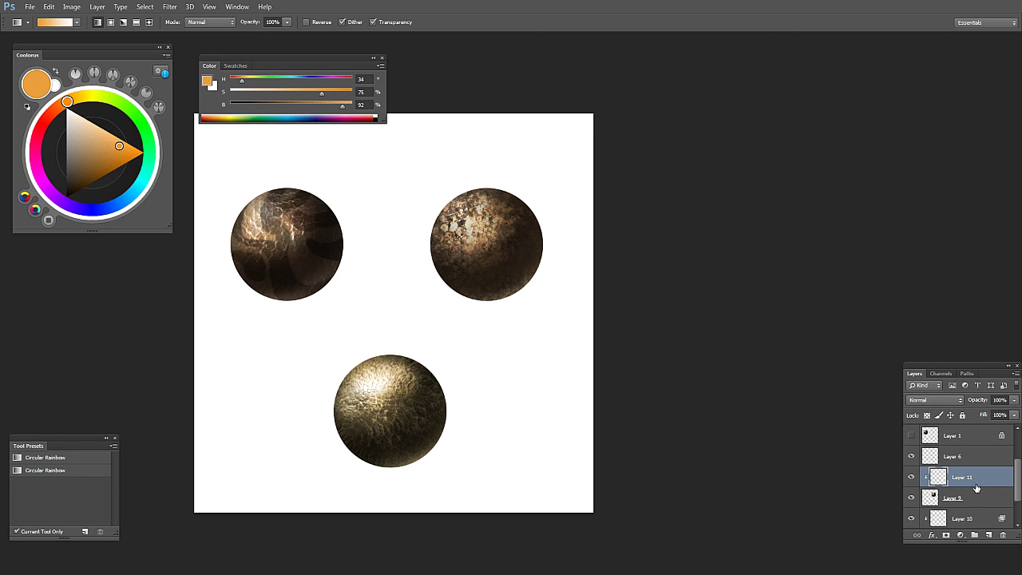
pyautogui.click(949, 400)
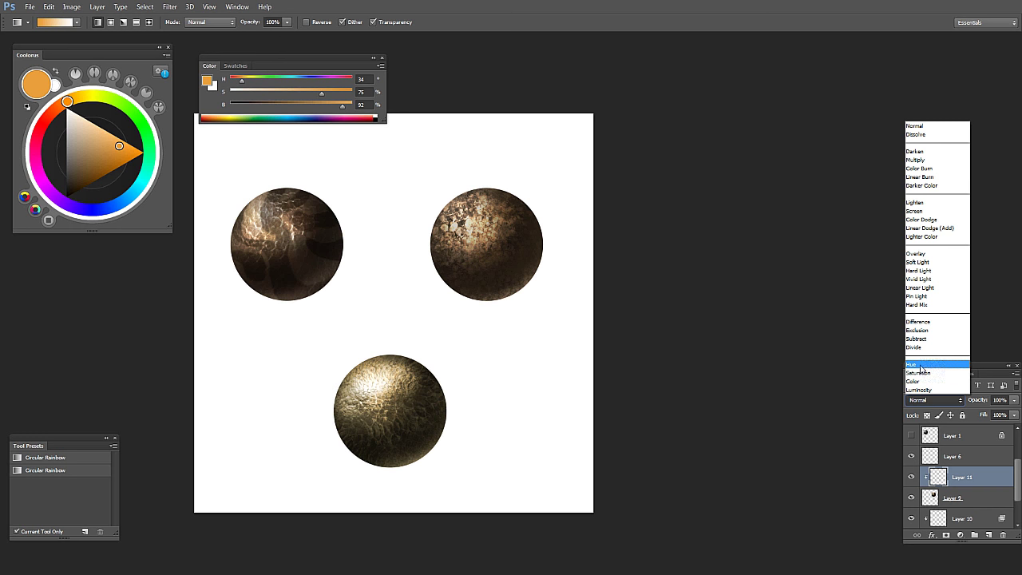
pyautogui.click(922, 368)
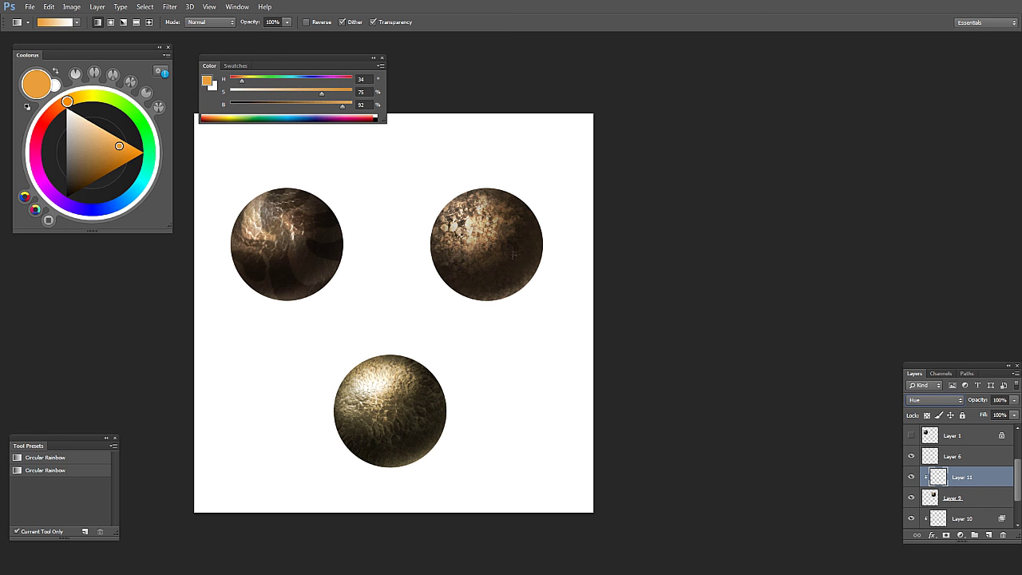
pyautogui.keyDown('alt'); pyautogui.click(550, 320); pyautogui.keyUp('alt')
pyautogui.click(550, 322)
pyautogui.press('b')
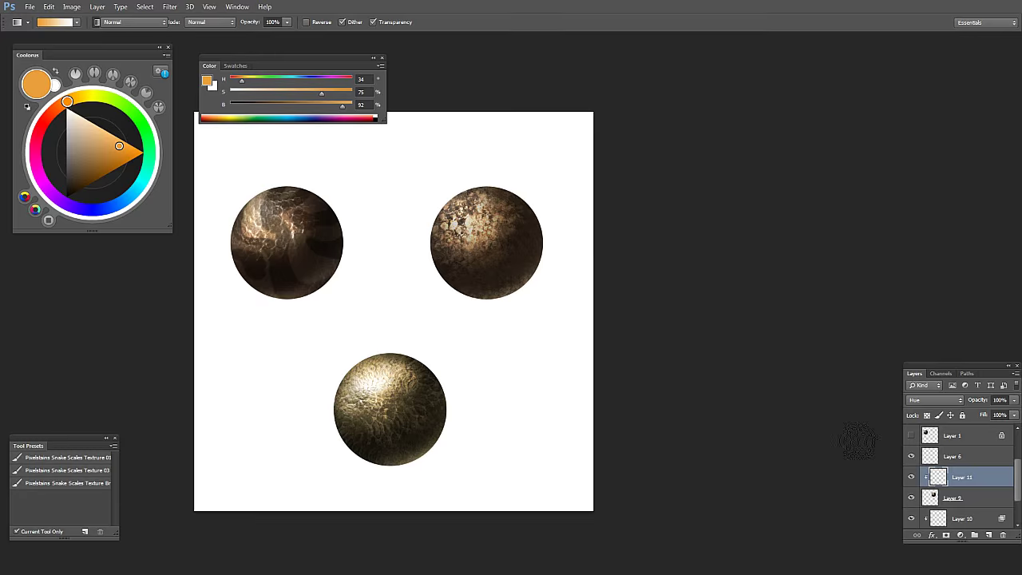
pyautogui.click(944, 406)
pyautogui.click(935, 390)
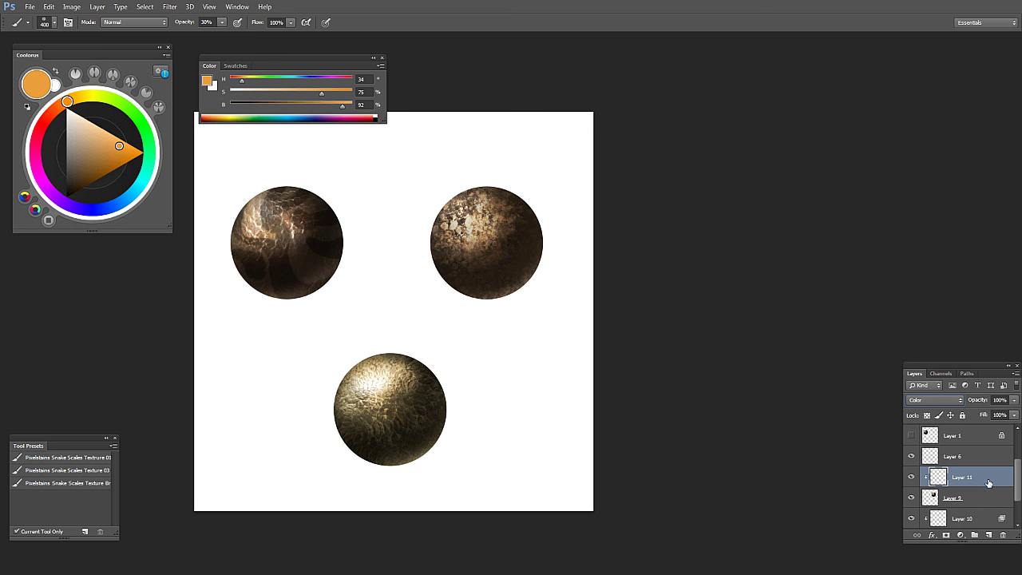
# Step: Switch from the snake scale brush to a soft round brush for painting the colour tint
pyautogui.rightClick(516, 286)
pyautogui.click(861, 184)
pyautogui.click(860, 184)
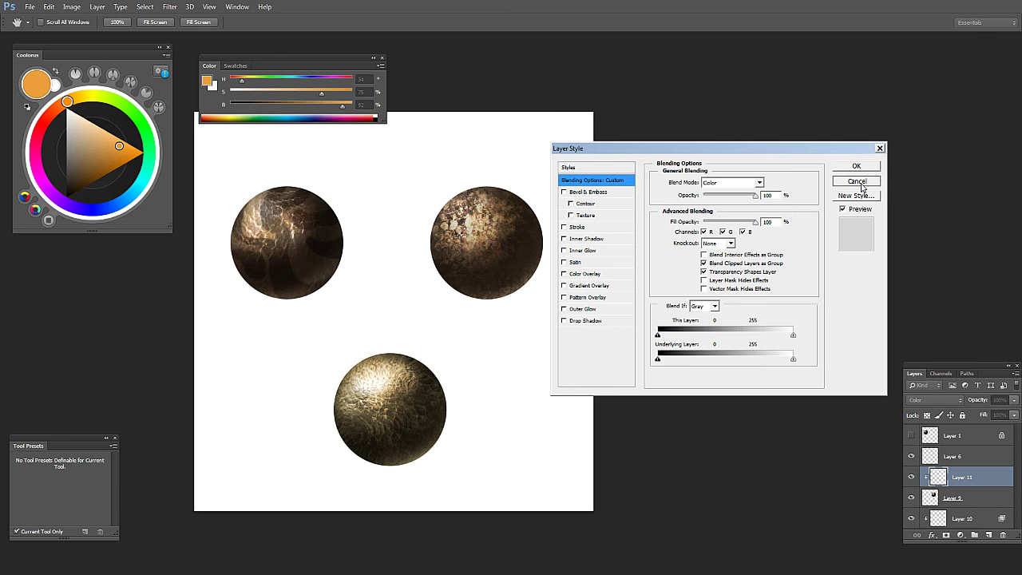
pyautogui.rightClick(528, 284)
pyautogui.moveTo(709, 379); pyautogui.dragTo(707, 353)
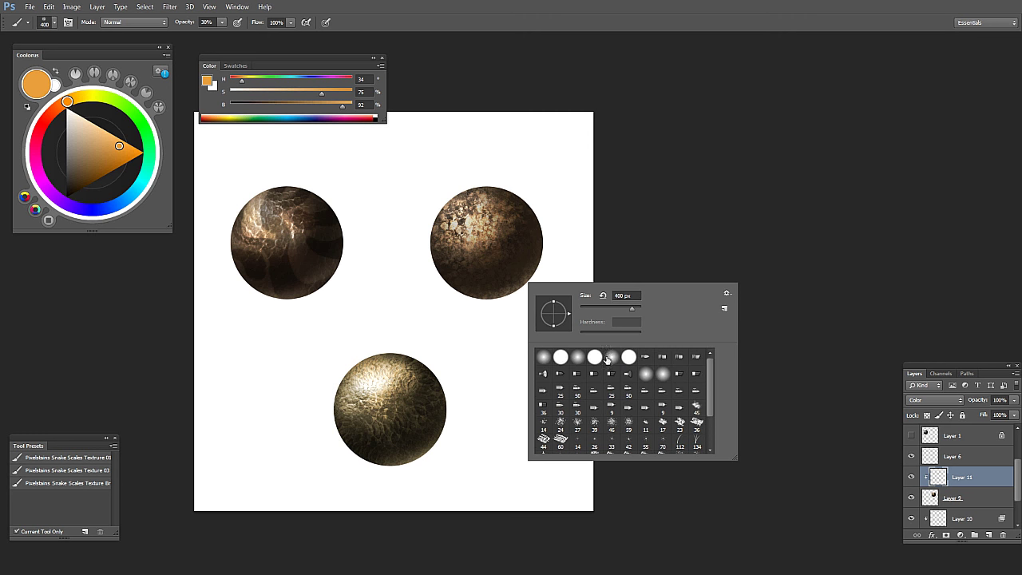
pyautogui.doubleClick(612, 359)
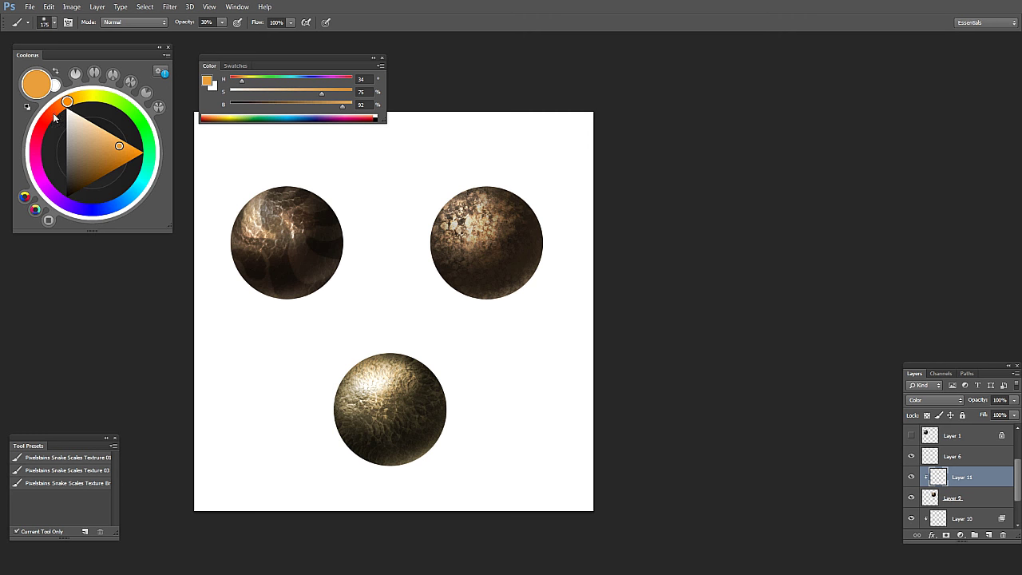
# Step: Set the foreground to red-orange (H 11, S 83, B 87) and tint the upper-right sphere with the brush enlarged to 250 px
pyautogui.click(49, 115)
pyautogui.click(121, 152)
pyautogui.press(']')
pyautogui.press(']')
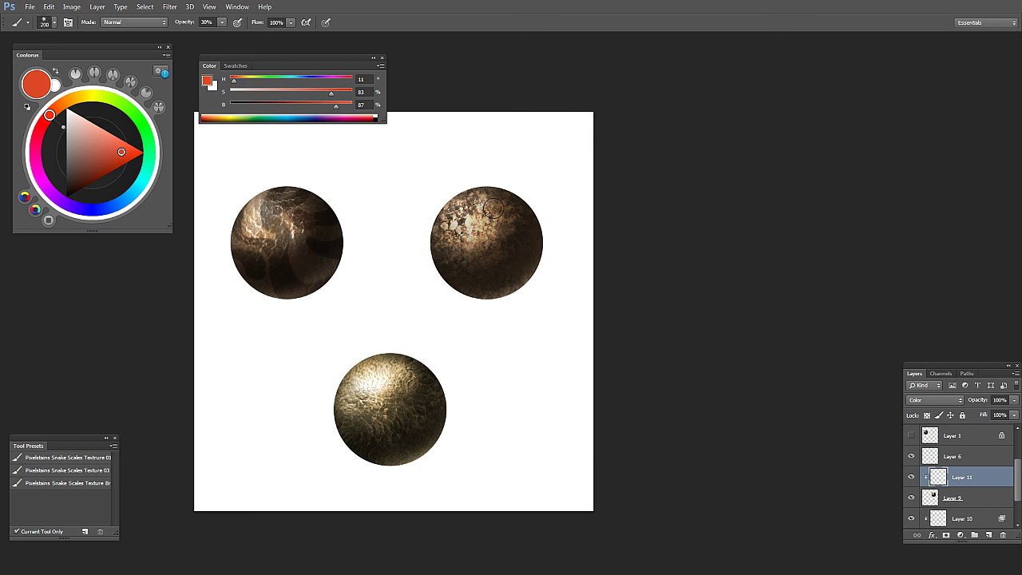
pyautogui.moveTo(505, 211); pyautogui.dragTo(448, 284)
pyautogui.keyDown('alt'); pyautogui.click(606, 233); pyautogui.keyUp('alt')
pyautogui.keyDown('ctrl'); pyautogui.click(562, 227); pyautogui.keyUp('ctrl')
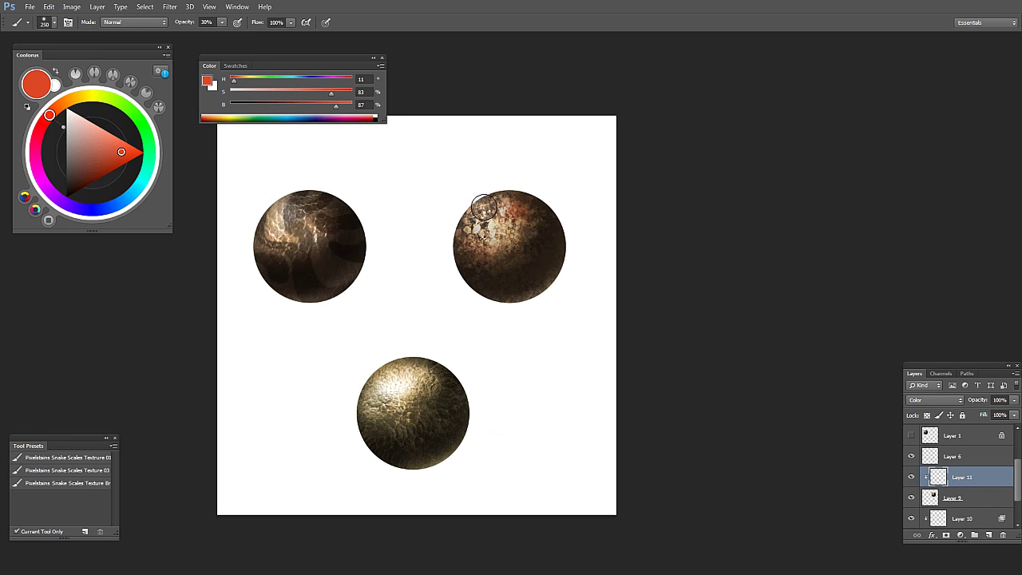
# Step: Refine the upper-right sphere's red-orange tint, alternating between a 500 px eraser and the 250 px brush
pyautogui.press('e')
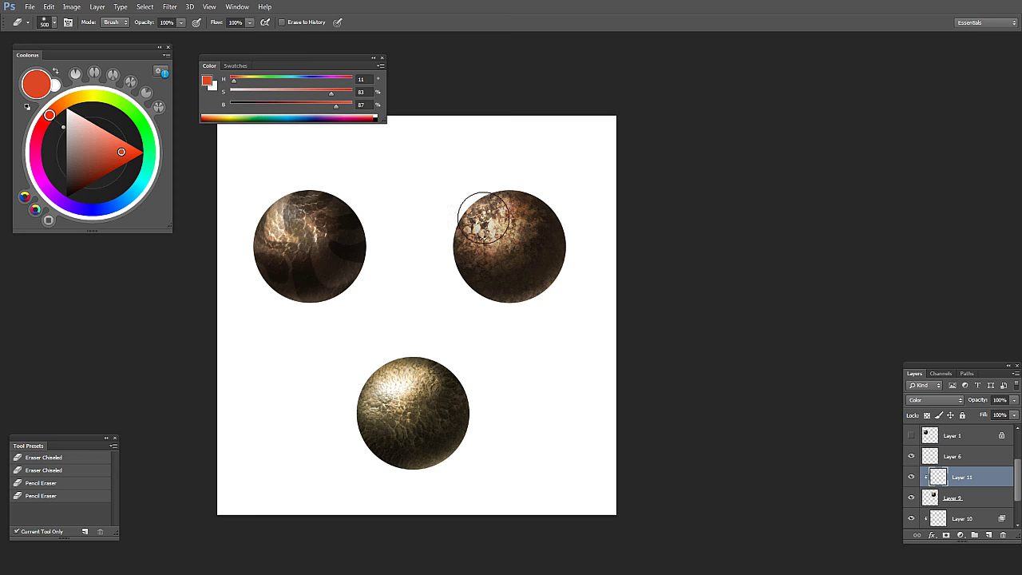
pyautogui.press('b')
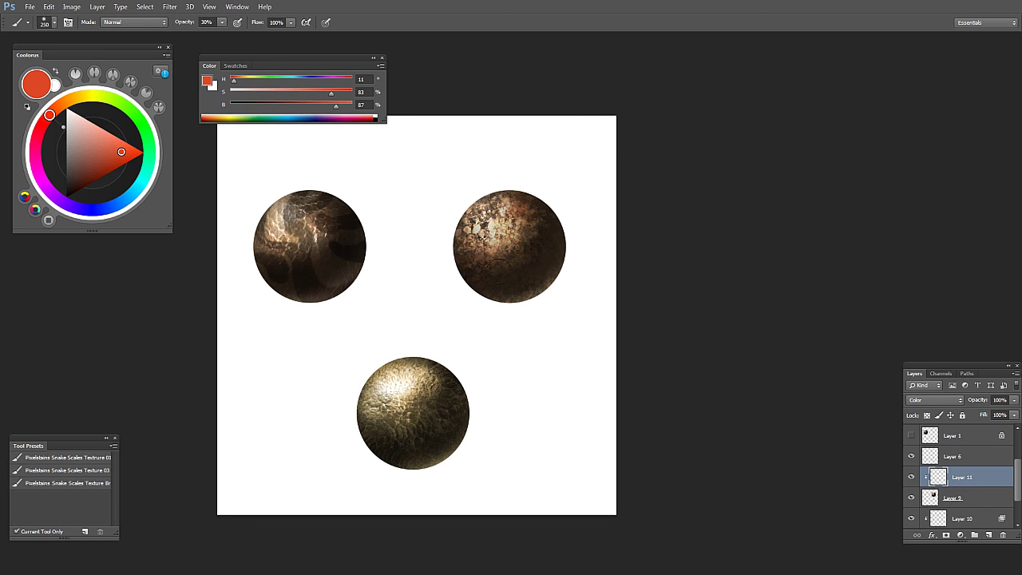
pyautogui.press('e')
pyautogui.press('b')
pyautogui.scroll(-1, 588, 255)
pyautogui.scroll(-1, 588, 265)
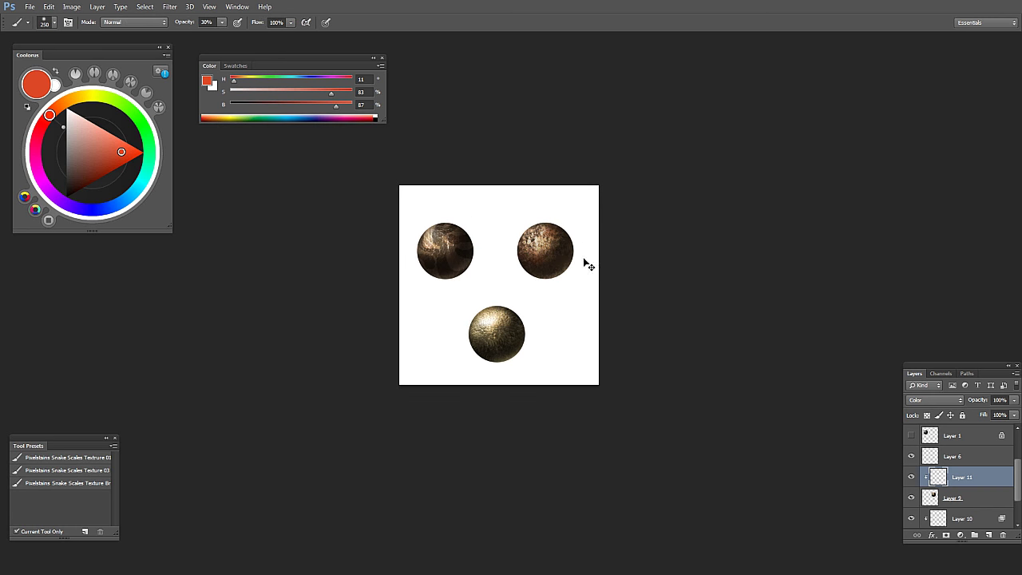
pyautogui.scroll(2, 588, 265)
pyautogui.press('e')
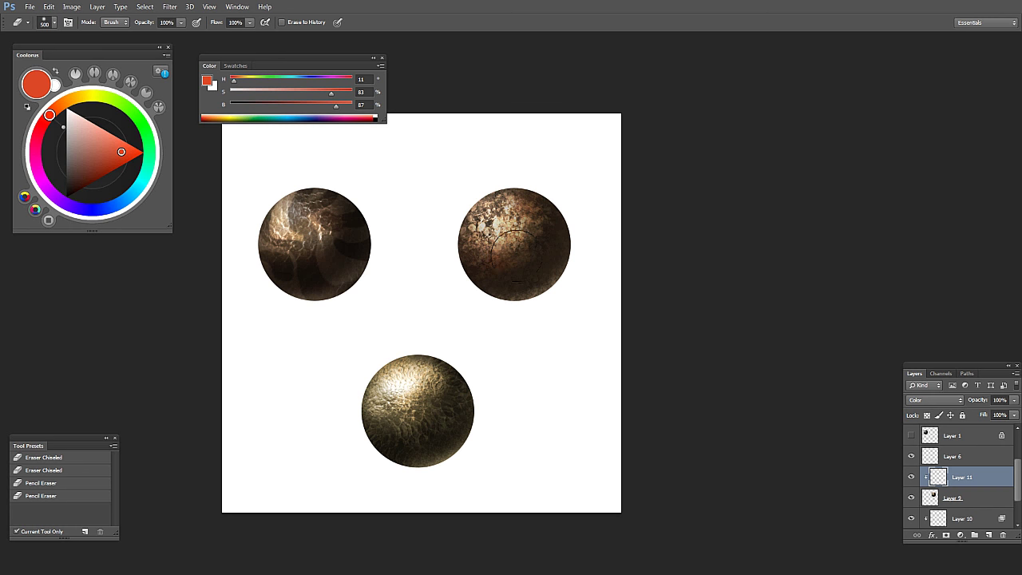
pyautogui.press('b')
pyautogui.scroll(-2, 582, 272)
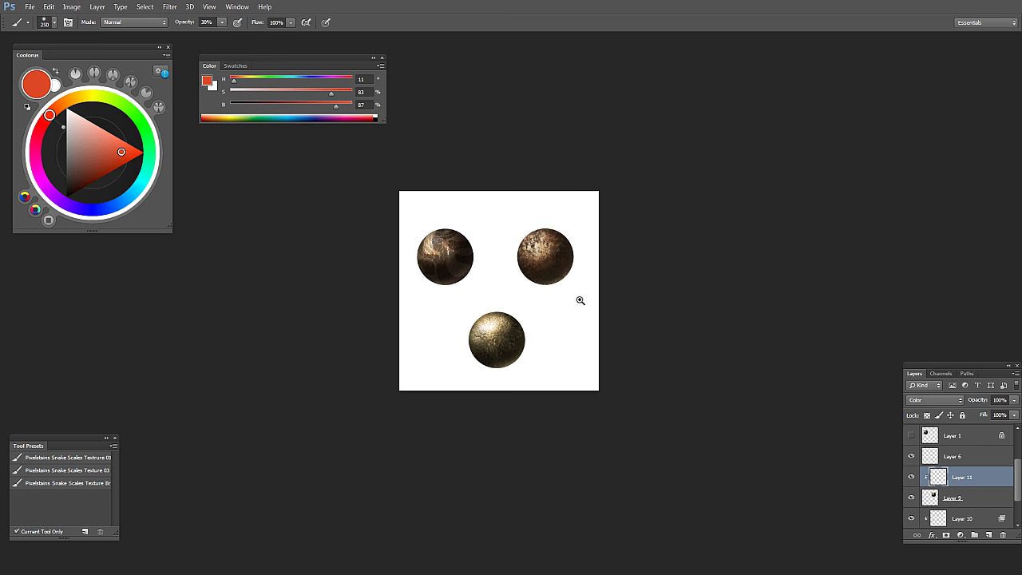
pyautogui.scroll(1, 580, 301)
pyautogui.scroll(2, 479, 352)
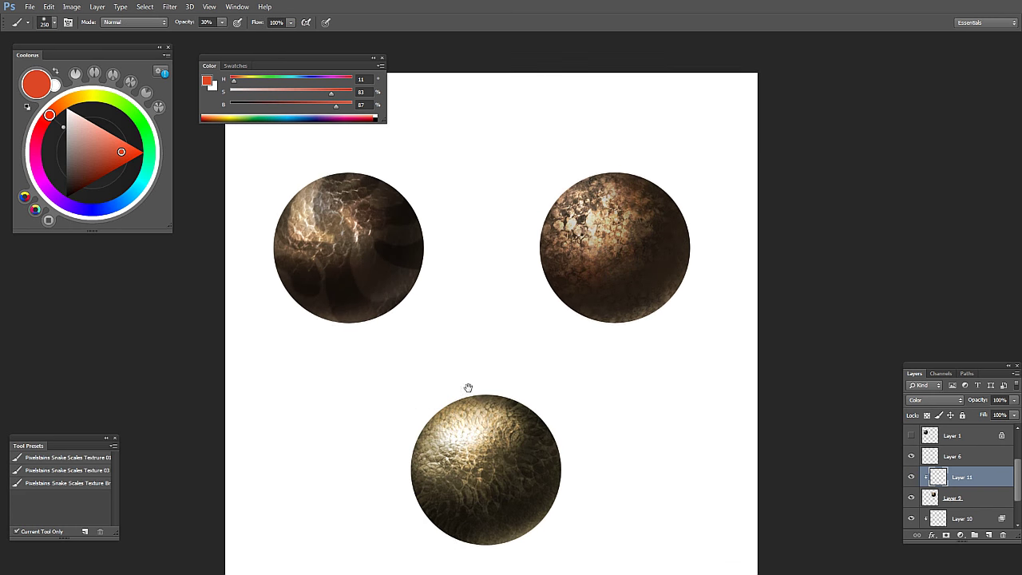
# Step: Add a new clipped layer on top of the upper-left sphere's layers and set its blend mode to Color
pyautogui.press('g')
pyautogui.scroll(3, 962, 456)
pyautogui.click(961, 436)
pyautogui.click(989, 534)
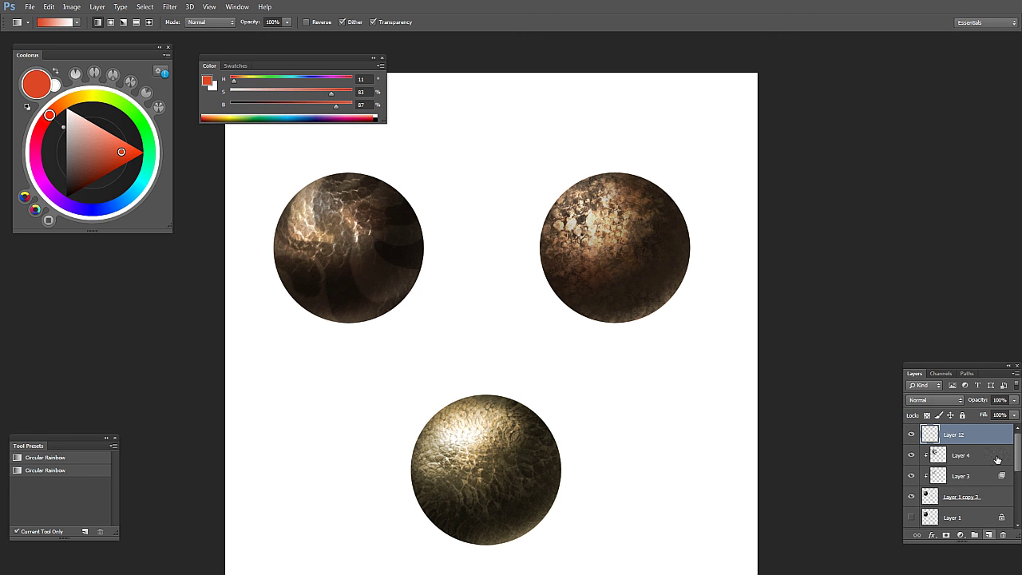
pyautogui.click(936, 400)
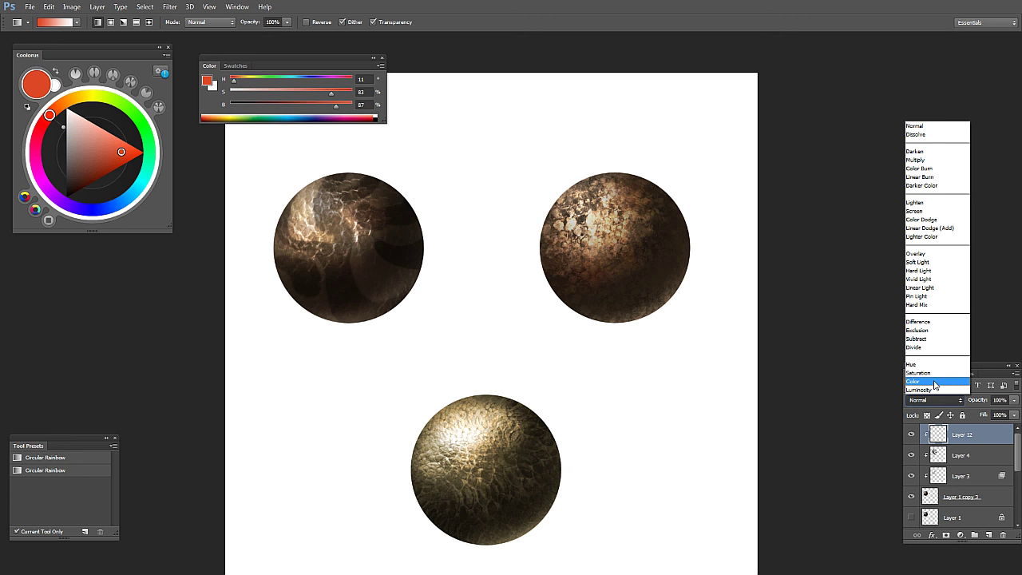
pyautogui.click(945, 381)
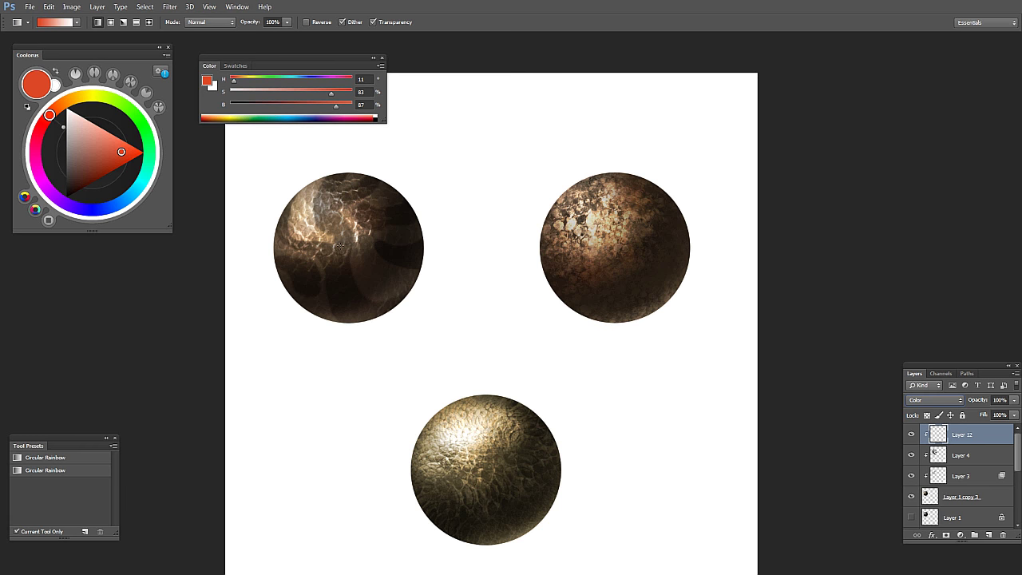
# Step: Tint the upper-left sphere's lit side red-orange and its shadow side dark green (H 79, S 44, B 28) with a 300 px brush
pyautogui.press('b')
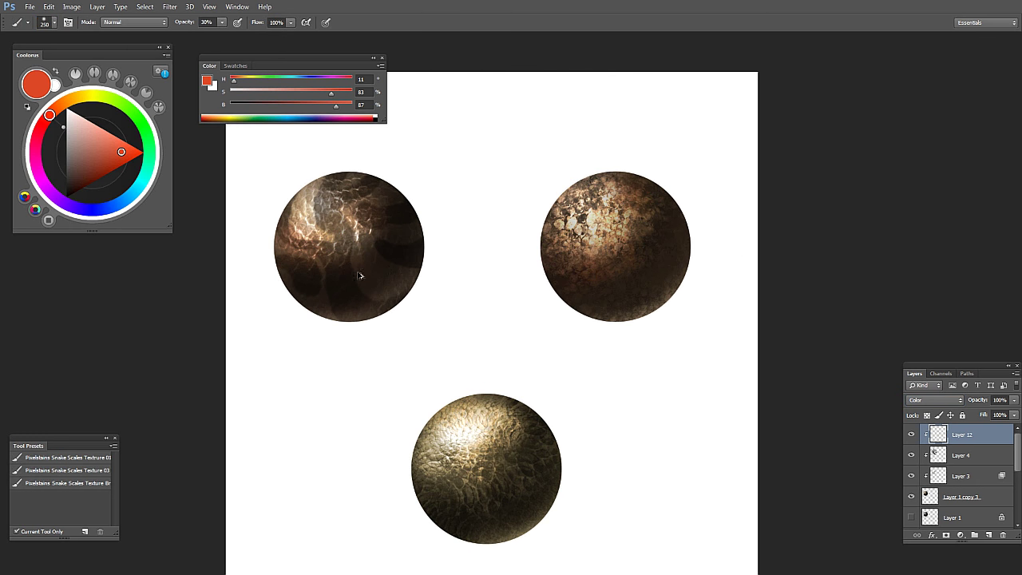
pyautogui.moveTo(75, 101)
pyautogui.mouseDown()
pyautogui.moveTo(94, 91)
pyautogui.moveTo(110, 98)
pyautogui.mouseUp()
pyautogui.moveTo(117, 162); pyautogui.dragTo(105, 163)
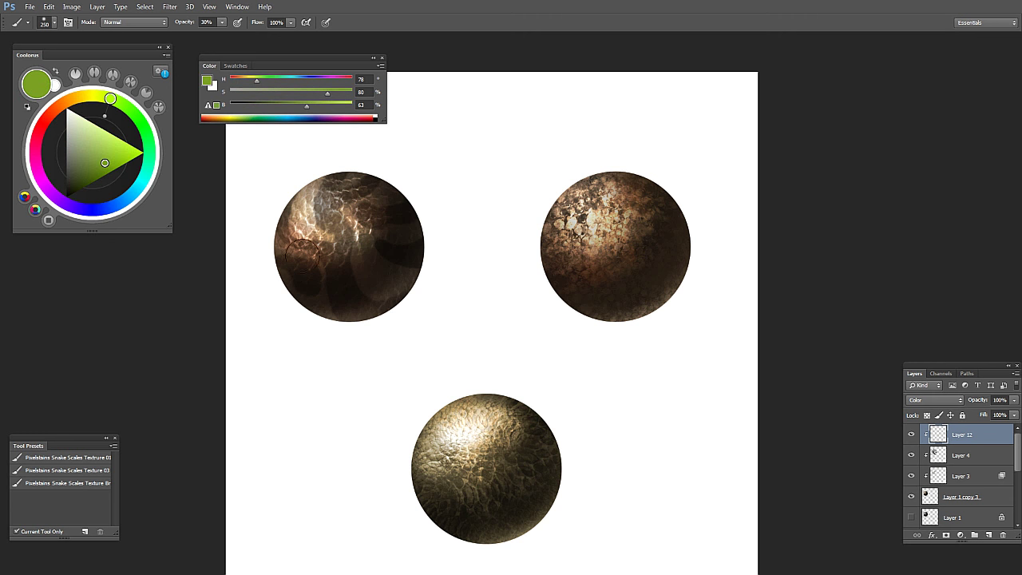
pyautogui.click(76, 178)
pyautogui.press(']')
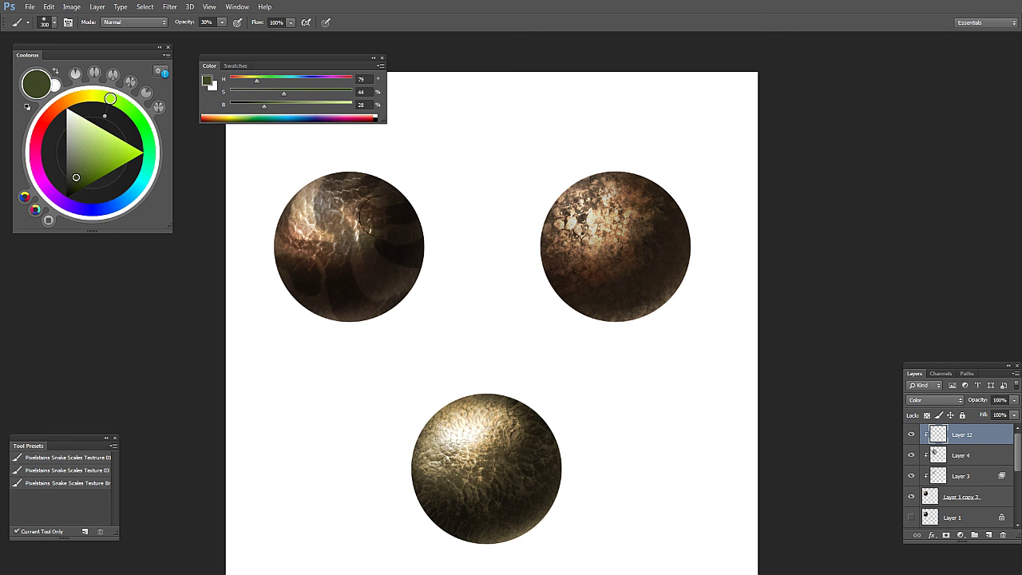
pyautogui.moveTo(406, 312)
pyautogui.mouseDown()
pyautogui.moveTo(417, 307)
pyautogui.moveTo(397, 282)
pyautogui.mouseUp()
# Step: Soften the colour tint around the upper-left sphere's highlight with the 500 px eraser
pyautogui.scroll(1, 396, 281)
pyautogui.press('e')
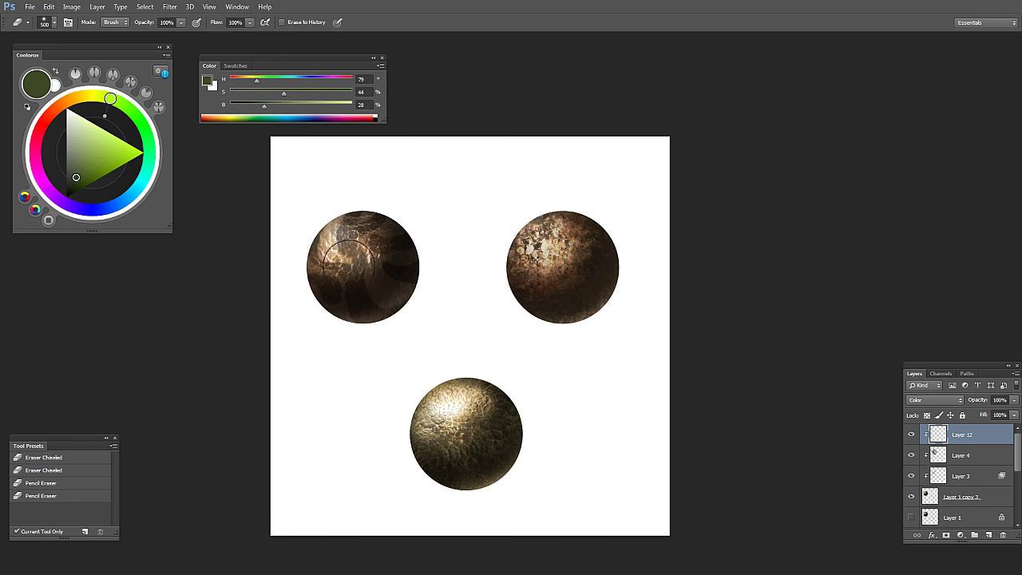
pyautogui.press('b')
pyautogui.scroll(-1, 475, 388)
pyautogui.moveTo(481, 415); pyautogui.dragTo(421, 394)
pyautogui.keyDown('ctrl'); pyautogui.click(440, 367); pyautogui.keyUp('ctrl')
# Step: Set the foreground to orange (H 31, S 75, B 75) and tint the upper-left sphere's highlights
pyautogui.click(80, 100)
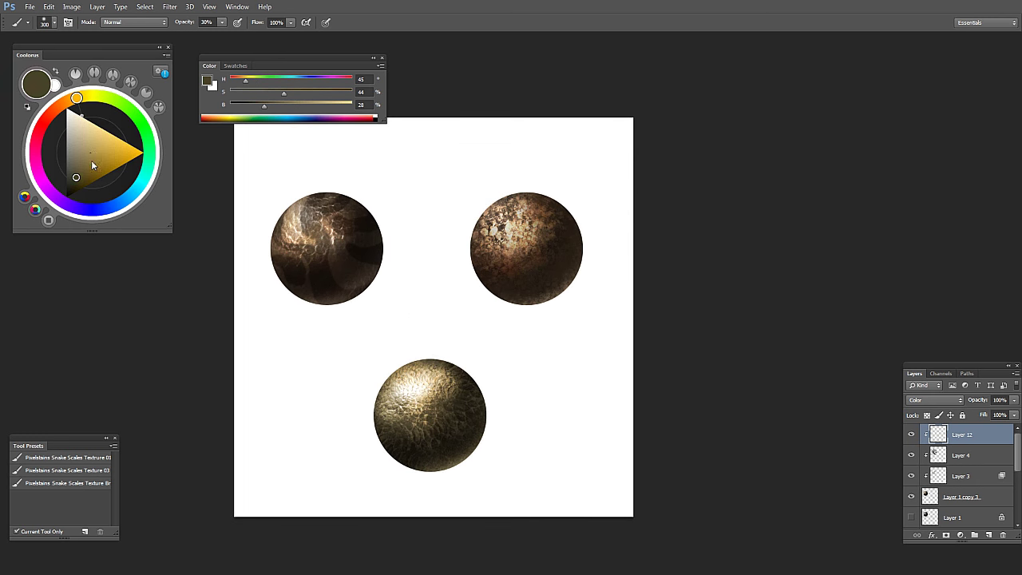
pyautogui.click(95, 157)
pyautogui.click(65, 103)
pyautogui.click(109, 156)
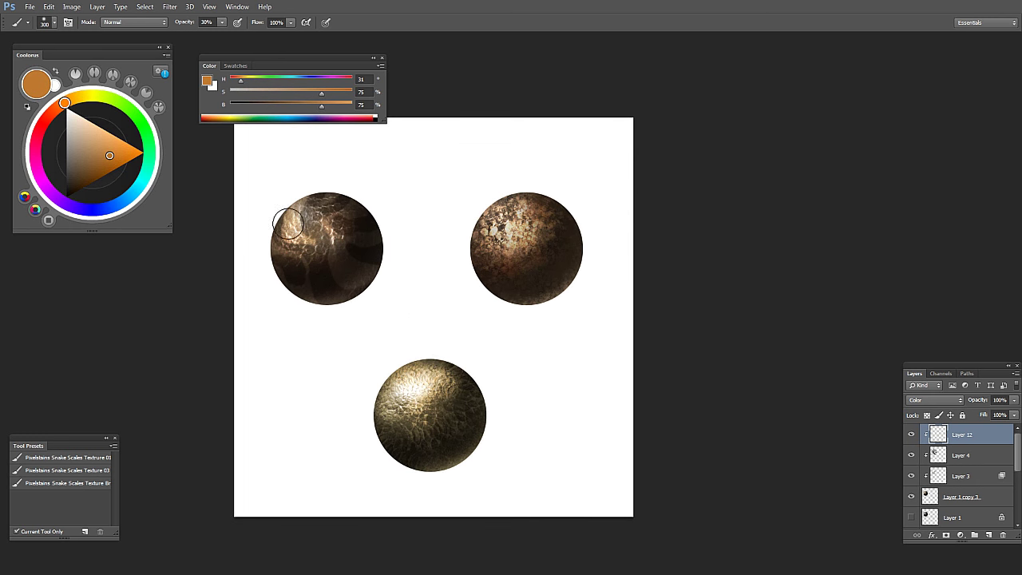
pyautogui.scroll(-3, 410, 280)
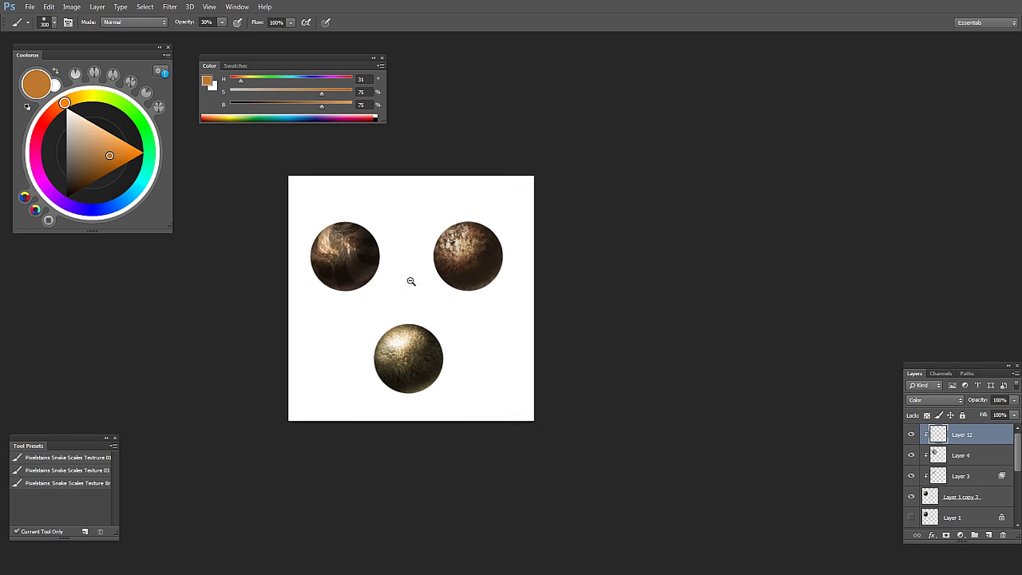
pyautogui.scroll(3, 413, 299)
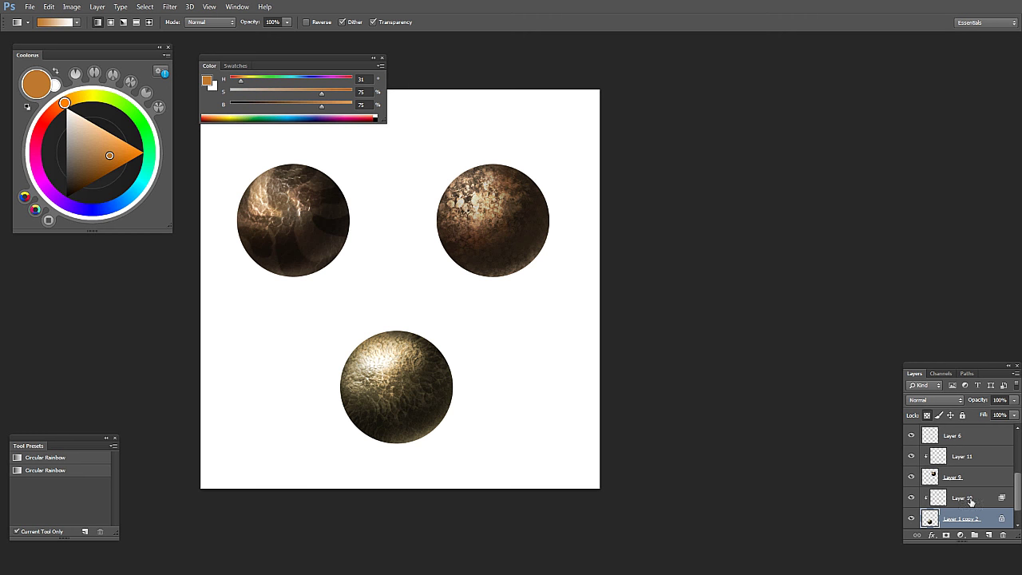
# Step: Compare the bottom sphere with and without Layer 10, and add a clipped layer above it in Color blend mode
pyautogui.click(912, 499)
pyautogui.click(912, 499)
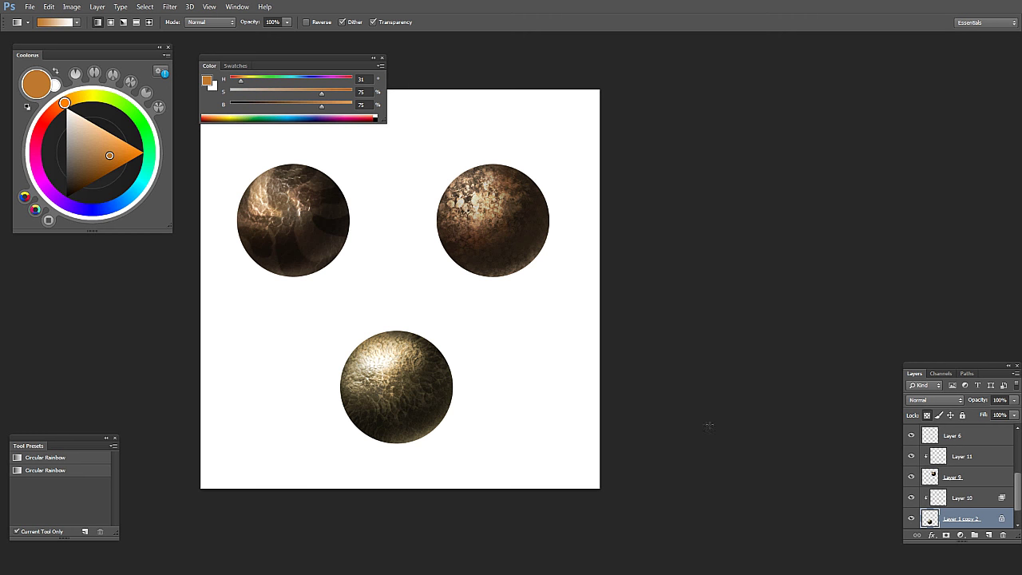
pyautogui.click(988, 501)
pyautogui.click(989, 534)
pyautogui.keyDown('alt'); pyautogui.click(988, 507); pyautogui.keyUp('alt')
pyautogui.click(926, 401)
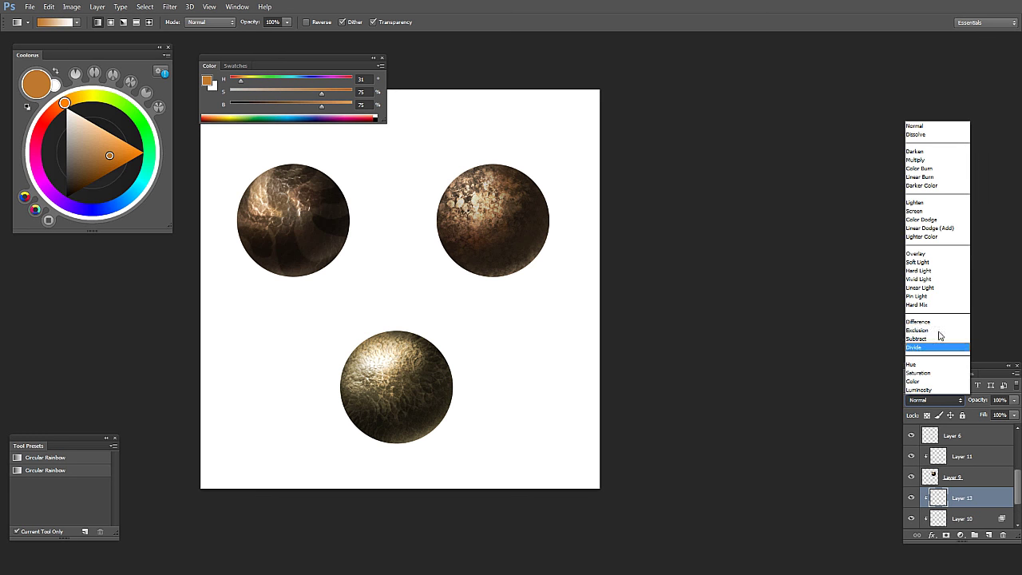
pyautogui.click(919, 381)
# Step: Tint the bottom sphere's lower-left shadow side red (H 4, S 89, B 89) with a 175 px brush
pyautogui.scroll(-1, 477, 439)
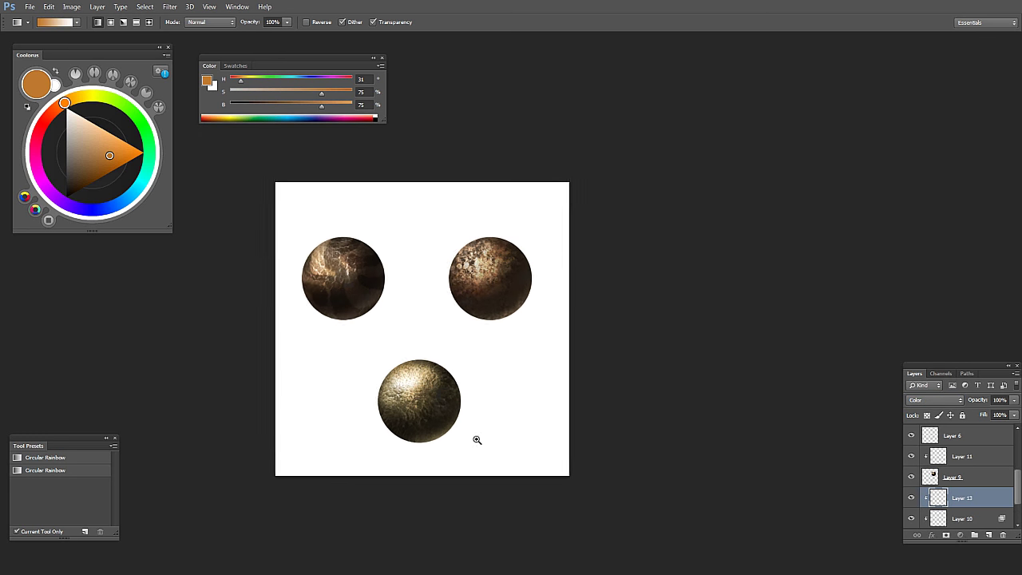
pyautogui.scroll(1, 477, 439)
pyautogui.press('b')
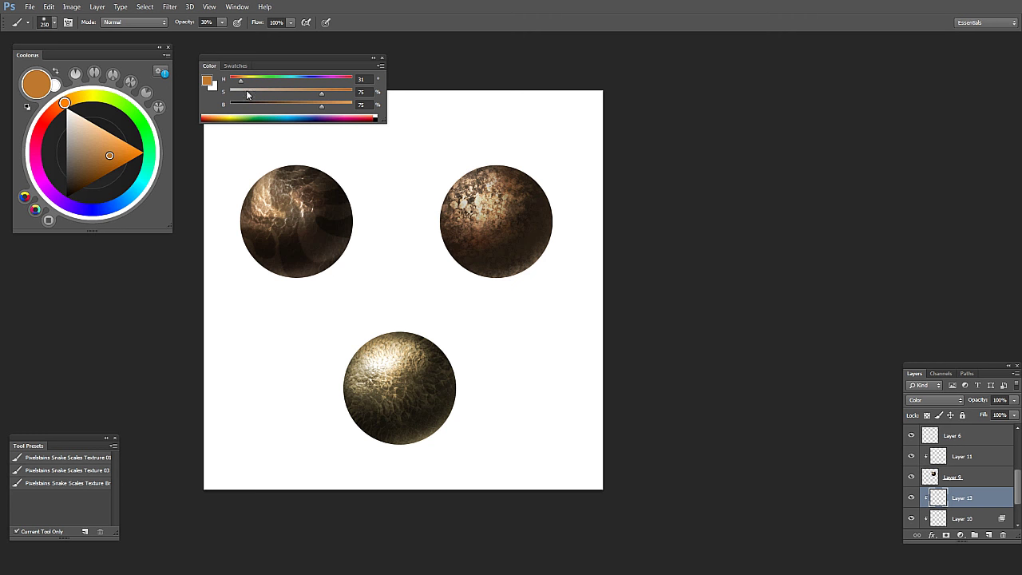
pyautogui.click(49, 116)
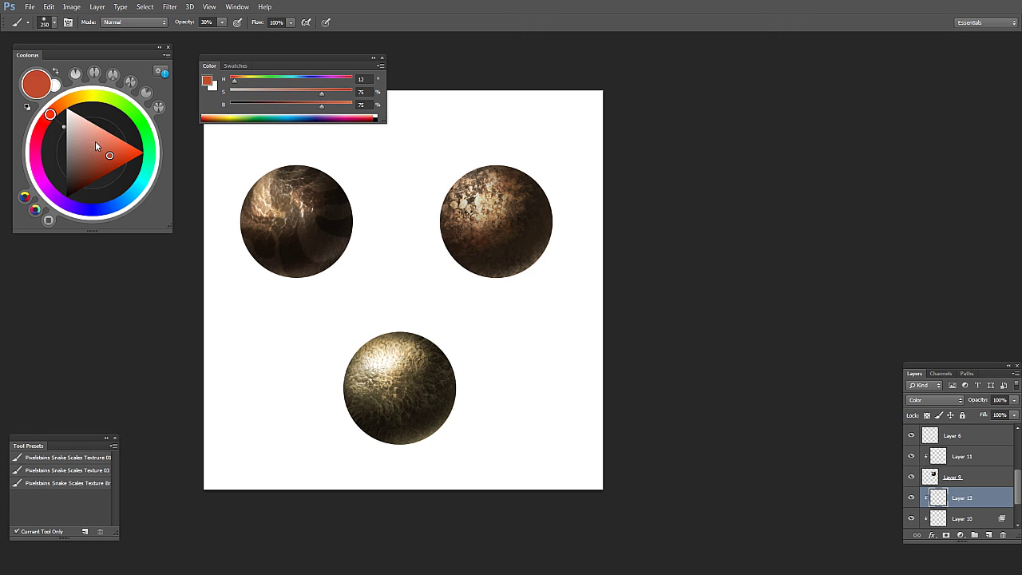
pyautogui.moveTo(46, 118)
pyautogui.mouseDown()
pyautogui.moveTo(63, 118)
pyautogui.moveTo(50, 114)
pyautogui.mouseUp()
pyautogui.click(127, 153)
pyautogui.click(43, 123)
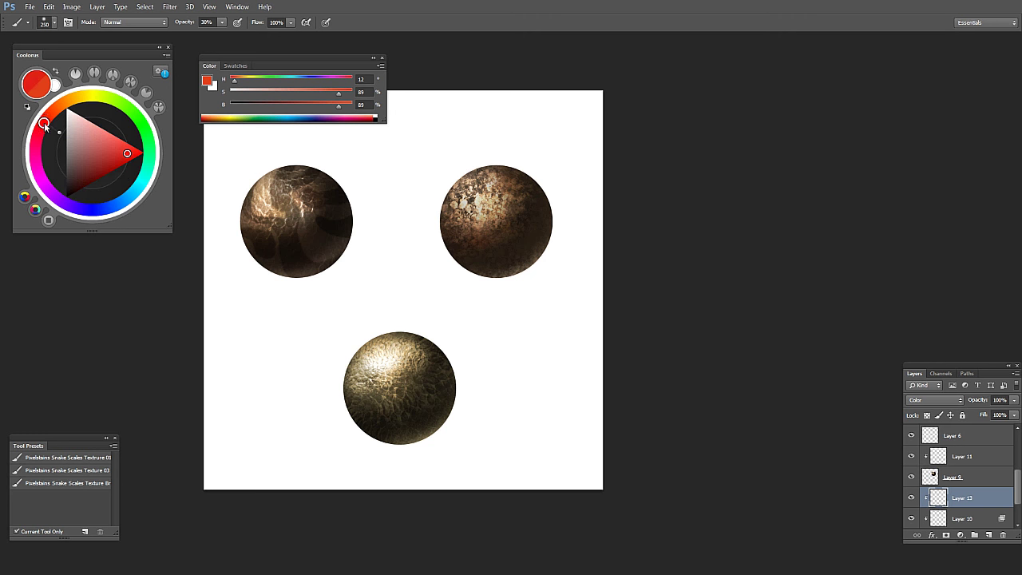
pyautogui.click(46, 122)
pyautogui.press(']')
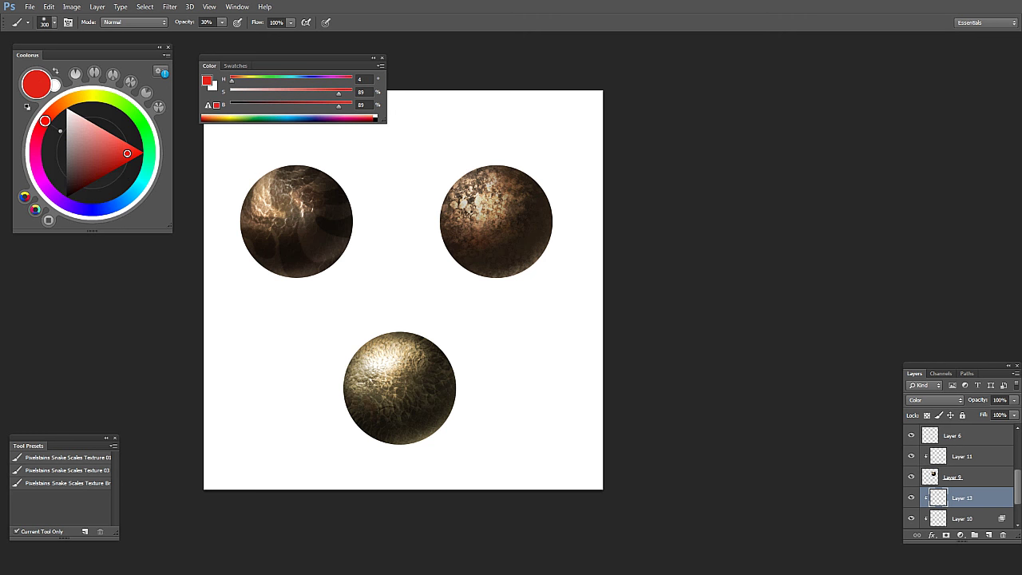
pyautogui.press('[')
pyautogui.press('[')
pyautogui.press('[')
# Step: Set the foreground to orange (H 19, S 90, B 89) and tint the bottom sphere's shaded edges, enlarging the brush from 200 to 500 px
pyautogui.click(54, 109)
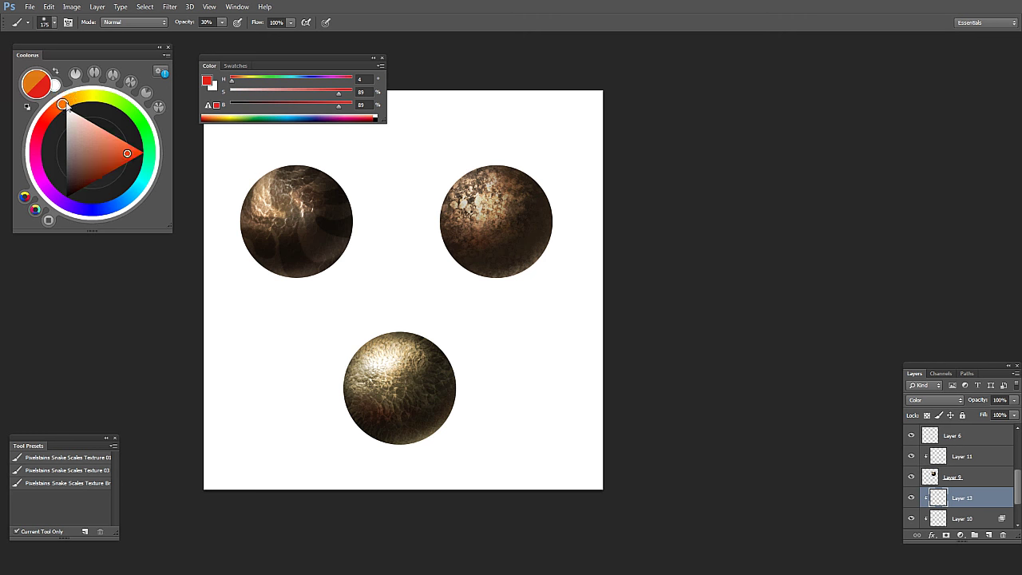
pyautogui.click(127, 154)
pyautogui.press(']')
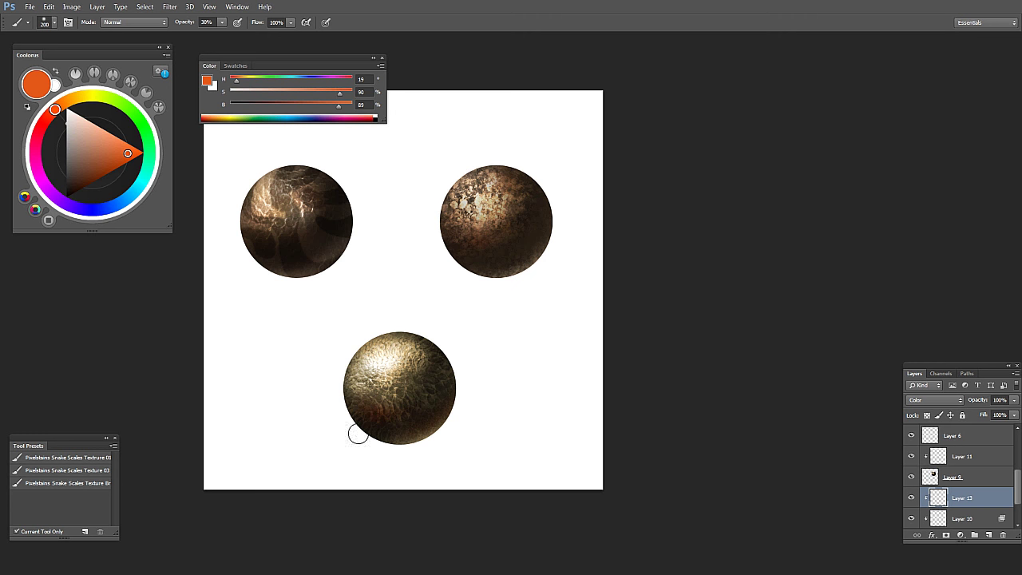
pyautogui.moveTo(461, 391)
pyautogui.mouseDown()
pyautogui.moveTo(410, 412)
pyautogui.moveTo(355, 389)
pyautogui.moveTo(443, 407)
pyautogui.mouseUp()
pyautogui.press(']')
pyautogui.press(']')
pyautogui.press(']')
pyautogui.press(']')
# Step: Soften and rebuild the bottom sphere's colour tint, alternating the 500 px eraser with the 500 px orange brush at 30% opacity
pyautogui.press('e')
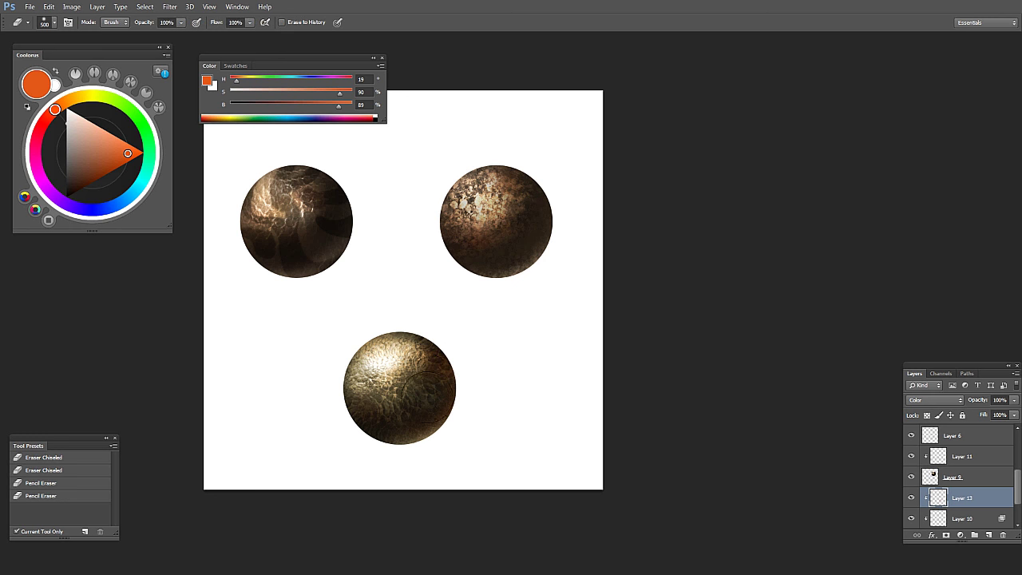
pyautogui.keyDown('ctrl'); pyautogui.keyDown('alt'); pyautogui.click(458, 429); pyautogui.keyUp('alt'); pyautogui.keyUp('ctrl')
pyautogui.keyDown('ctrl'); pyautogui.keyDown('alt'); pyautogui.click(457, 429); pyautogui.keyUp('alt'); pyautogui.keyUp('ctrl')
pyautogui.keyDown('ctrl'); pyautogui.click(440, 423); pyautogui.keyUp('ctrl')
pyautogui.press('b')
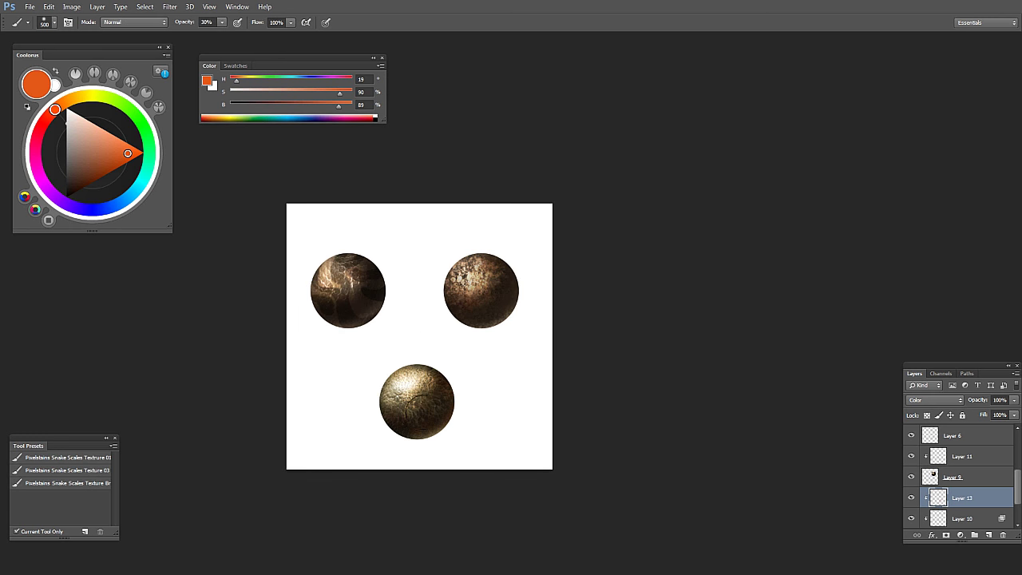
pyautogui.press('e')
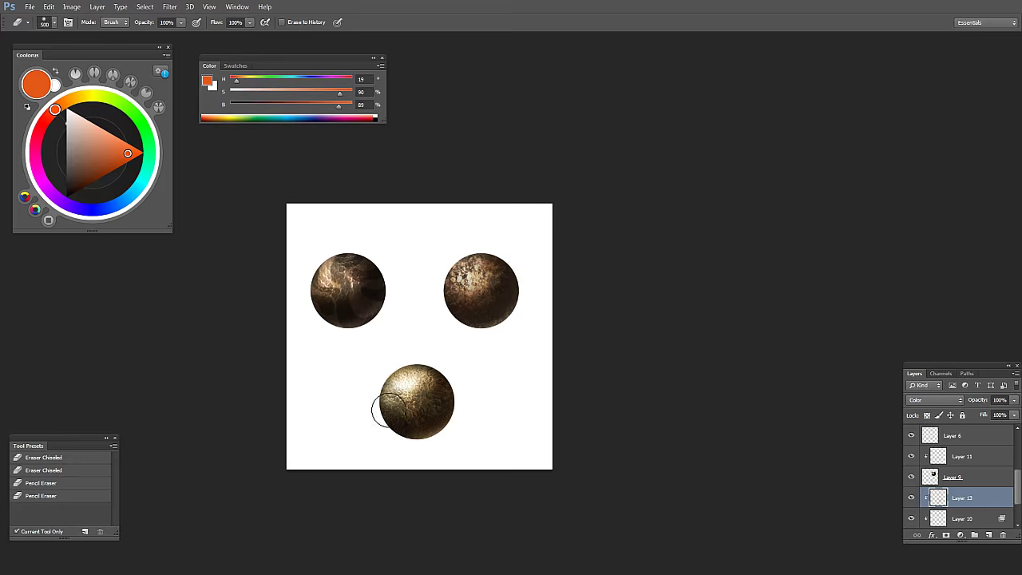
pyautogui.keyDown('ctrl'); pyautogui.keyDown('alt'); pyautogui.click(471, 404); pyautogui.keyUp('alt'); pyautogui.keyUp('ctrl')
pyautogui.keyDown('ctrl'); pyautogui.click(447, 421); pyautogui.keyUp('ctrl')
pyautogui.press('b')
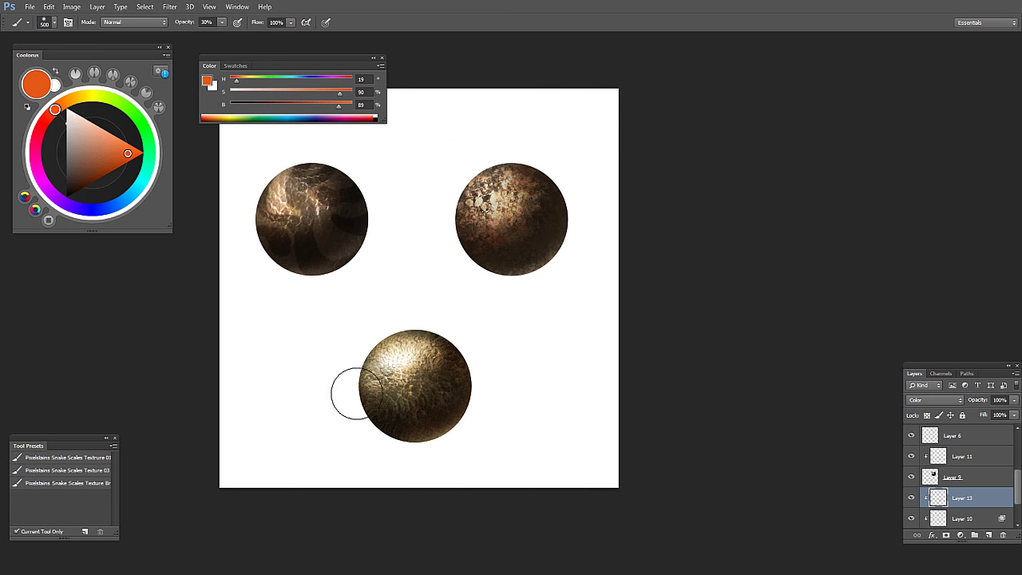
pyautogui.keyDown('ctrl'); pyautogui.keyDown('alt'); pyautogui.click(424, 438); pyautogui.keyUp('alt'); pyautogui.keyUp('ctrl')
pyautogui.keyDown('ctrl'); pyautogui.keyDown('alt'); pyautogui.click(444, 435); pyautogui.keyUp('alt'); pyautogui.keyUp('ctrl')
pyautogui.keyDown('ctrl'); pyautogui.click(450, 437); pyautogui.keyUp('ctrl')
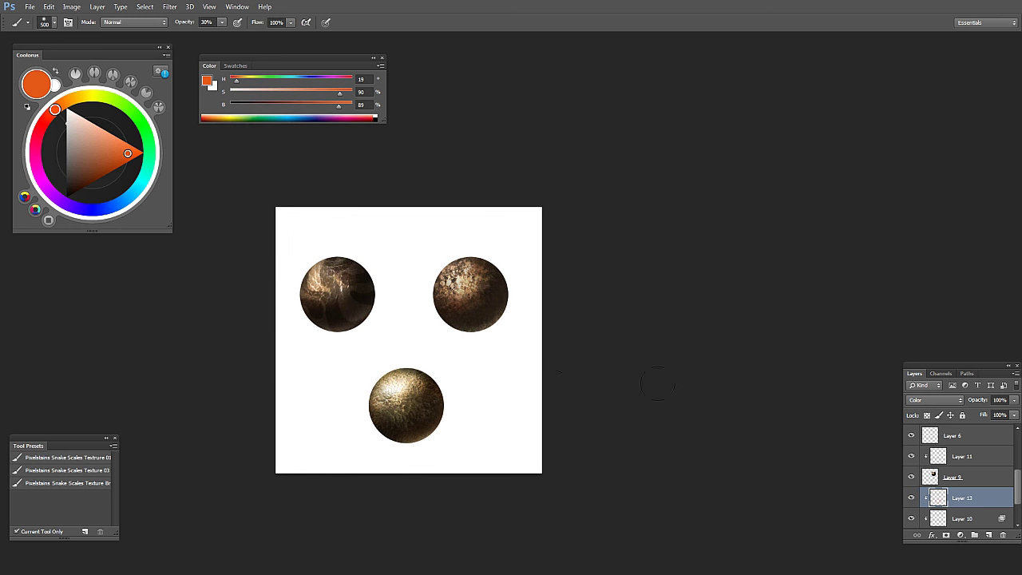
pyautogui.keyDown('ctrl'); pyautogui.click(525, 376); pyautogui.keyUp('ctrl')
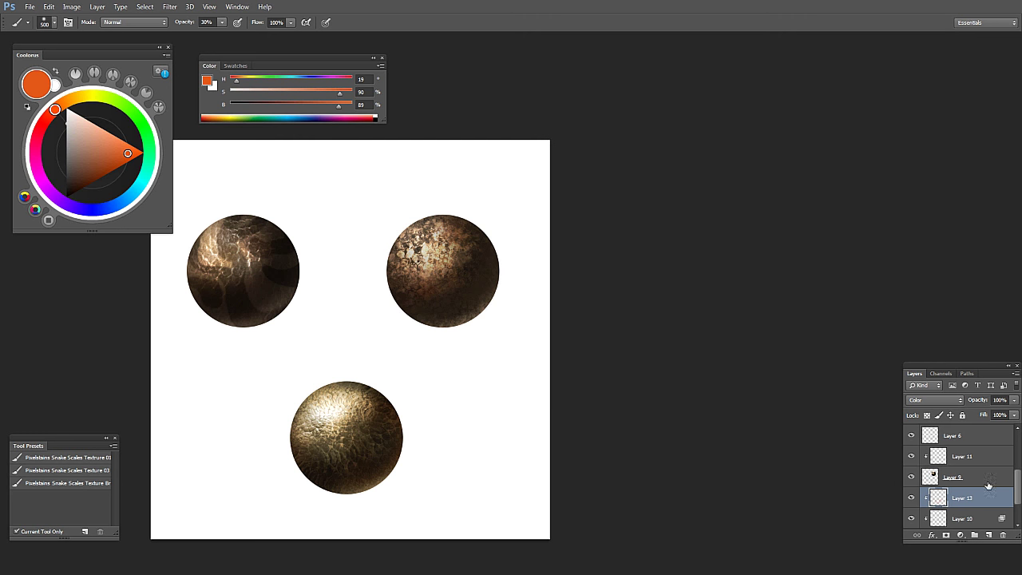
# Step: Group all the sphere layers above the Background
pyautogui.click(981, 440)
pyautogui.moveTo(1017, 475); pyautogui.dragTo(1014, 521)
pyautogui.keyDown('shift'); pyautogui.click(969, 482); pyautogui.keyUp('shift')
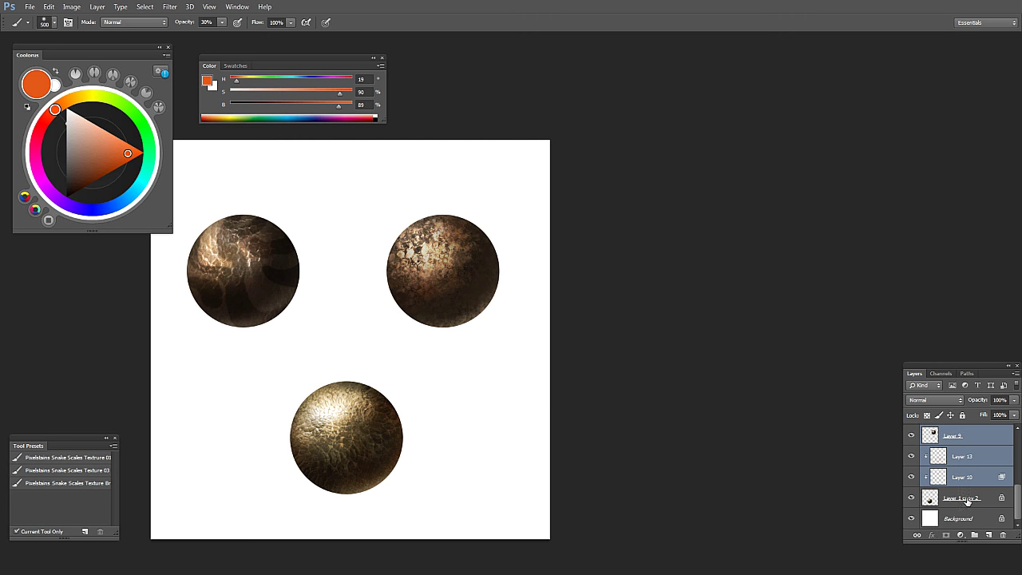
pyautogui.keyDown('shift'); pyautogui.click(969, 500); pyautogui.keyUp('shift')
pyautogui.moveTo(1018, 497)
pyautogui.mouseDown()
pyautogui.moveTo(1016, 440)
pyautogui.moveTo(1015, 517)
pyautogui.mouseUp()
pyautogui.click(961, 436)
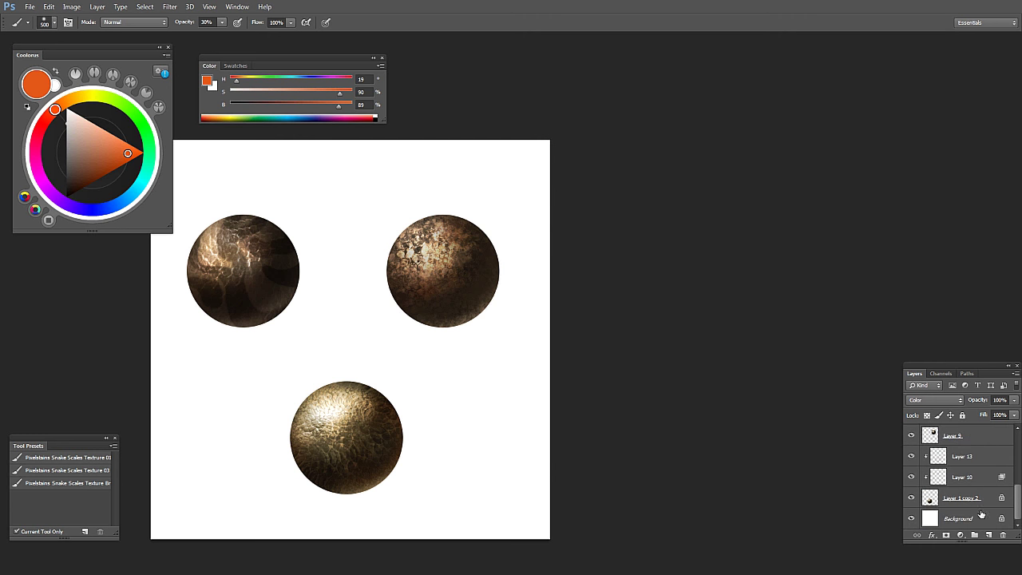
pyautogui.keyDown('shift'); pyautogui.click(980, 513); pyautogui.keyUp('shift')
pyautogui.hotkey('ctrl', 'g')
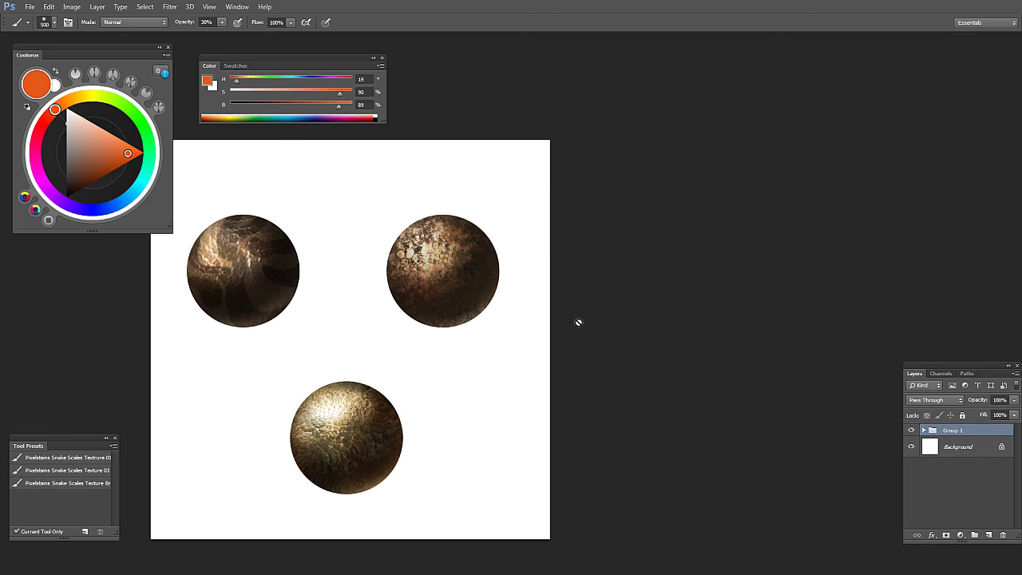
# Step: Scale down the sphere group with Free Transform and place it centred in the upper part of the canvas
pyautogui.moveTo(458, 400); pyautogui.dragTo(461, 370)
pyautogui.hotkey('ctrl', 't')
pyautogui.moveTo(504, 501); pyautogui.dragTo(384, 376)
pyautogui.click(535, 21)
pyautogui.moveTo(354, 210); pyautogui.dragTo(407, 201)
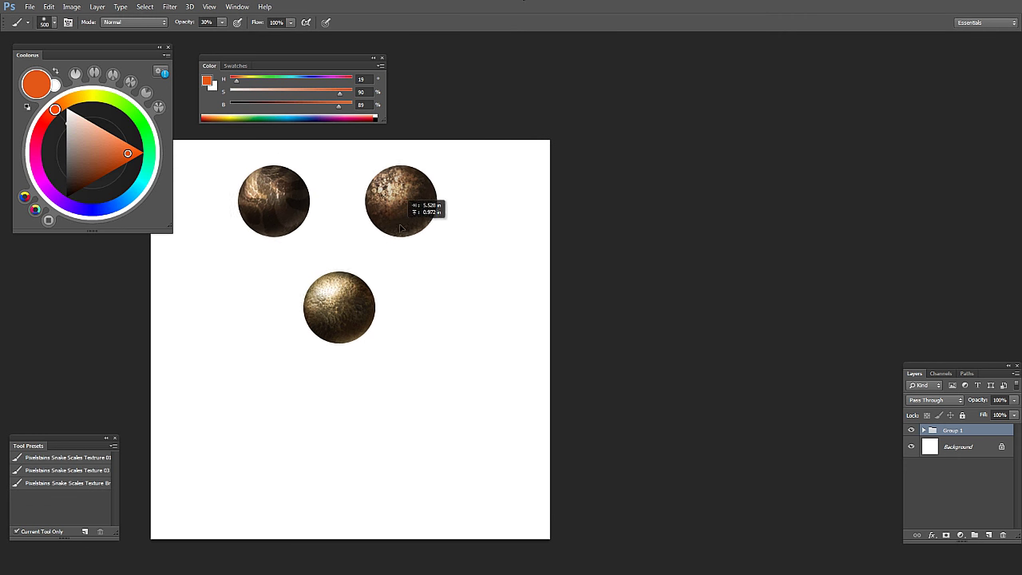
# Step: Add a layer below the sphere group, pick a 900 px snake scale brush and reset the foreground to black
pyautogui.click(989, 534)
pyautogui.rightClick(239, 358)
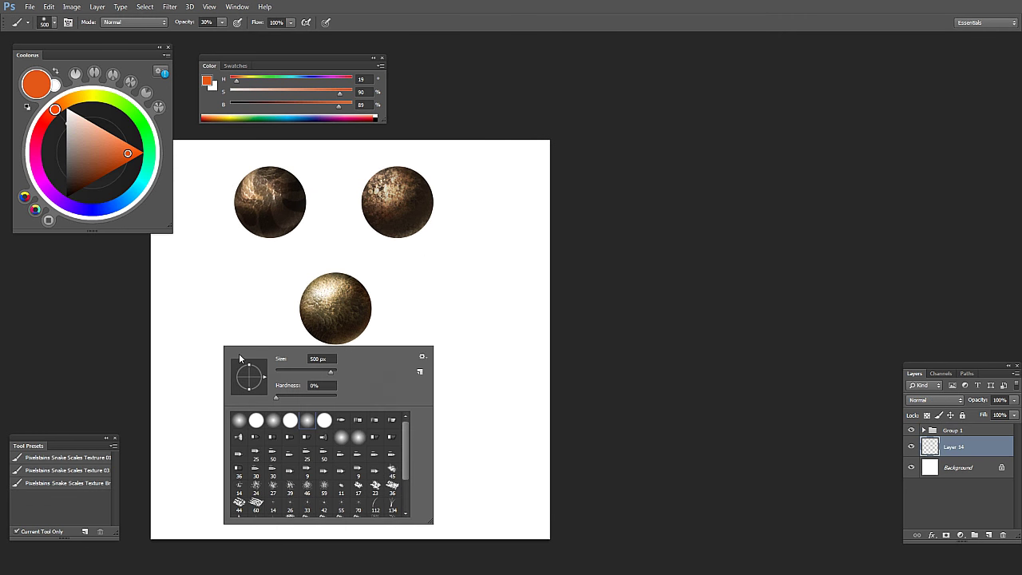
pyautogui.moveTo(408, 448); pyautogui.dragTo(410, 503)
pyautogui.doubleClick(288, 515)
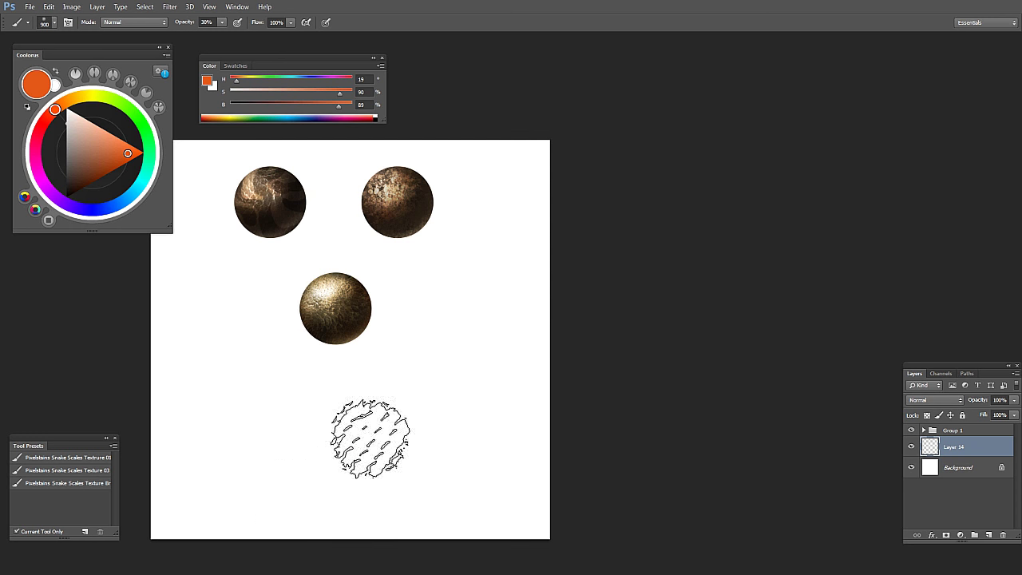
pyautogui.press('d')
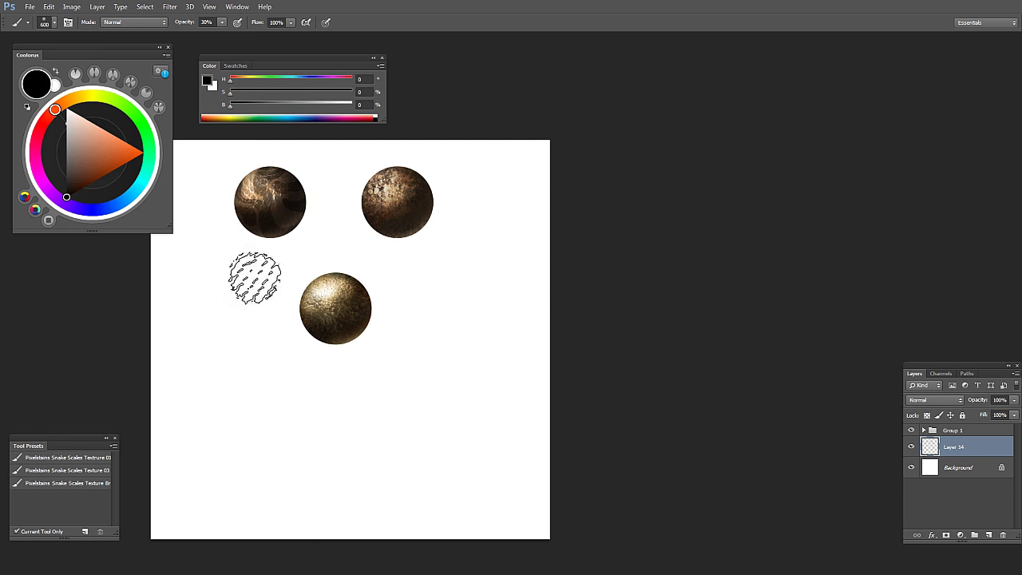
# Step: Undo a trial stroke, and paint a straight vertical scale stroke below the left sphere down to the canvas edge at 100% opacity
pyautogui.moveTo(254, 278)
pyautogui.mouseDown()
pyautogui.moveTo(234, 495)
pyautogui.moveTo(251, 554)
pyautogui.mouseUp()
pyautogui.hotkey('ctrl', 'z')
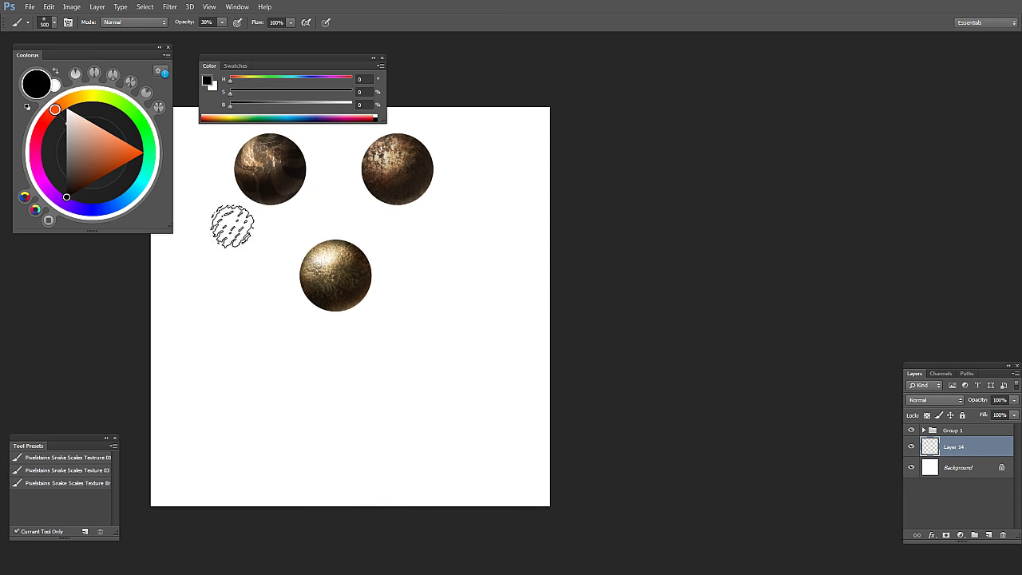
pyautogui.press('0')
pyautogui.press('[')
pyautogui.moveTo(258, 230); pyautogui.dragTo(256, 503)
# Step: Pick the other 900 px snake scale brush, reduce it to 500 px and paint a straight vertical stroke below the right sphere
pyautogui.scroll(-2, 360, 322)
pyautogui.moveTo(360, 322); pyautogui.dragTo(375, 407)
pyautogui.rightClick(375, 402)
pyautogui.click(464, 543)
pyautogui.click(696, 282)
pyautogui.press('[')
pyautogui.press('[')
pyautogui.press('[')
pyautogui.press('[')
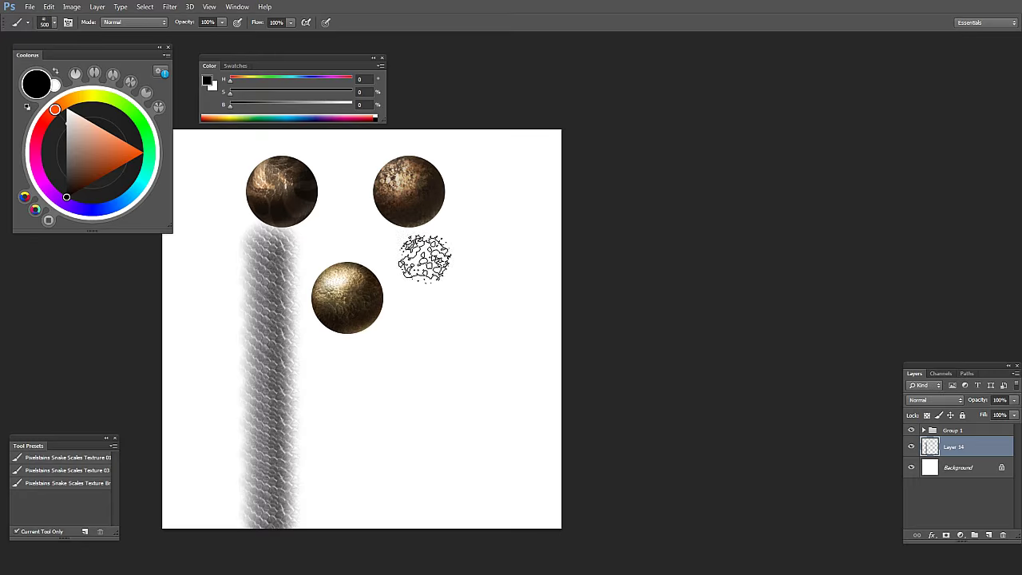
pyautogui.moveTo(436, 244); pyautogui.dragTo(437, 515)
# Step: Paint a straight vertical stroke below the bottom sphere with the 929 px scale brush reduced to 600 px, and merge all layers into the Background
pyautogui.scroll(-3, 402, 349)
pyautogui.moveTo(395, 302); pyautogui.dragTo(403, 391)
pyautogui.rightClick(363, 352)
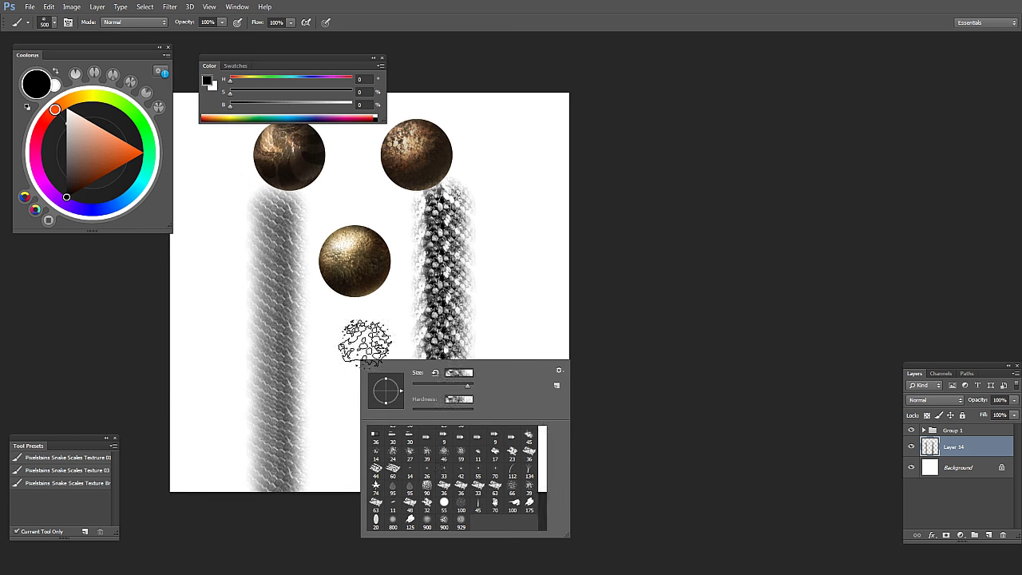
pyautogui.doubleClick(450, 527)
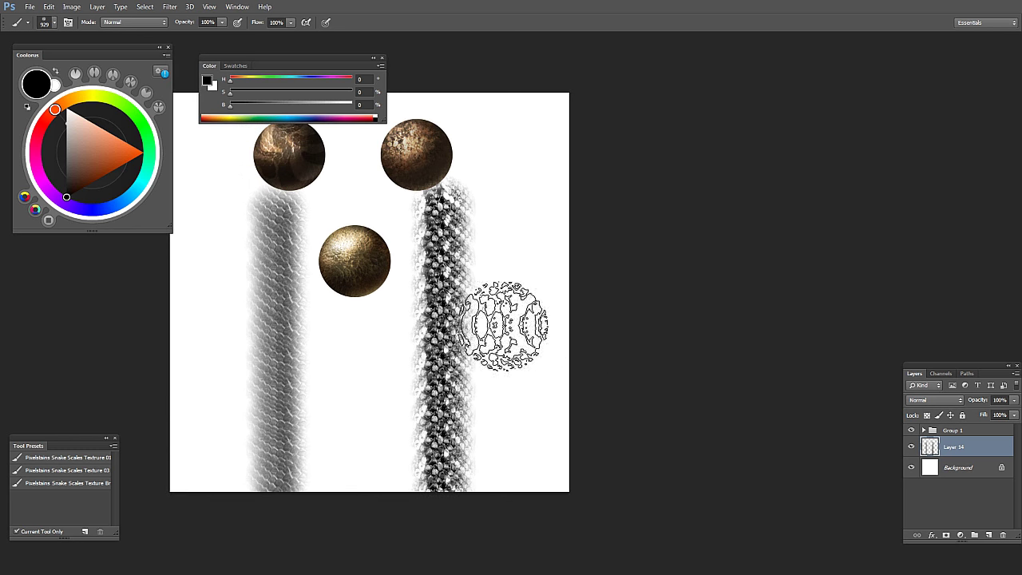
pyautogui.click(354, 331)
pyautogui.keyDown('shift'); pyautogui.click(344, 556); pyautogui.keyUp('shift')
pyautogui.moveTo(464, 314)
pyautogui.mouseDown()
pyautogui.moveTo(463, 399)
pyautogui.moveTo(484, 482)
pyautogui.mouseUp()
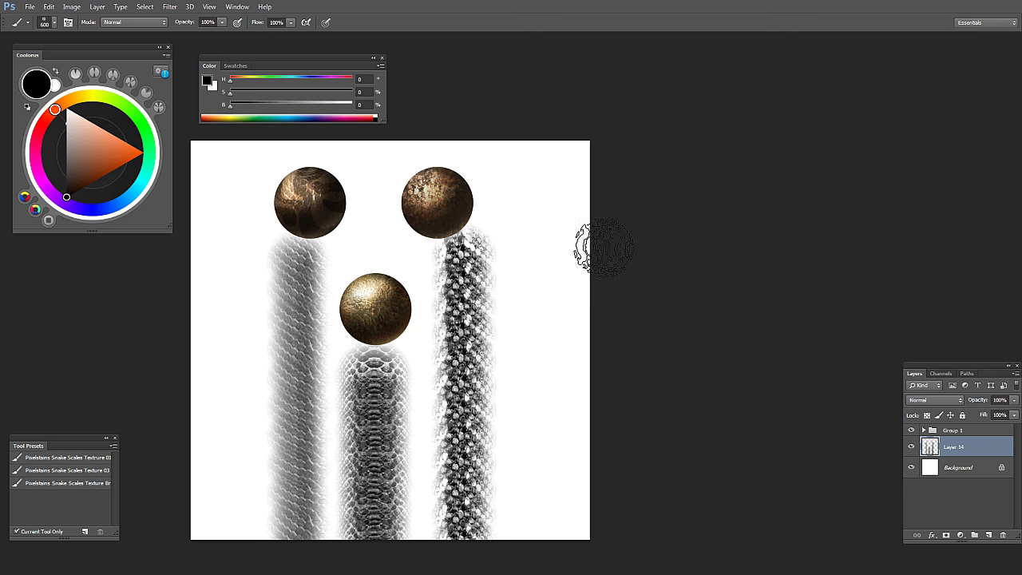
pyautogui.hotkey('ctrl', 'shift', 'e')
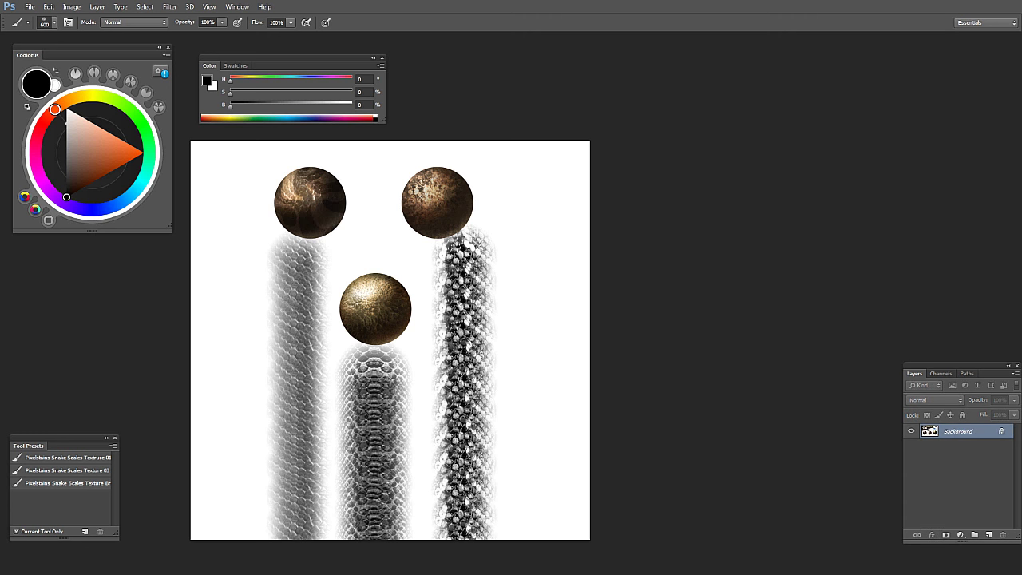